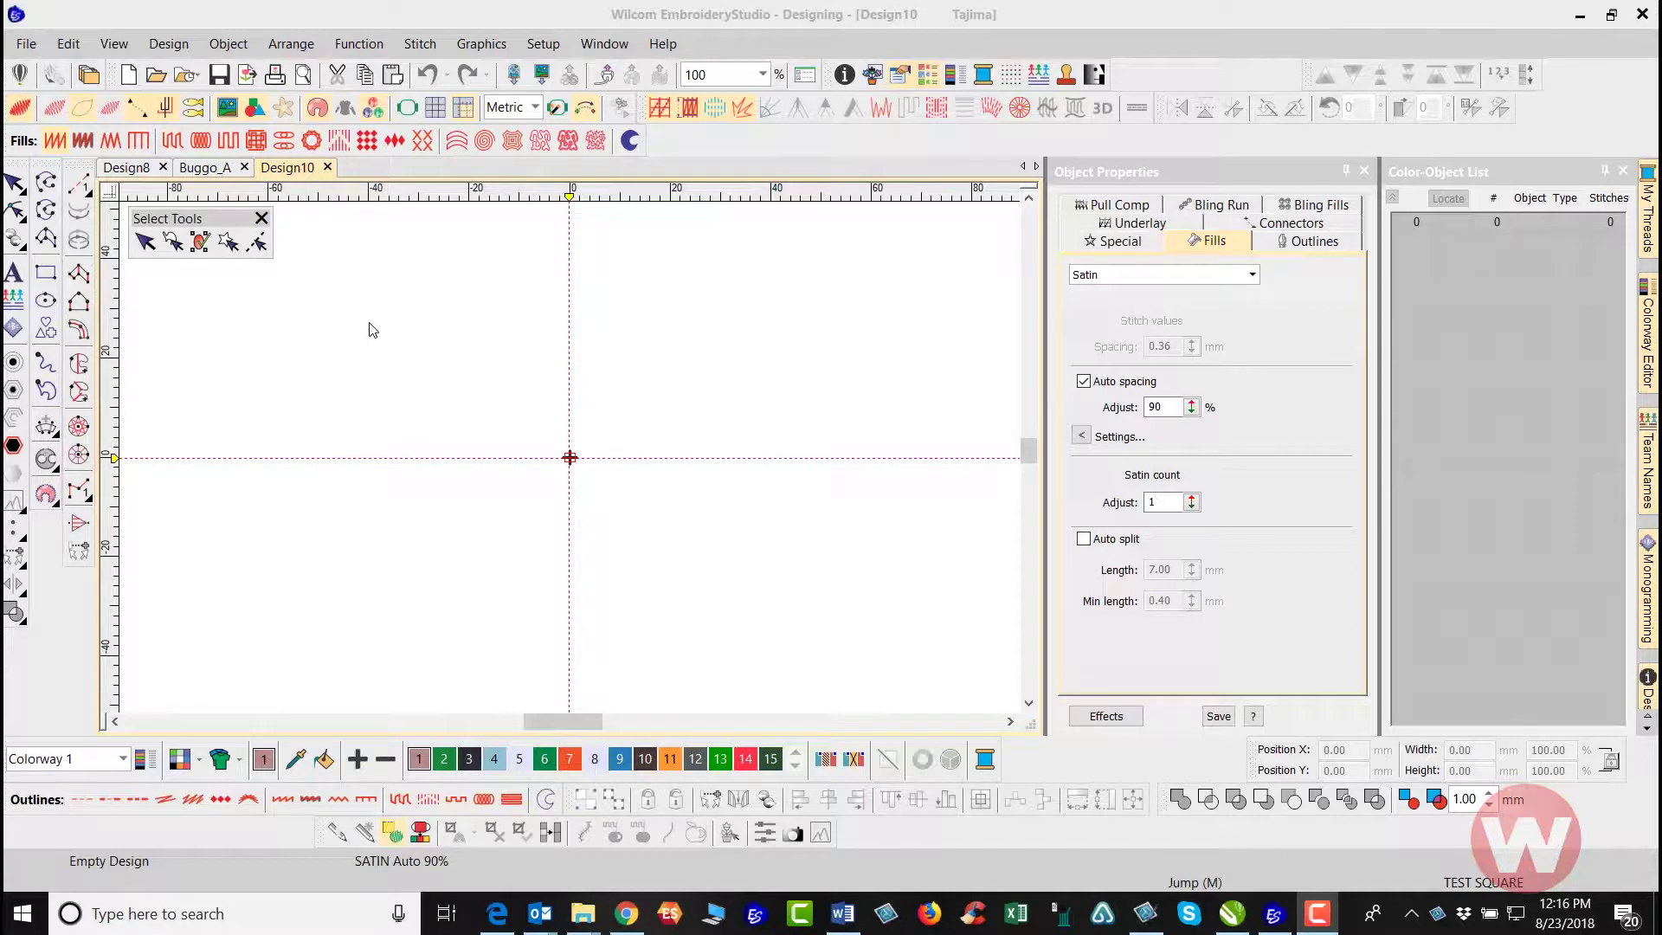
Step: Draw a vector-outline ellipse centred on the design origin, with a horizontal radius of about 43 mm and a vertical radius of about 20 mm
click(46, 302)
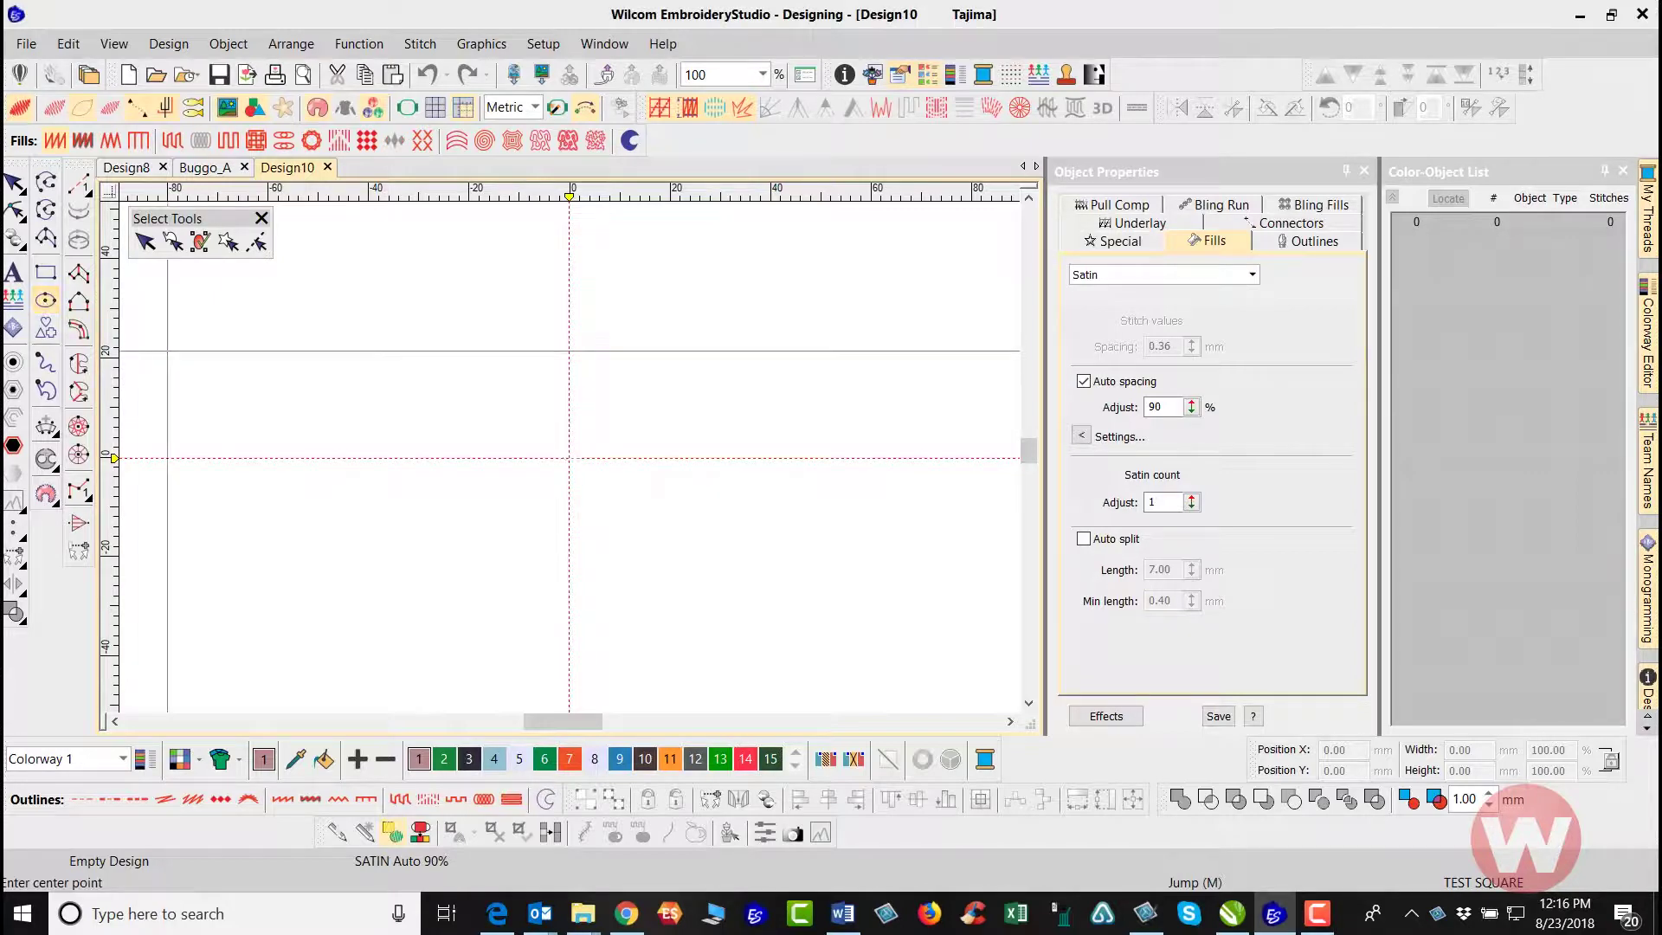
click(569, 457)
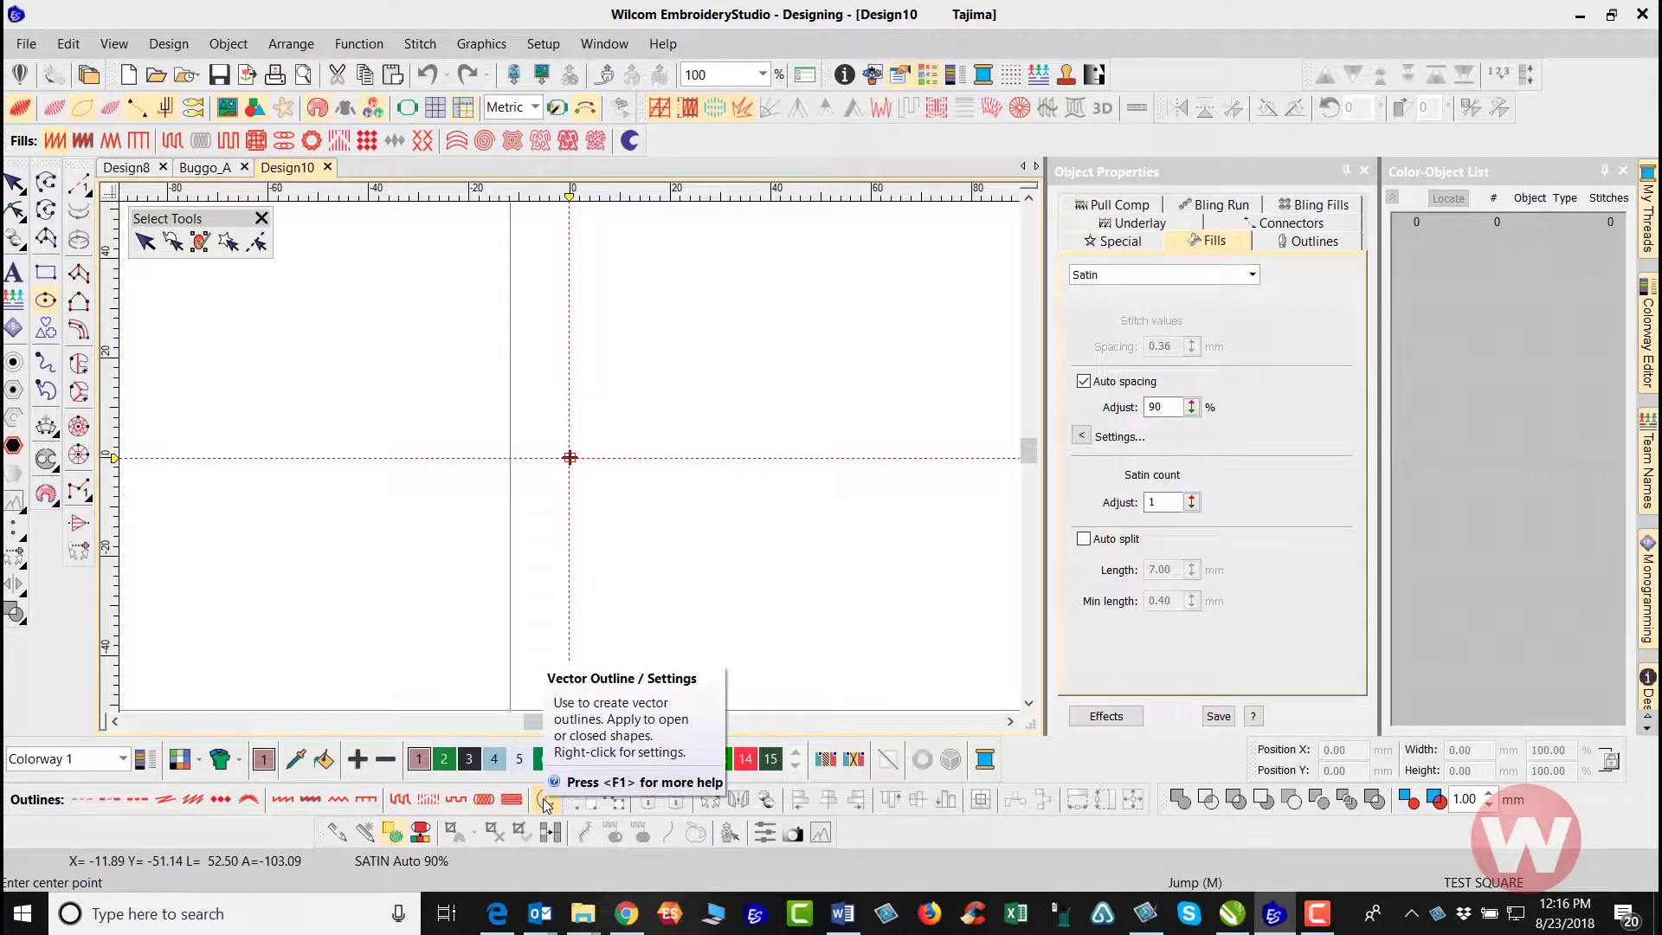
click(546, 803)
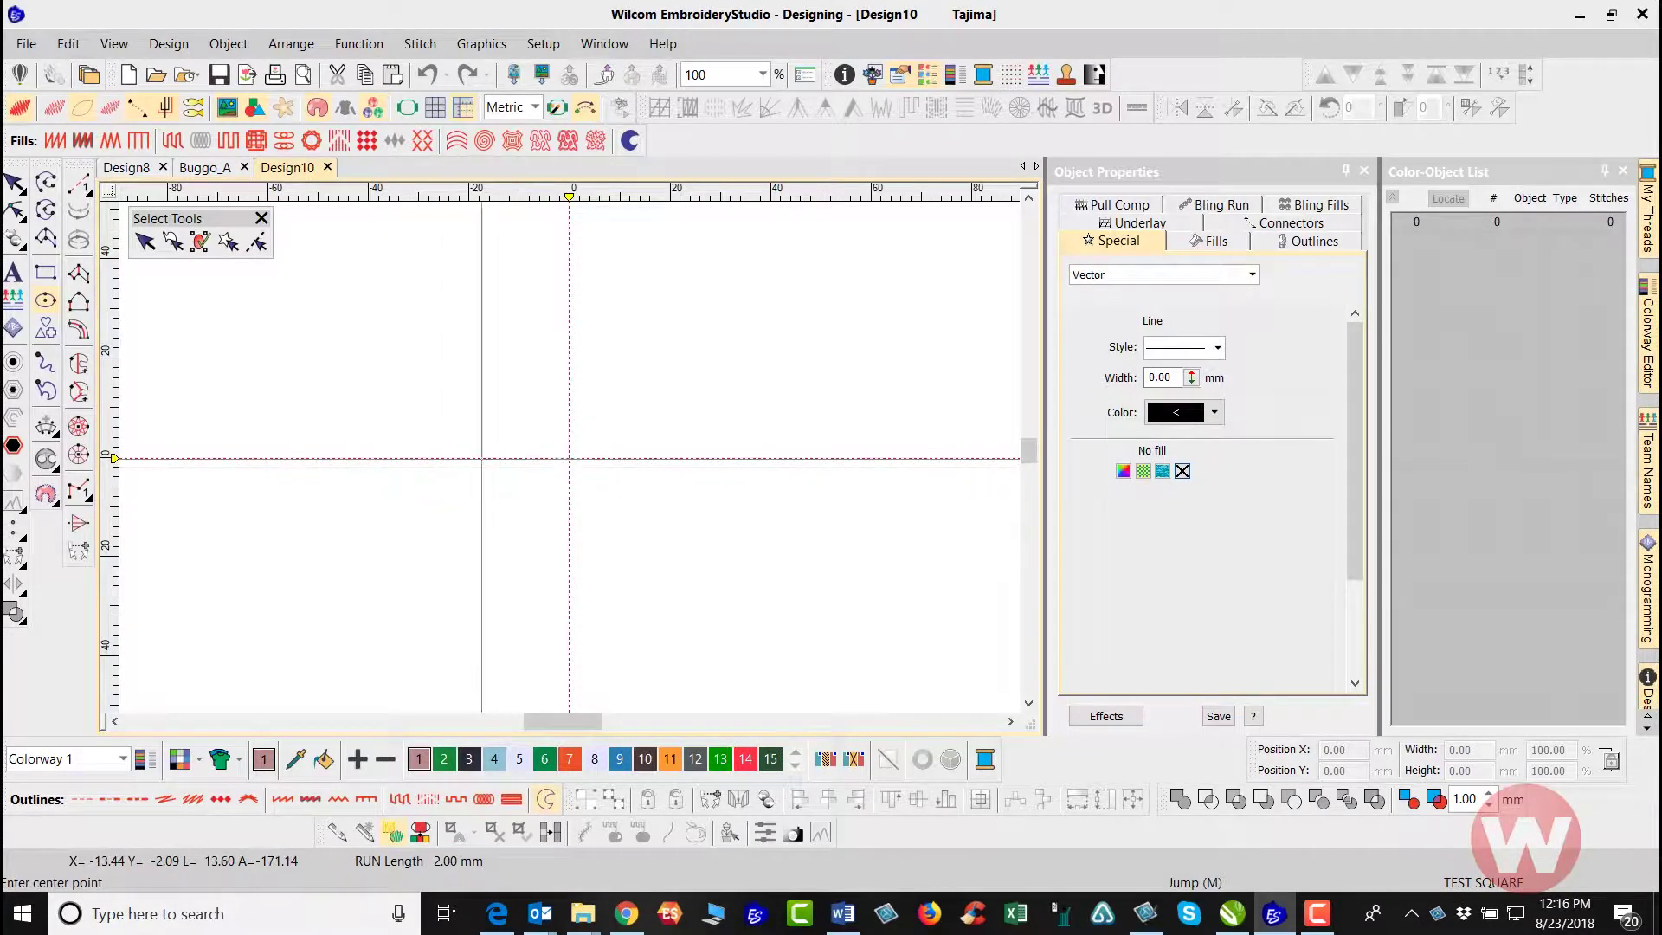
click(378, 457)
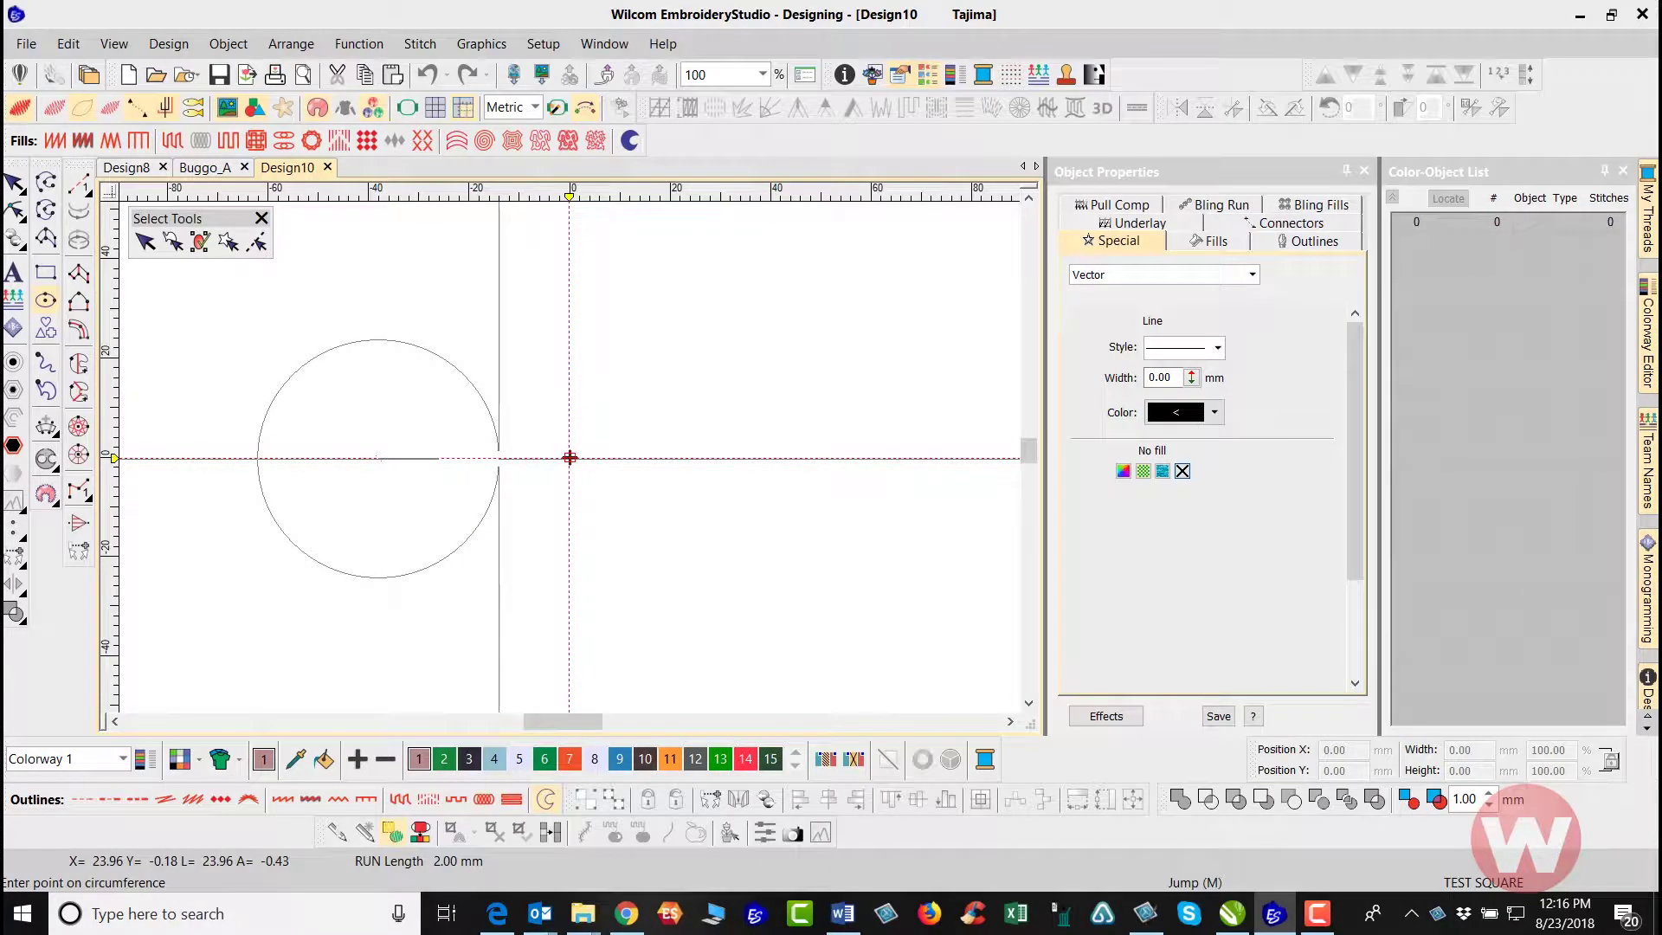
key(Escape)
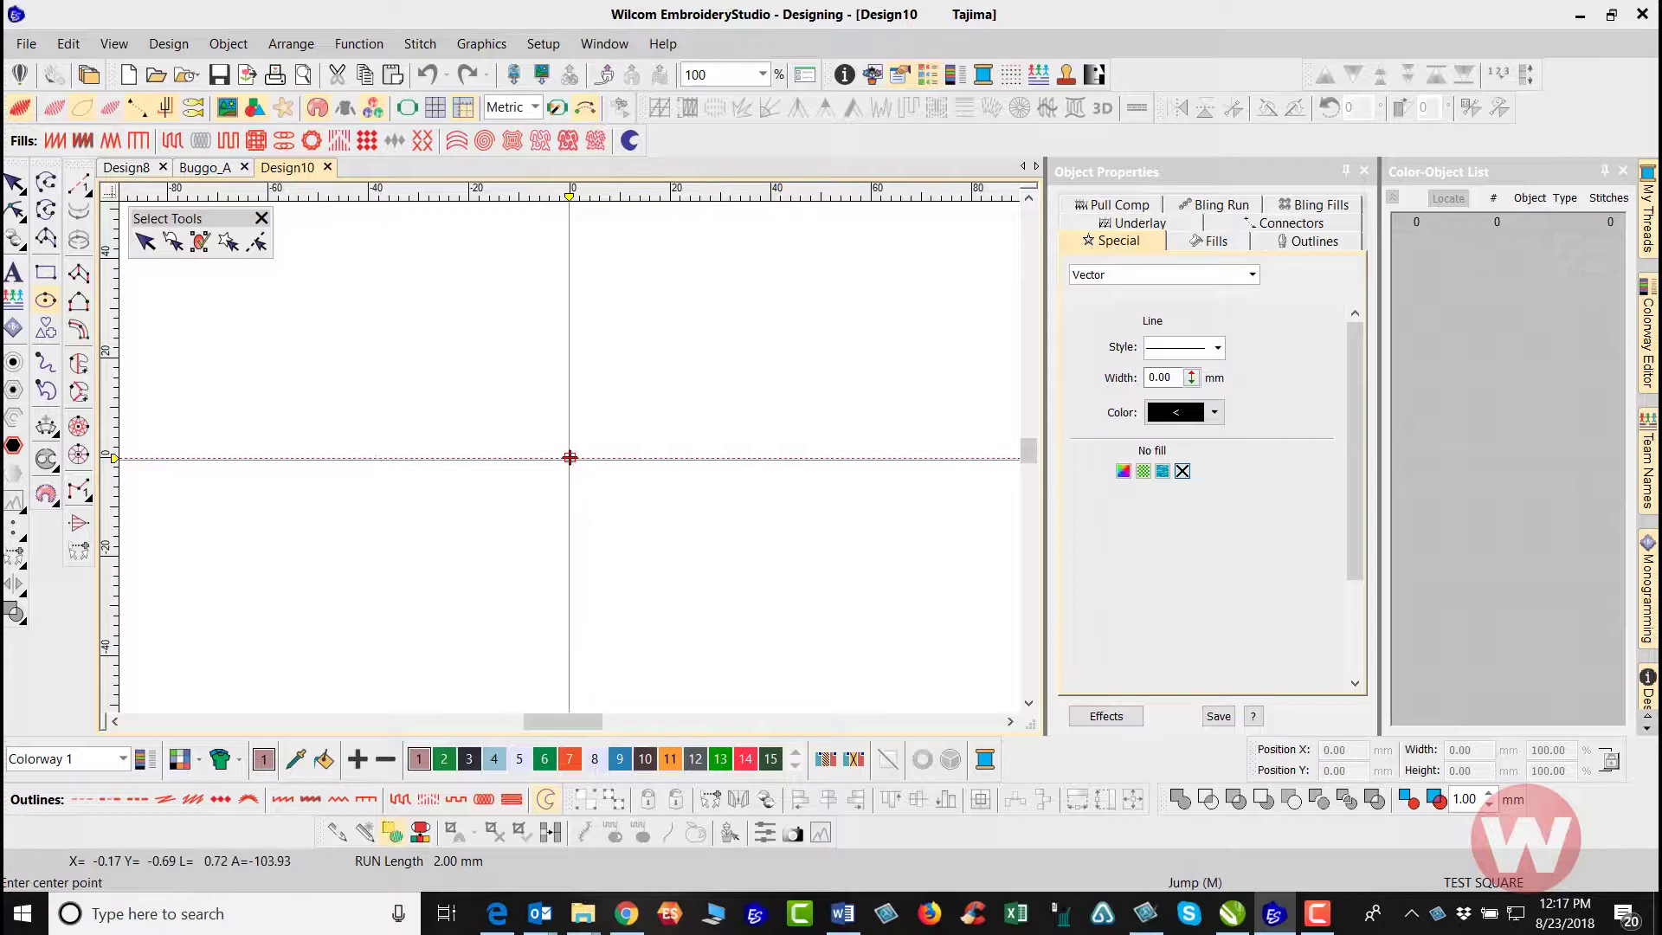
click(569, 456)
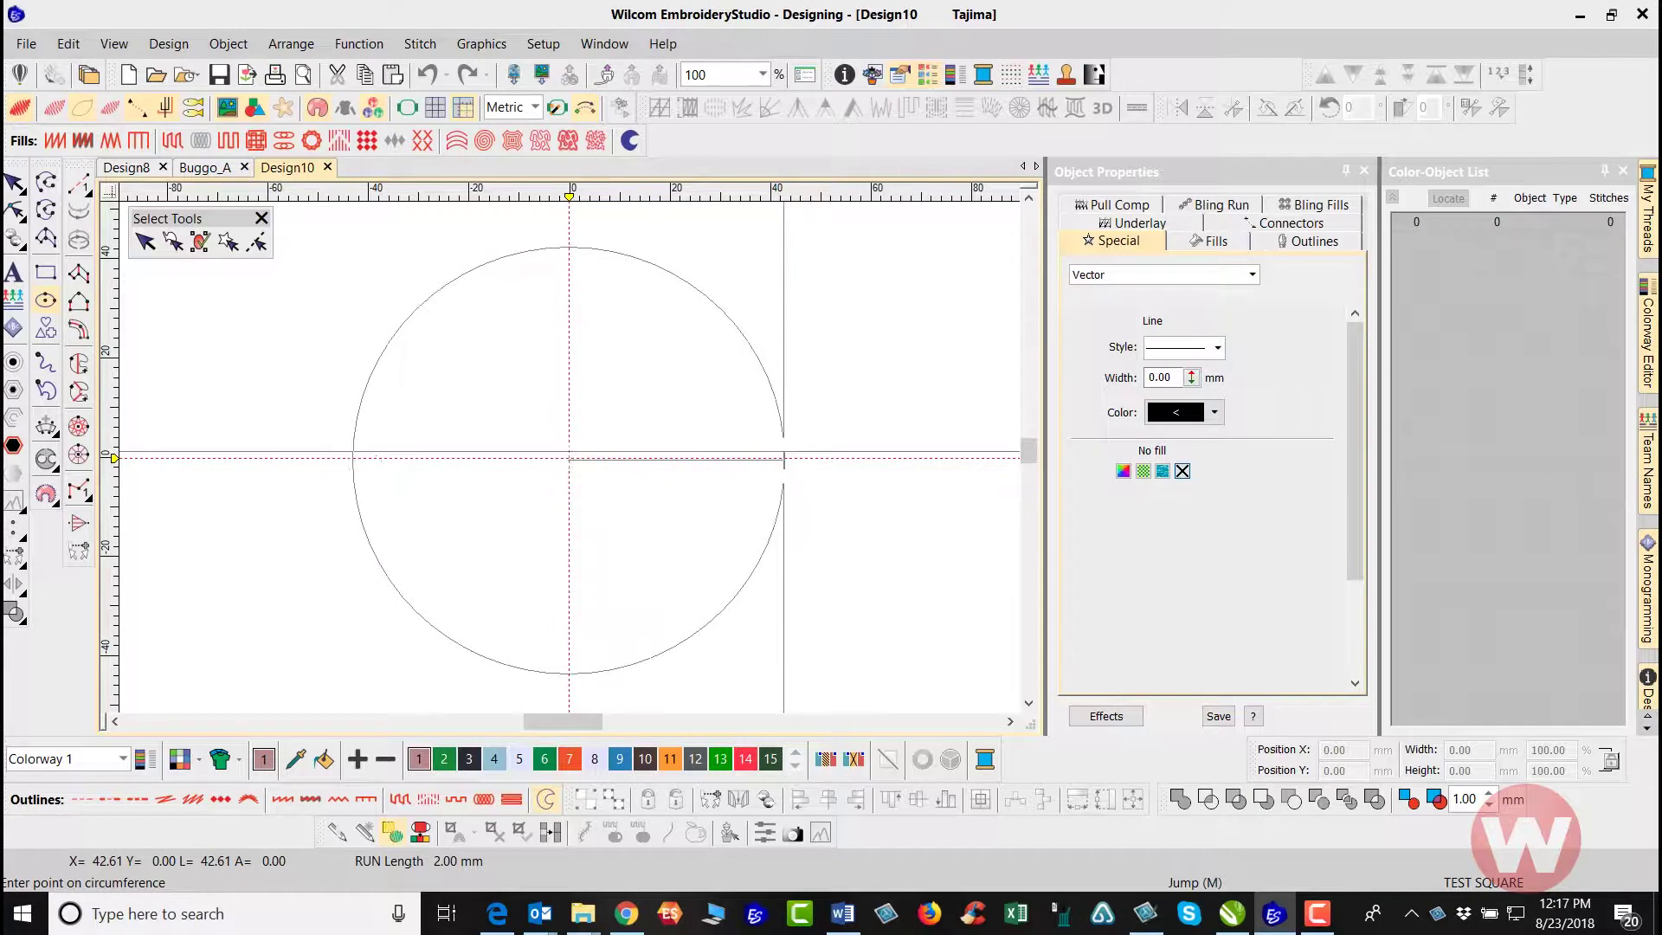
click(789, 458)
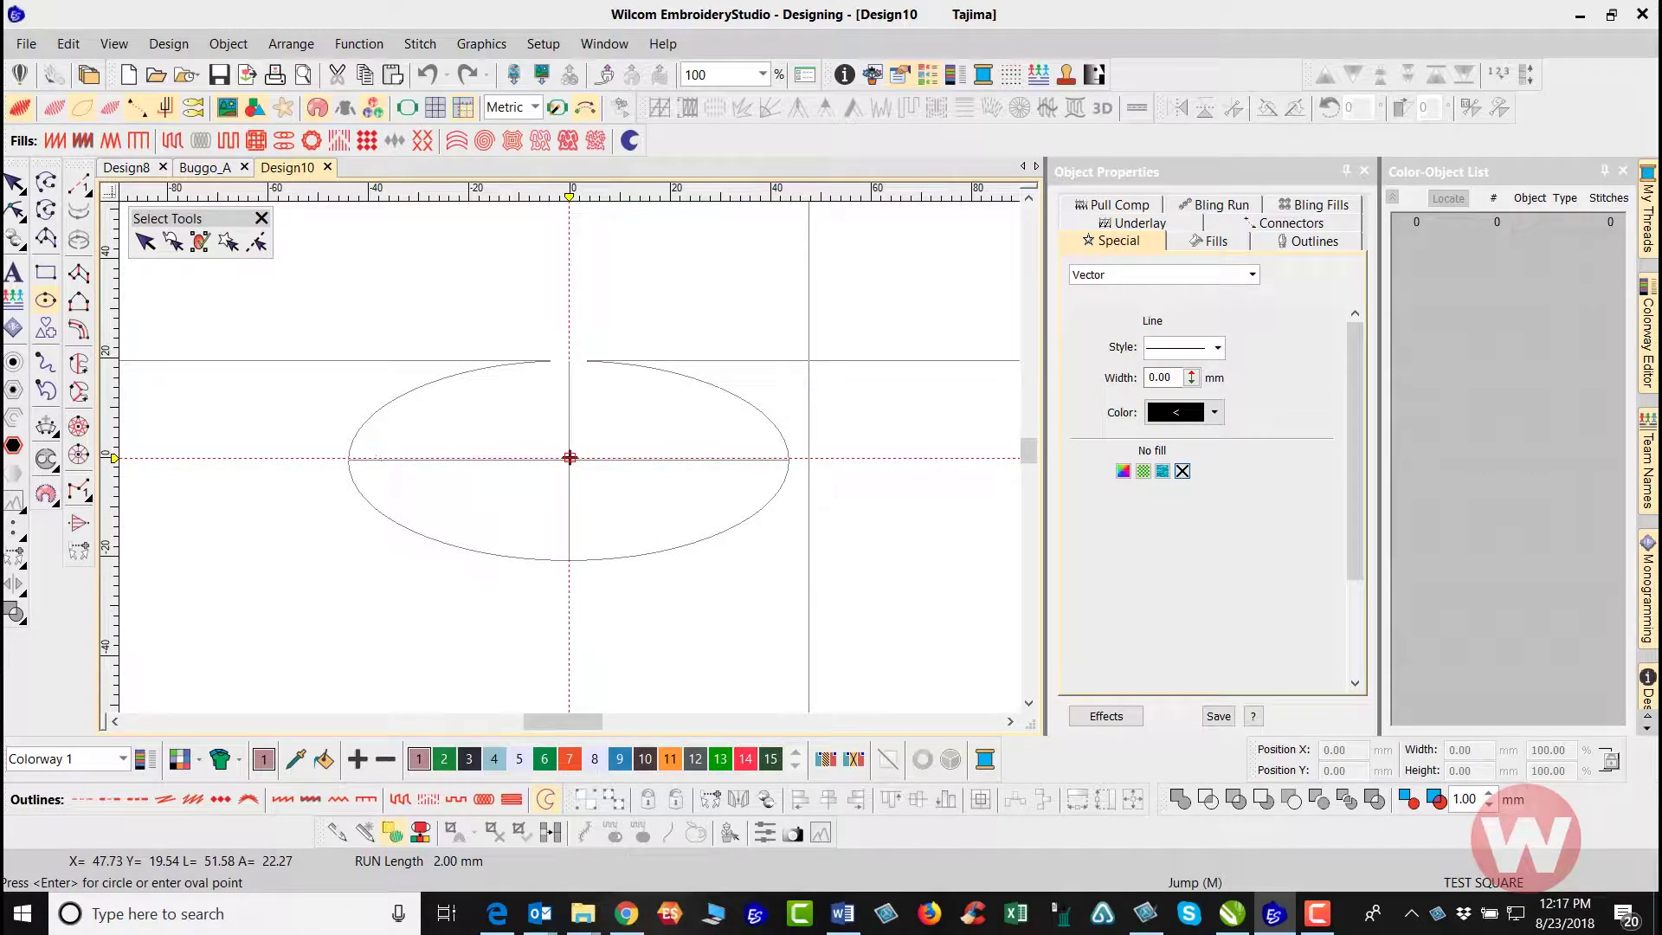
click(808, 360)
key(Return)
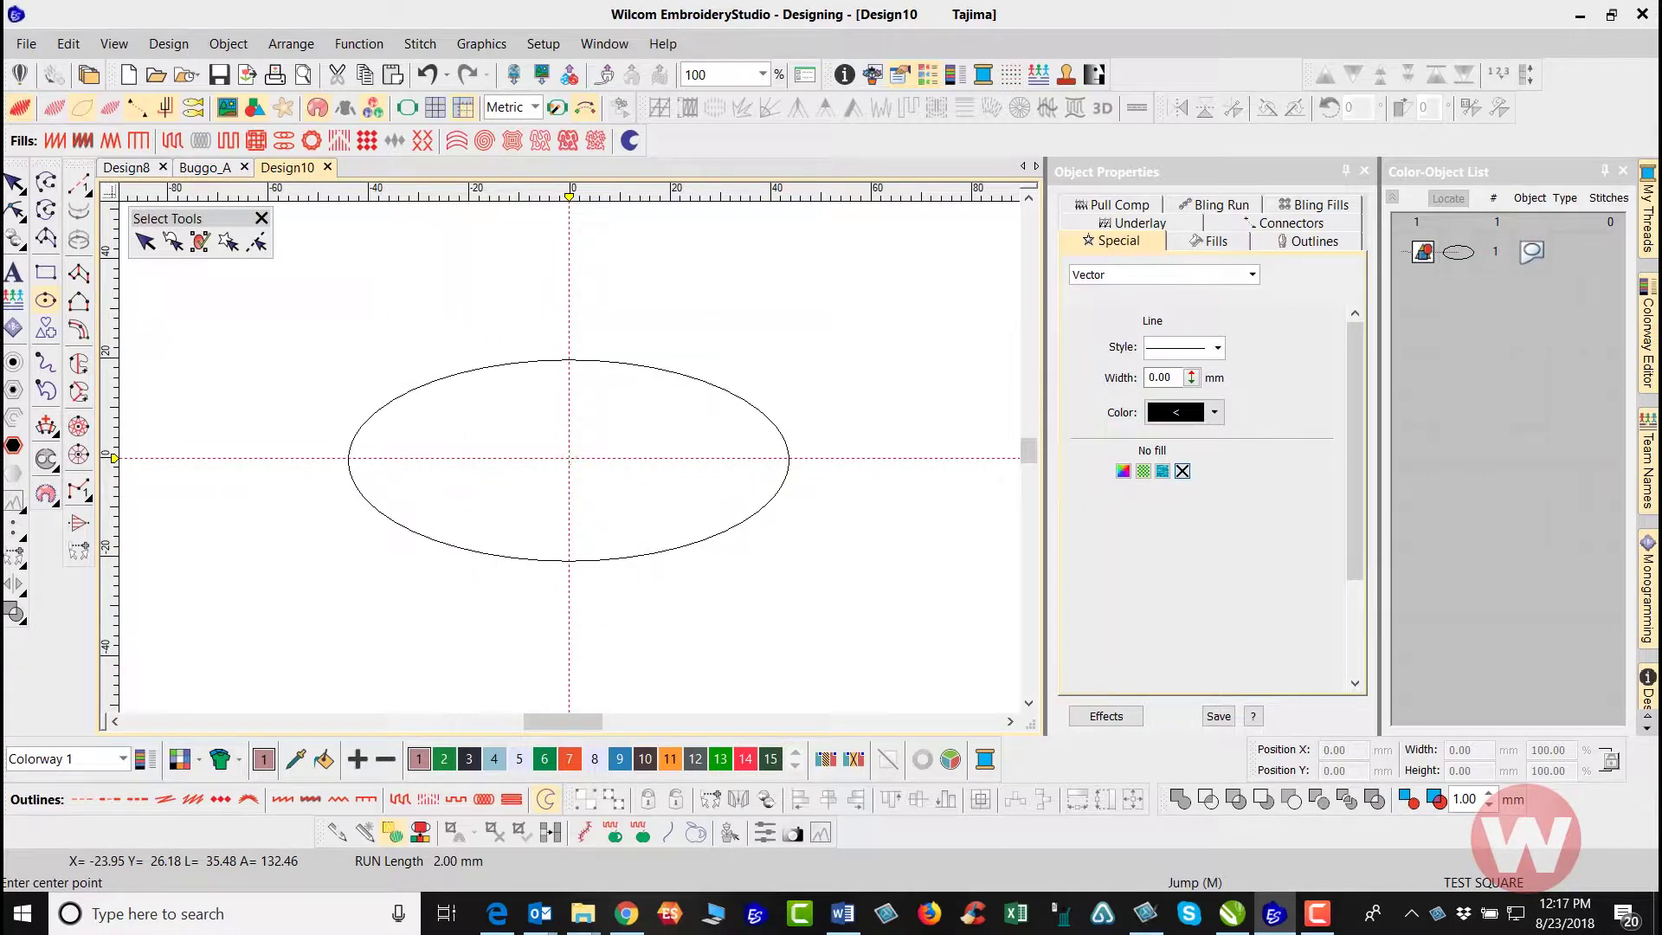
Step: Draw a vector rectangle about 71 mm wide and 40 mm high, overlapping the ellipse's upper right end
click(47, 275)
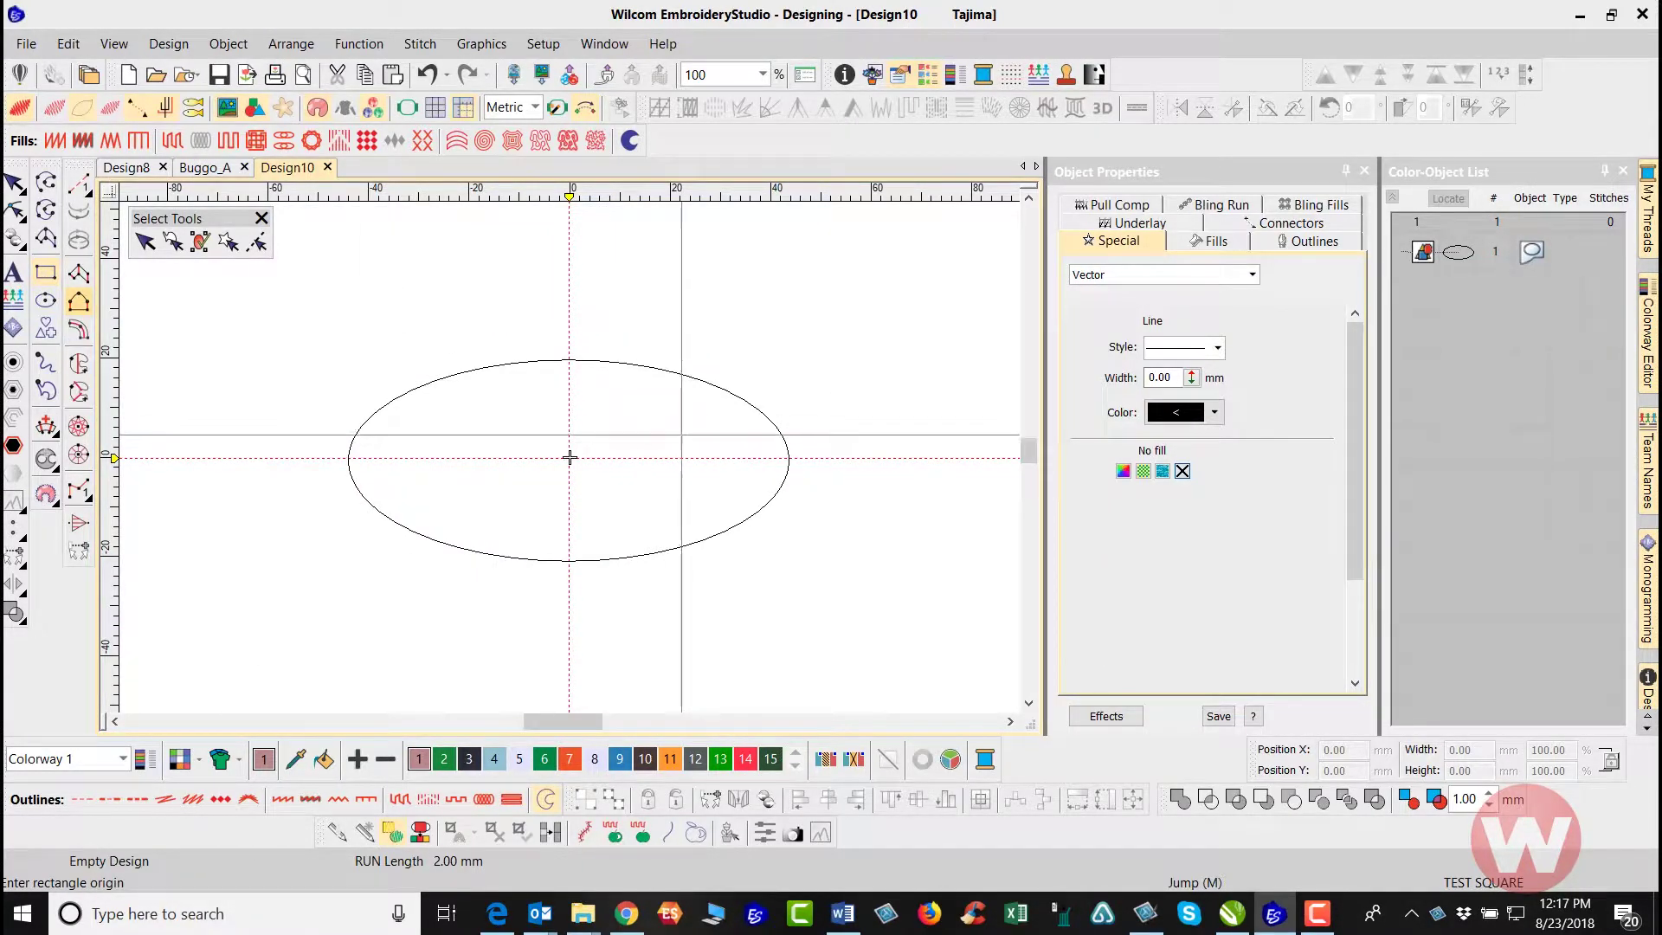
click(674, 288)
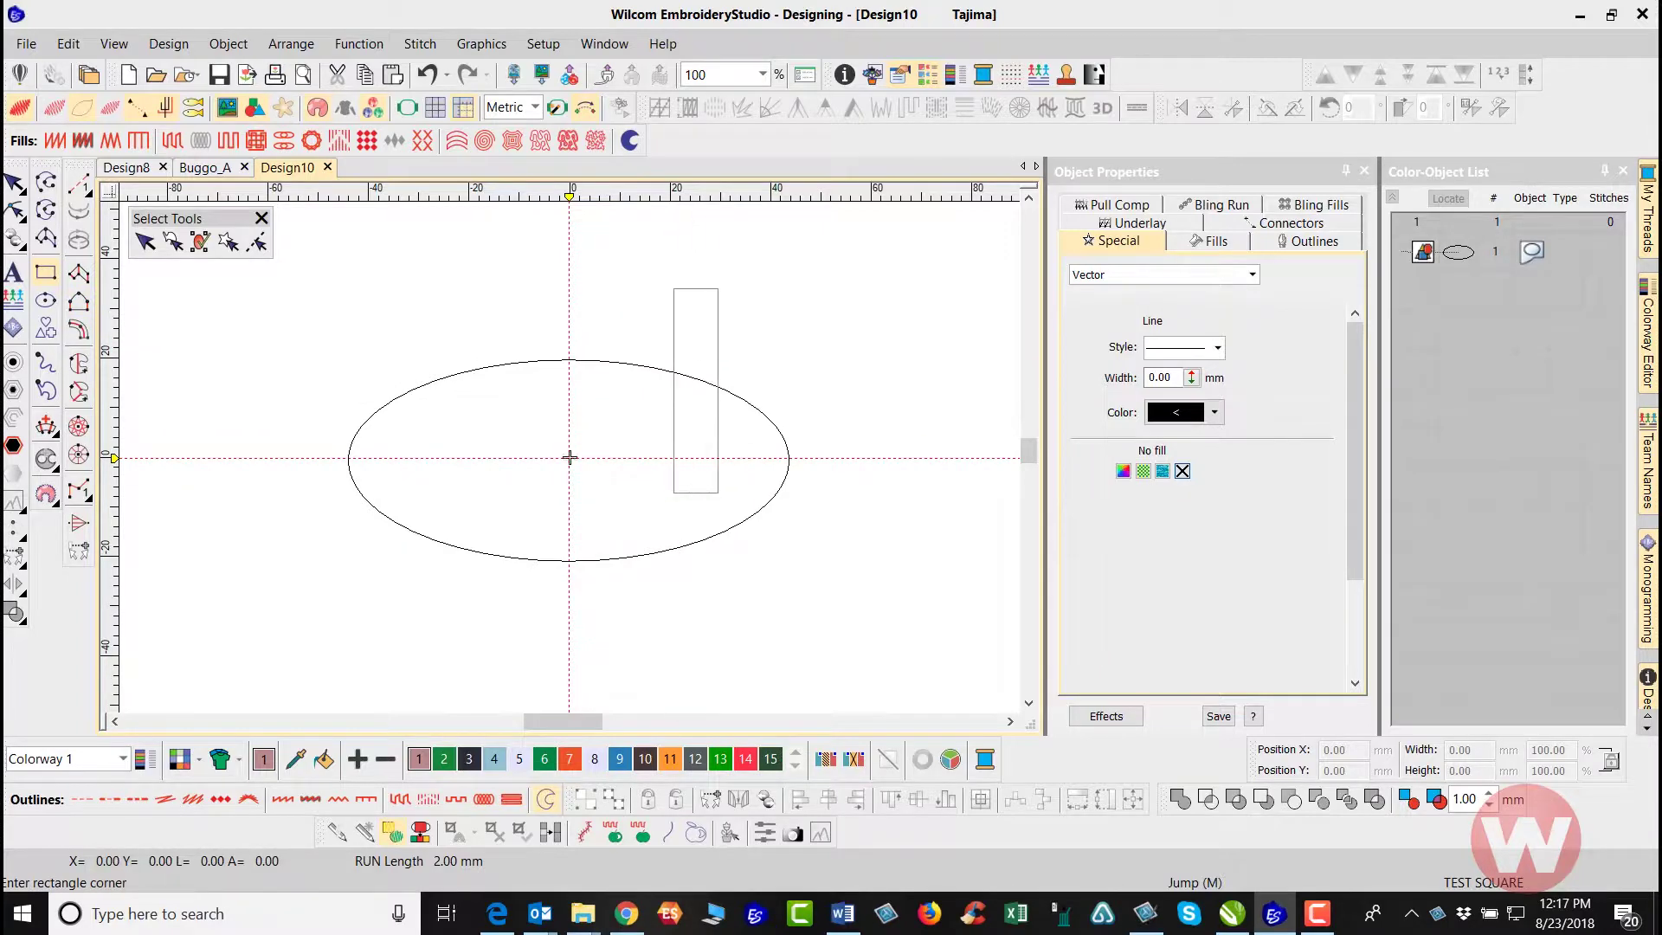
scroll(569, 457, right, 3)
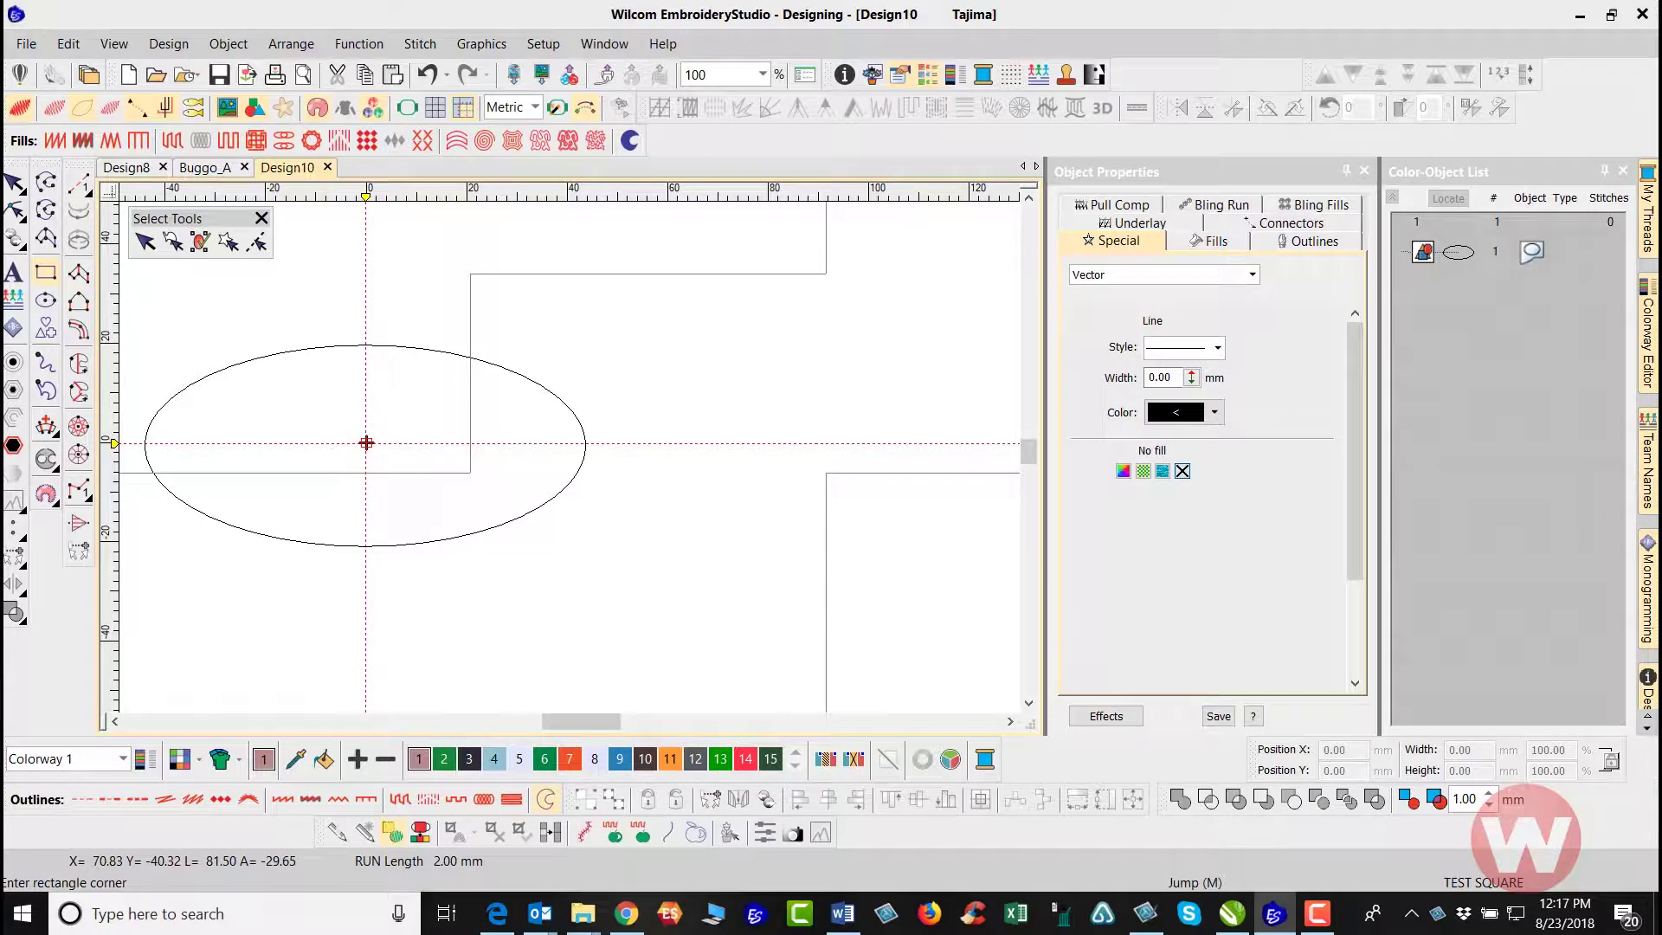
click(825, 473)
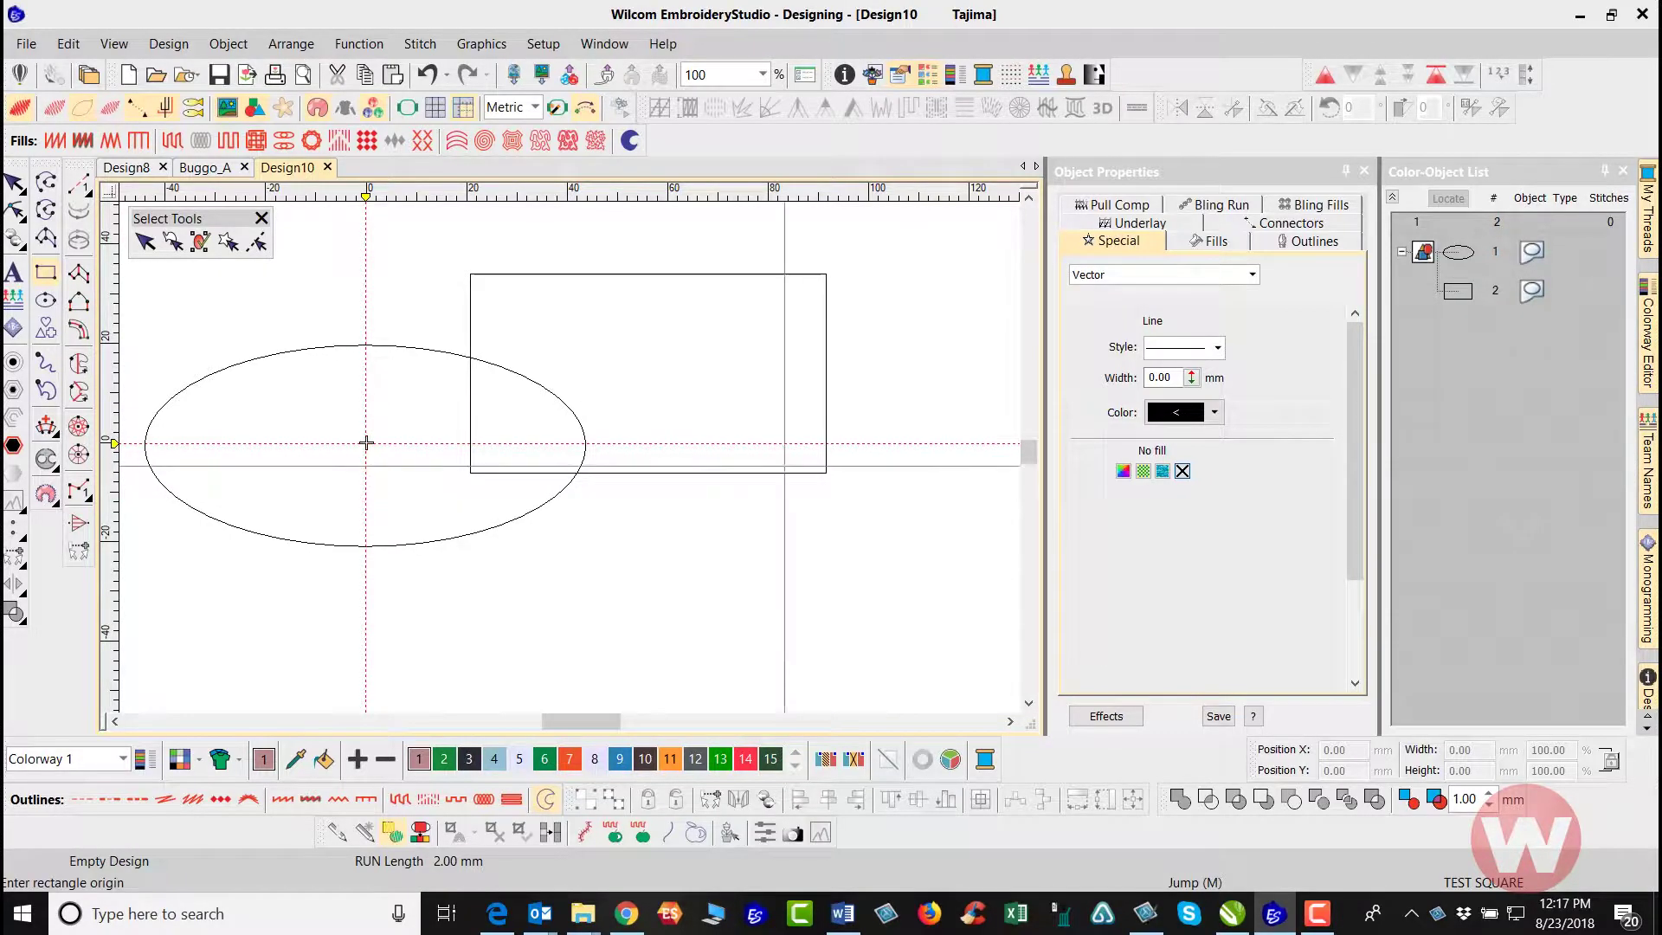
Step: Draw a vector square about 53 mm wide over the left end of the ellipse
scroll(371, 471, down, 1)
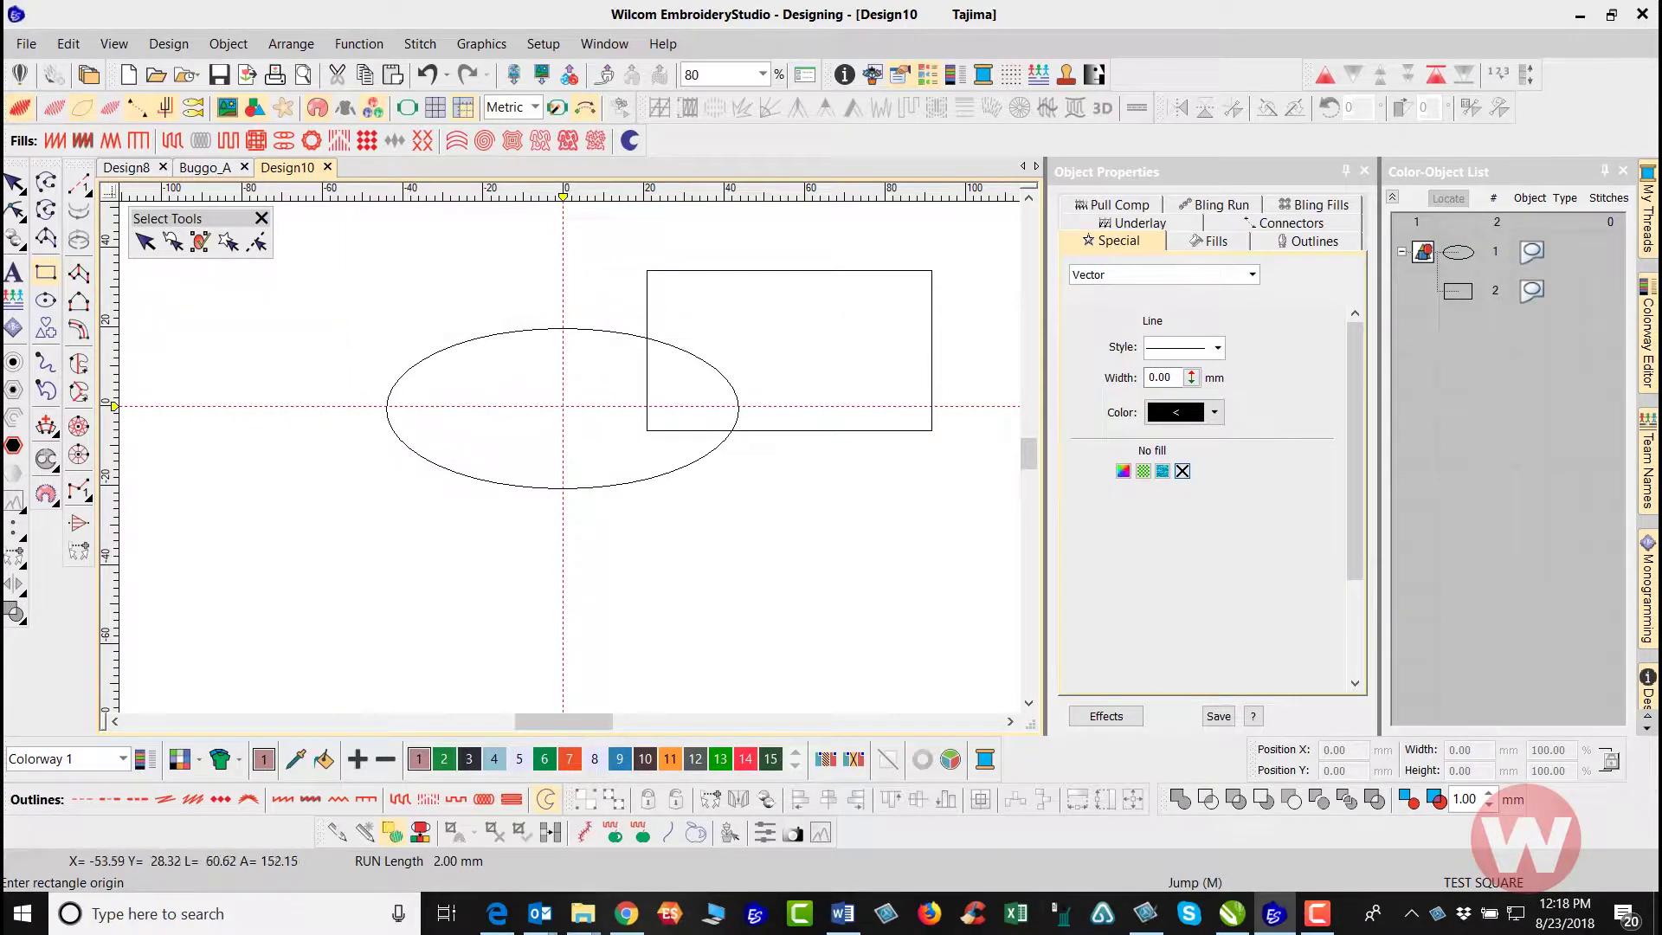
click(563, 405)
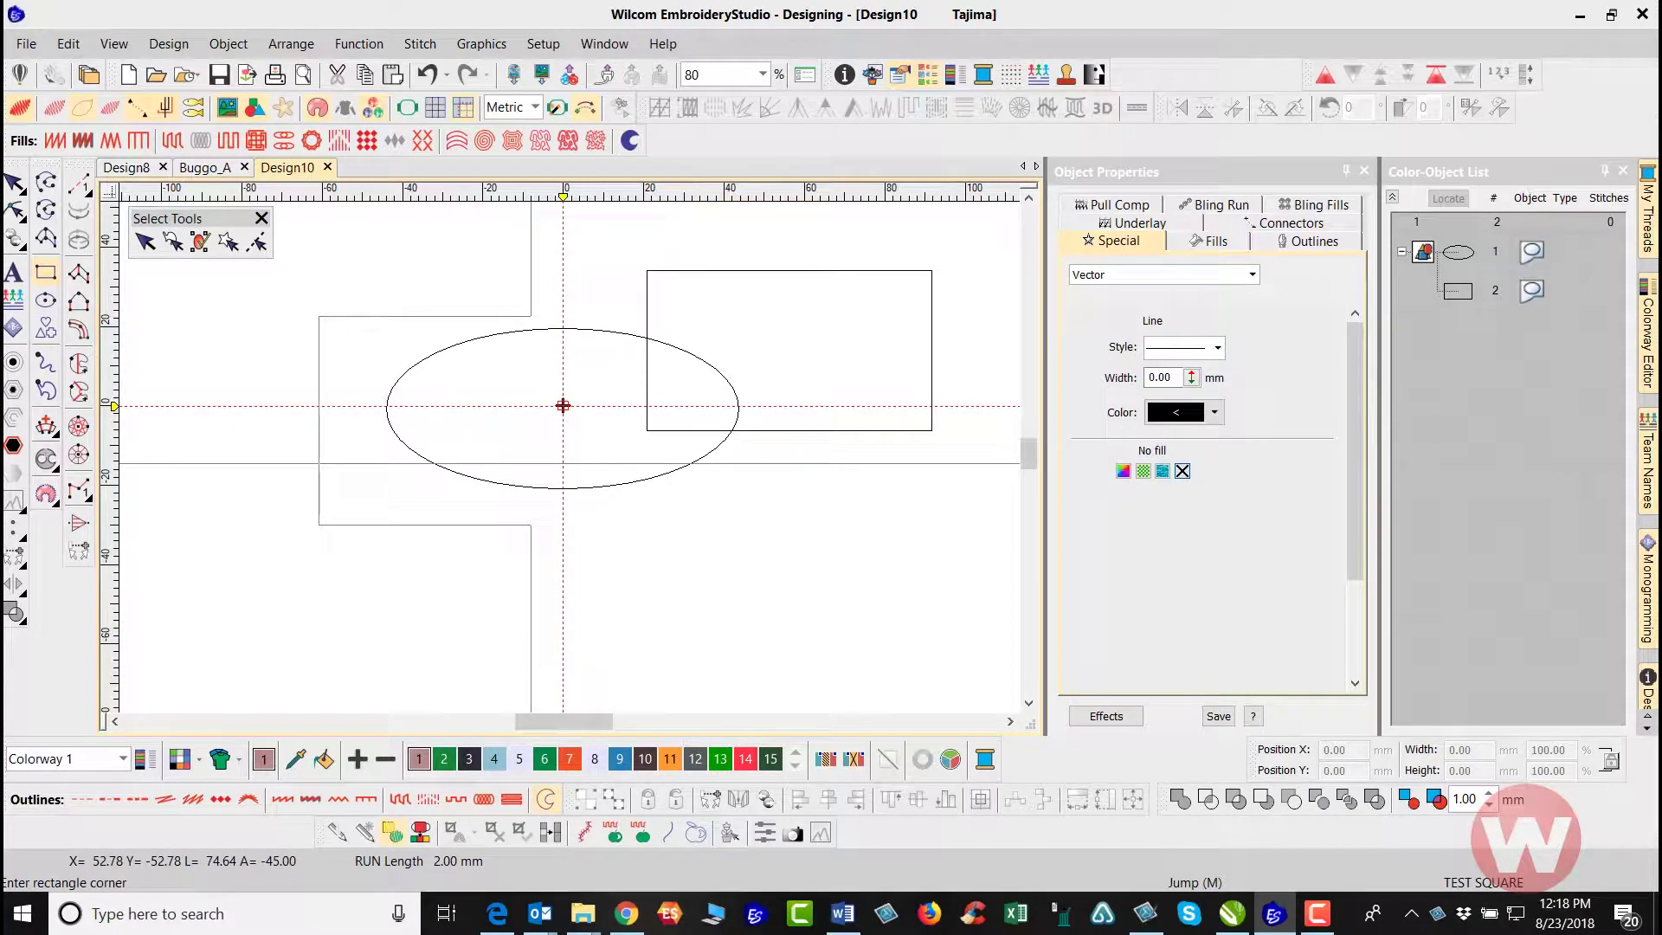
click(532, 526)
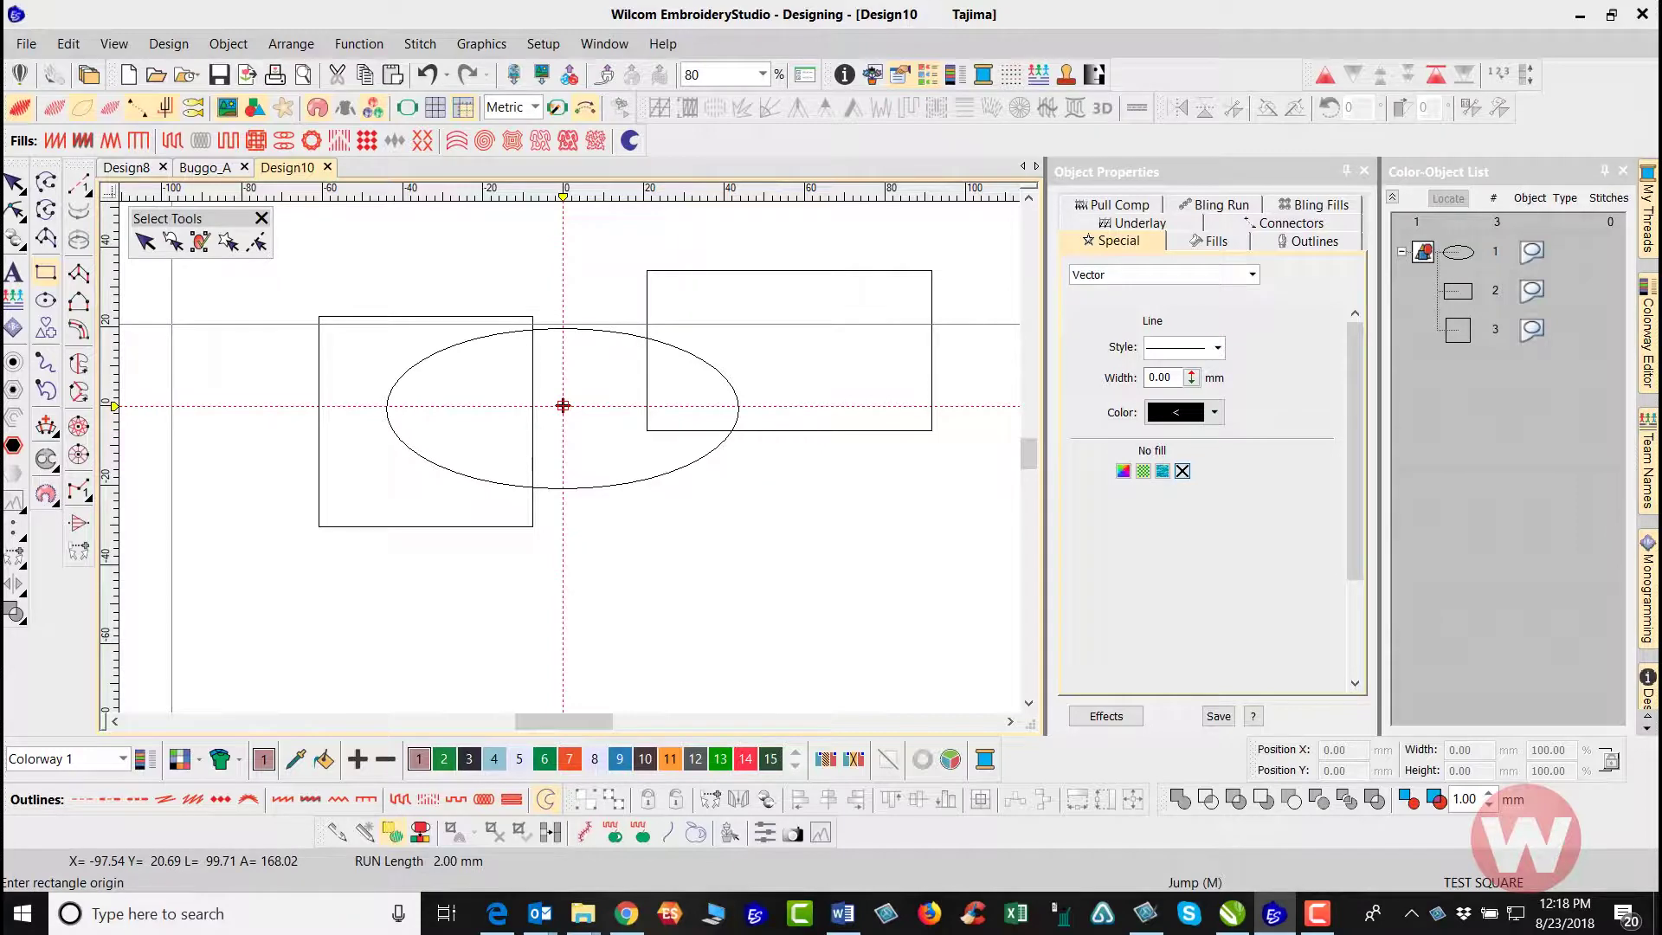
Step: Move the square down and to the left, to about X -49 mm, Y -21 mm, still overlapping the ellipse's lower left end
click(13, 184)
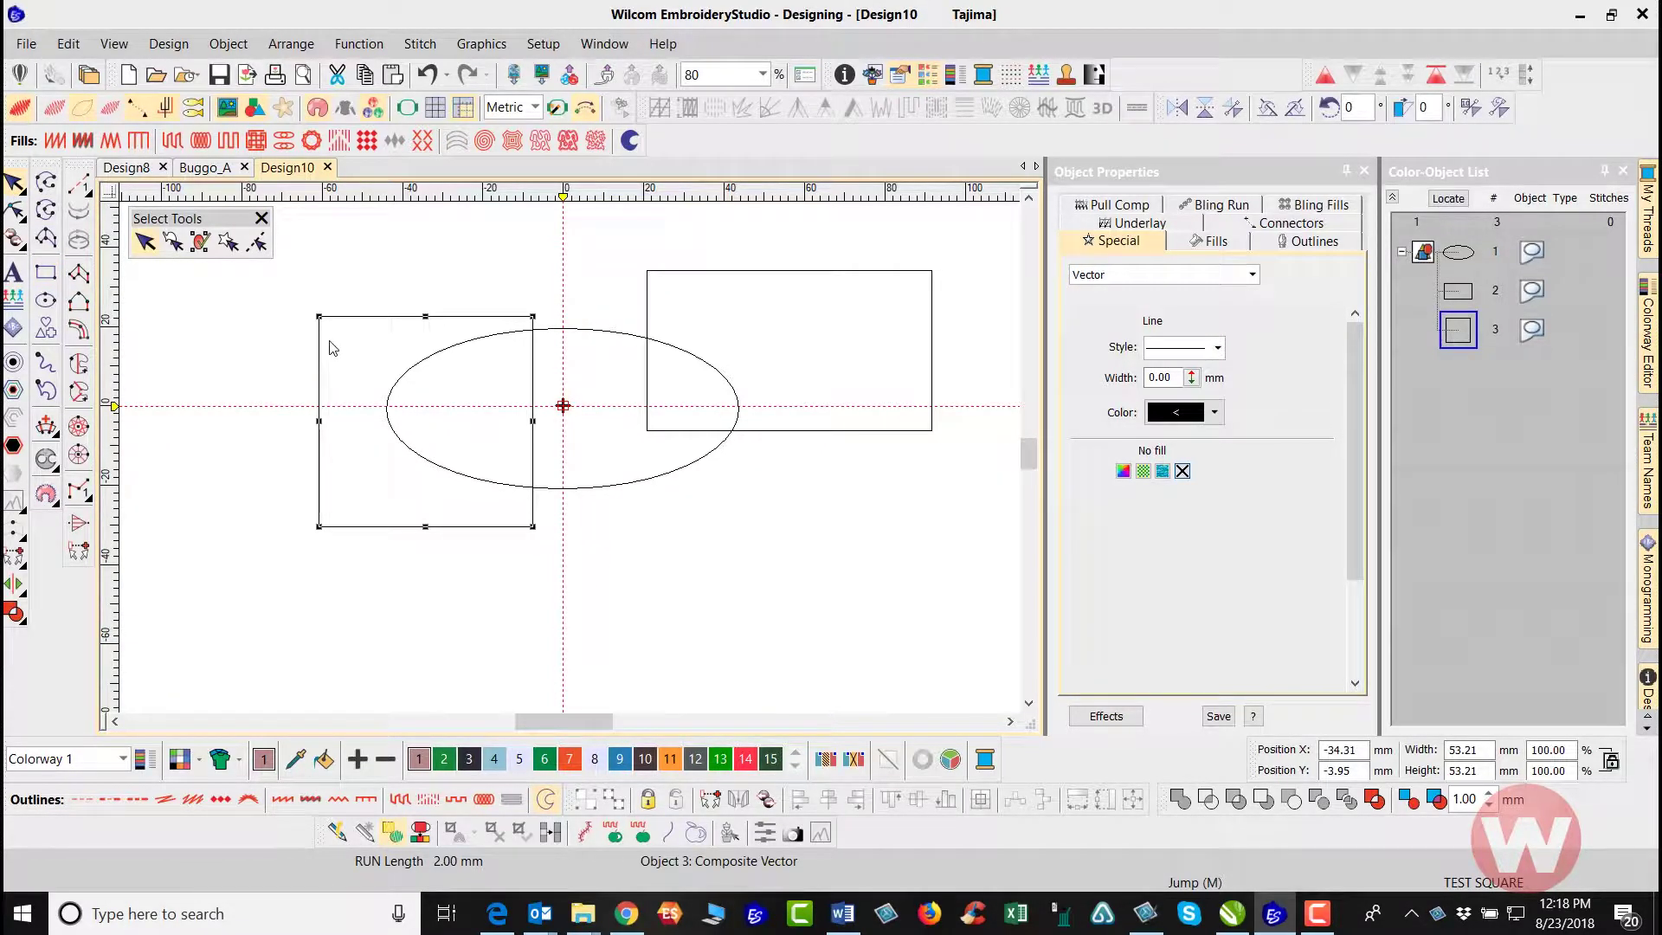
drag(327, 352, 264, 421)
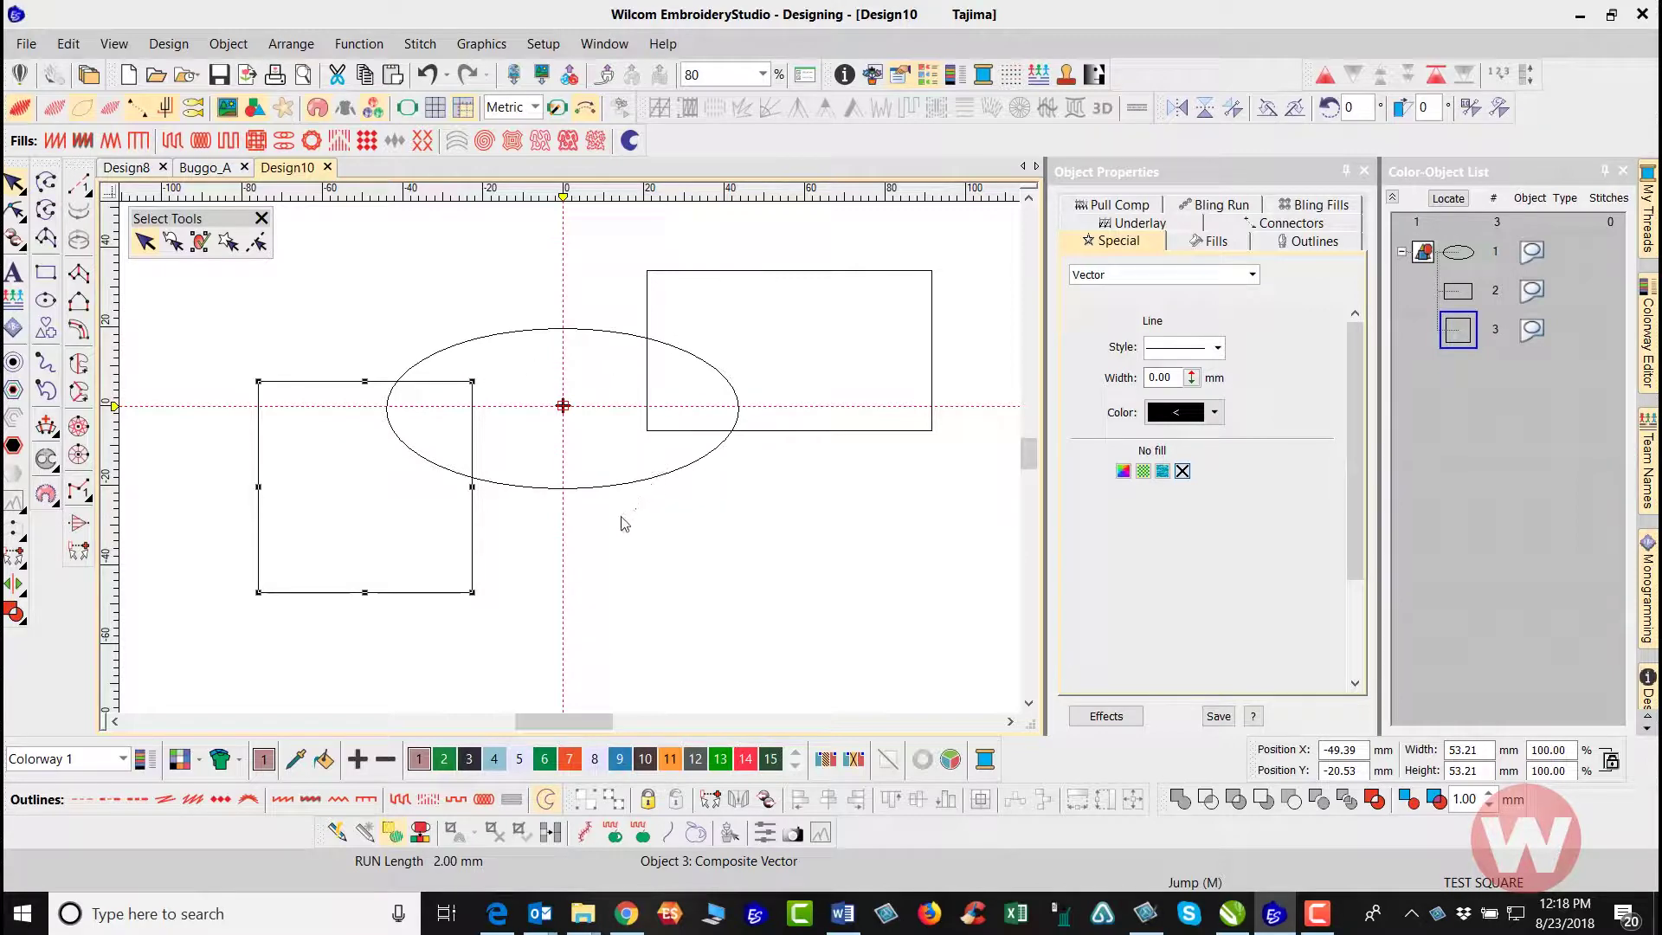
scroll(545, 483, down, 1)
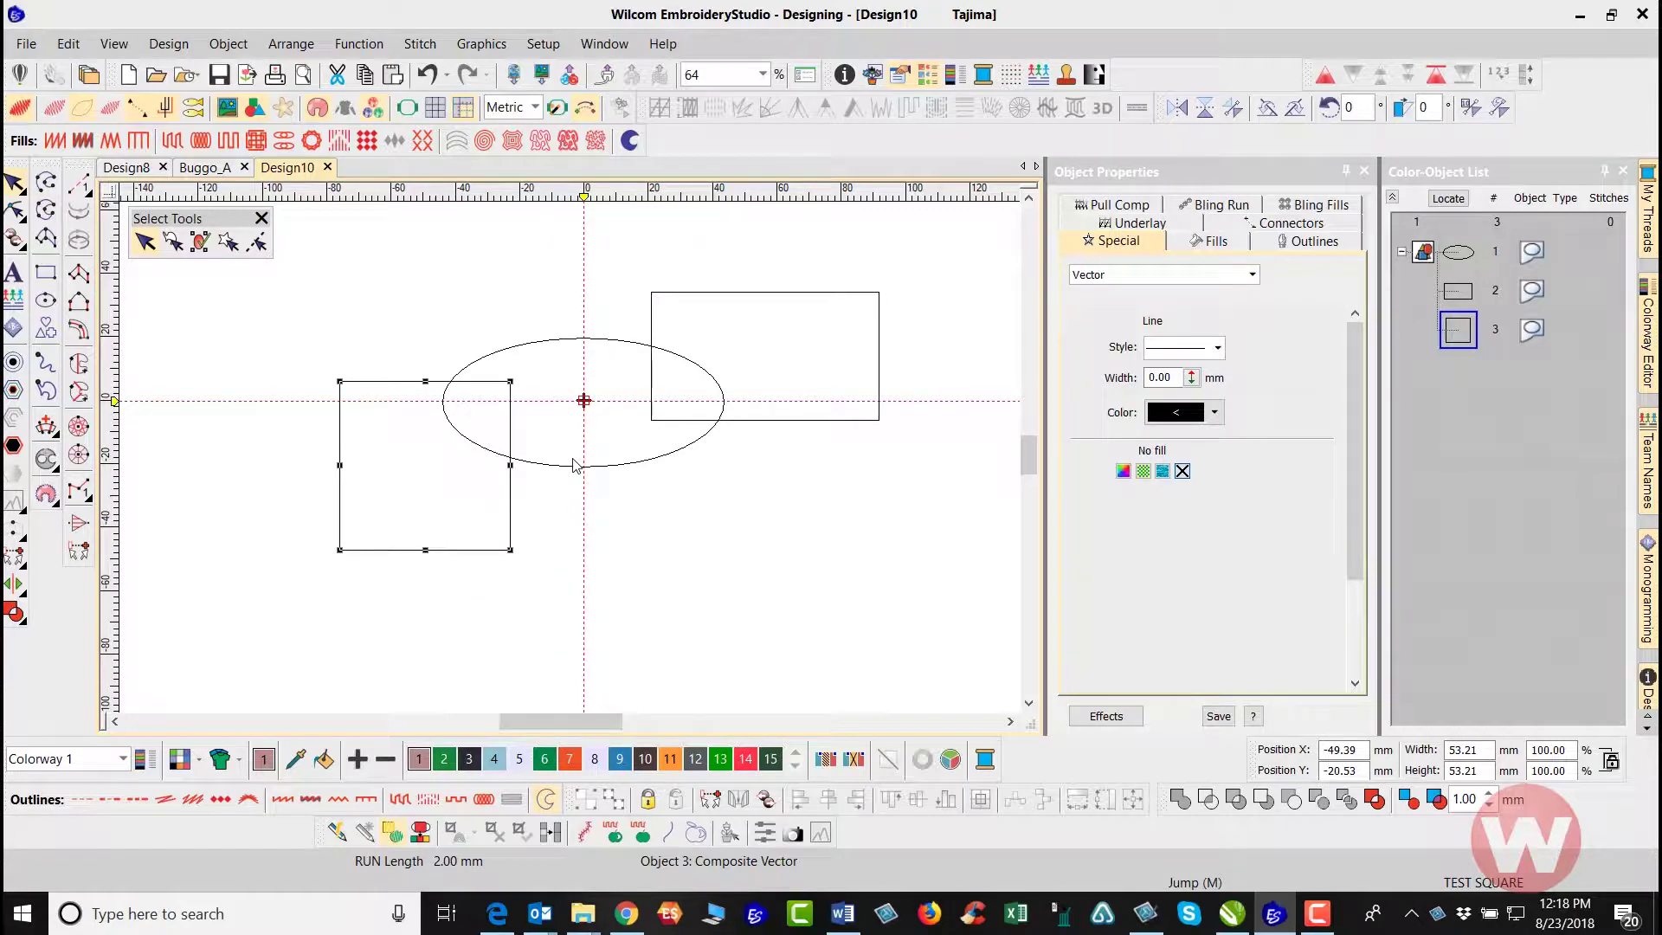
click(549, 266)
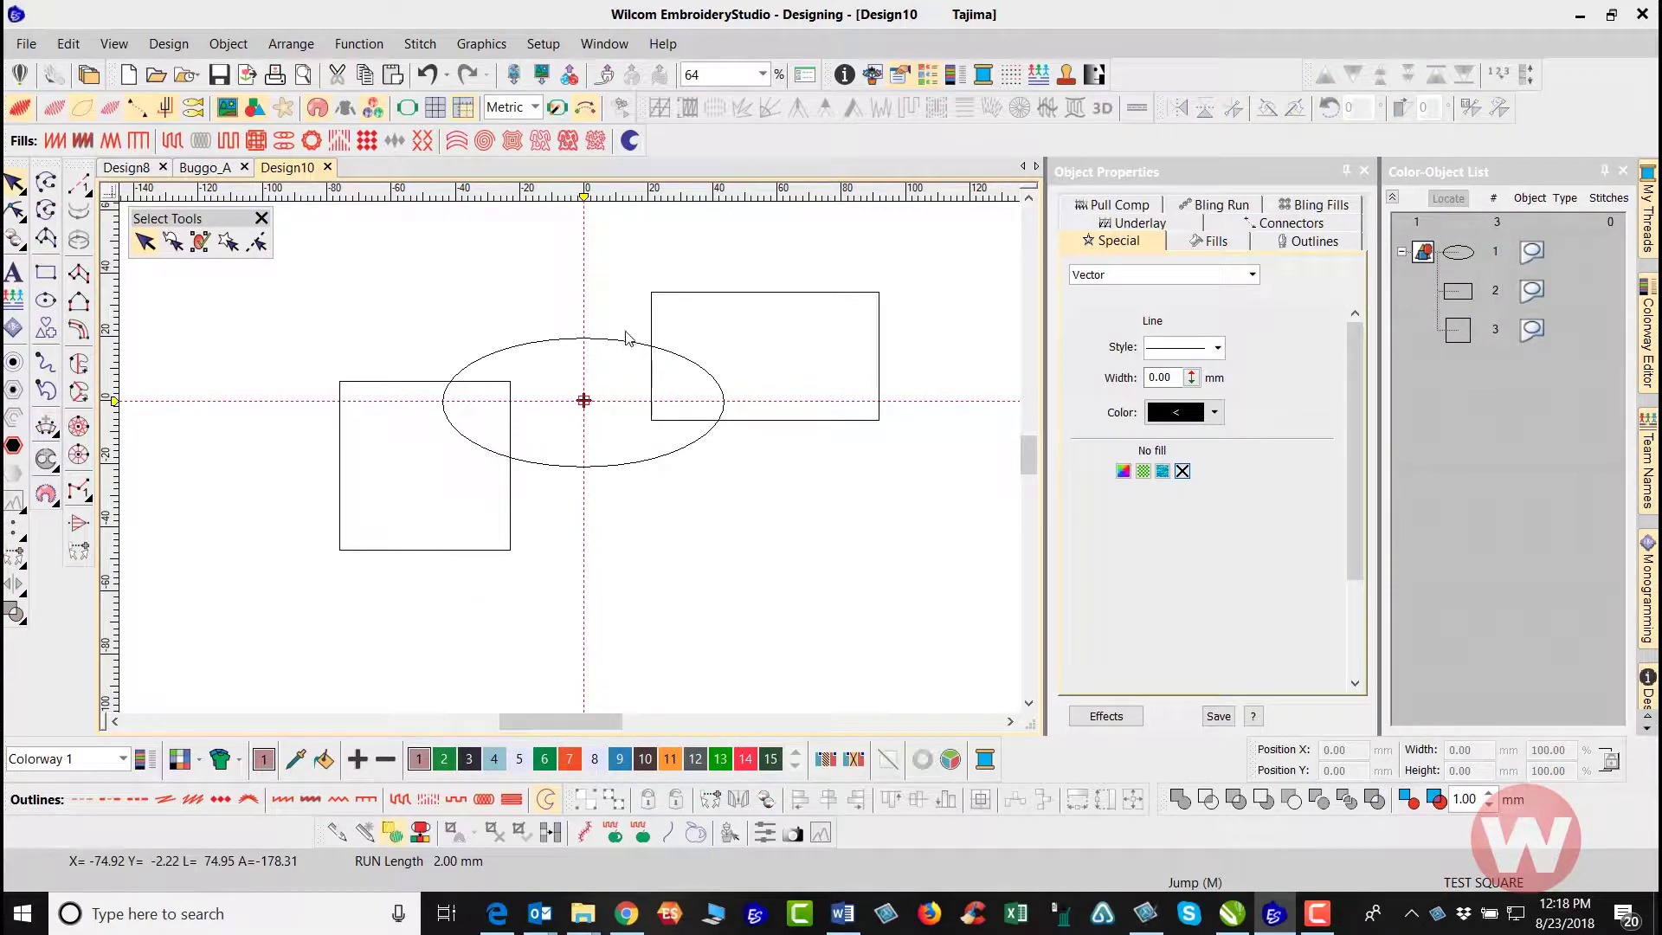
Step: Switch the measurement units to U.S
click(535, 107)
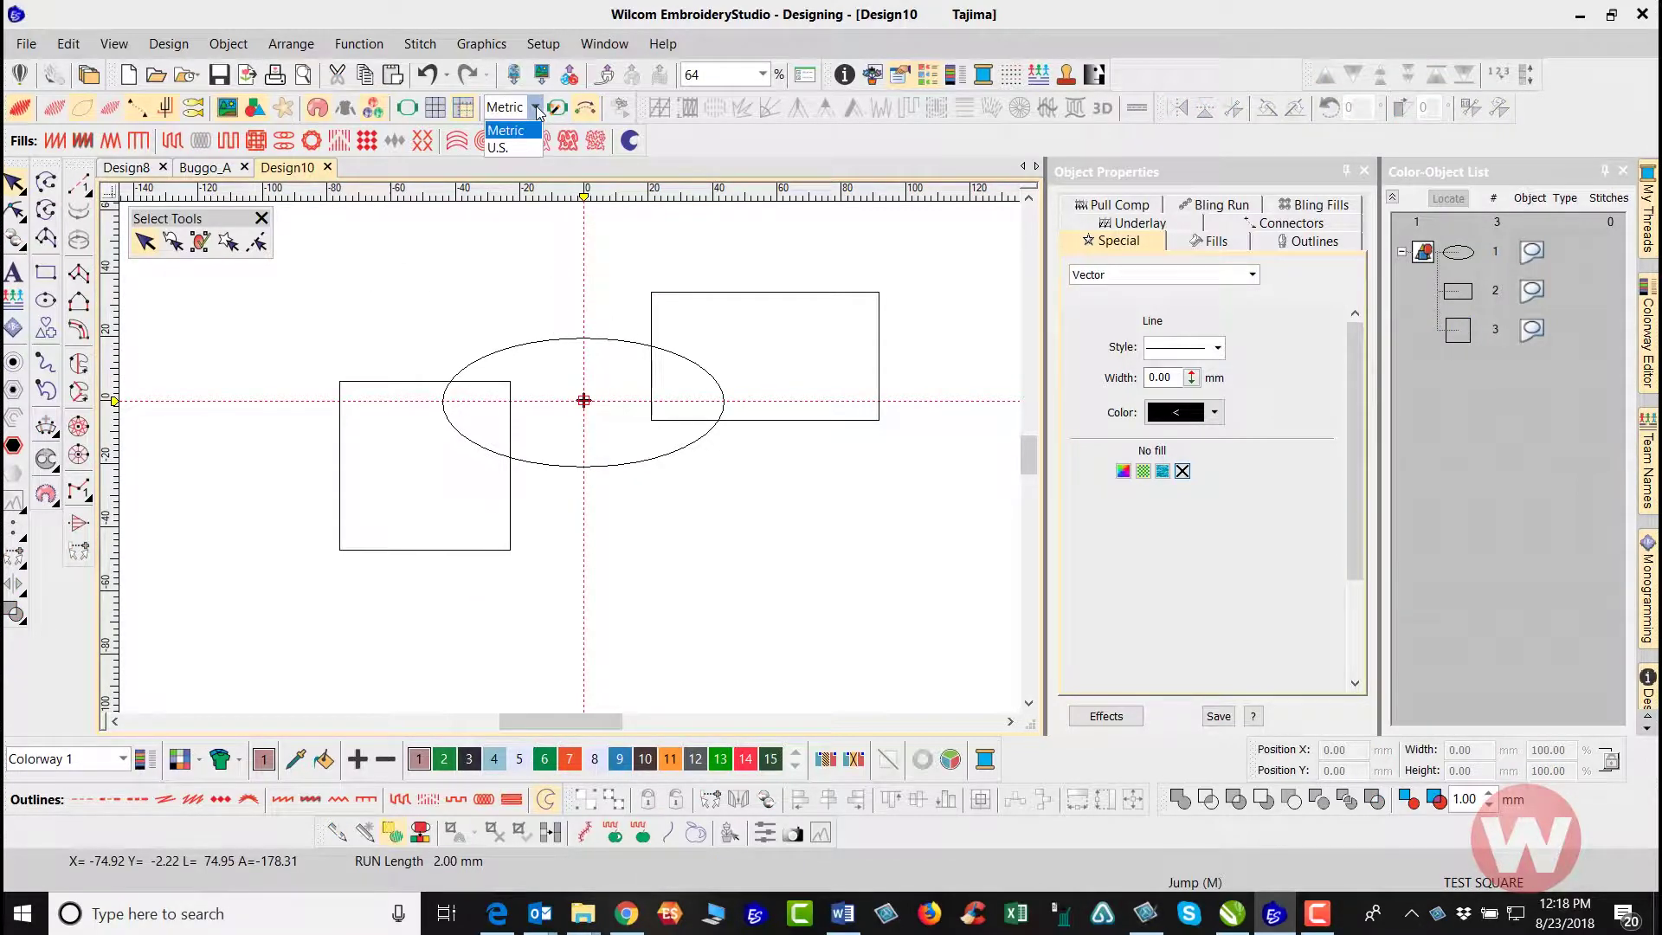
click(530, 161)
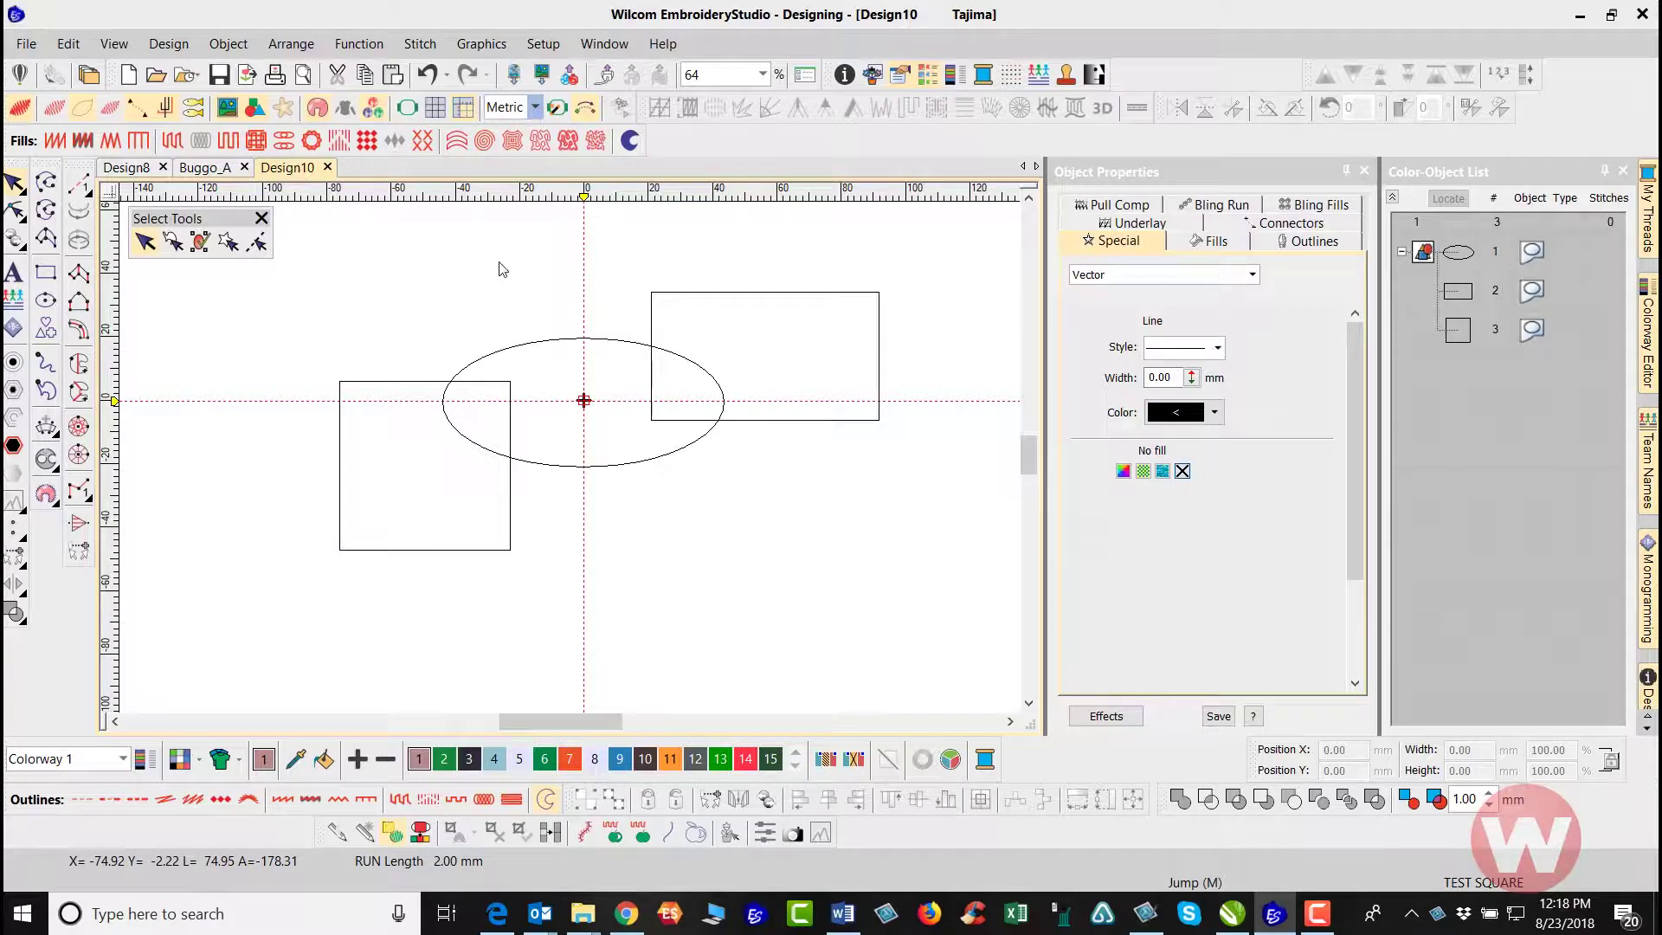
key(Down)
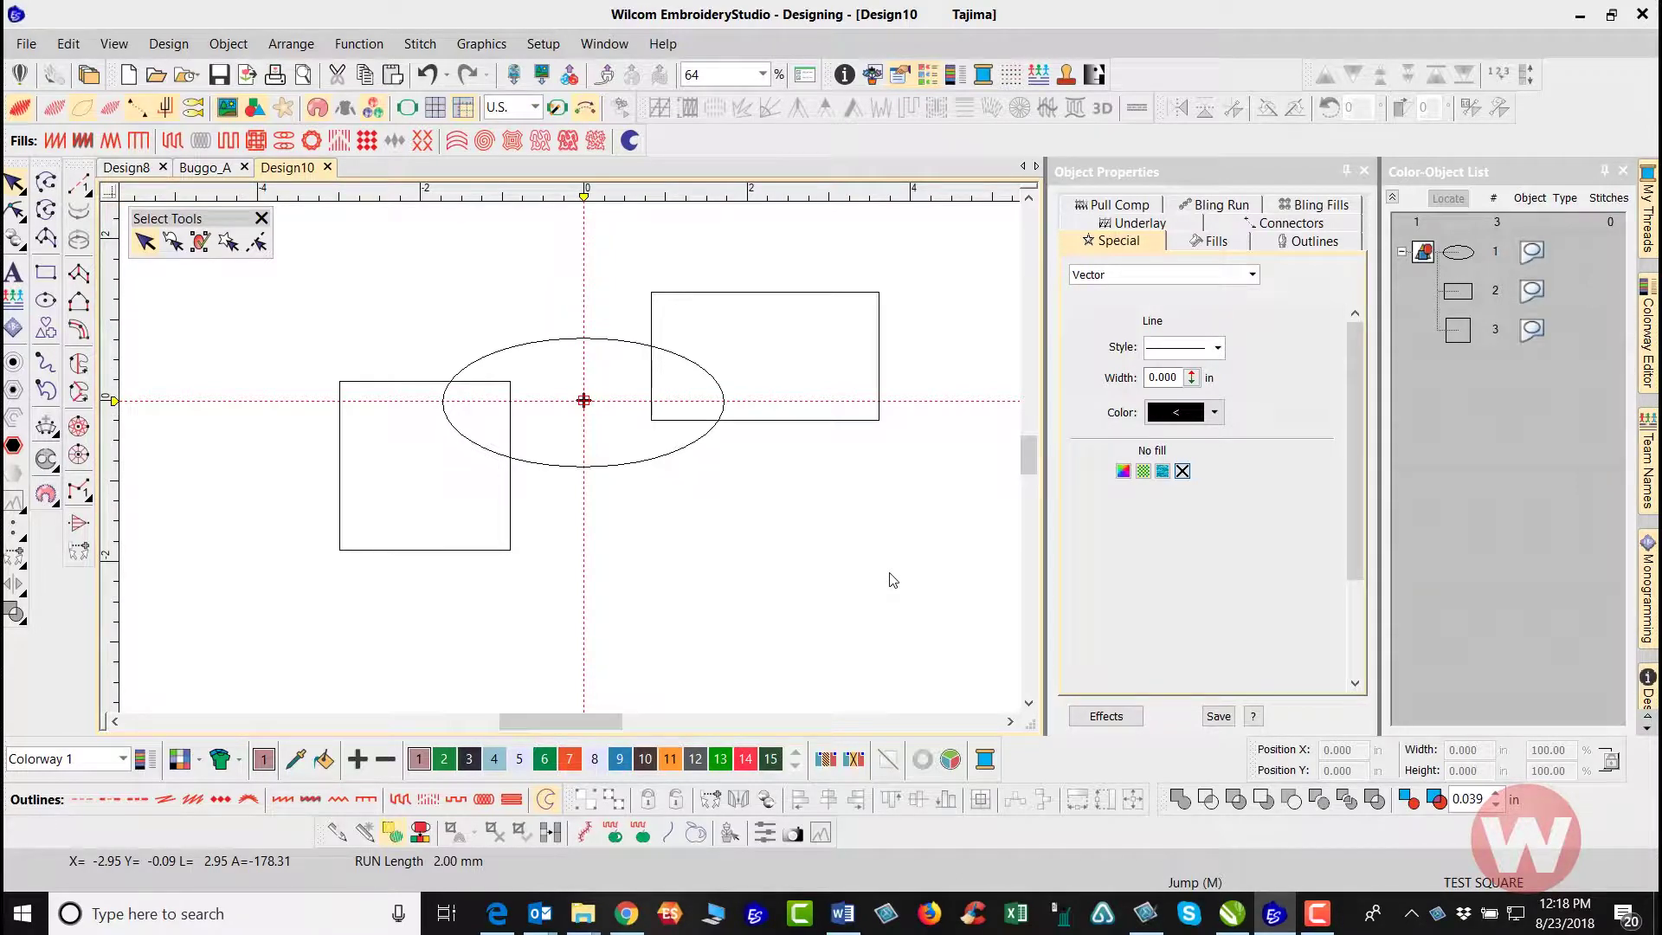
Step: Scale all three shapes together proportionally to an overall width of 8 in
key(ctrl+a)
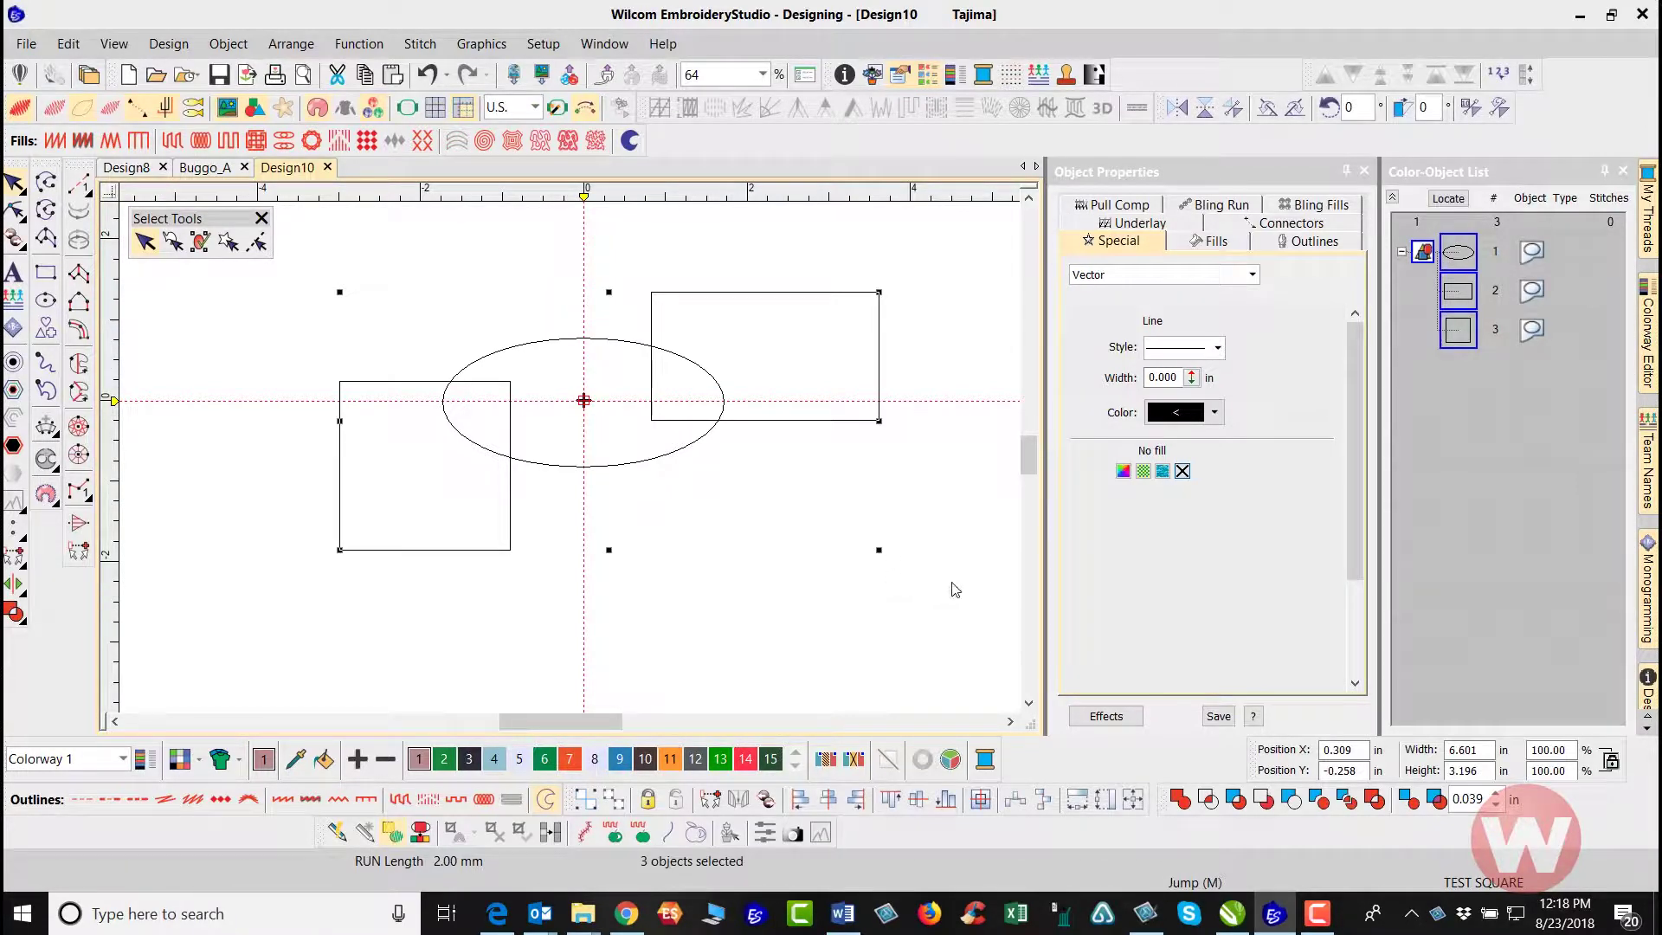
click(1483, 751)
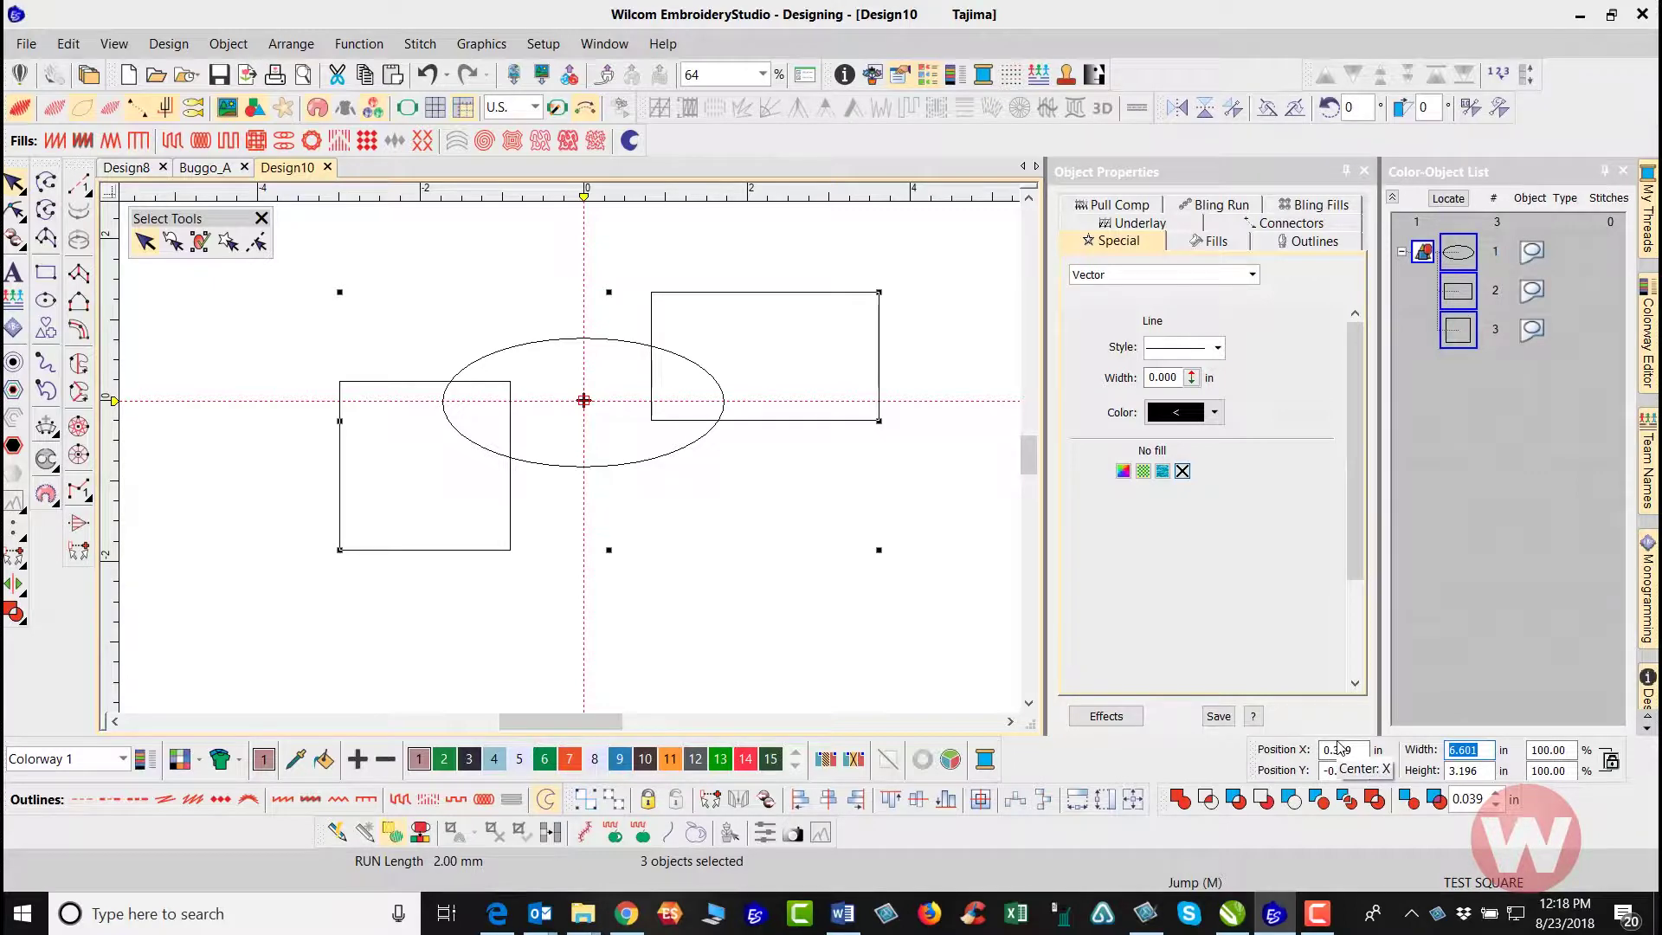
text(8)
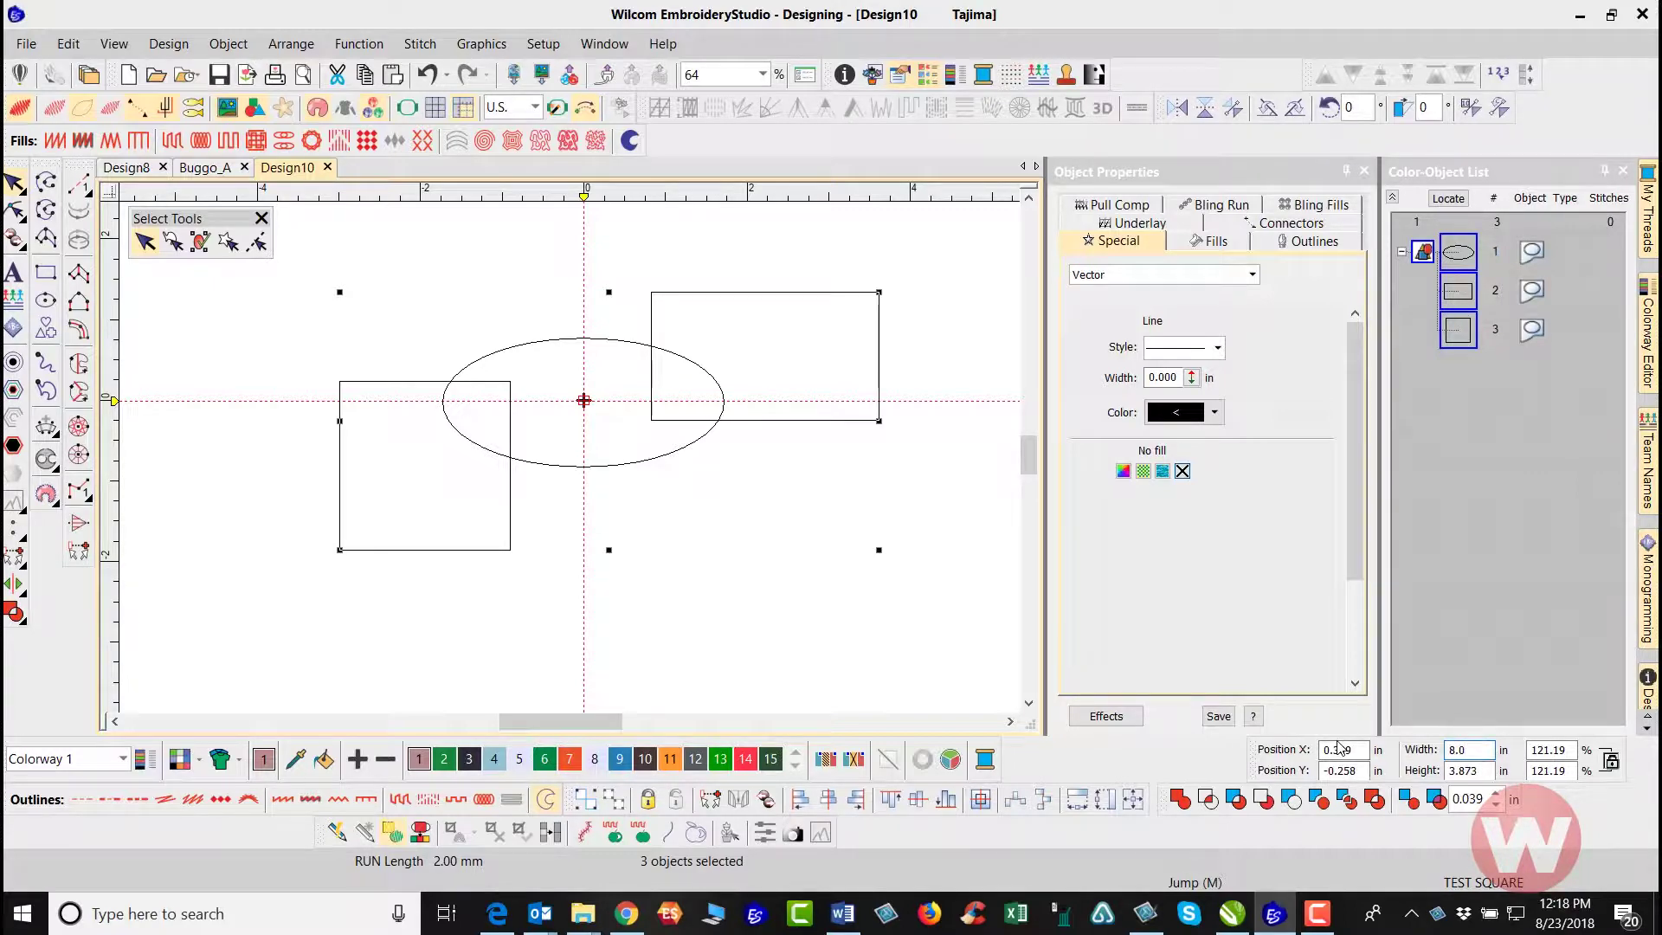
key(Return)
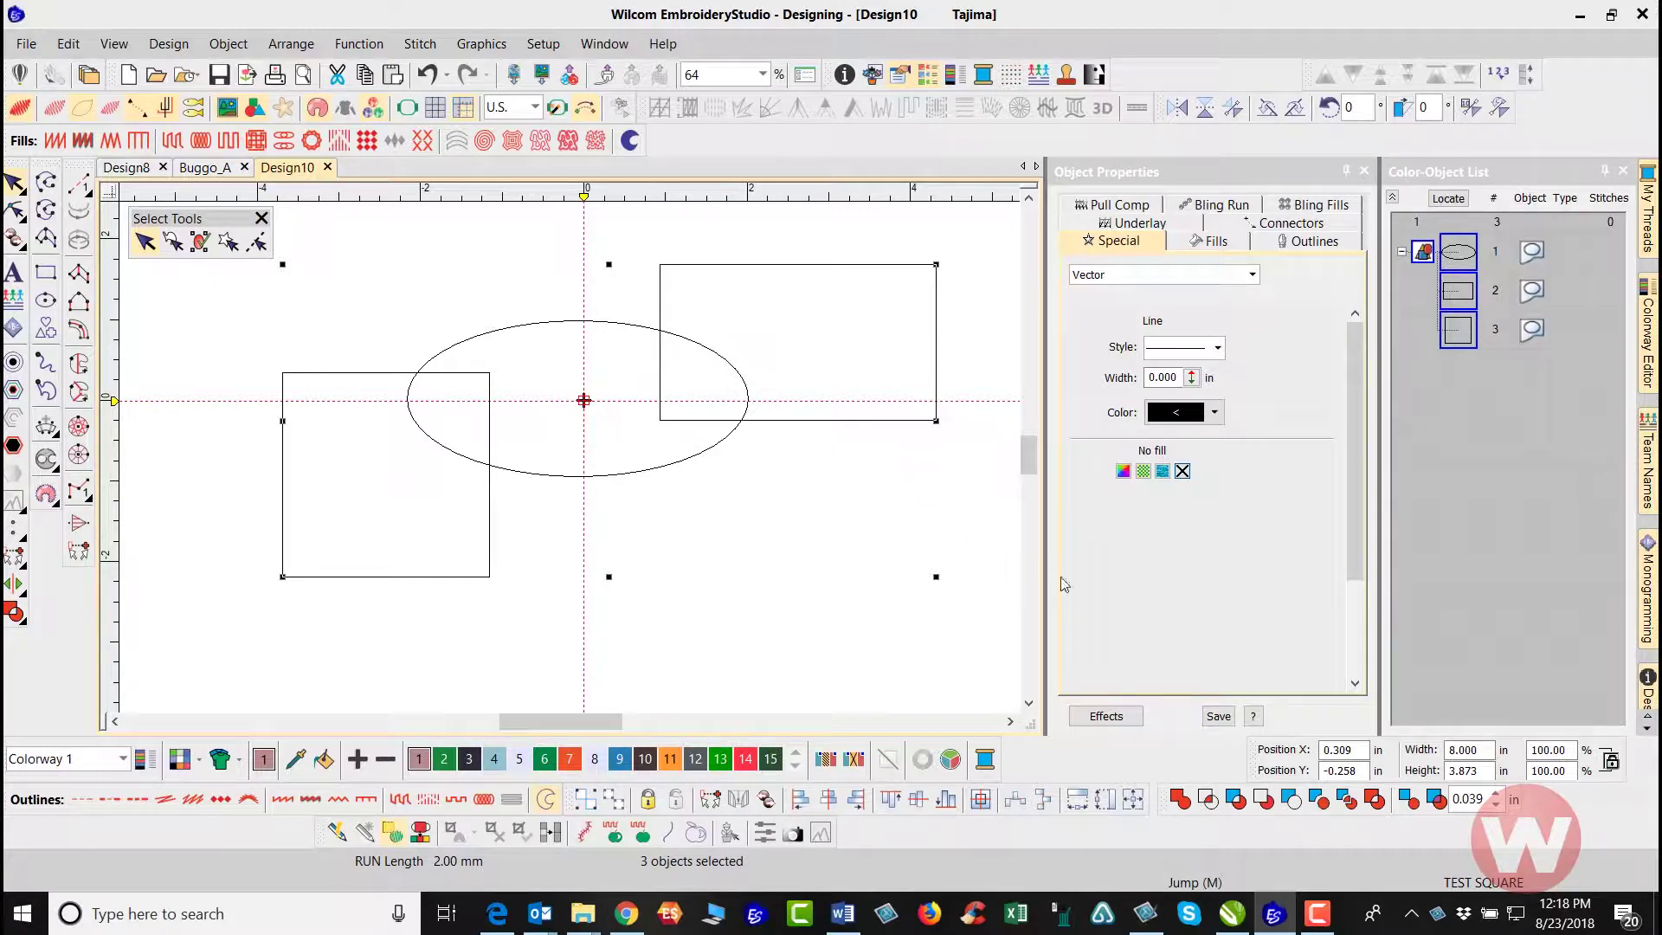
Step: Centre the three shapes on the design origin at X 0, Y 0, leaving nothing selected
double_click(1361, 753)
text(0)
key(Tab)
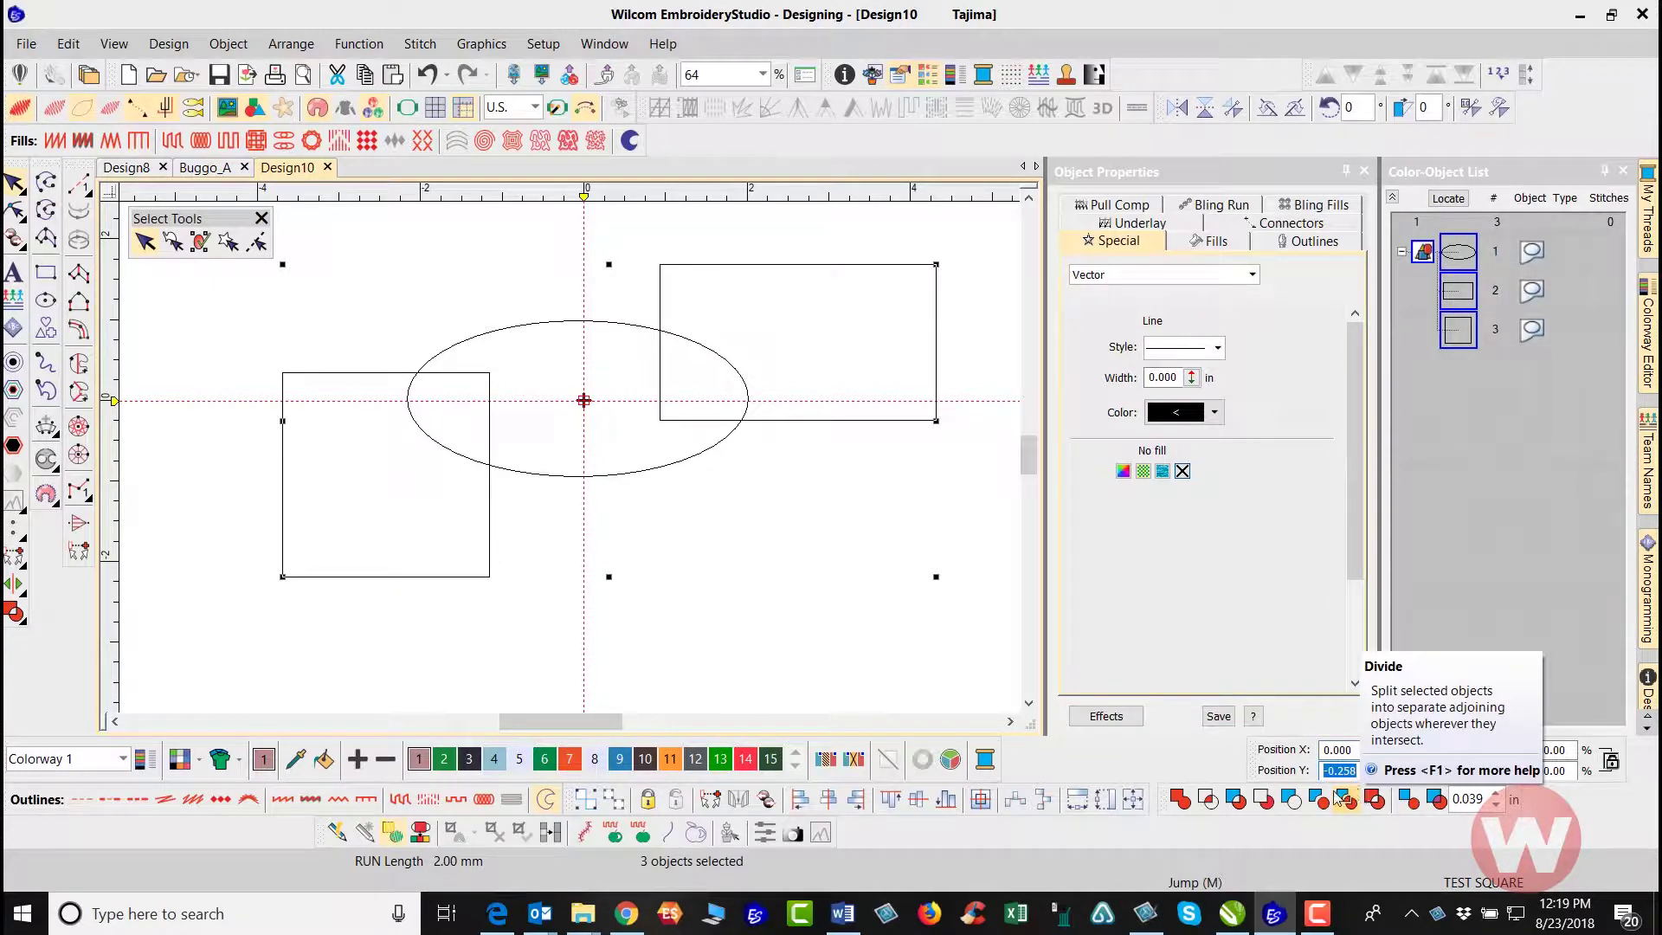
text(0)
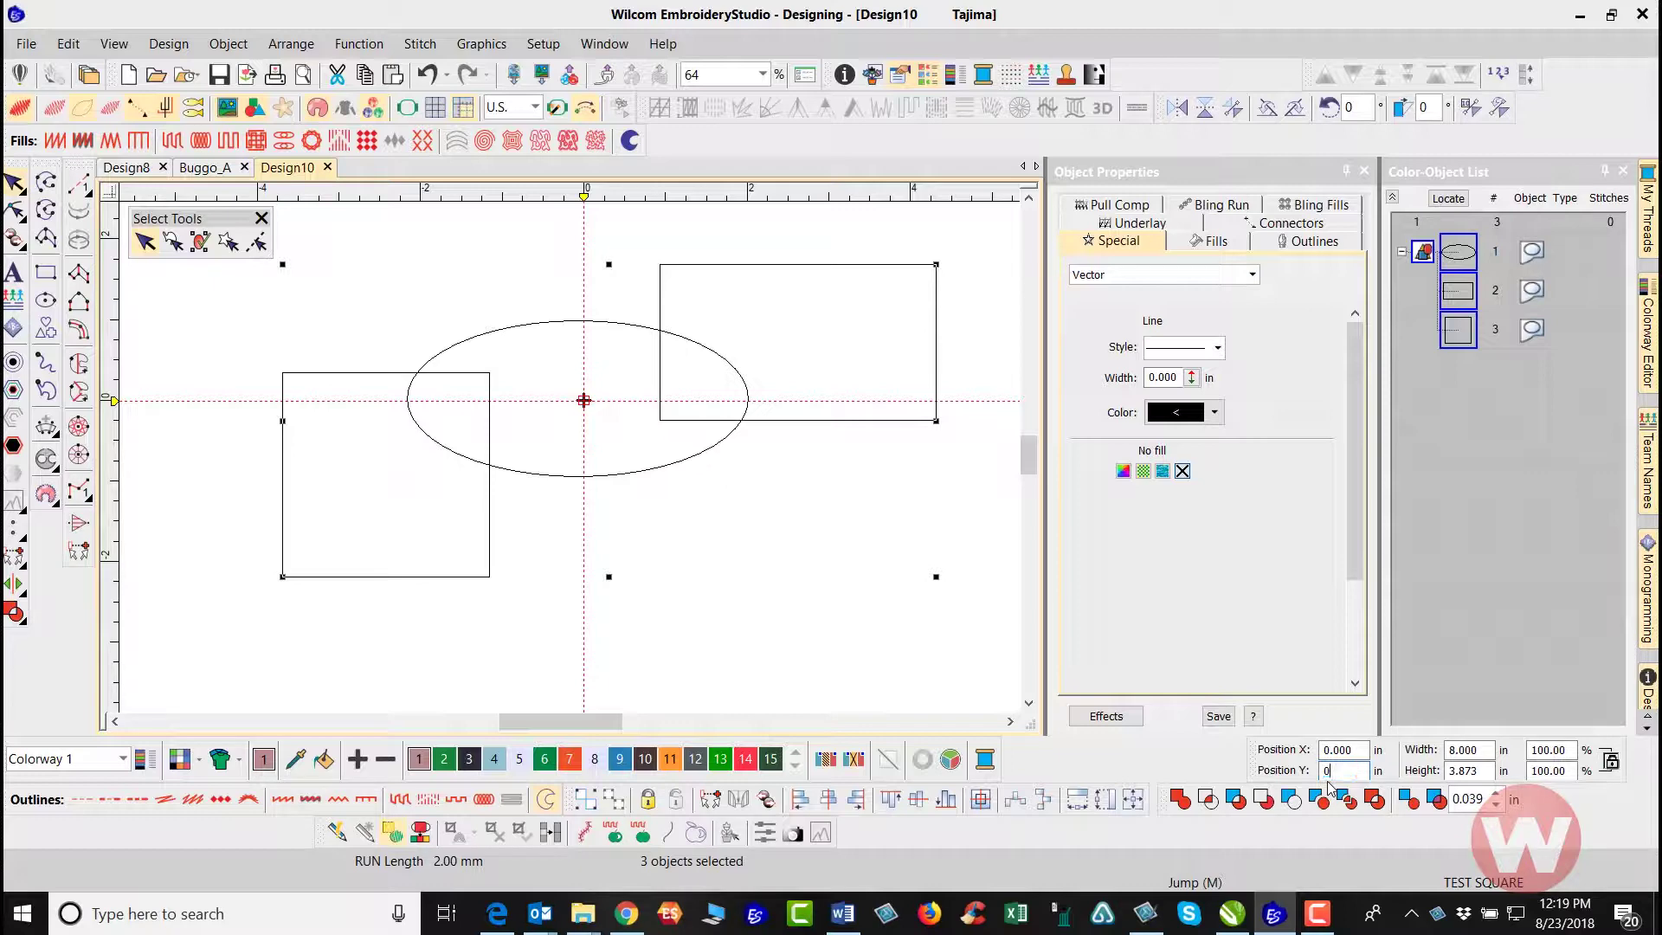
key(Return)
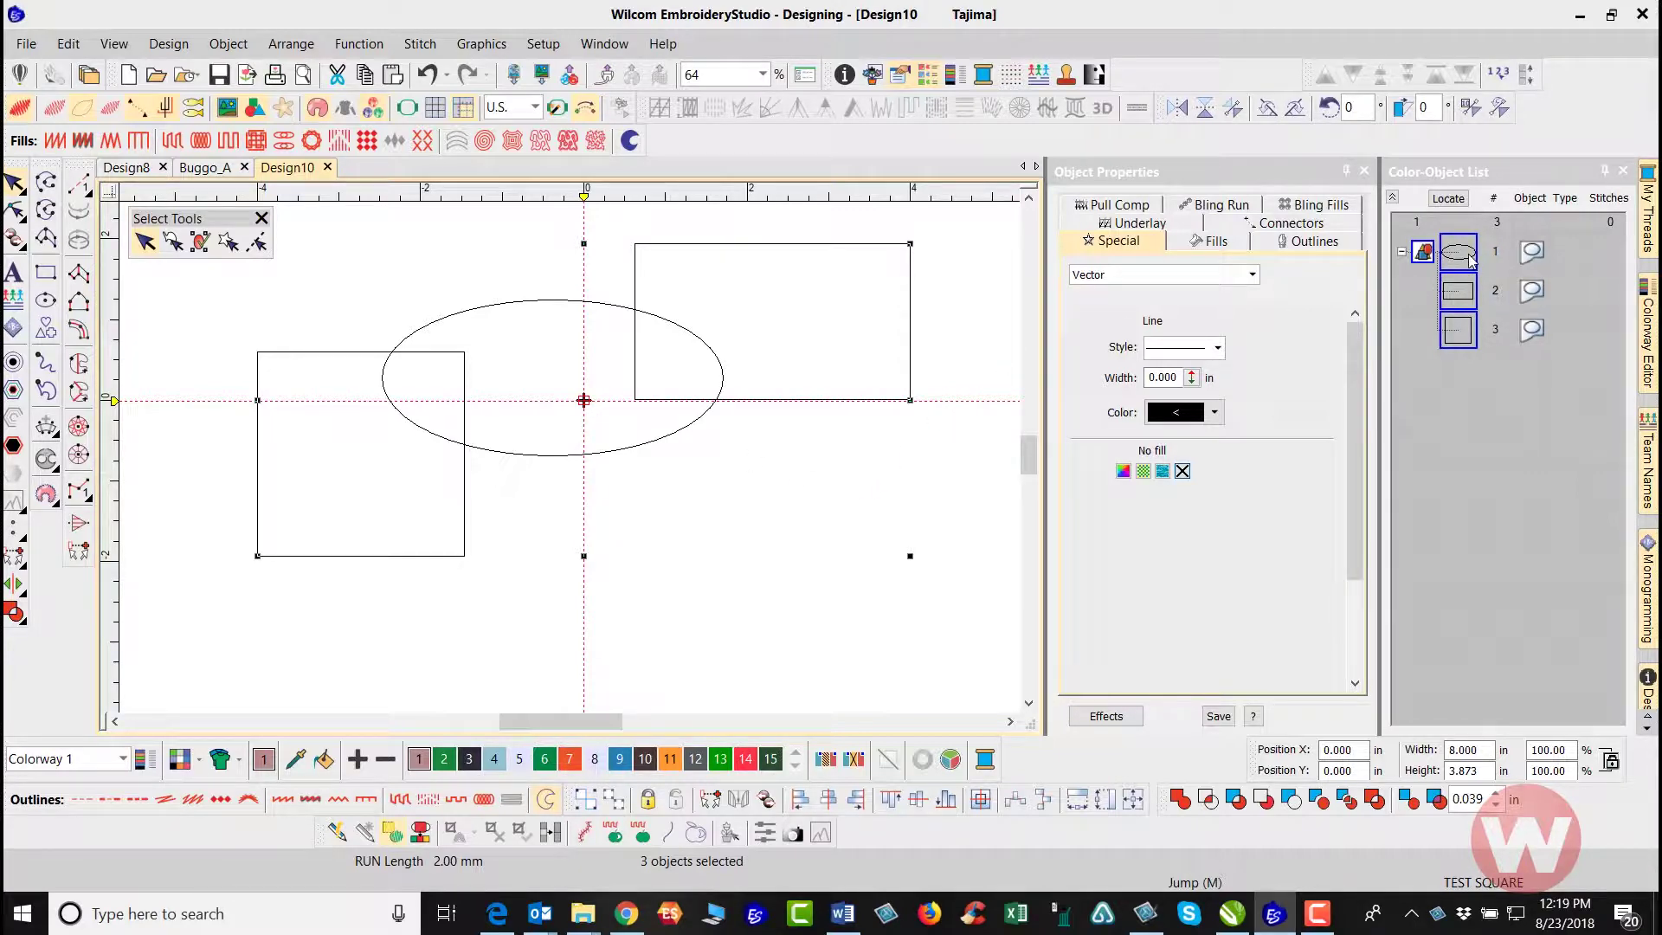
click(952, 360)
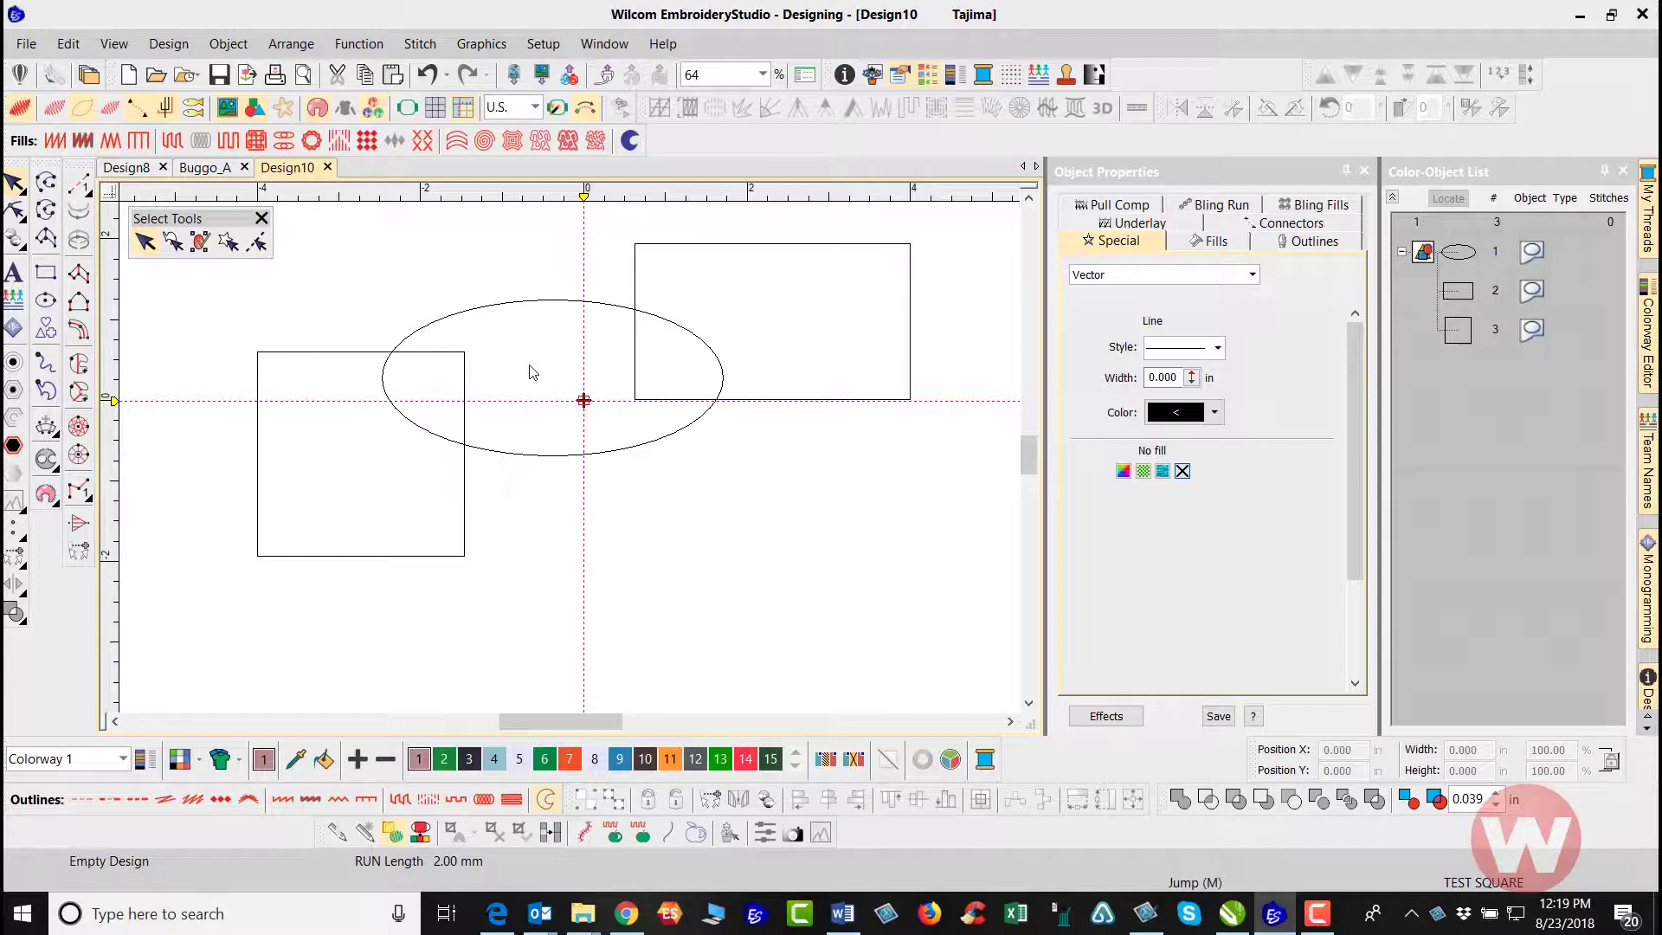
Step: Select the ellipse and detach the appliqué tools as a floating toolbar beside the shapes
drag(534, 371, 574, 465)
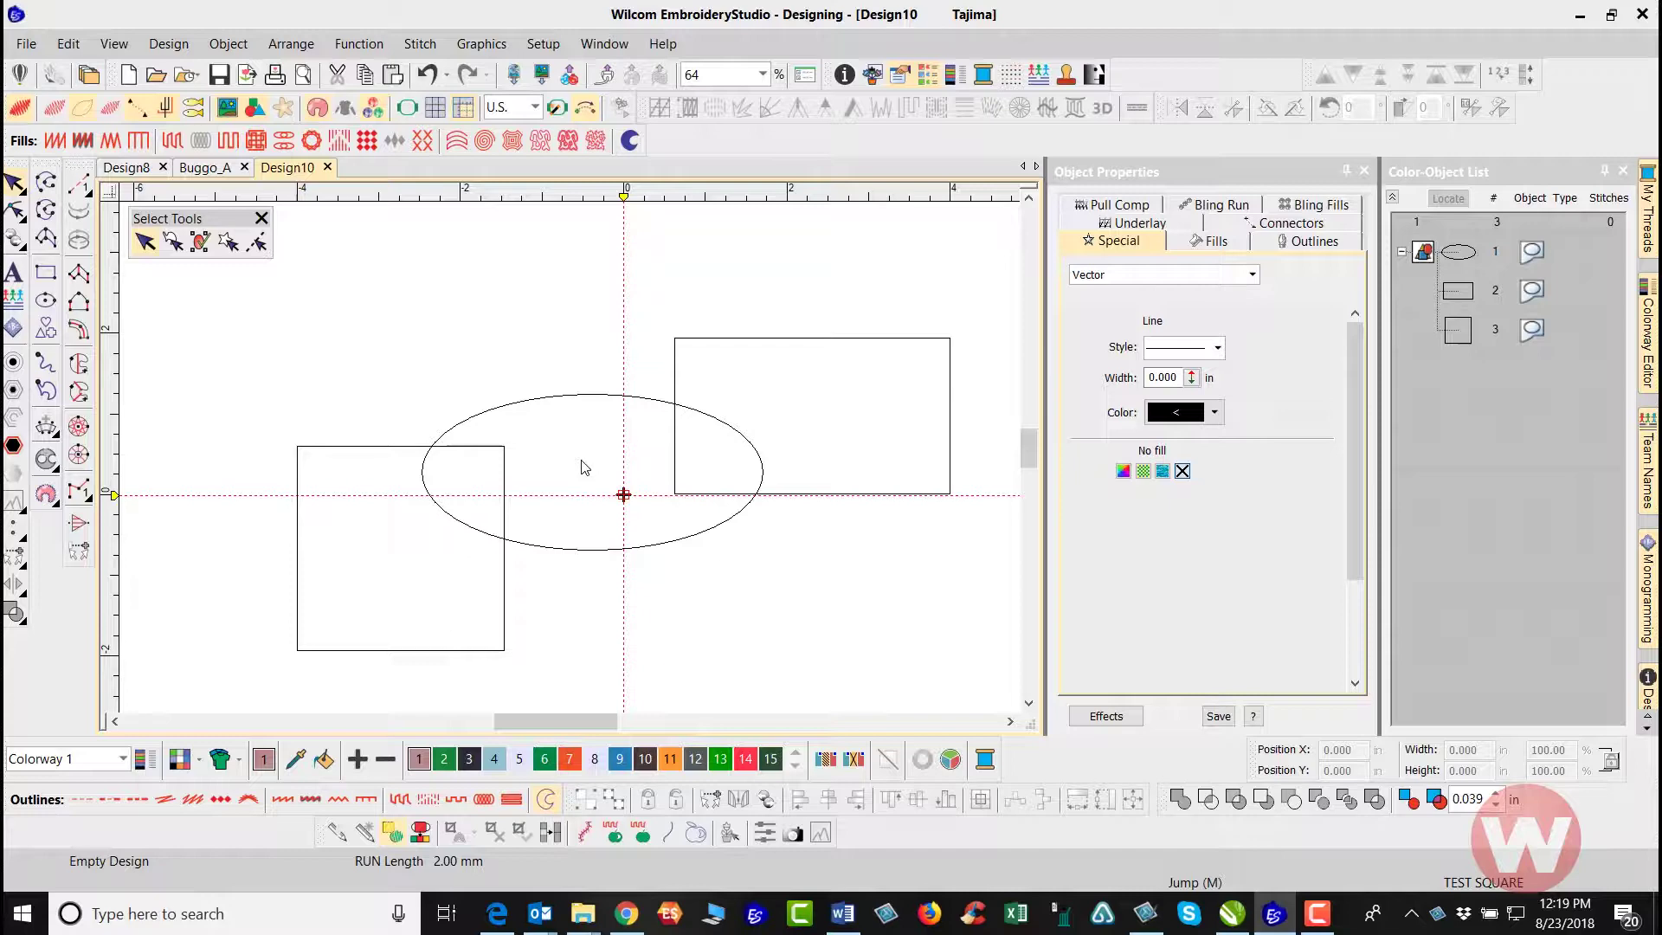
scroll(580, 466, down, 3)
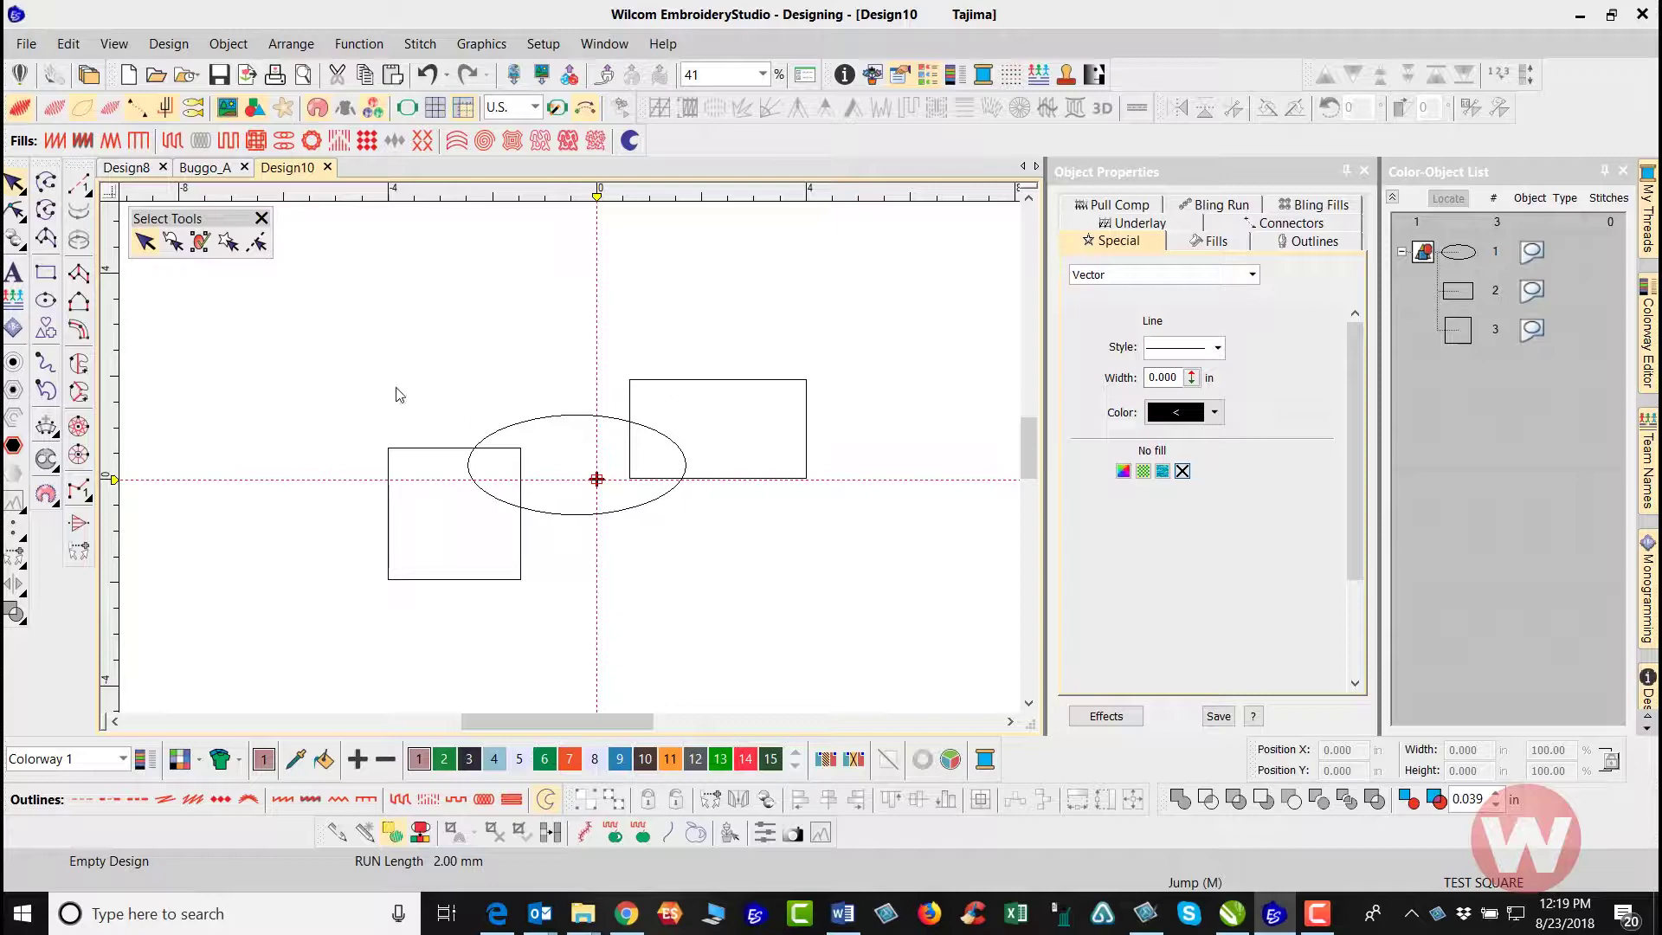
click(552, 421)
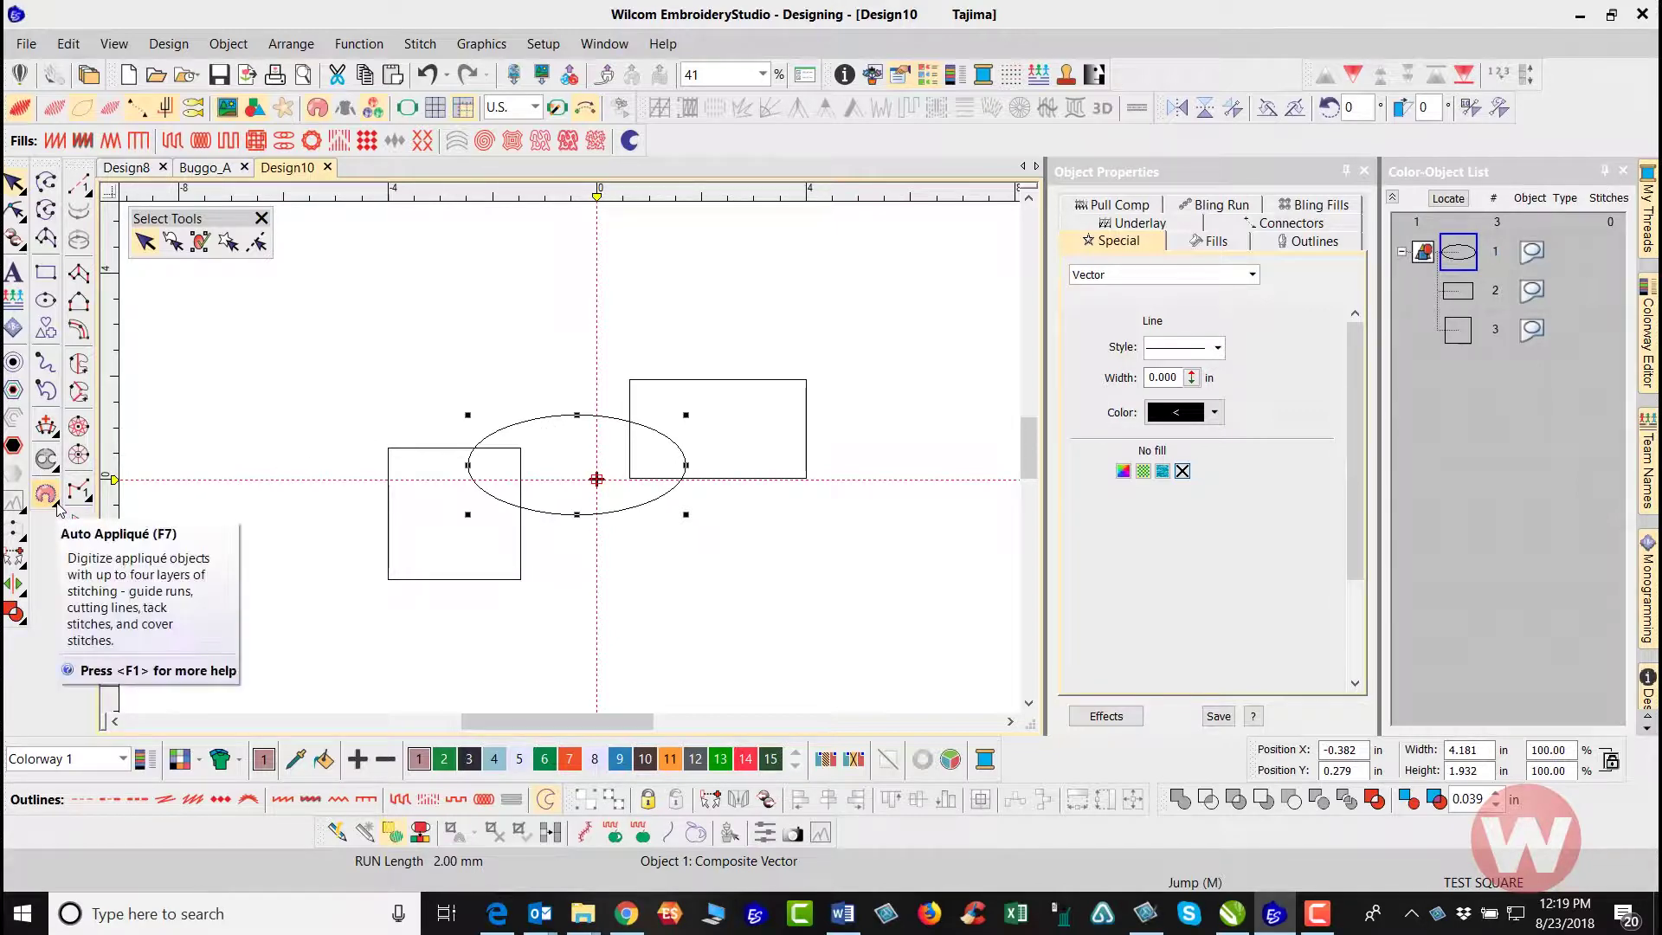
mouse_move(58, 509)
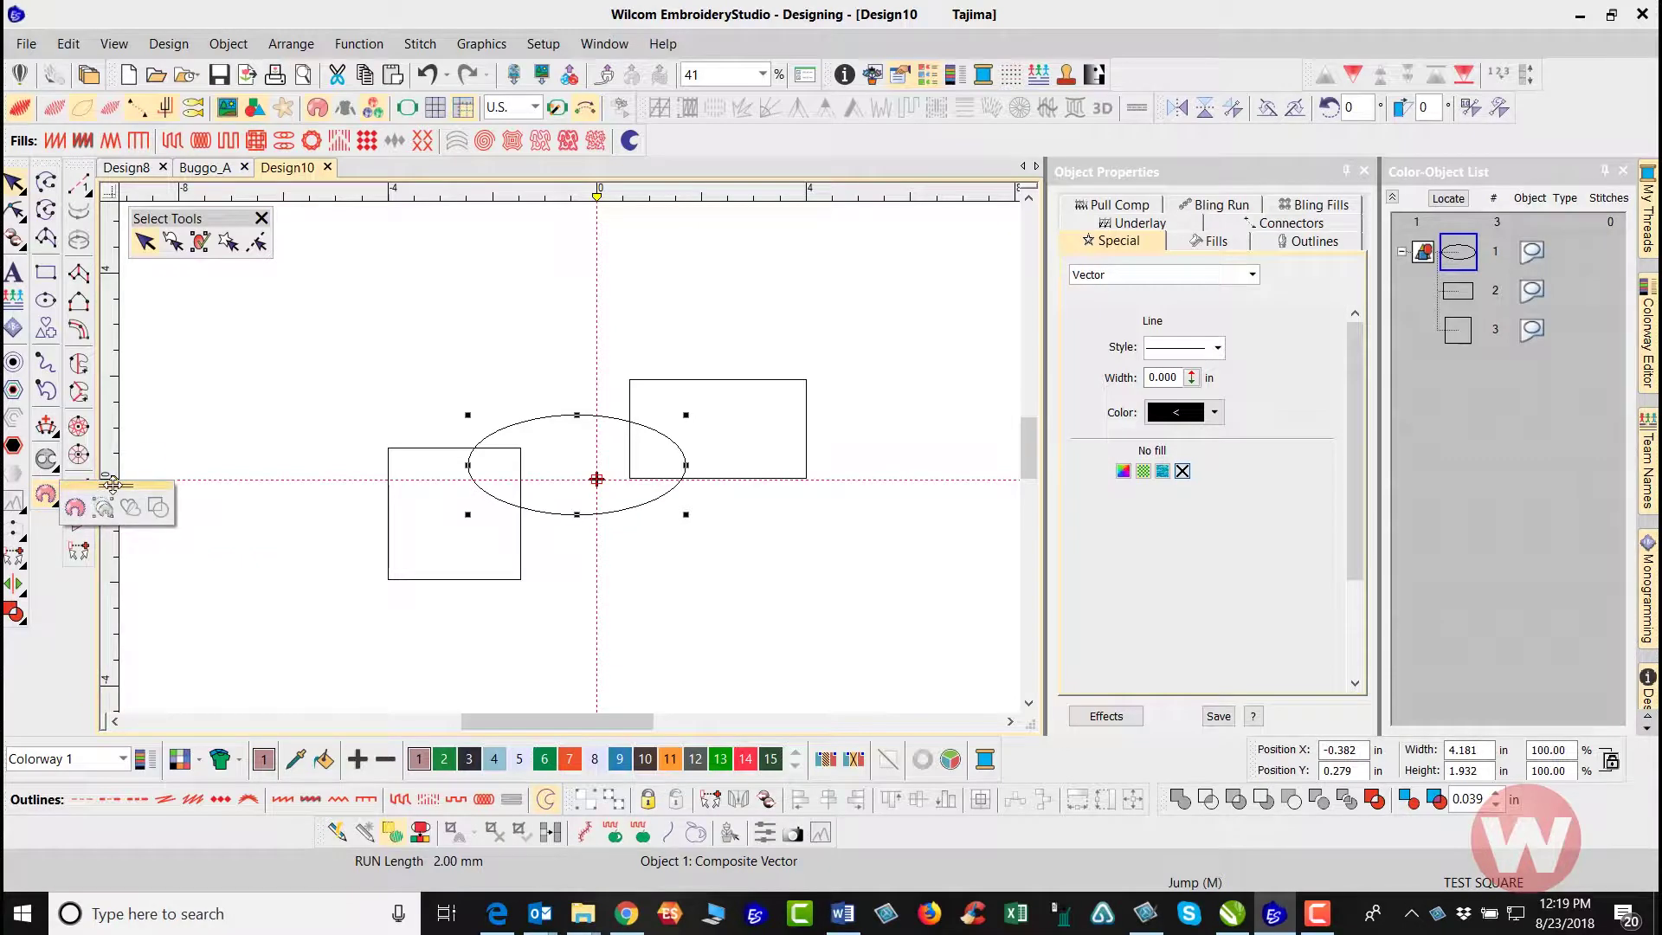
drag(112, 483, 294, 382)
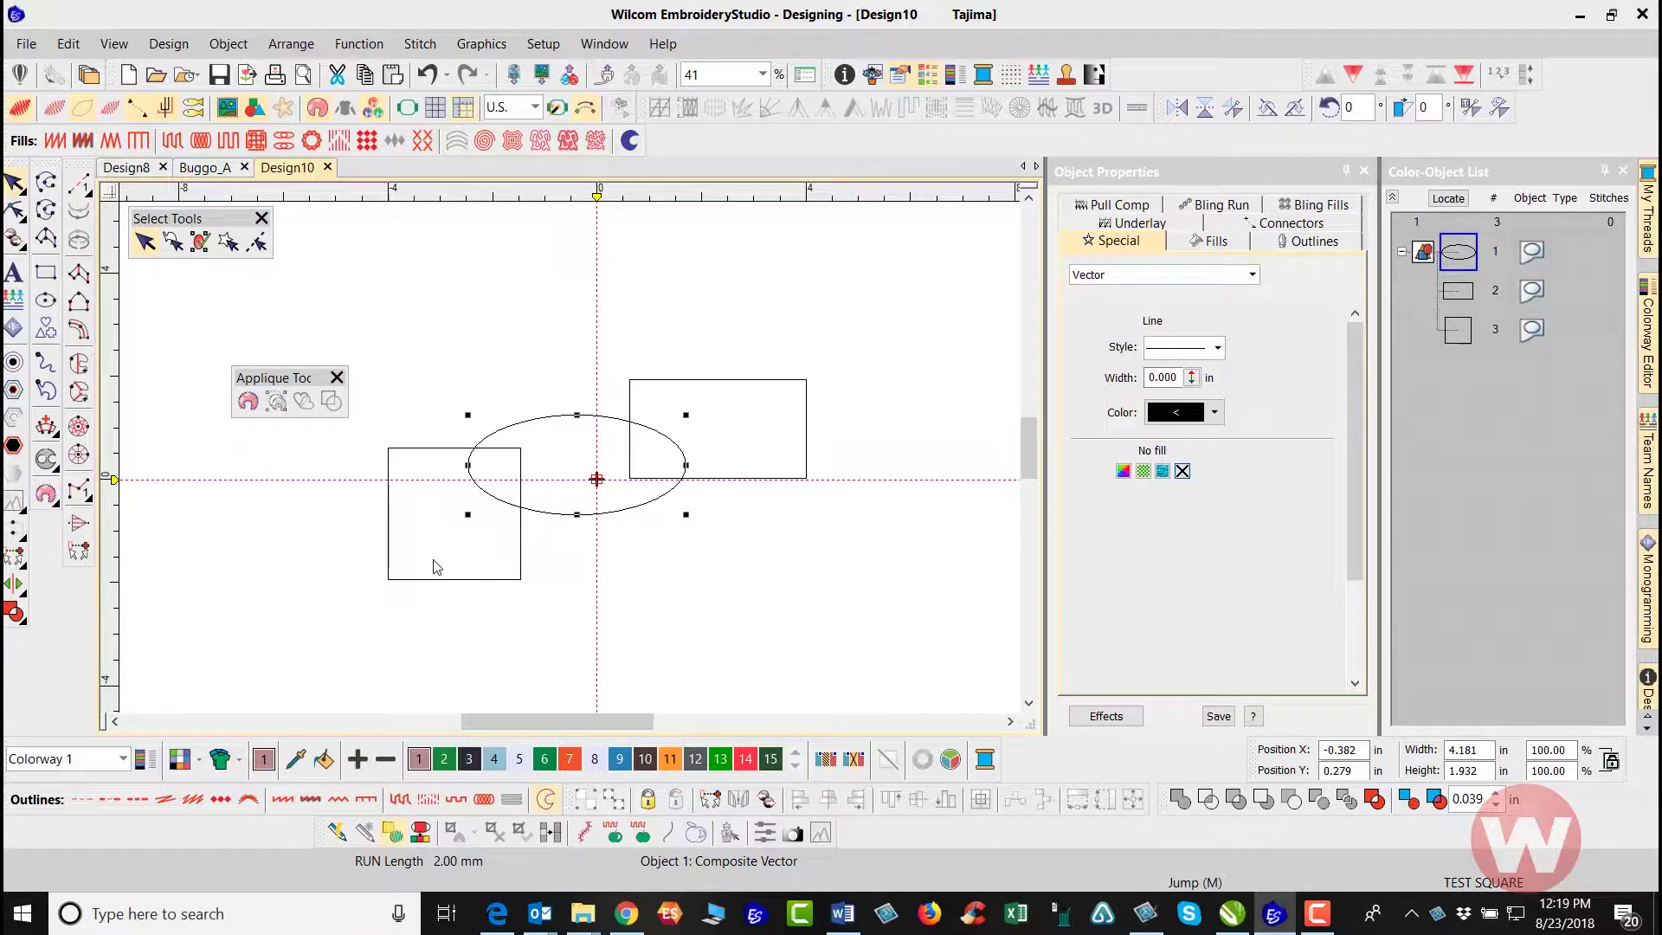
Step: Convert all three shapes to appliqué, placing the ellipse's entry and exit points at its top and its frame-out position above the shapes
click(549, 589)
drag(367, 649, 849, 315)
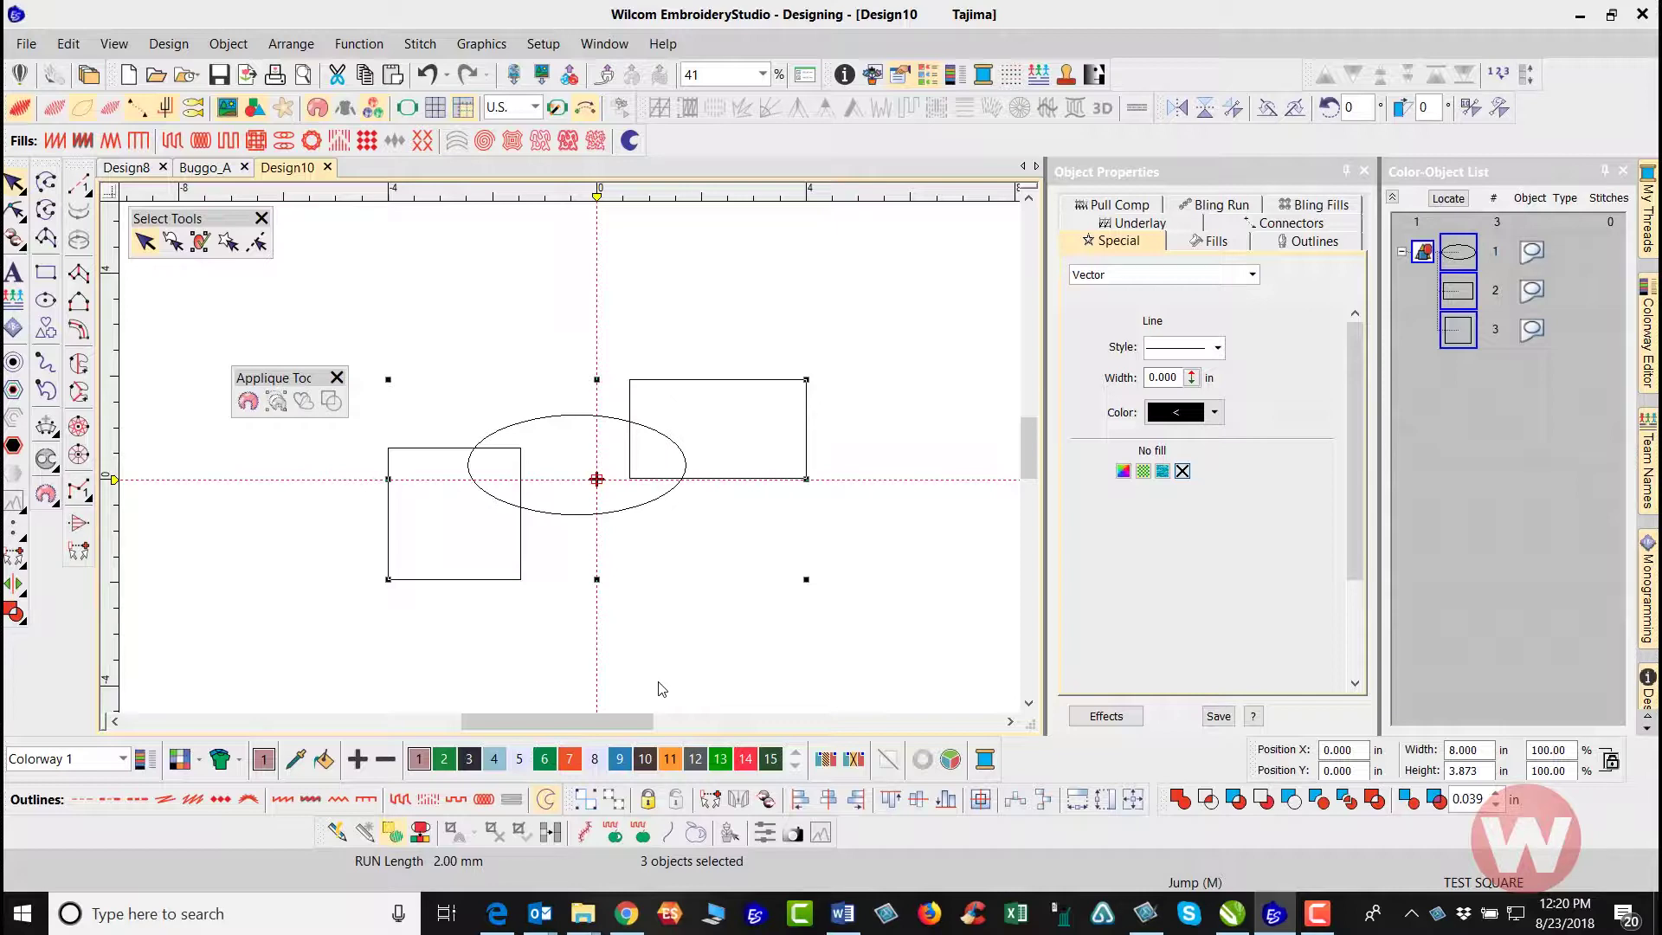
click(248, 403)
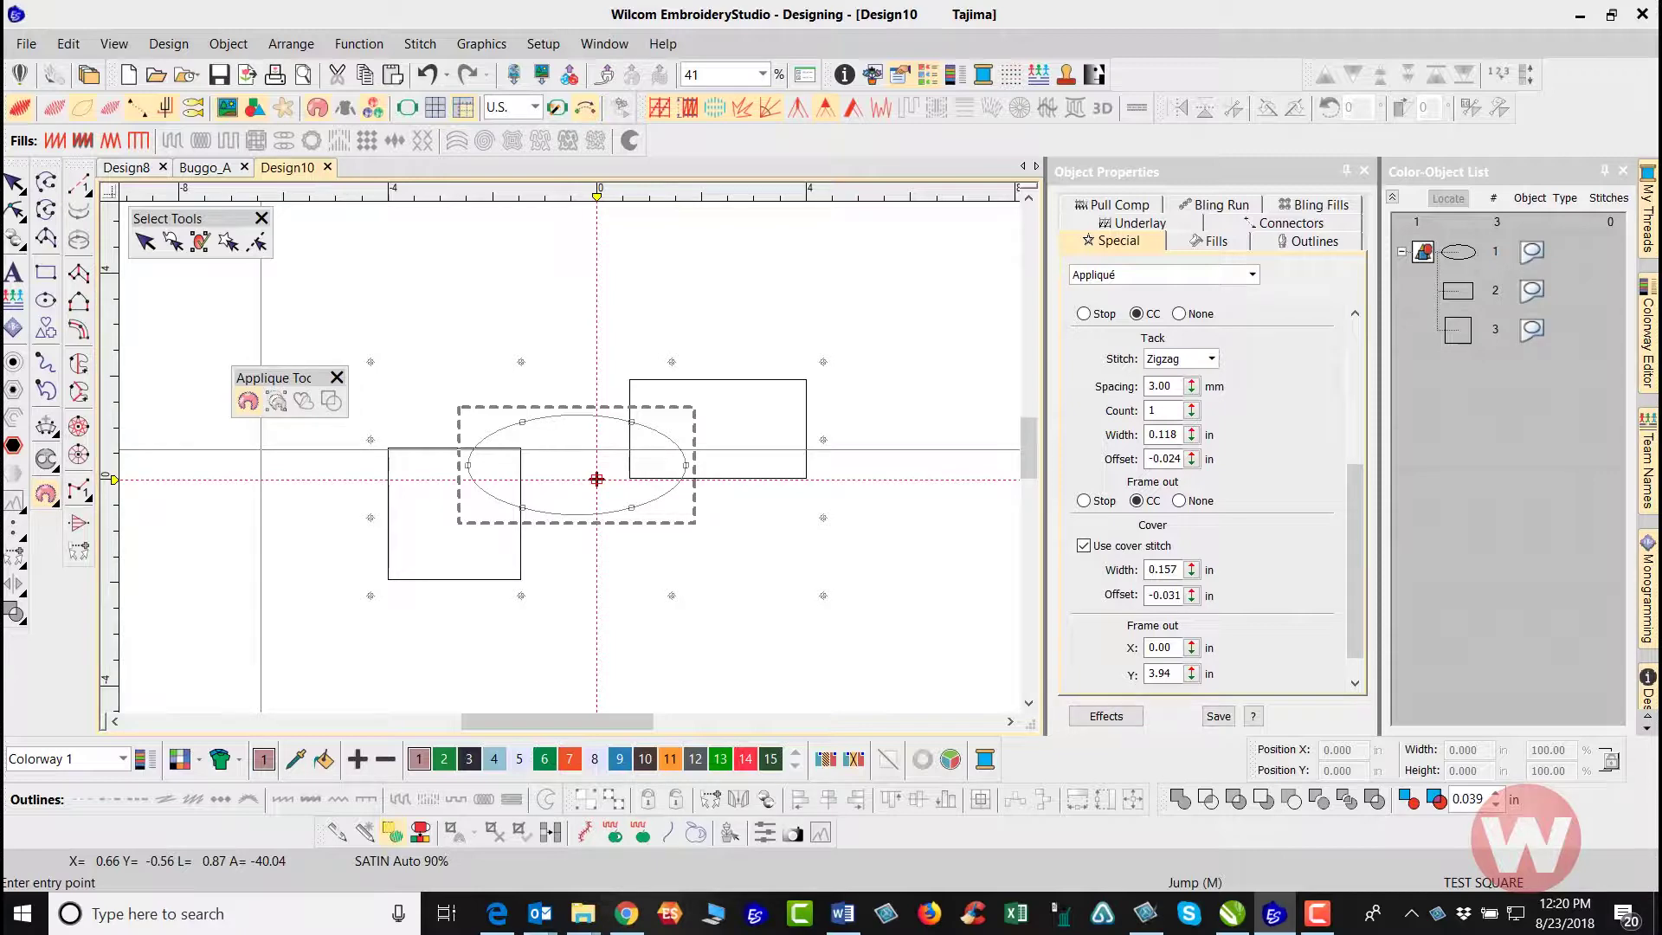
drag(596, 479, 782, 363)
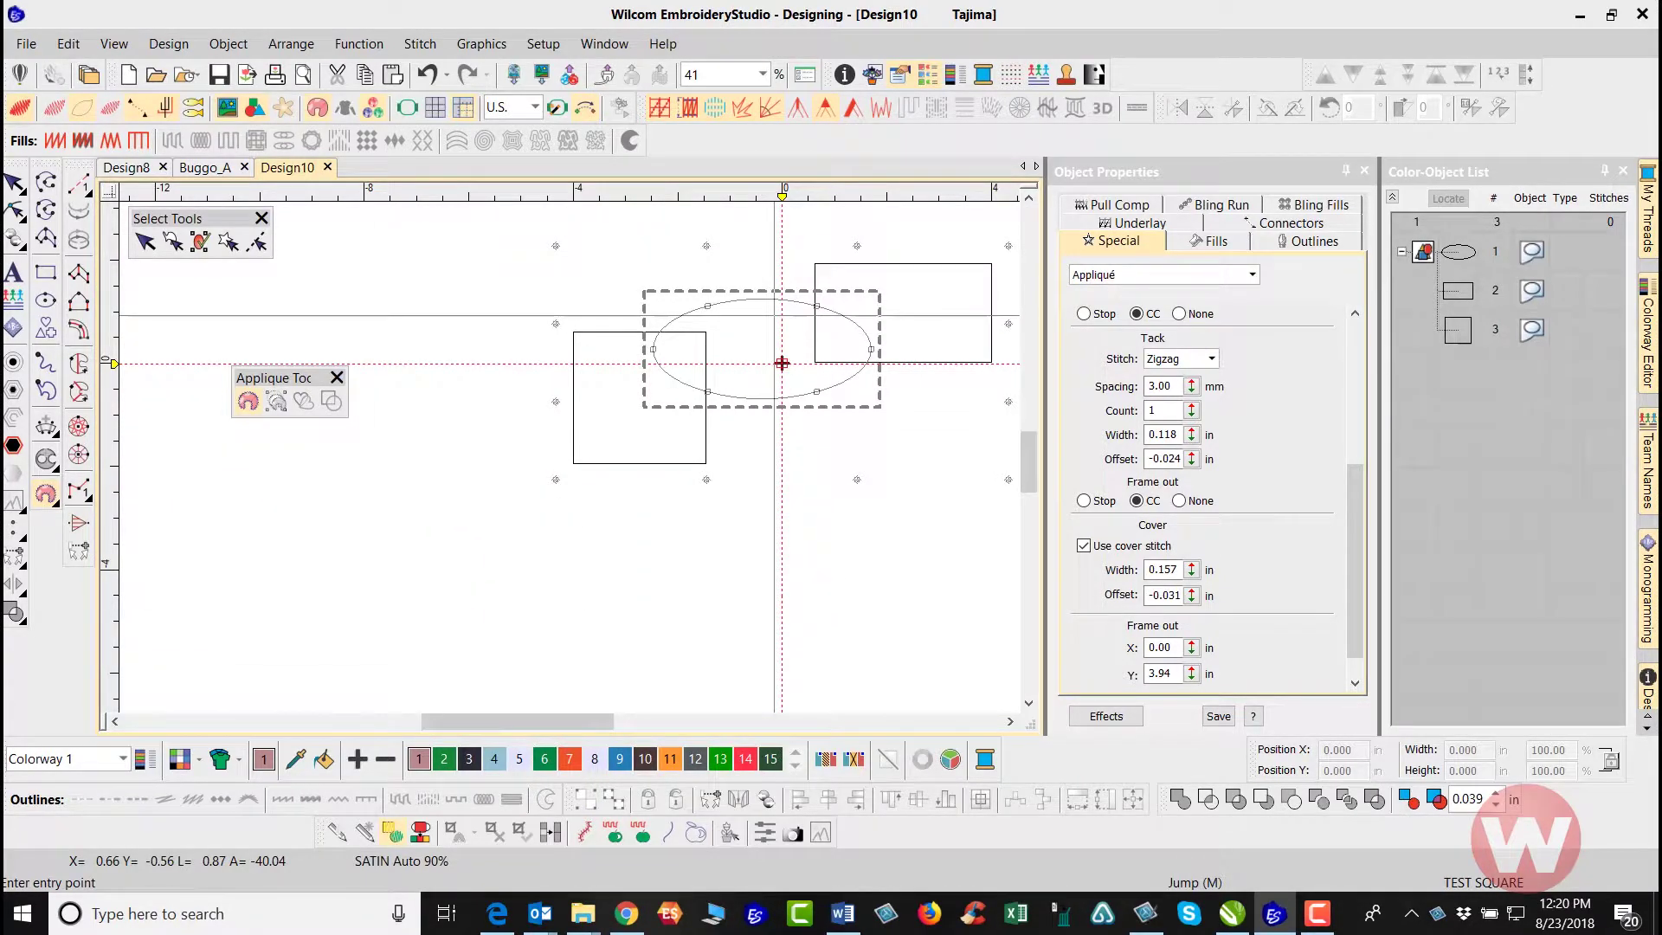
scroll(781, 363, up, 1)
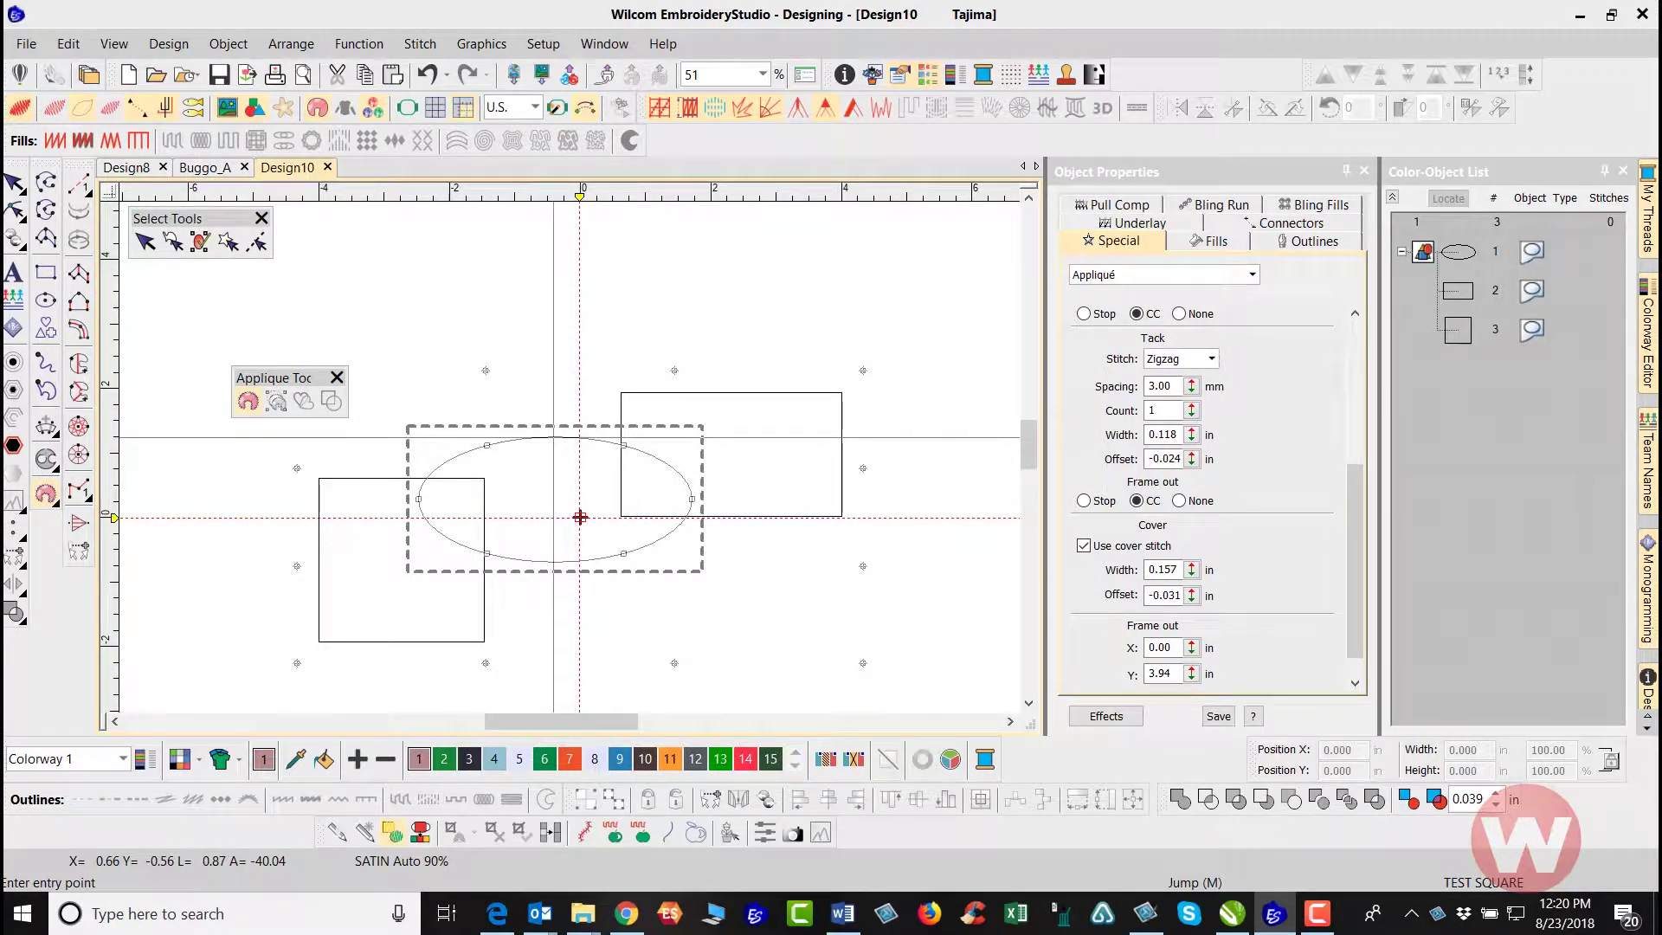
click(580, 517)
click(580, 517)
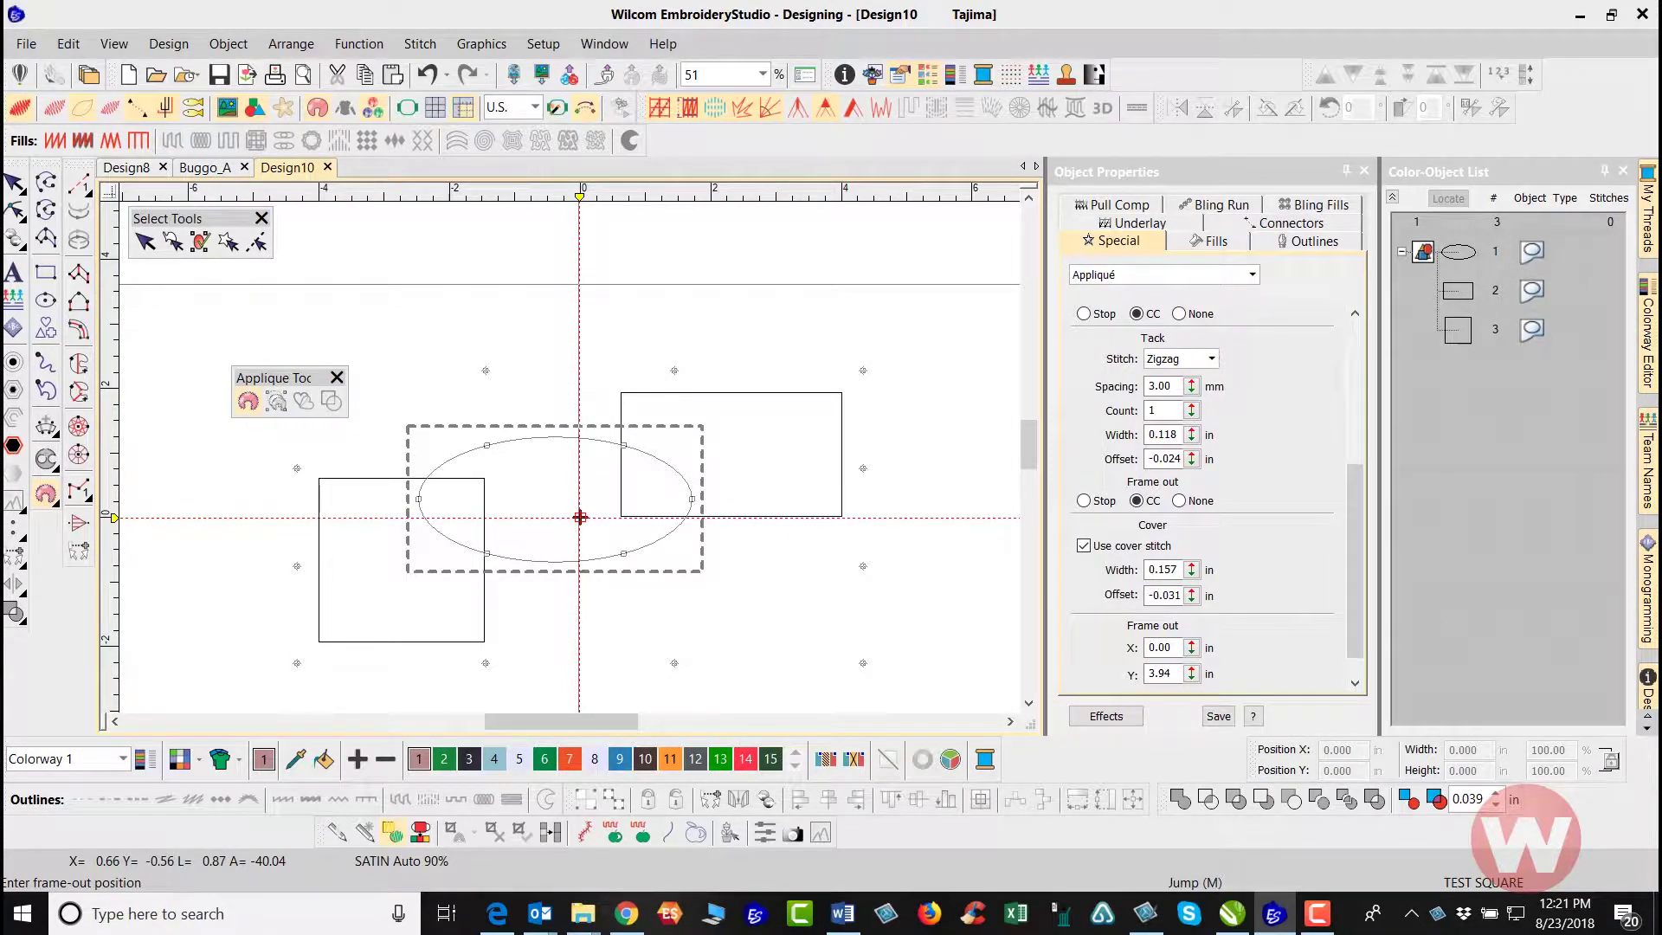
click(580, 516)
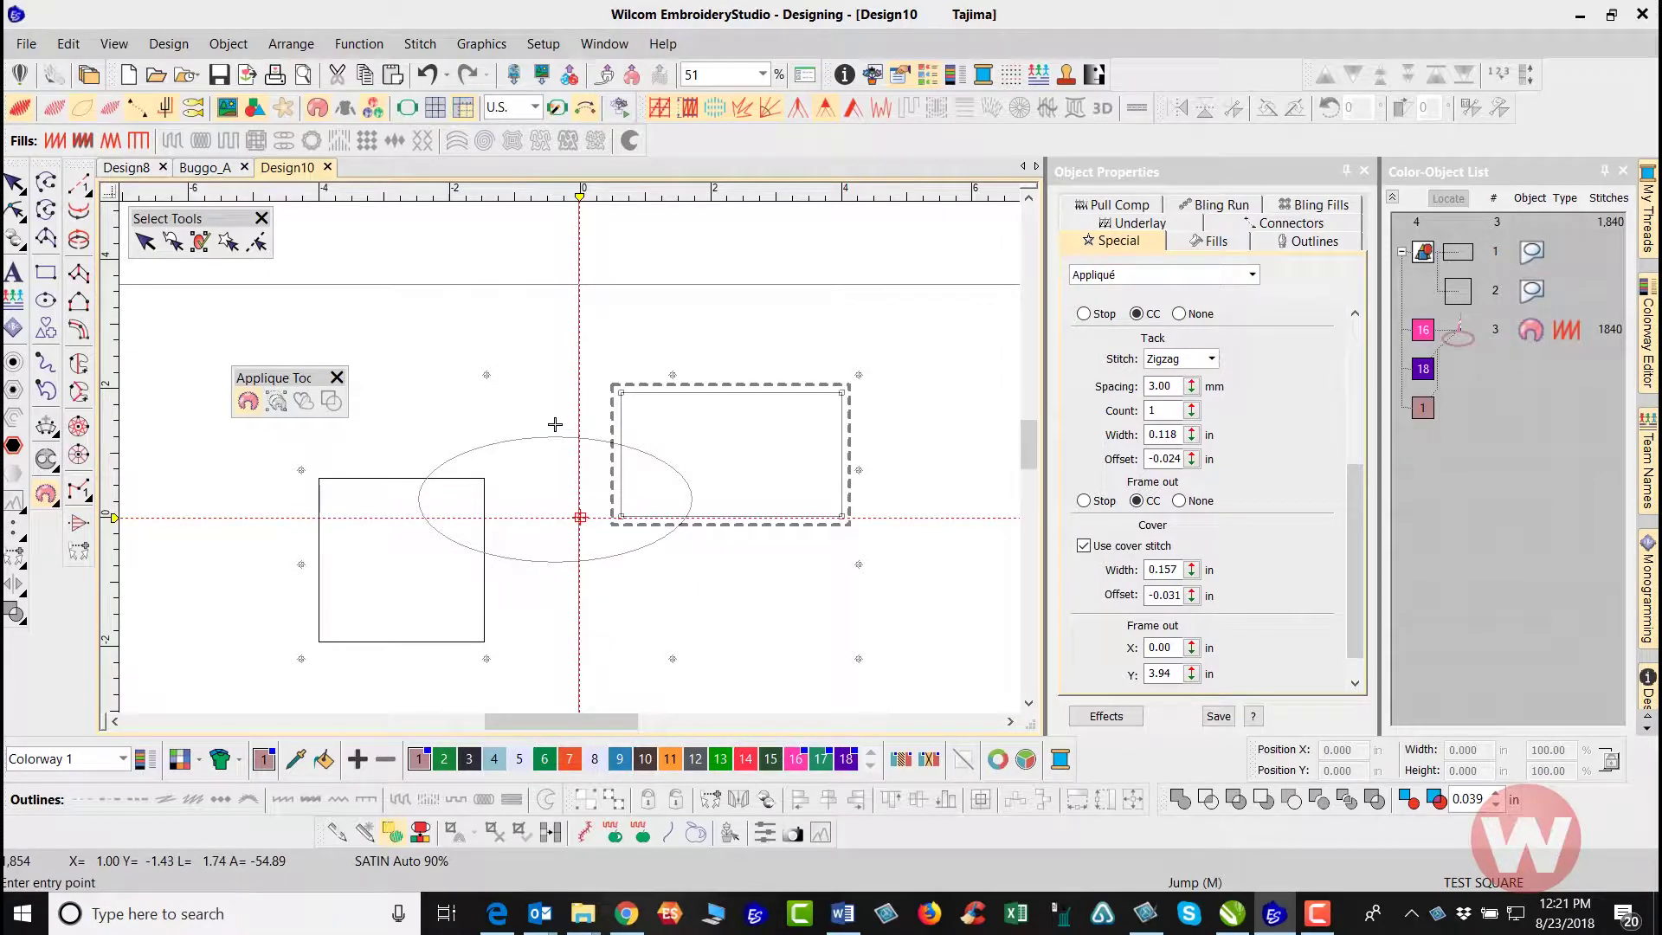
Step: Set the wide rectangle's appliqué entry and exit points at its upper-left corner and its frame-out position above it
scroll(555, 424, right, 5)
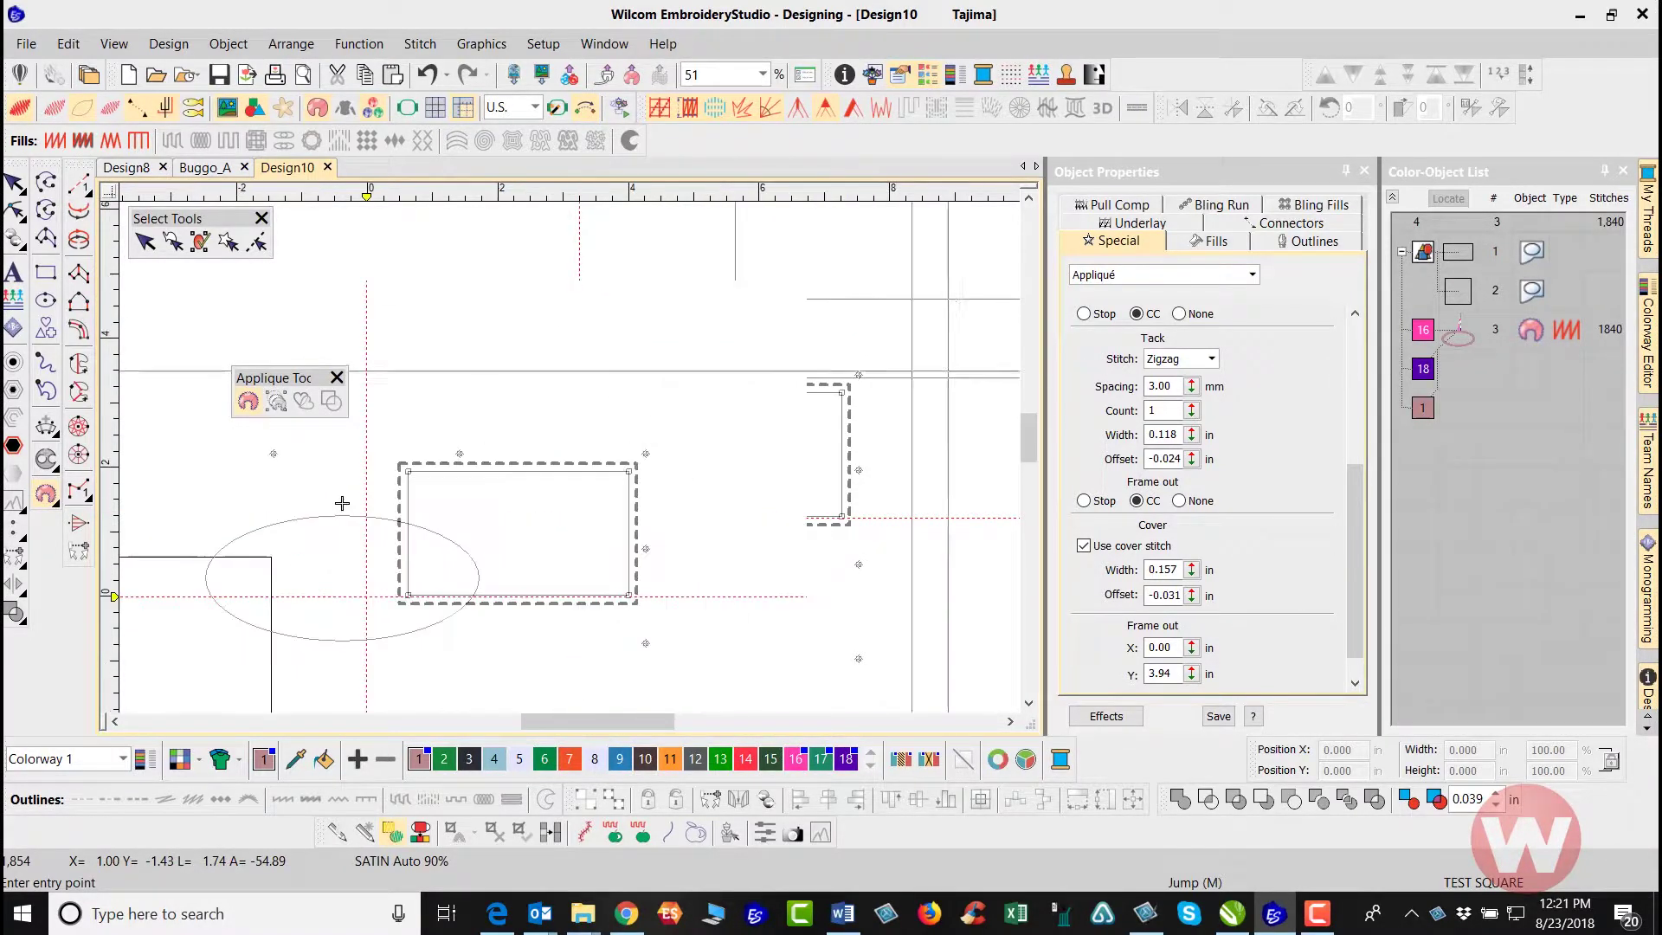
scroll(298, 459, left, 5)
scroll(578, 370, down, 2)
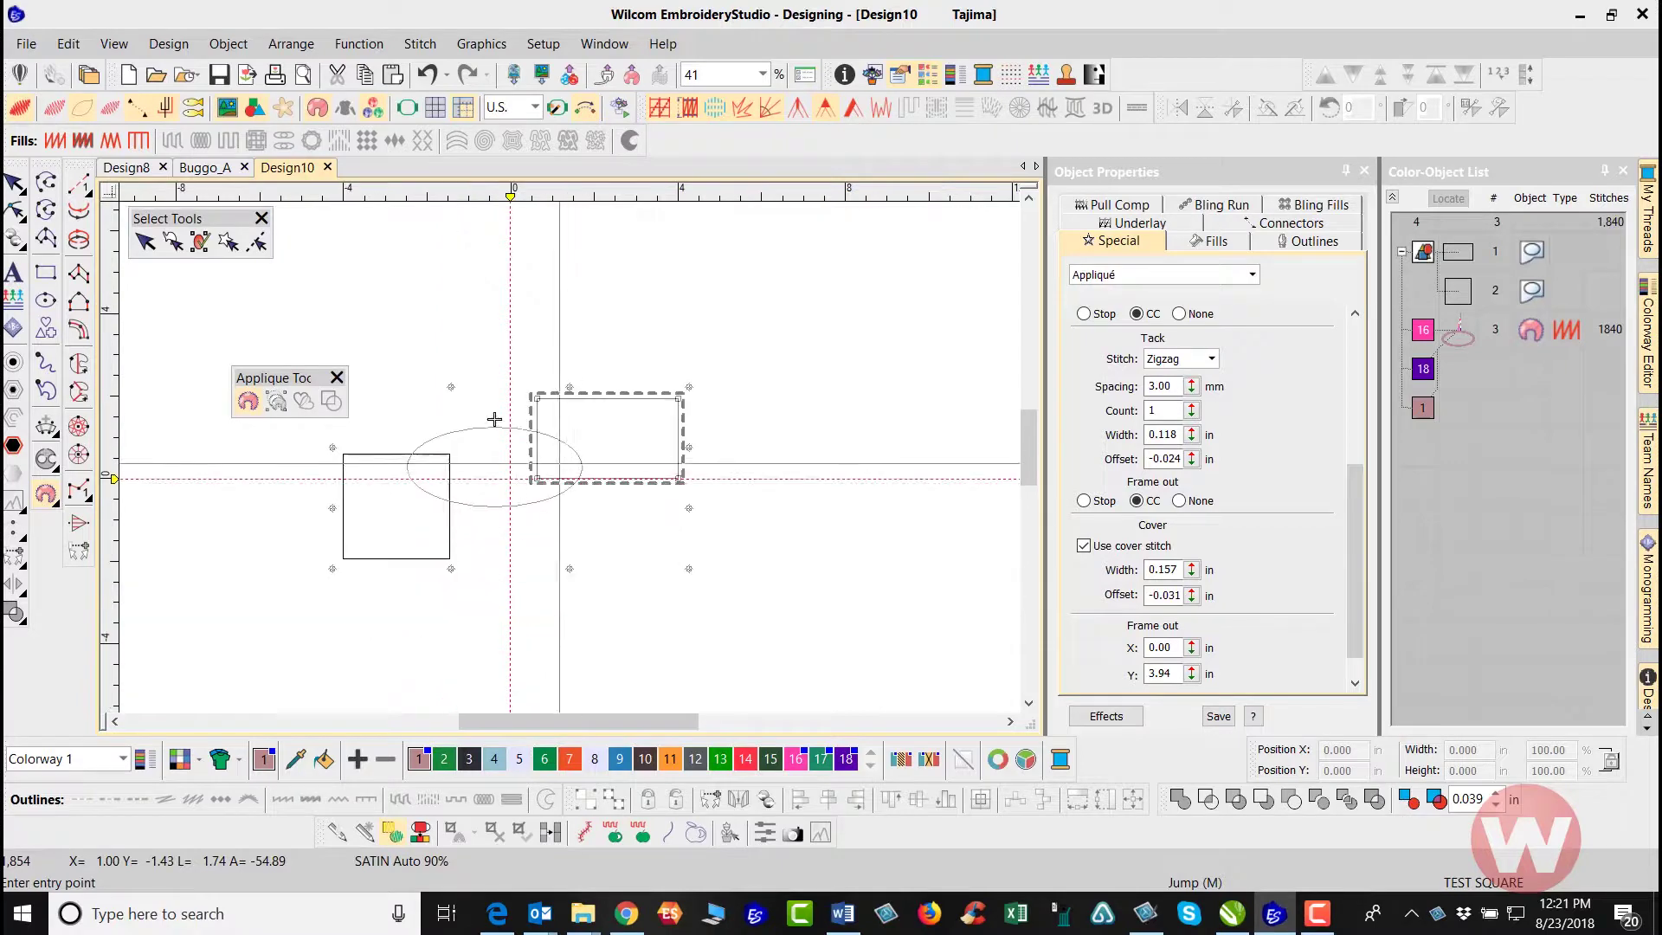
scroll(578, 370, up, 1)
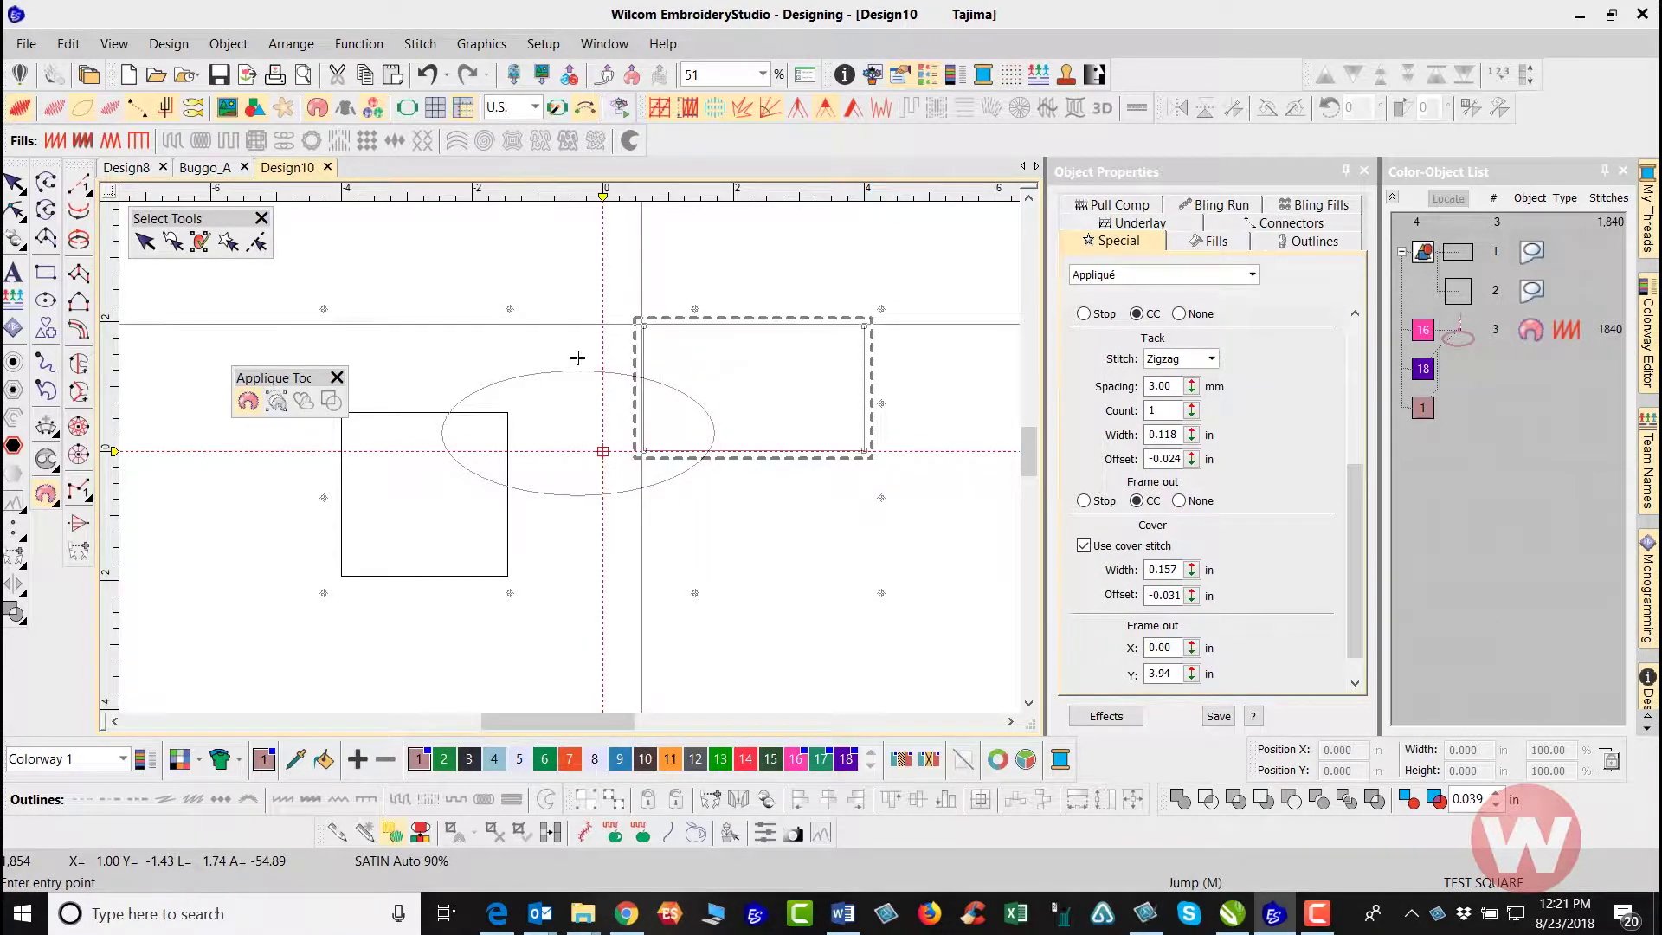
click(577, 358)
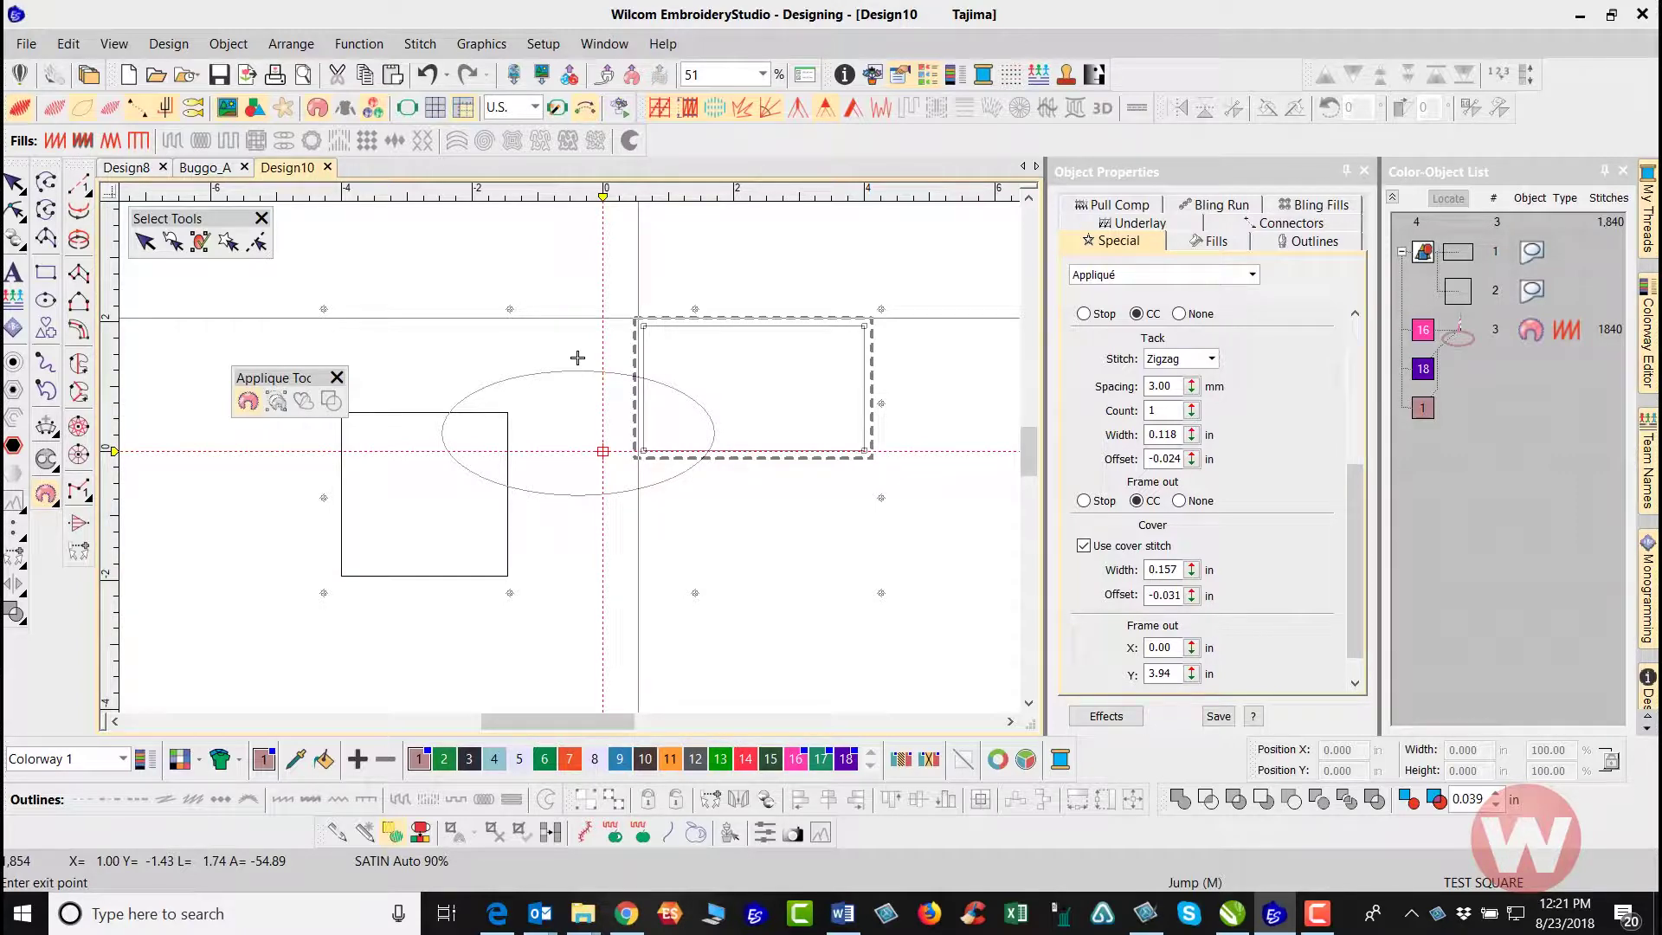
click(577, 358)
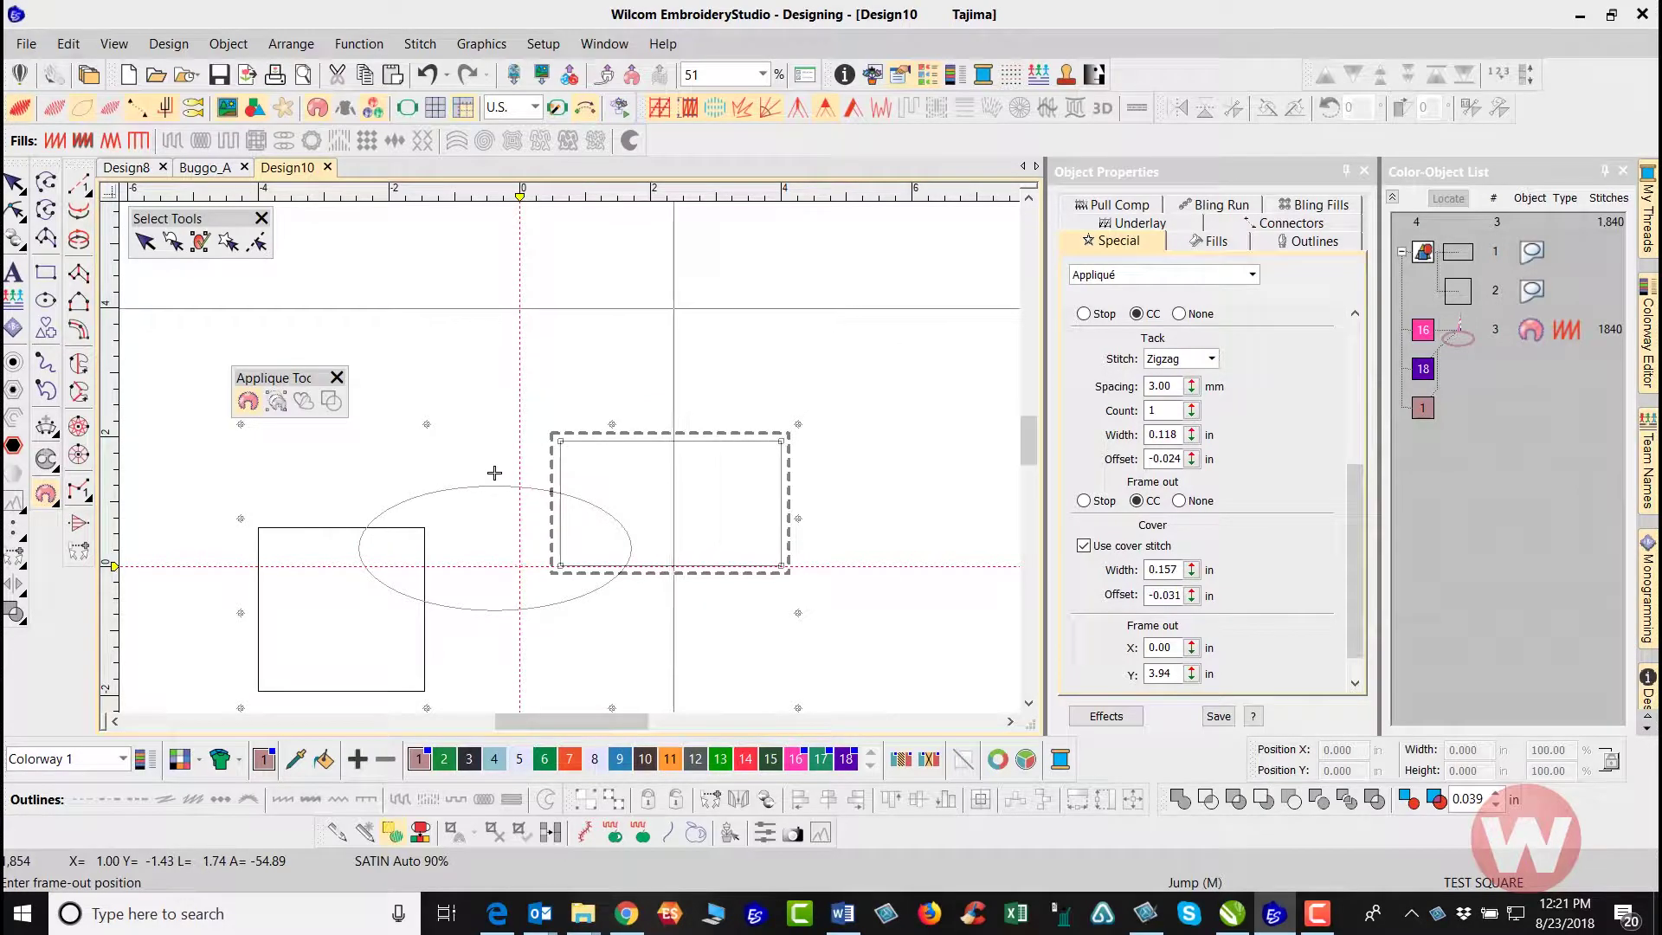
key(Return)
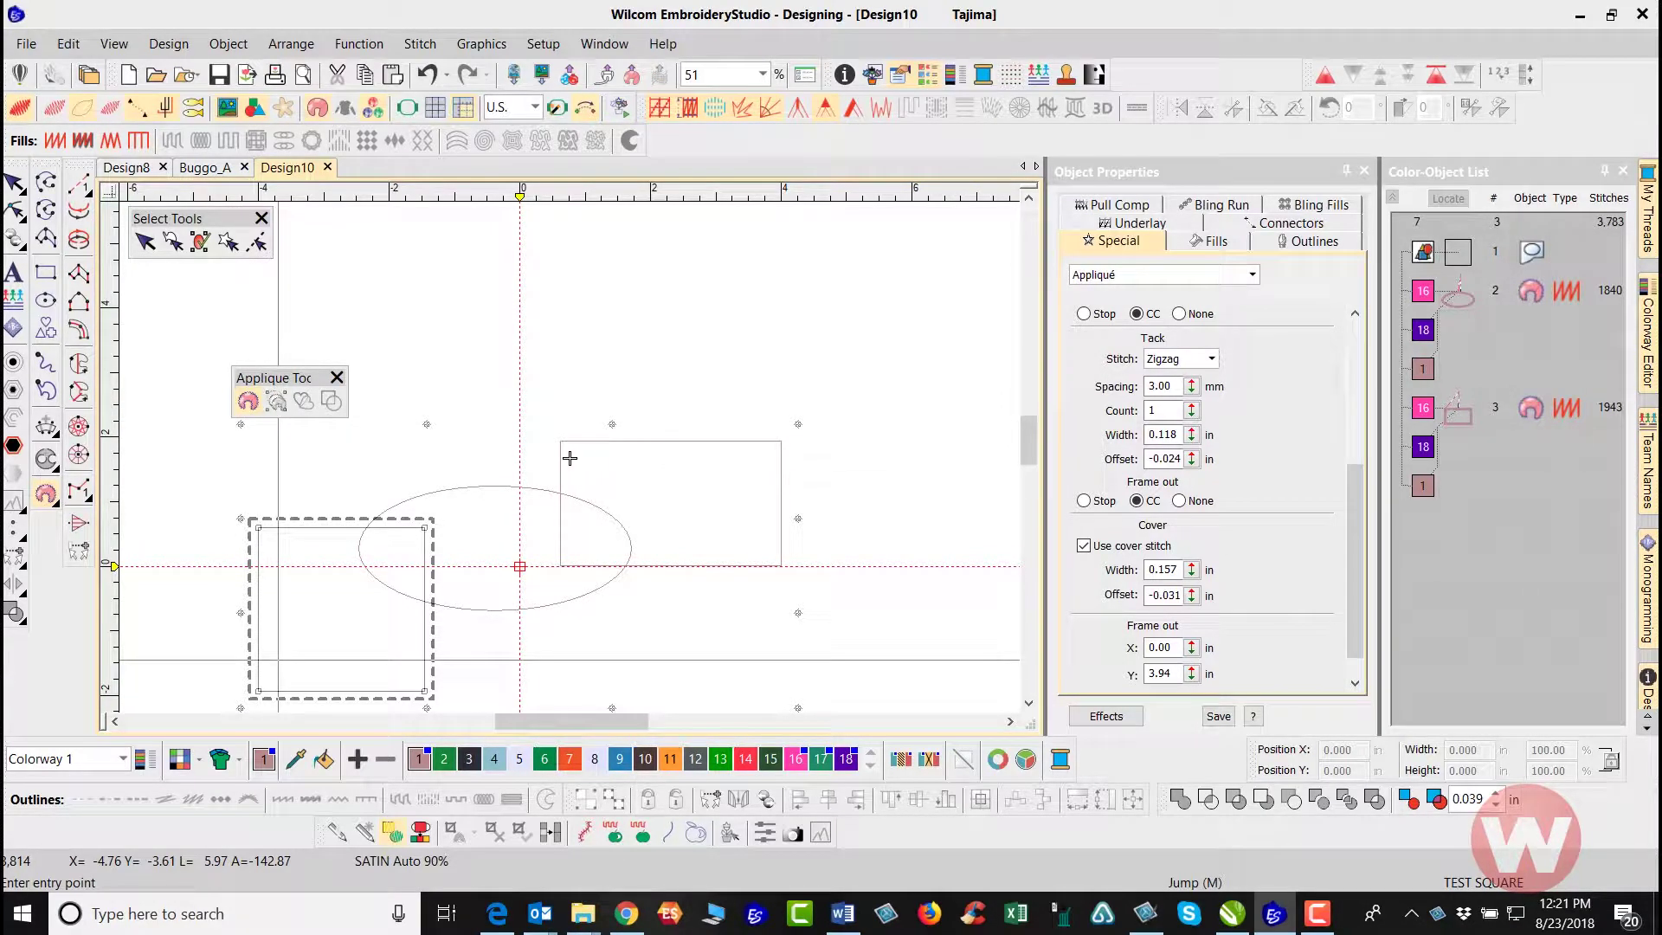
Step: Set the square's appliqué entry and exit points at its upper-left corner and its frame-out position above it
drag(568, 456, 716, 343)
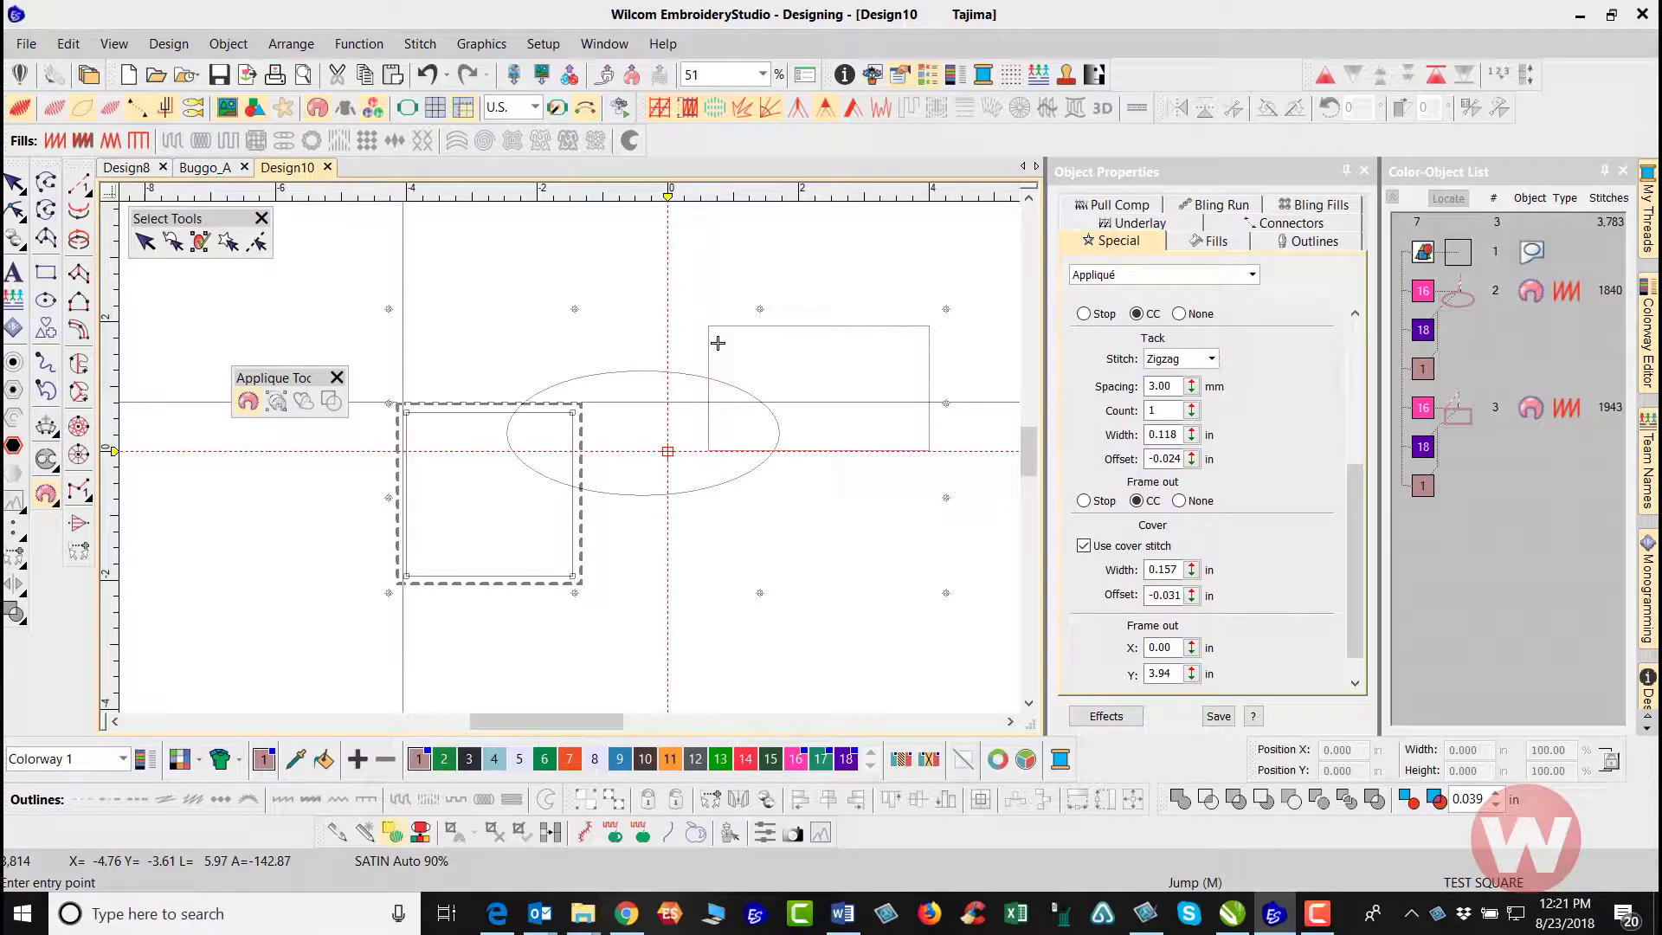
click(717, 343)
click(718, 343)
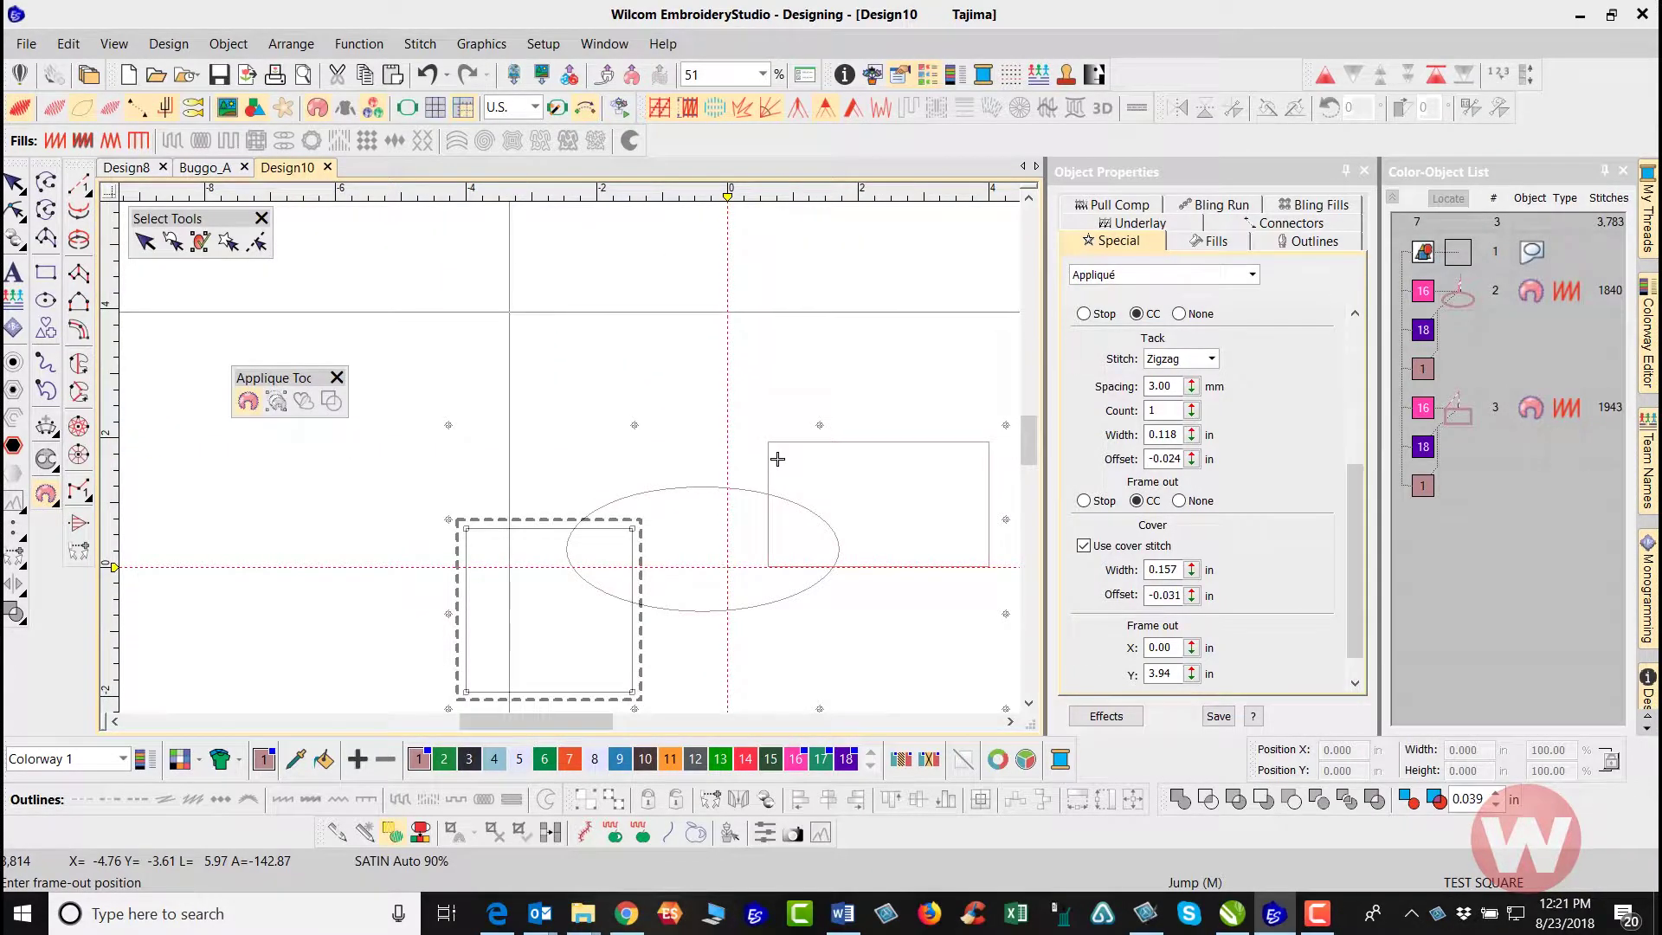
click(727, 499)
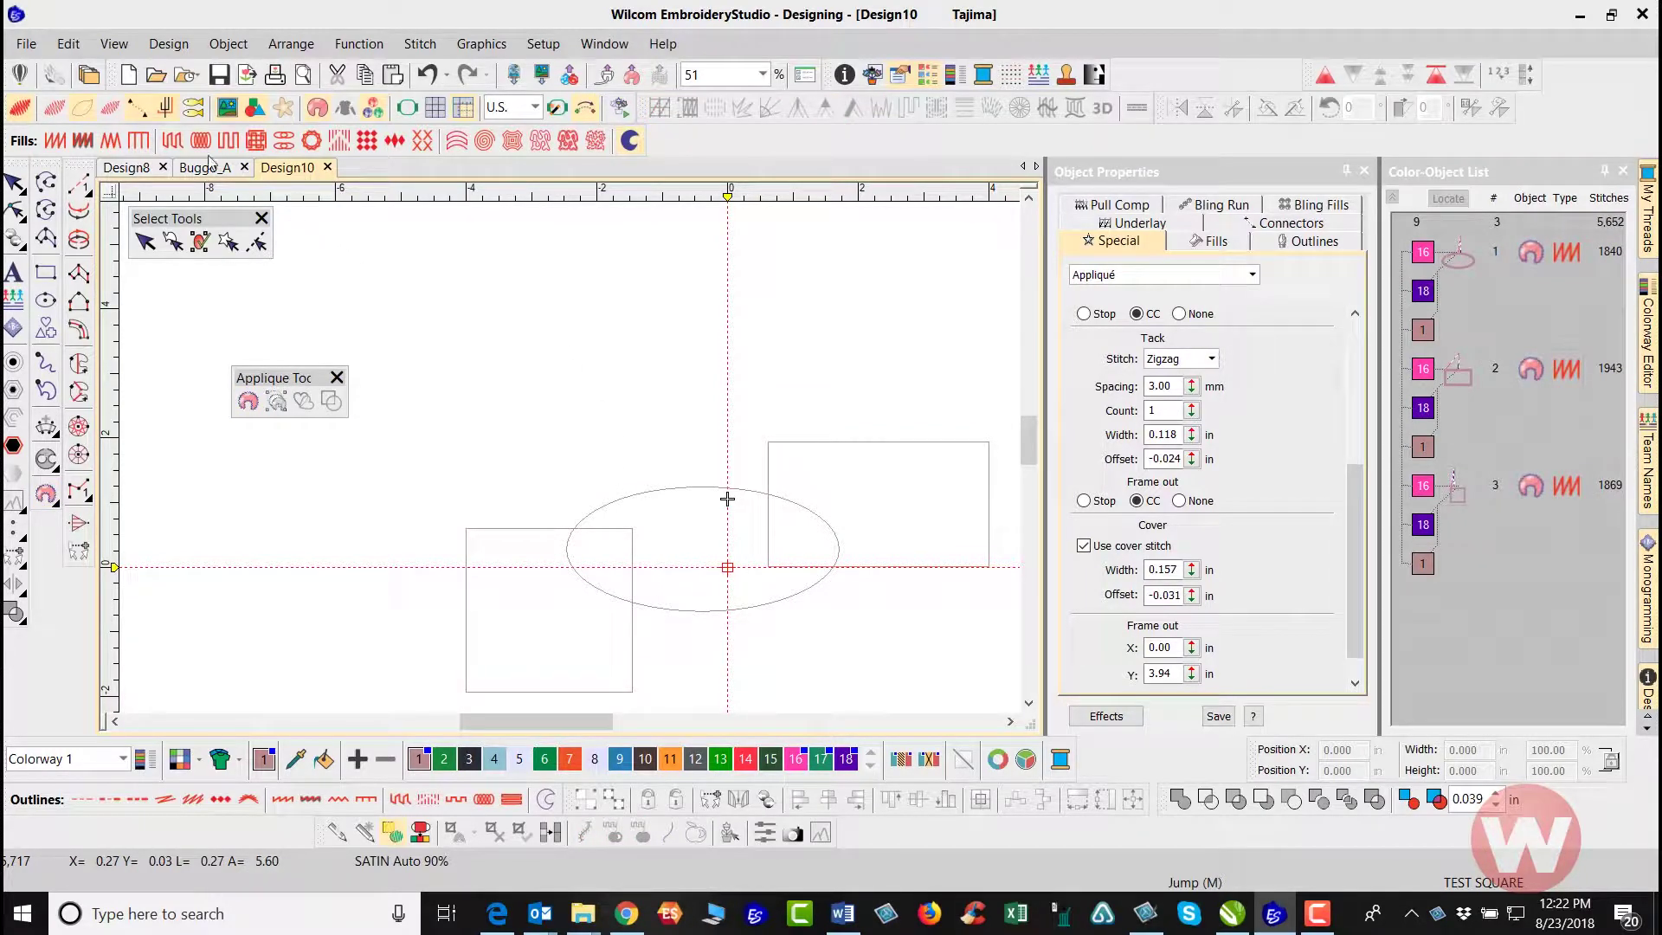
Step: Display the appliqué objects in realistic TrueView stitching and move the floating appliqué toolbar away from the shapes
click(54, 110)
scroll(640, 537, down, 1)
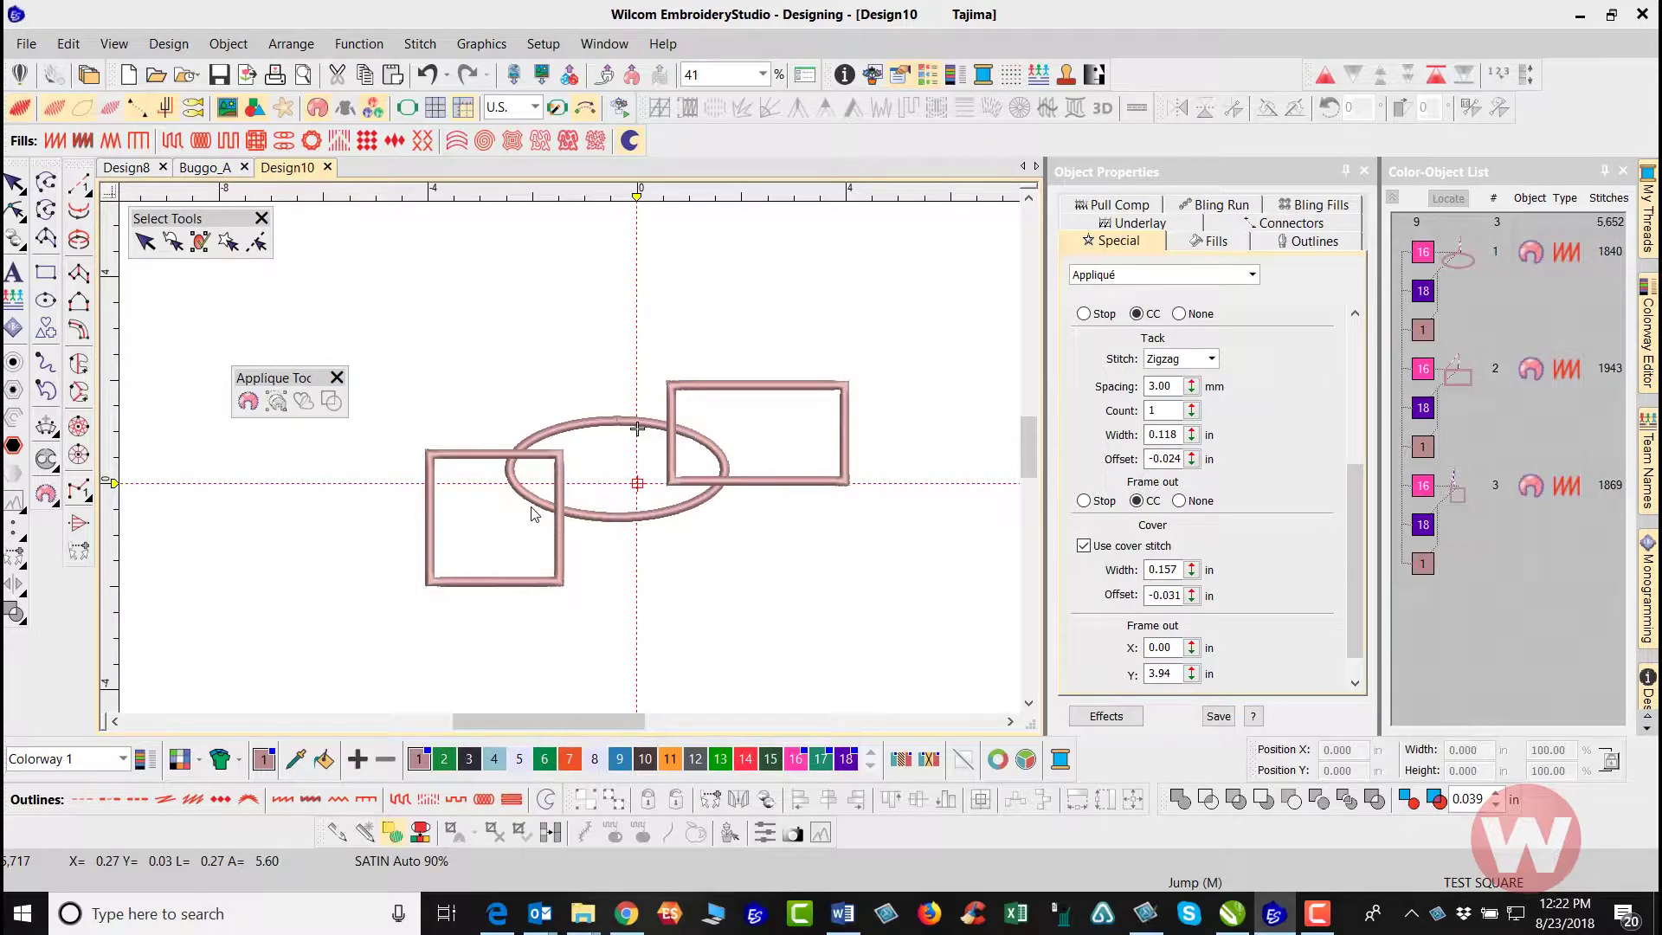
scroll(535, 514, up, 2)
drag(303, 378, 204, 326)
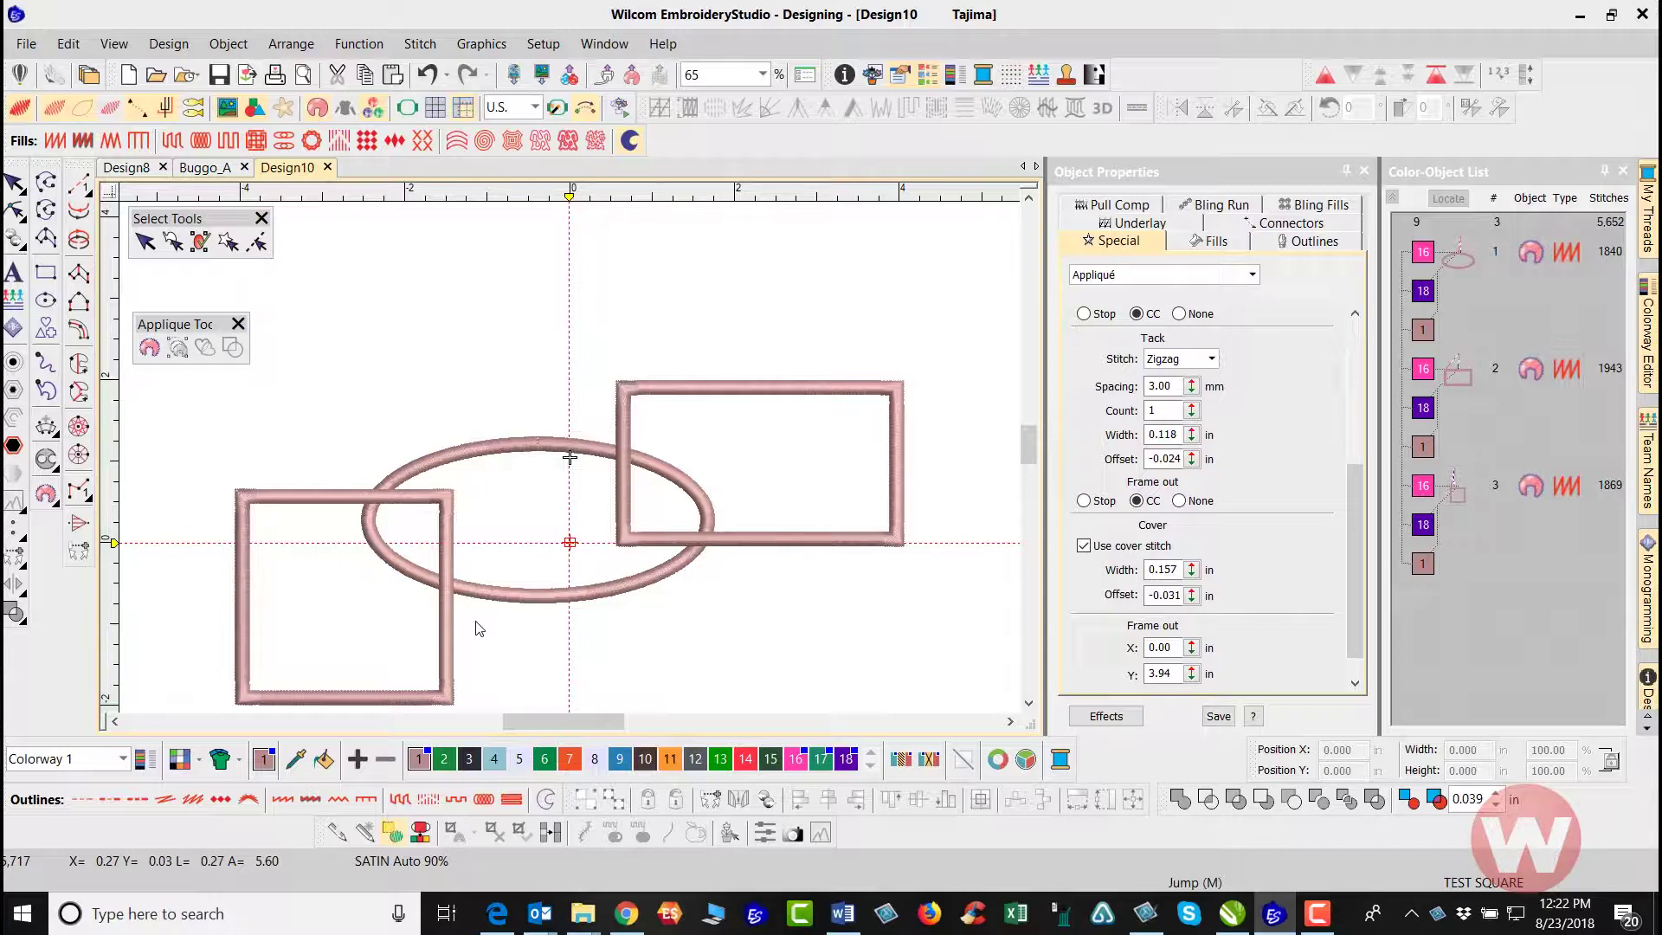
scroll(479, 628, down, 1)
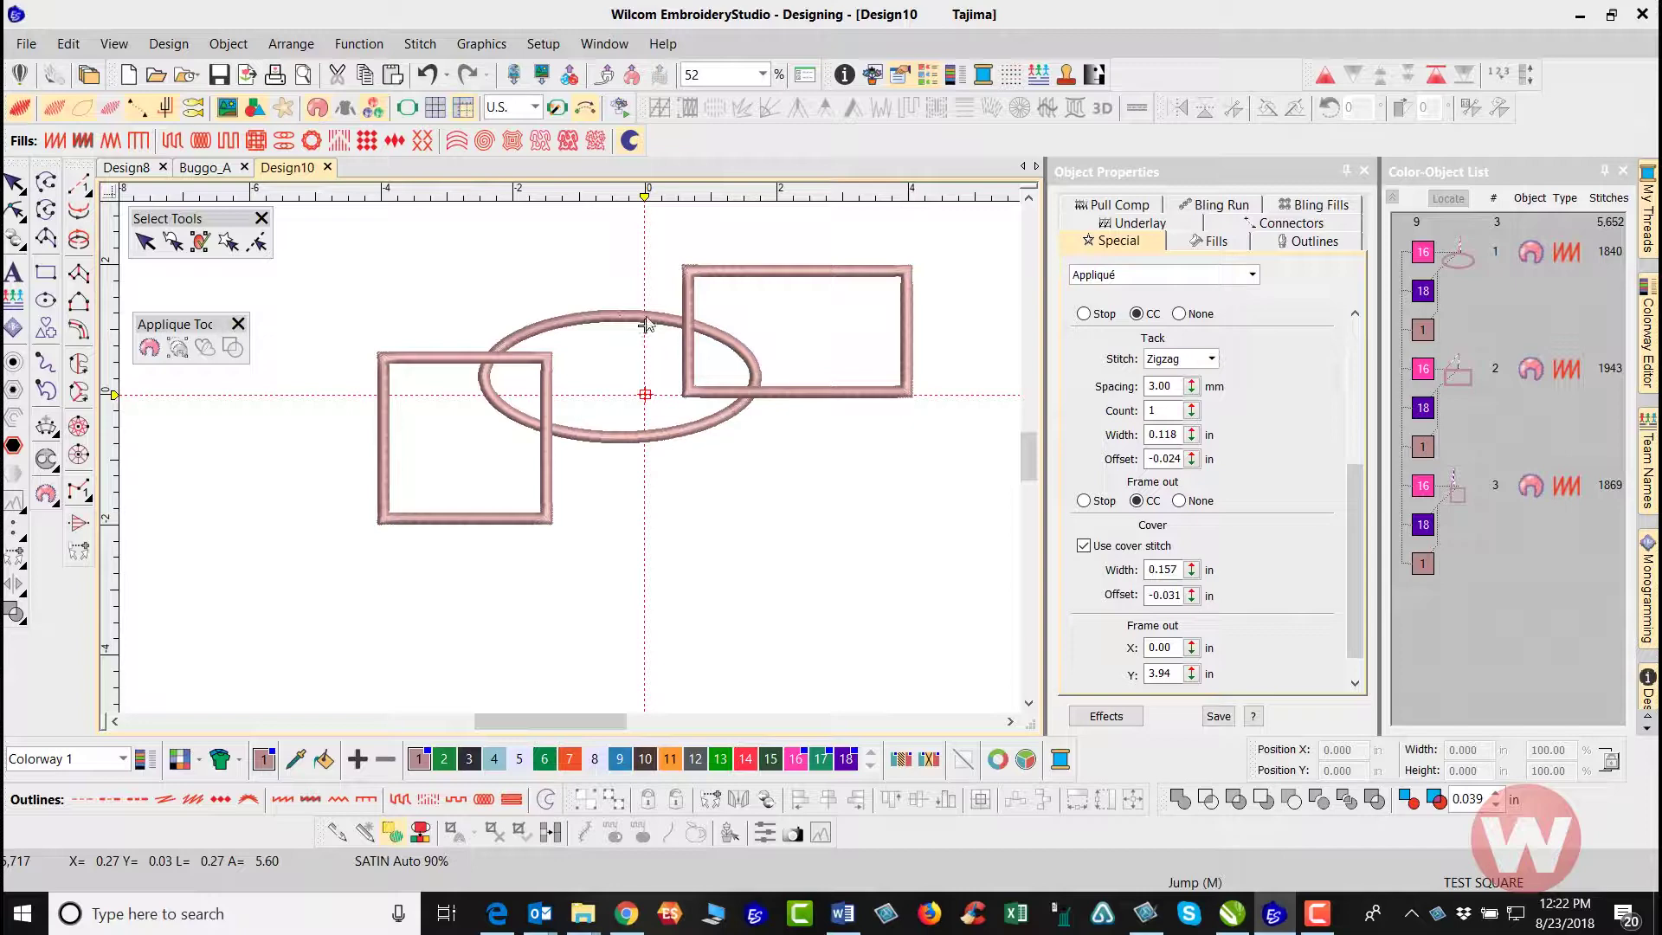
scroll(645, 320, down, 1)
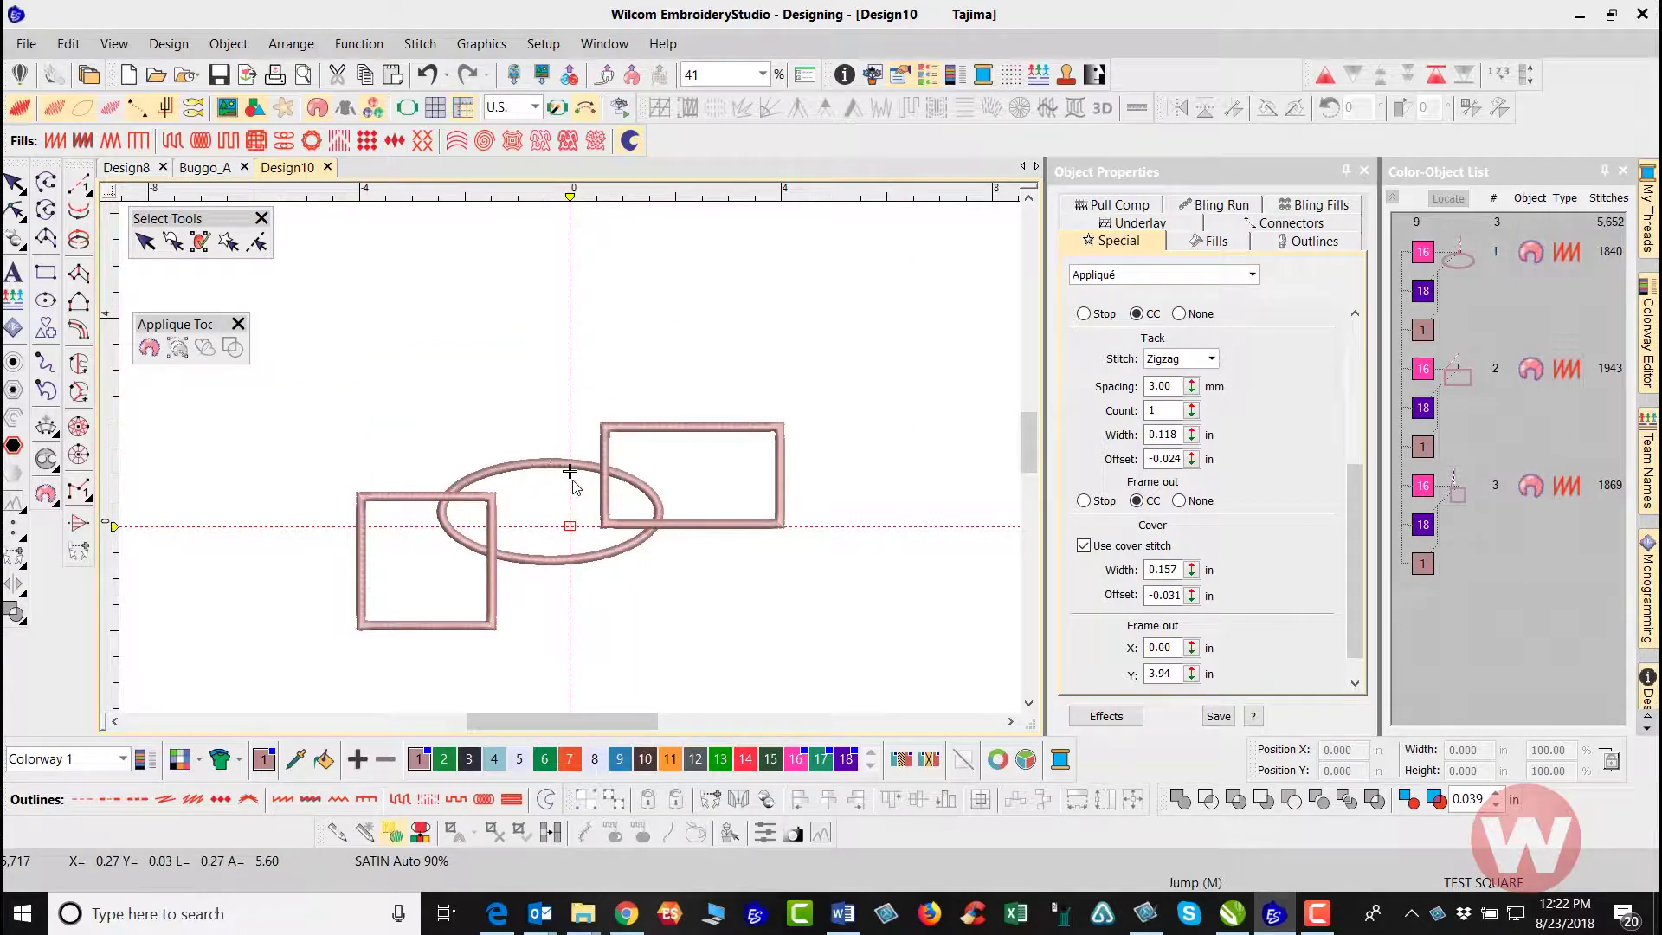
Step: Examine the wide rectangle appliqué's control points and frame-out marker in reshape mode
click(638, 437)
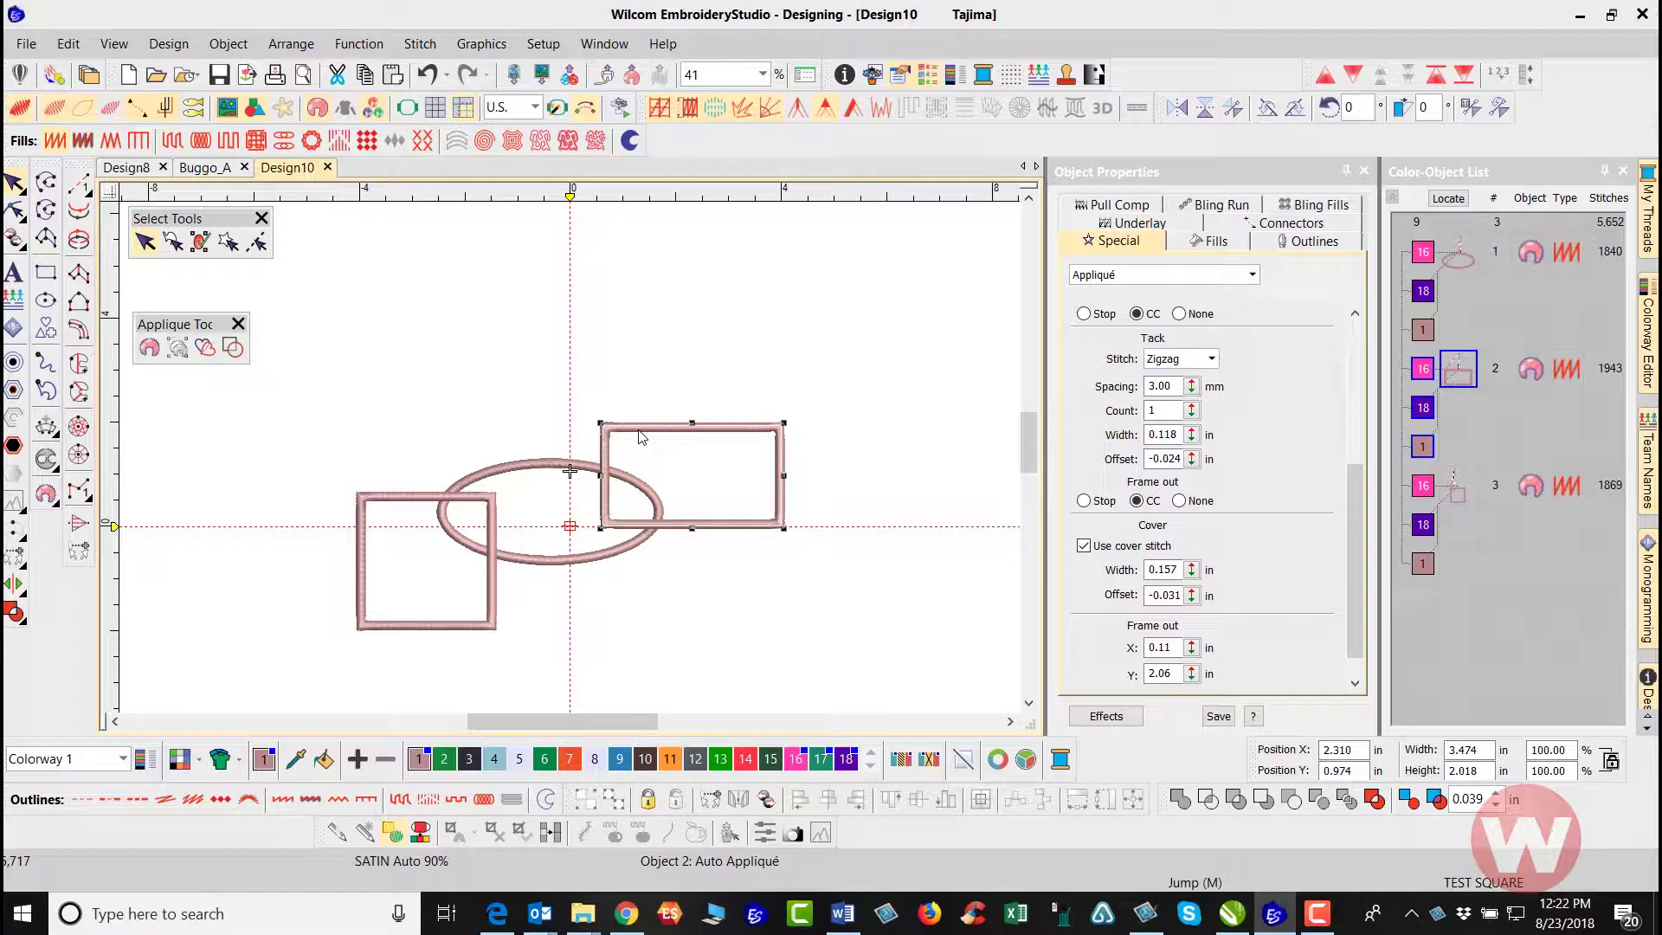
key(h)
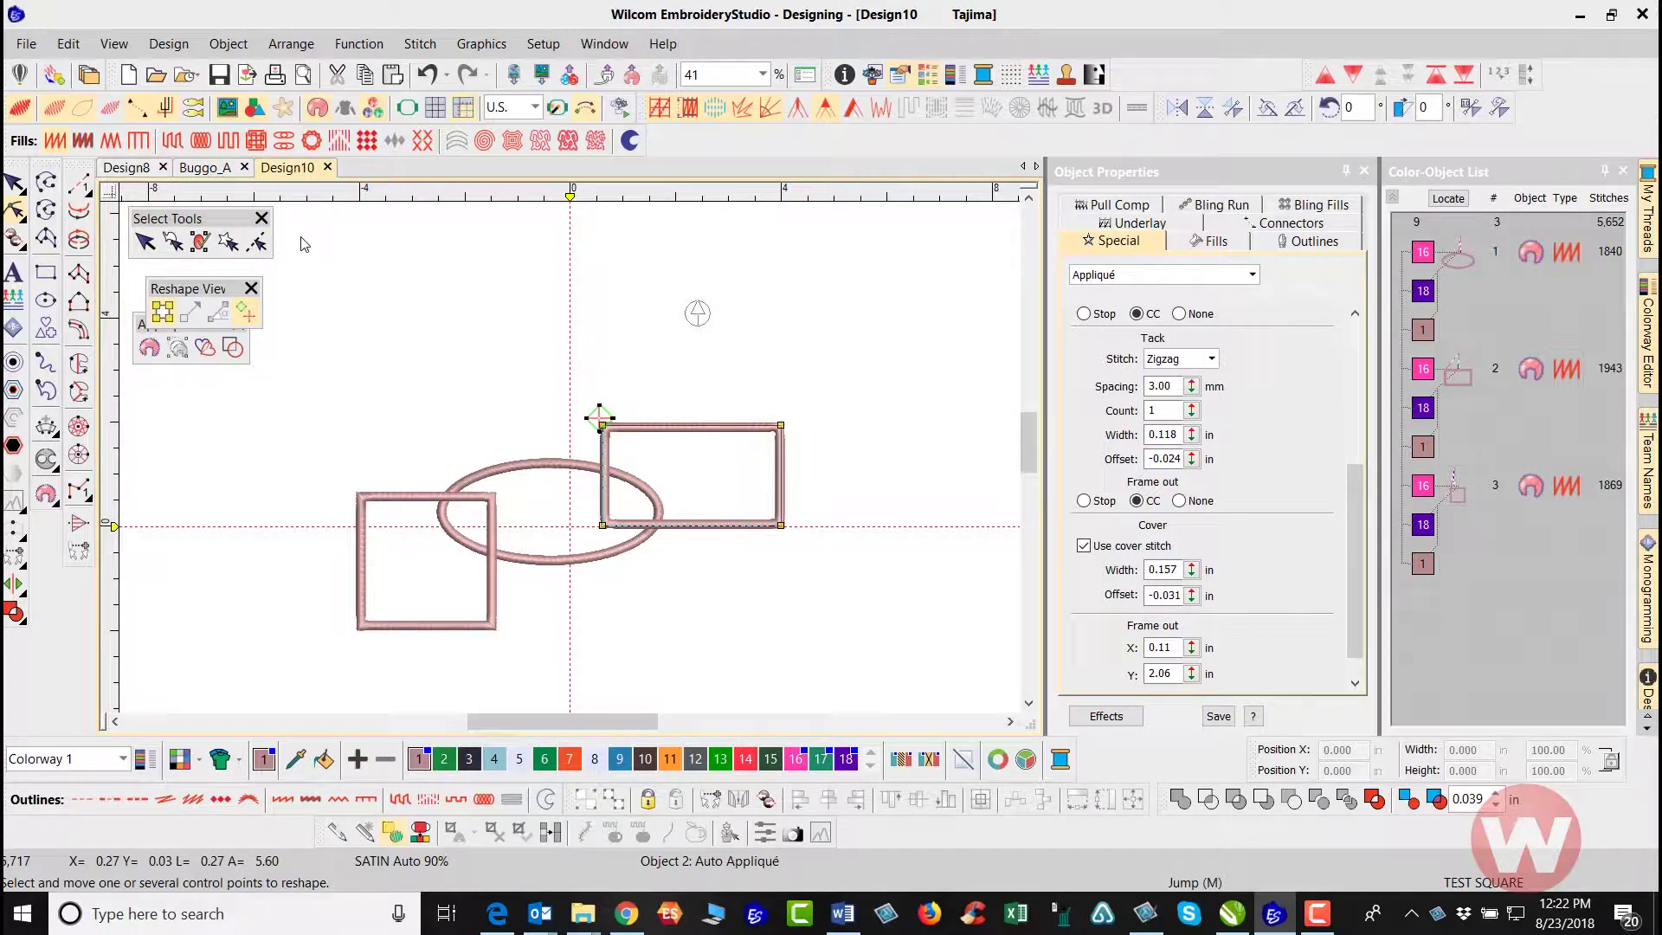
click(13, 183)
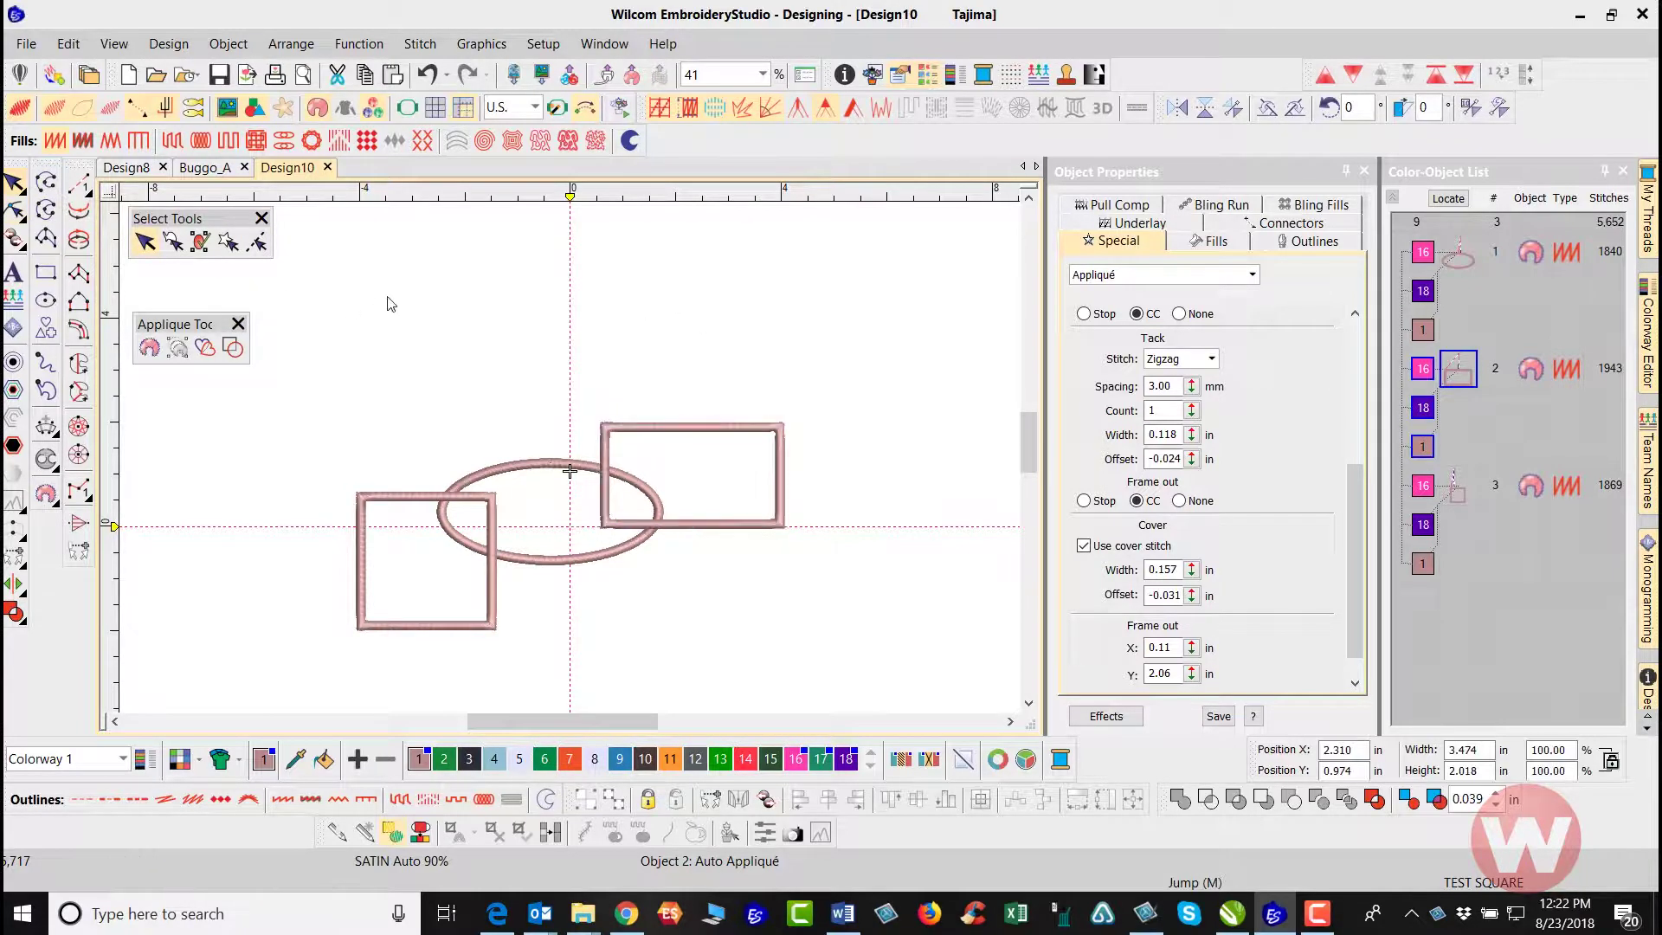
Step: Apply auto start & end to the design using the digitize start/end point method, placing the point at the design origin
drag(308, 399, 813, 669)
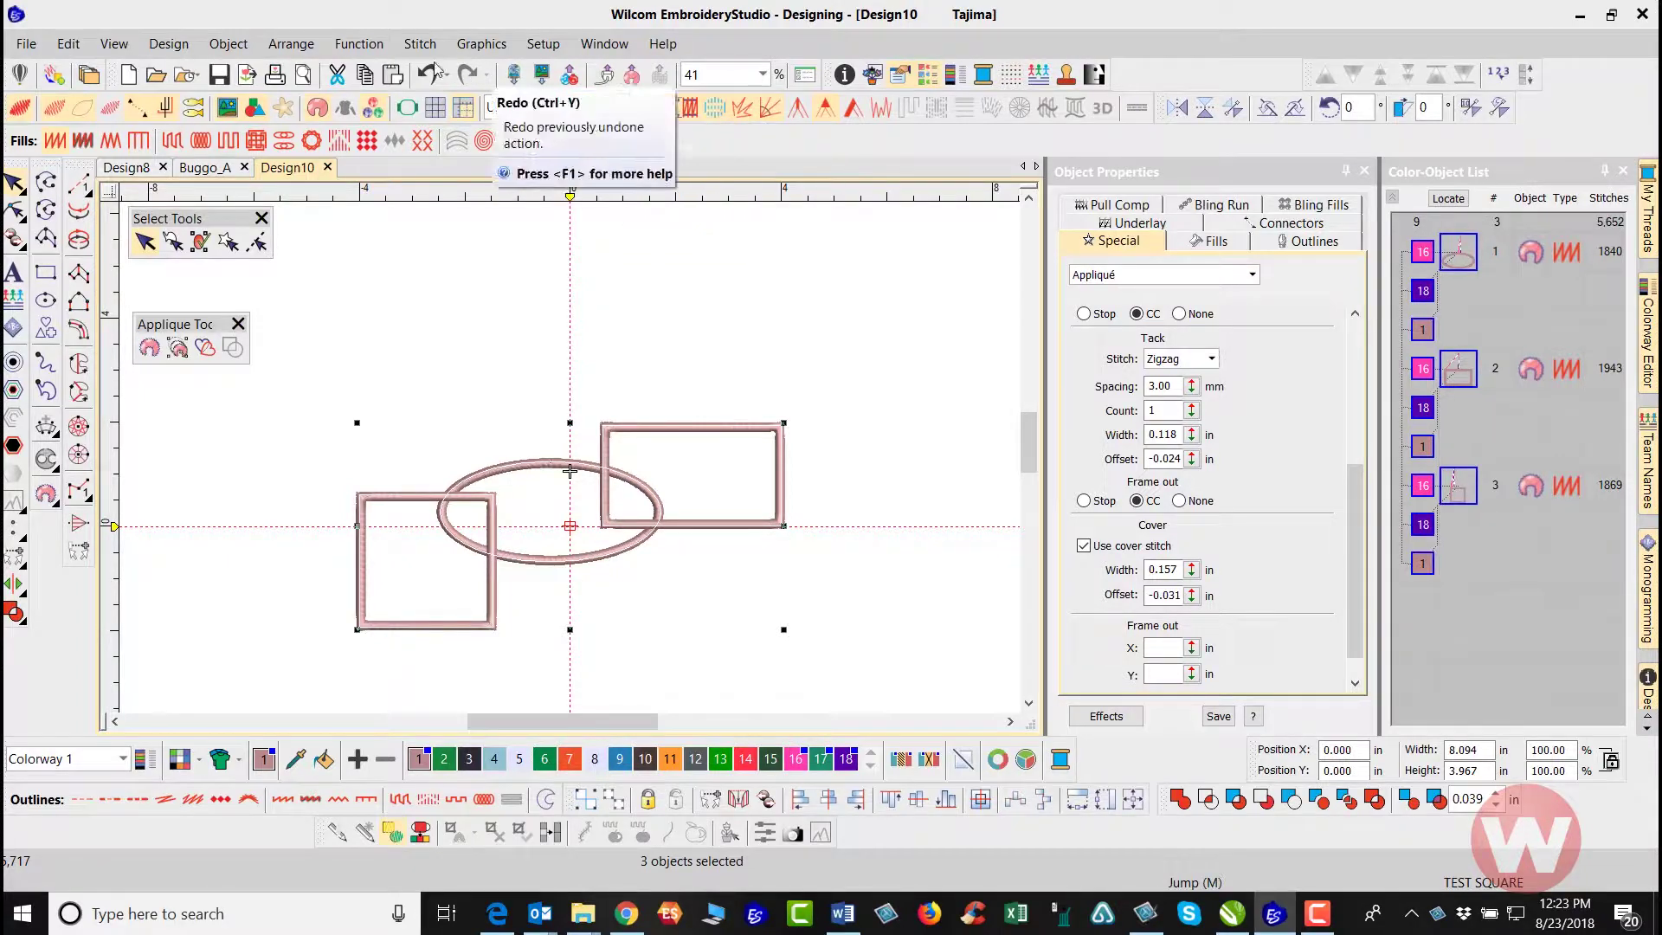
click(168, 44)
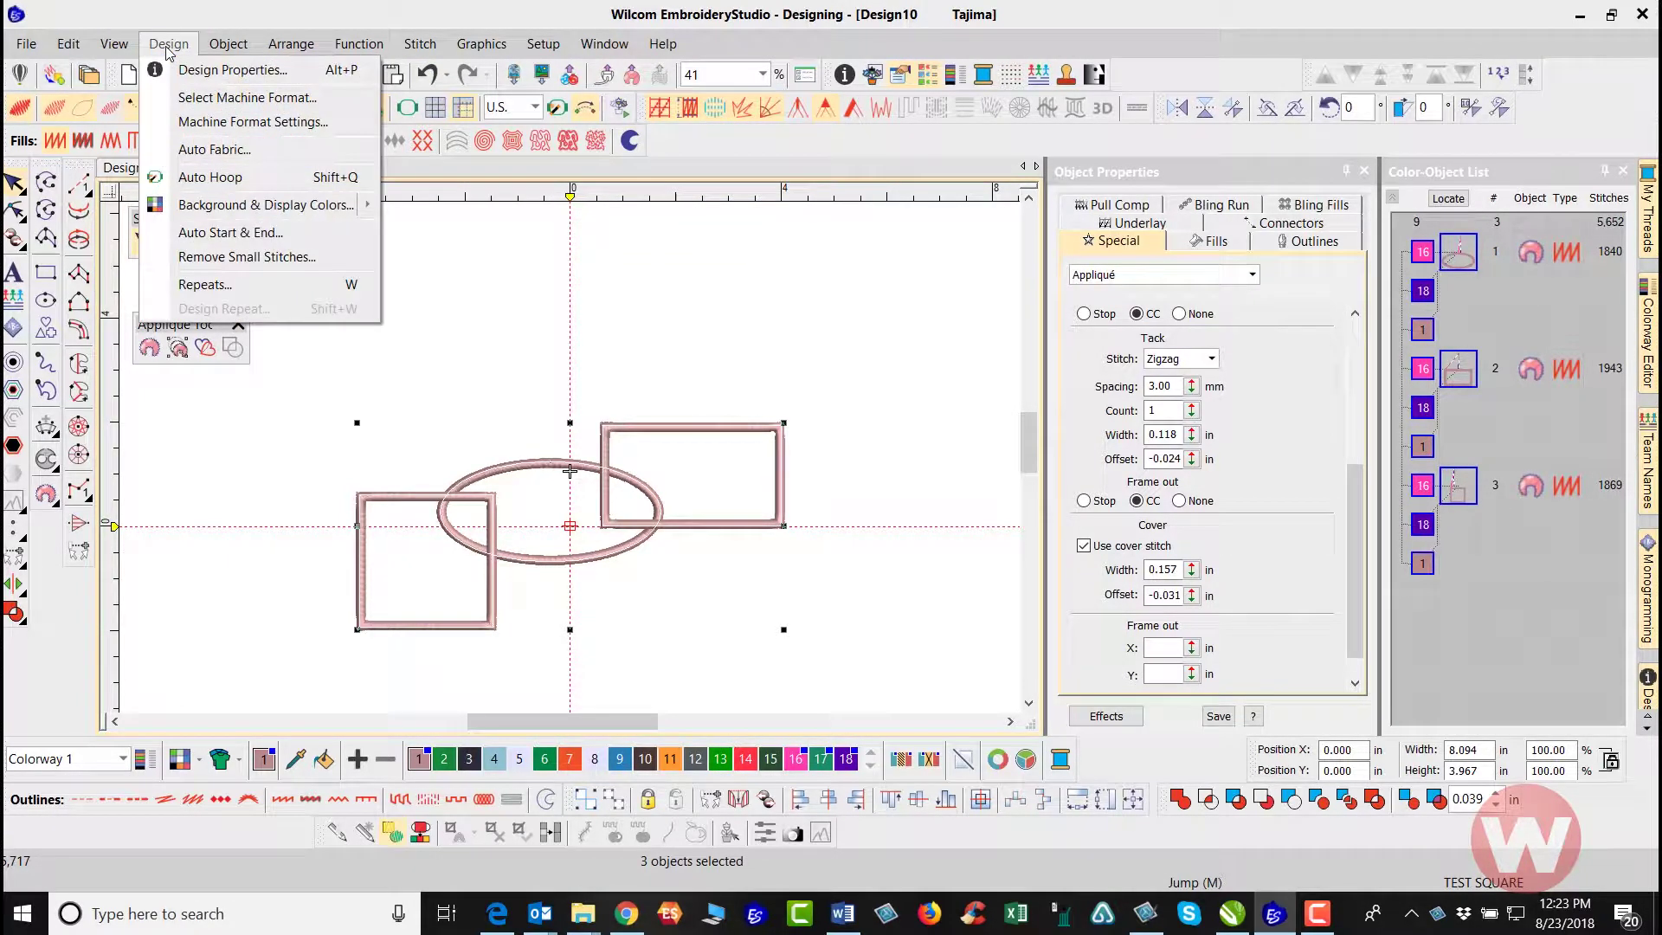
click(208, 233)
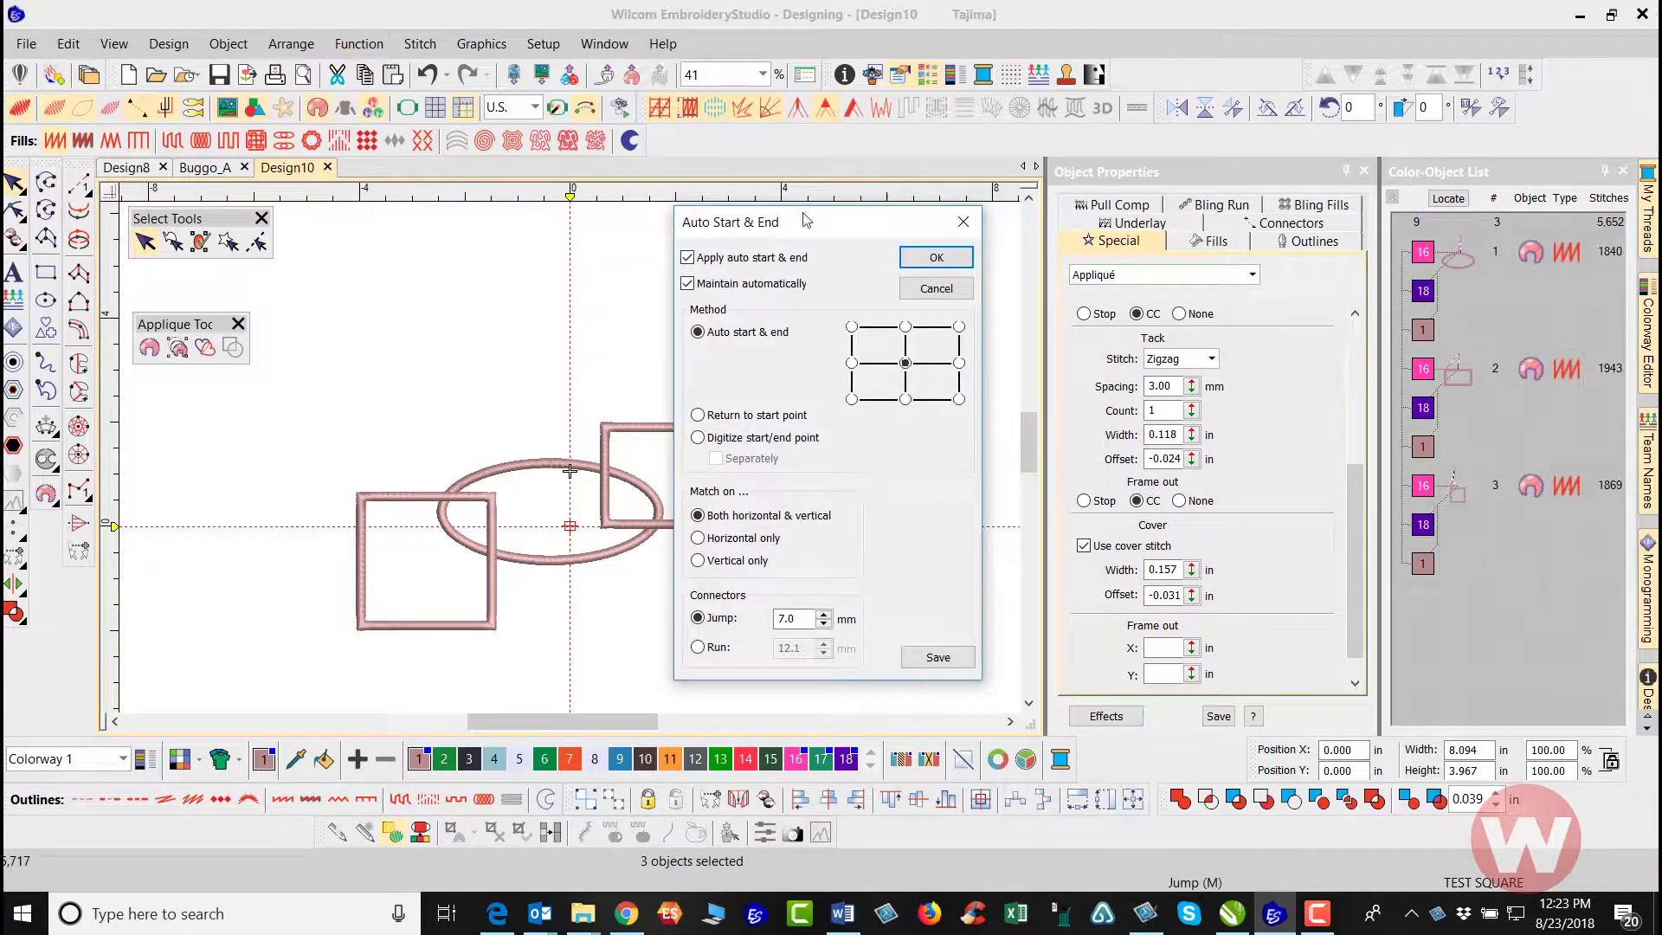
drag(824, 220, 945, 209)
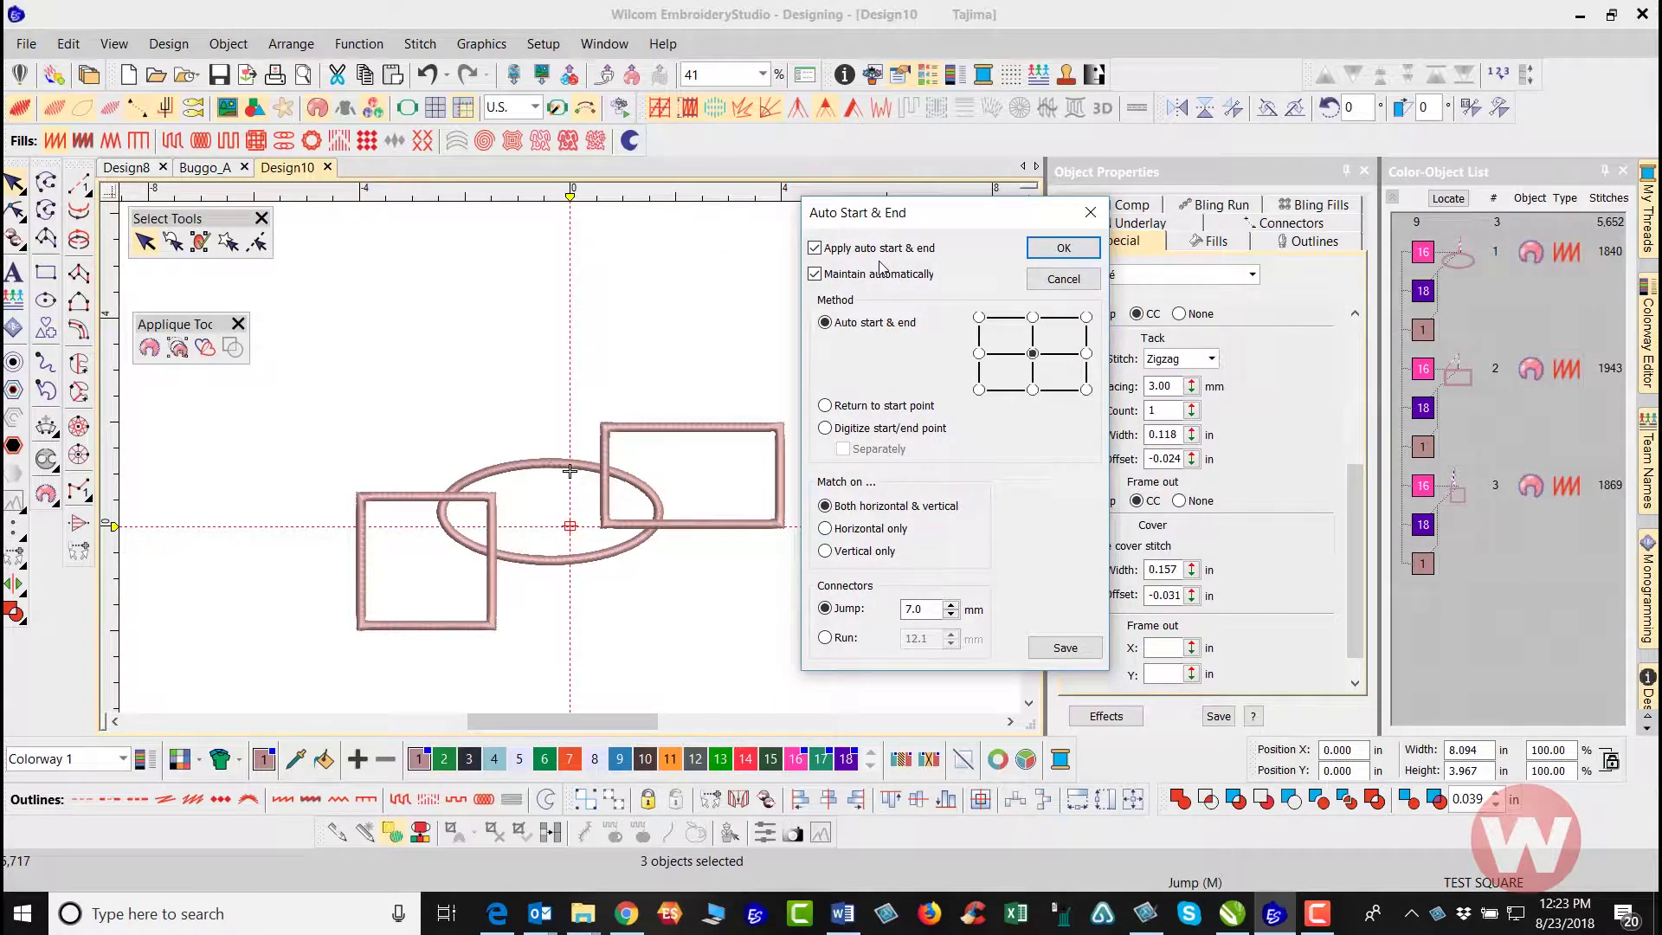
click(824, 429)
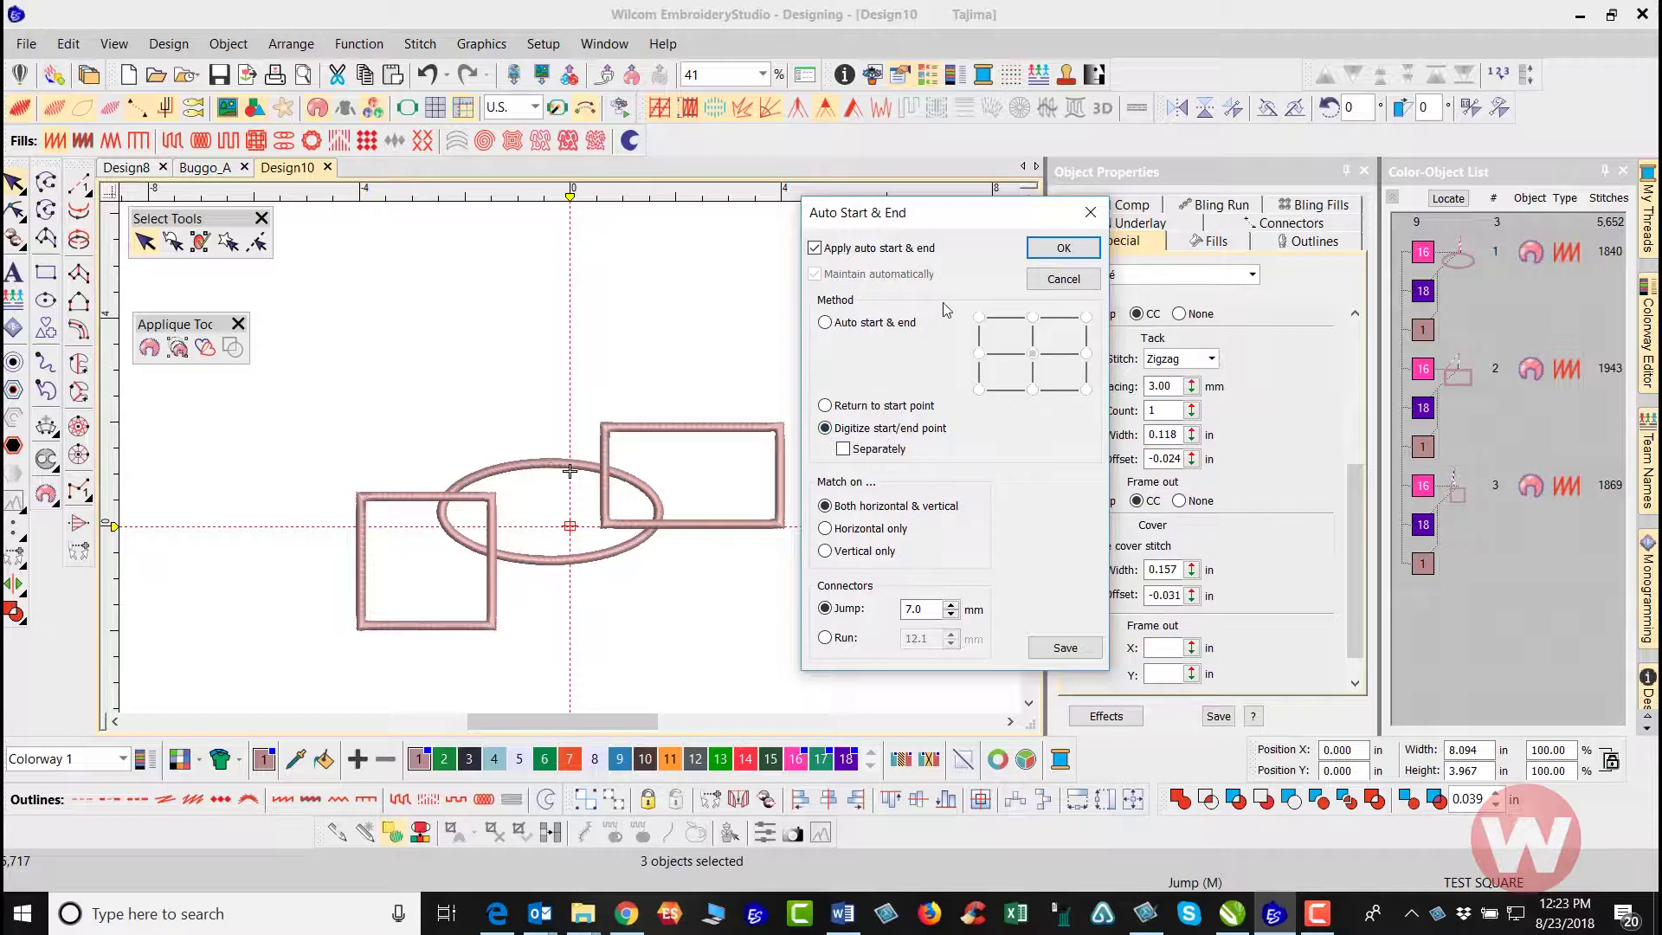
click(1056, 250)
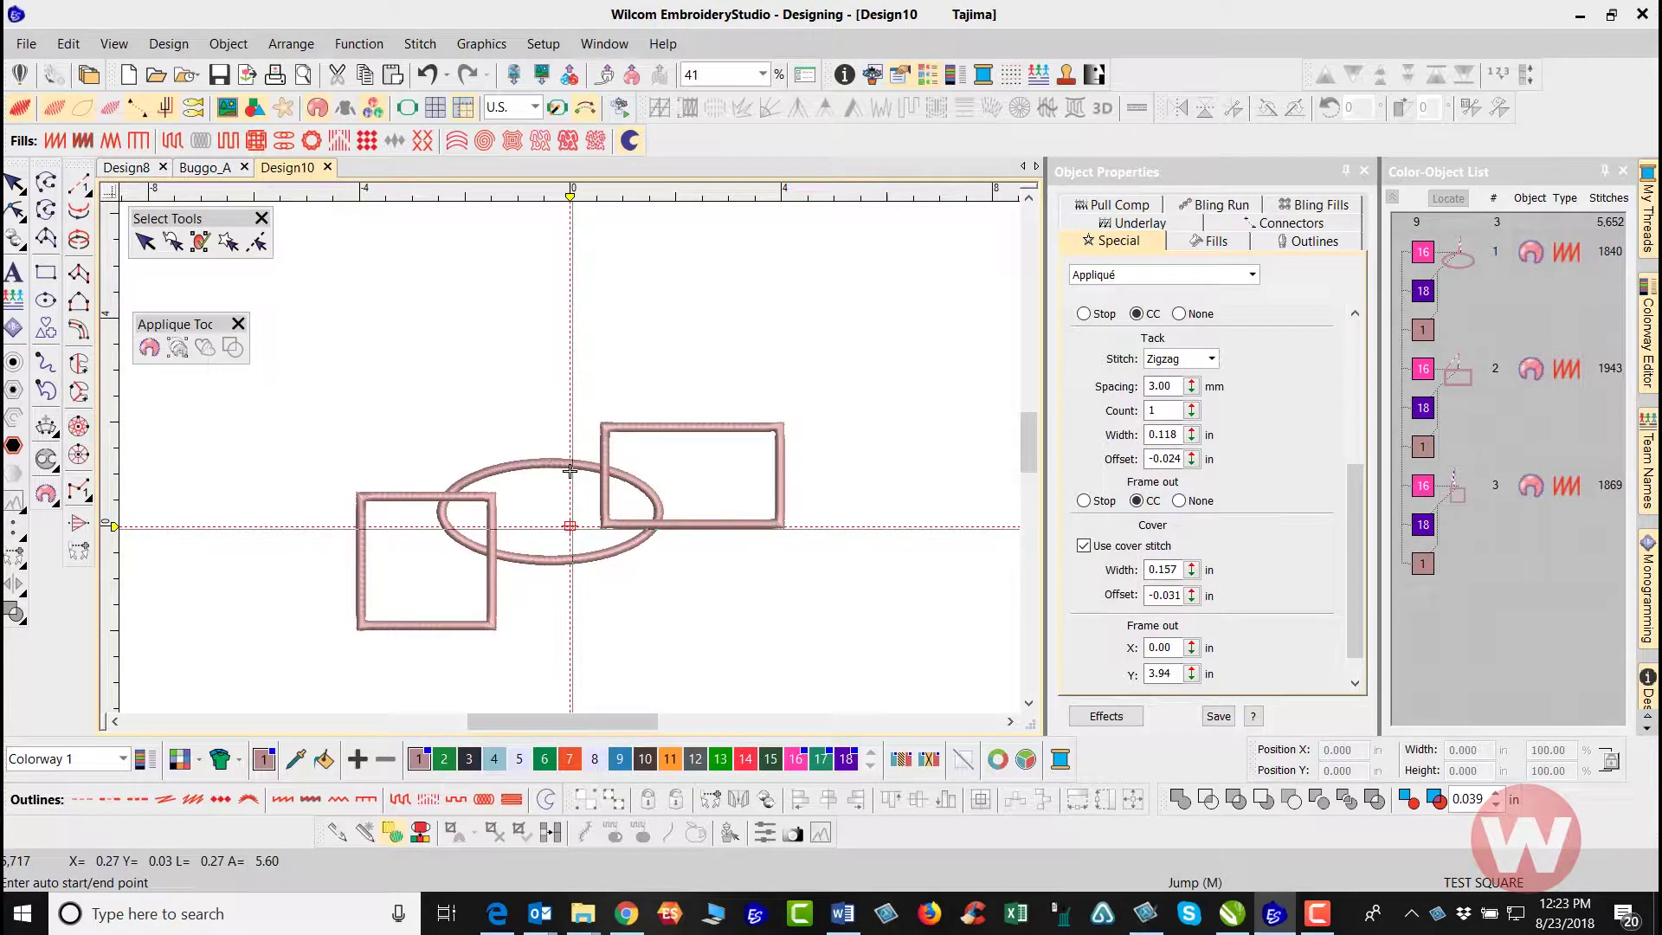
click(570, 526)
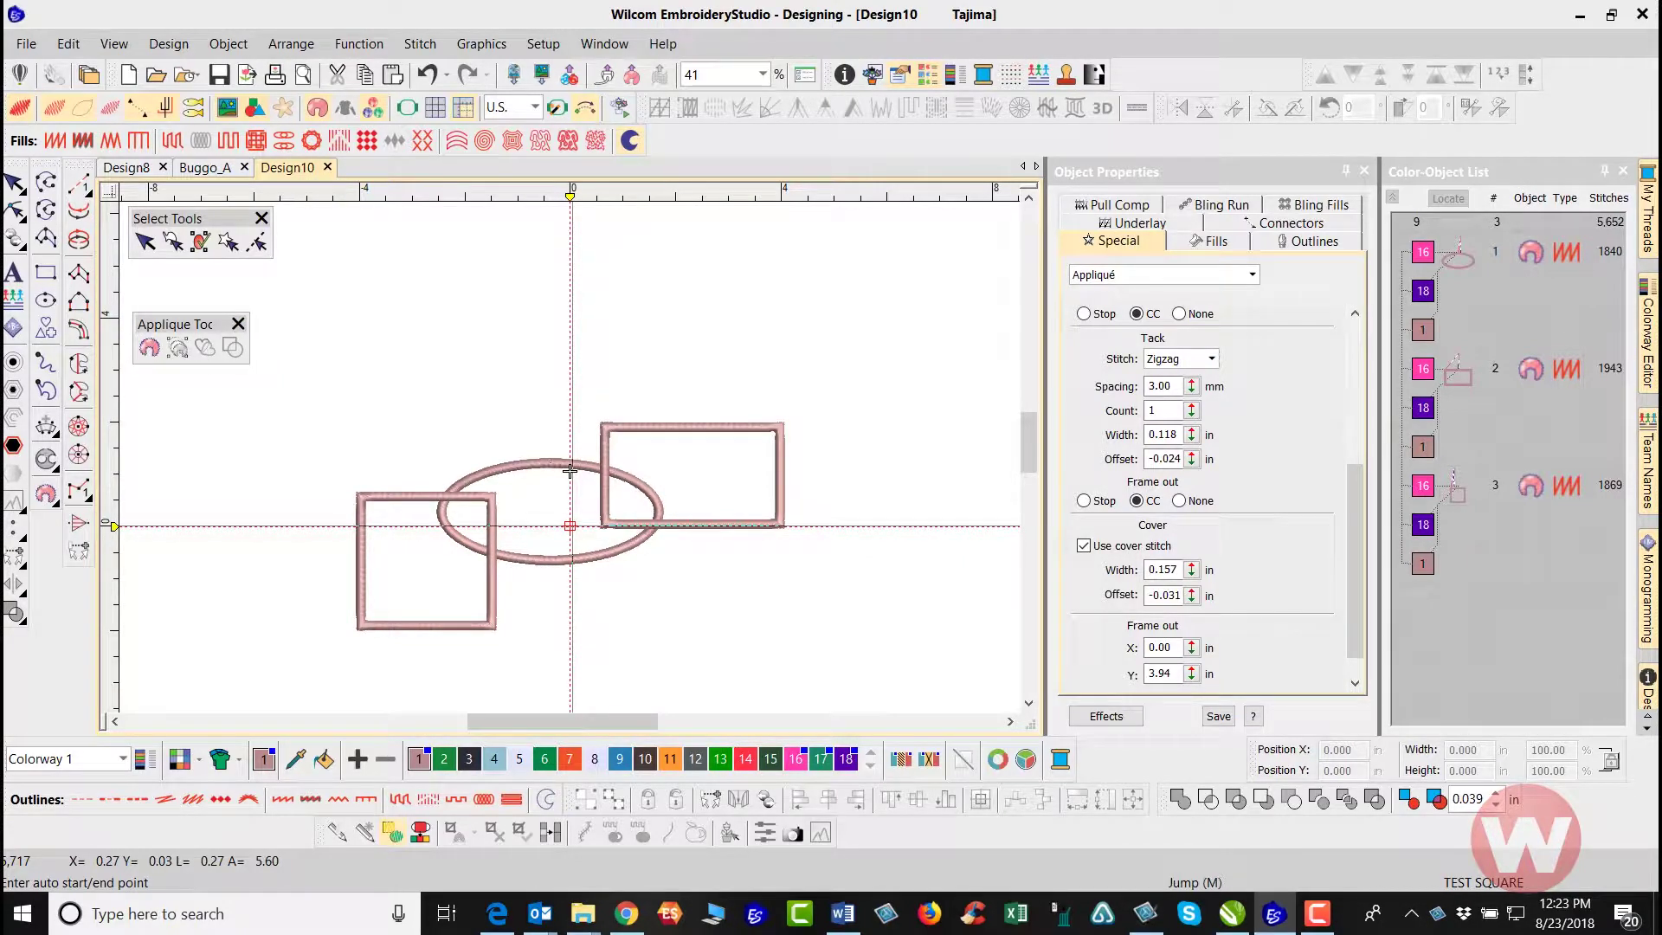
click(569, 525)
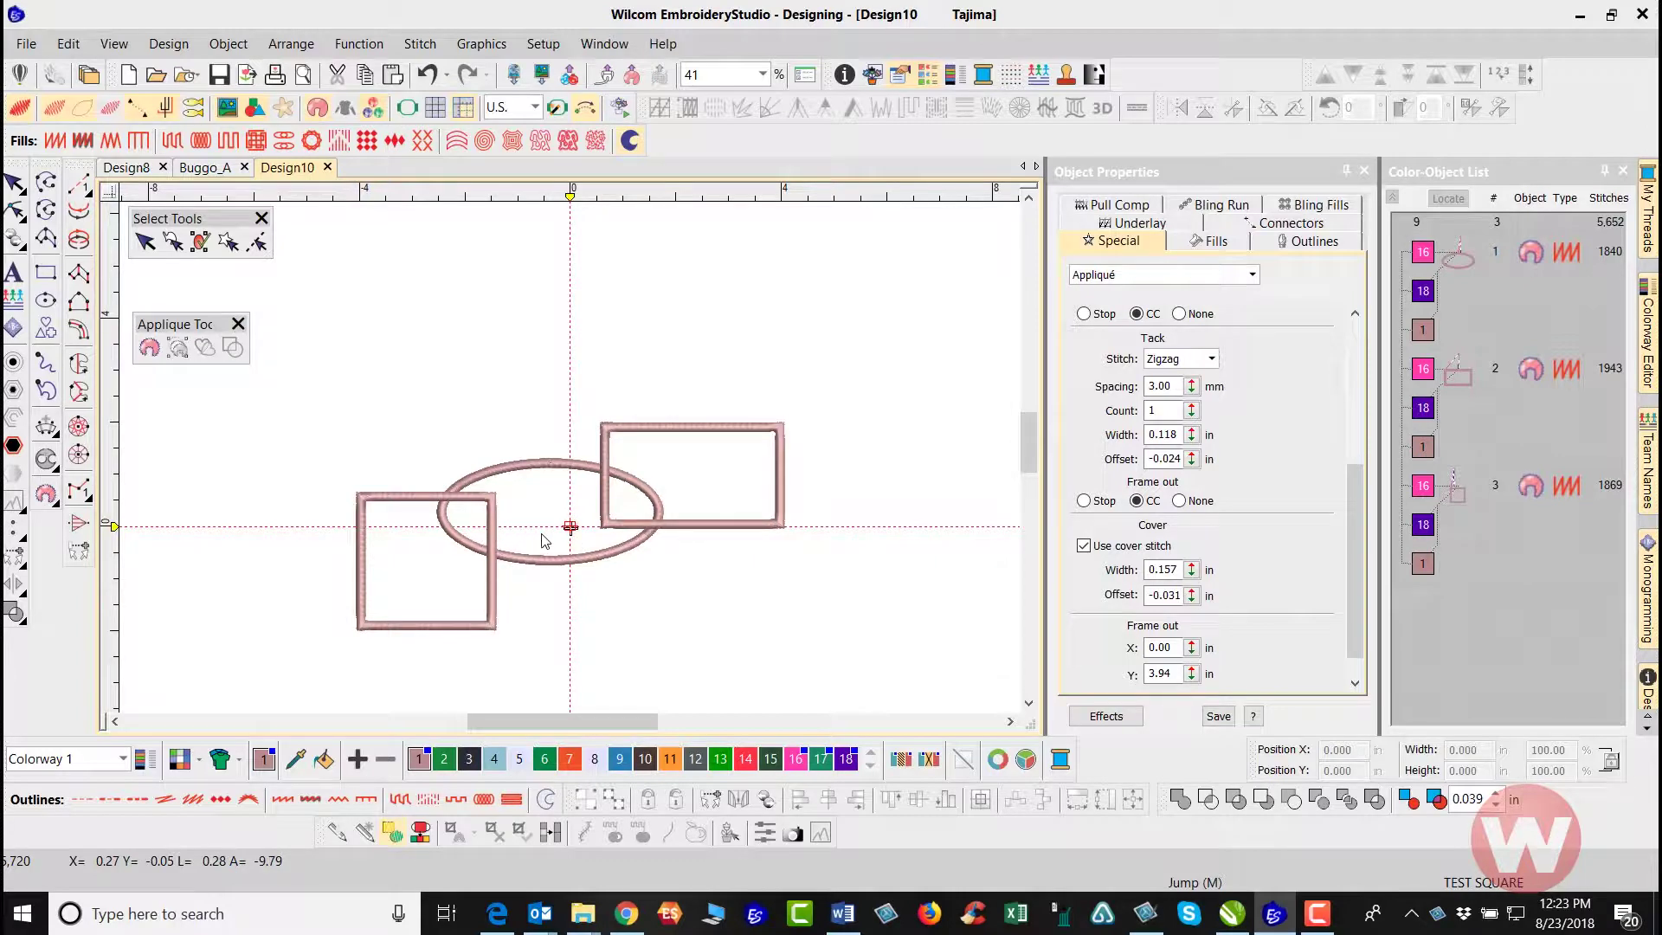
Step: Save the design as APPLIQUE SHAPES_1 in EMB format in the ONLINE TRAINIG DESIGNS folder
click(27, 44)
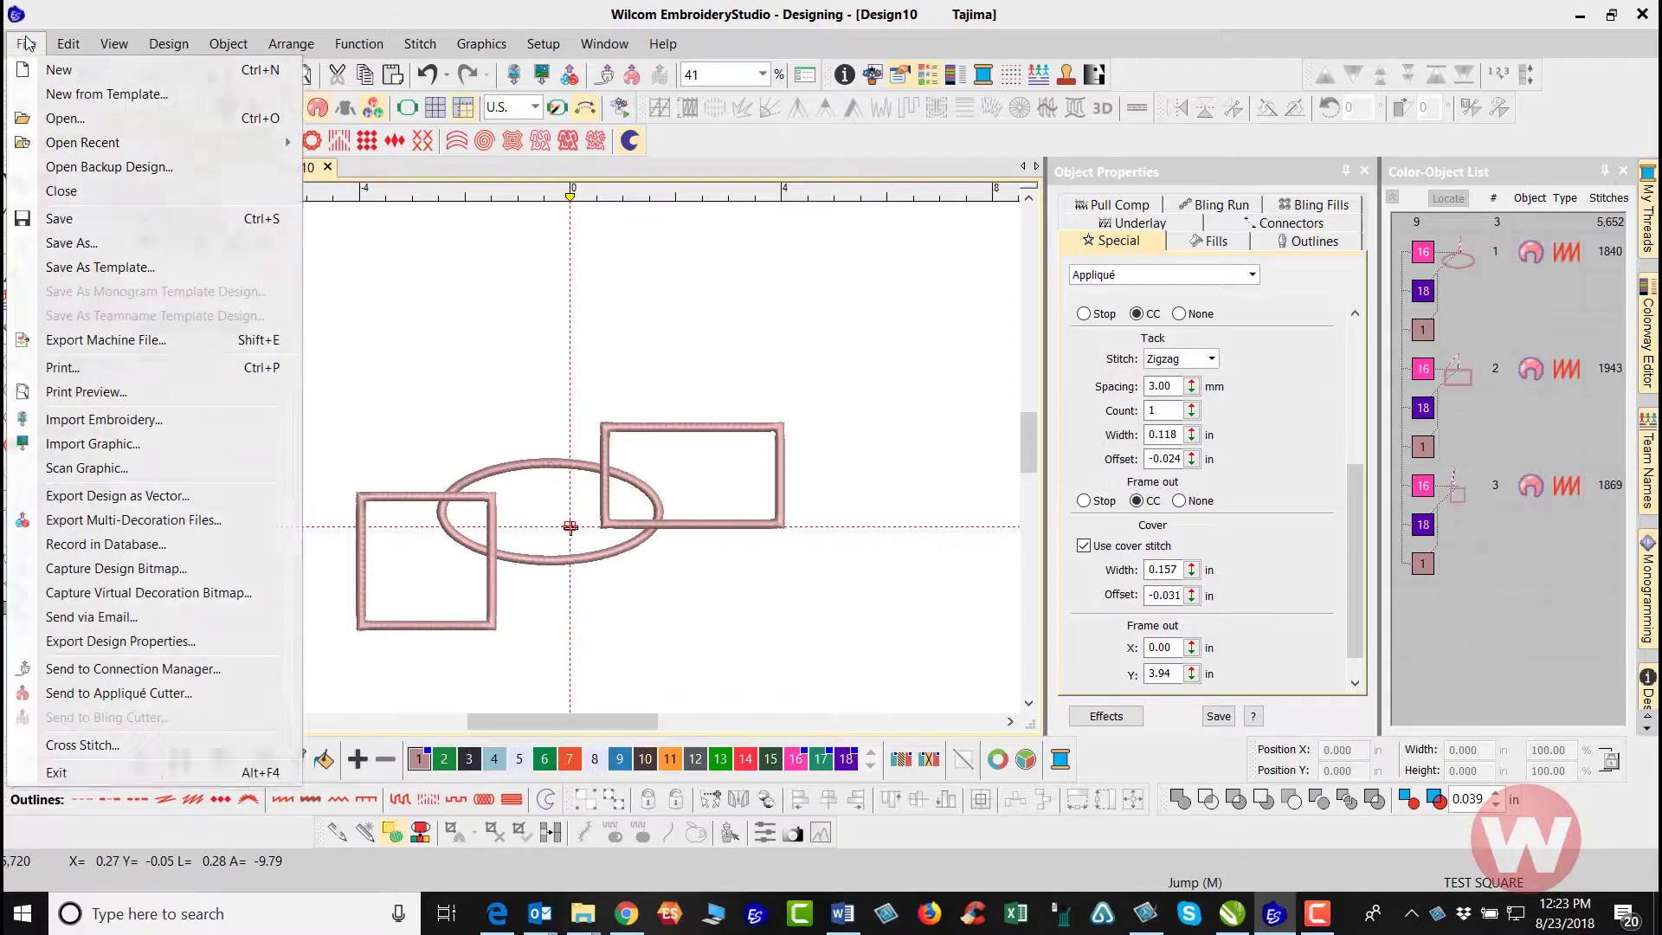
click(86, 242)
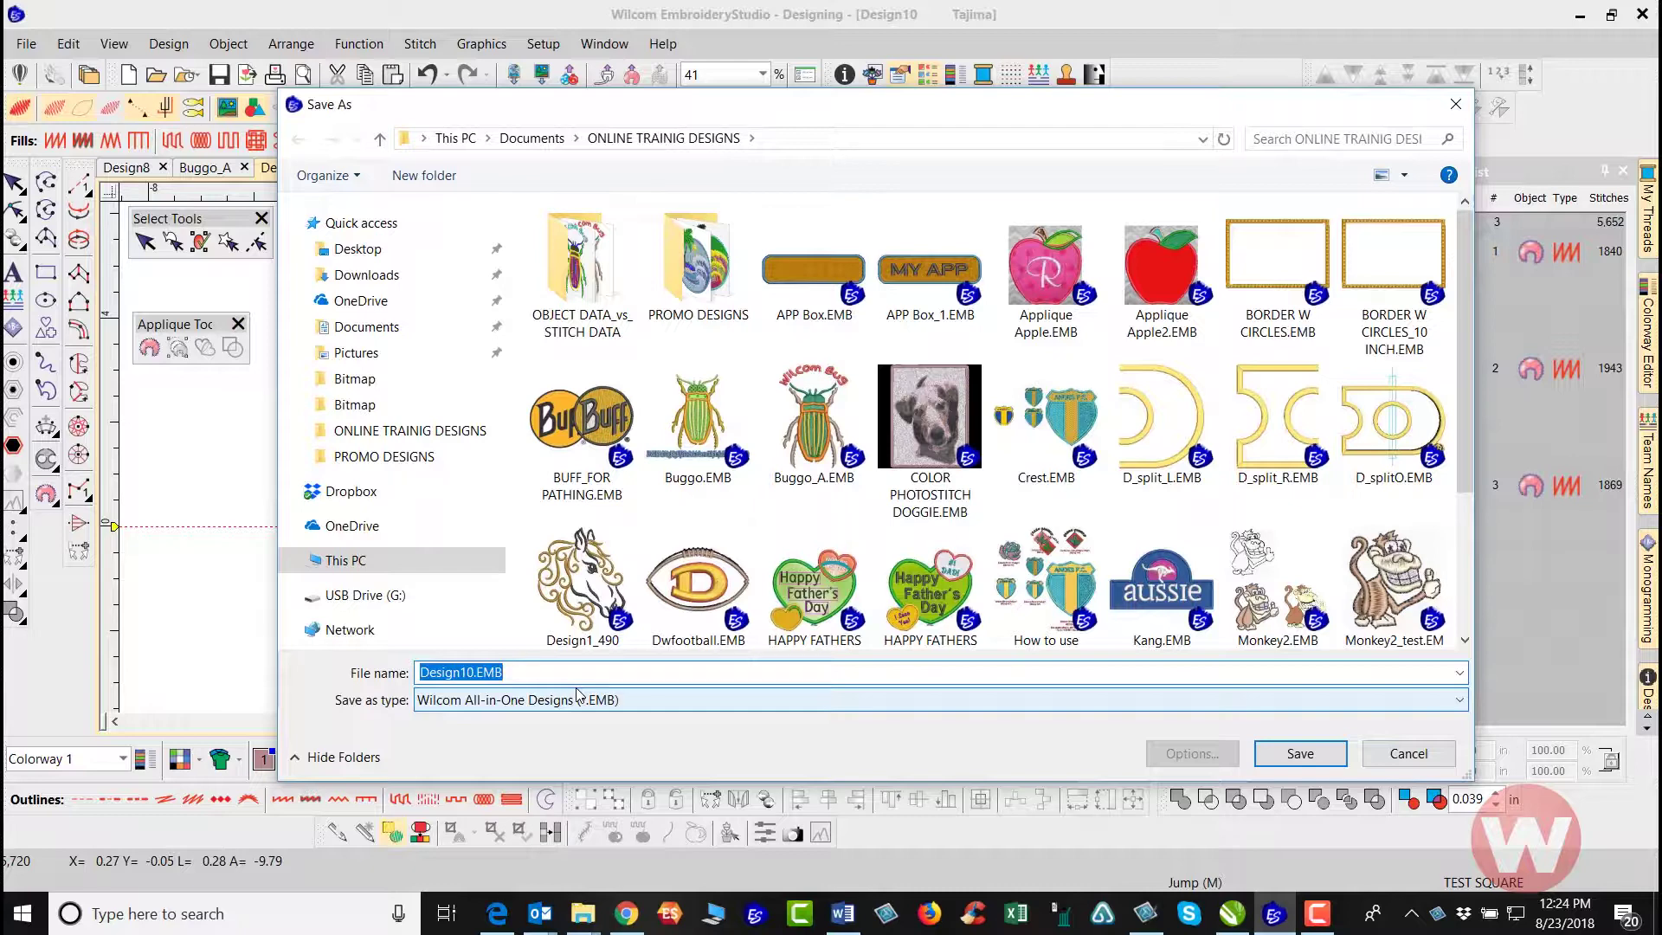
text(APPLIQUE)
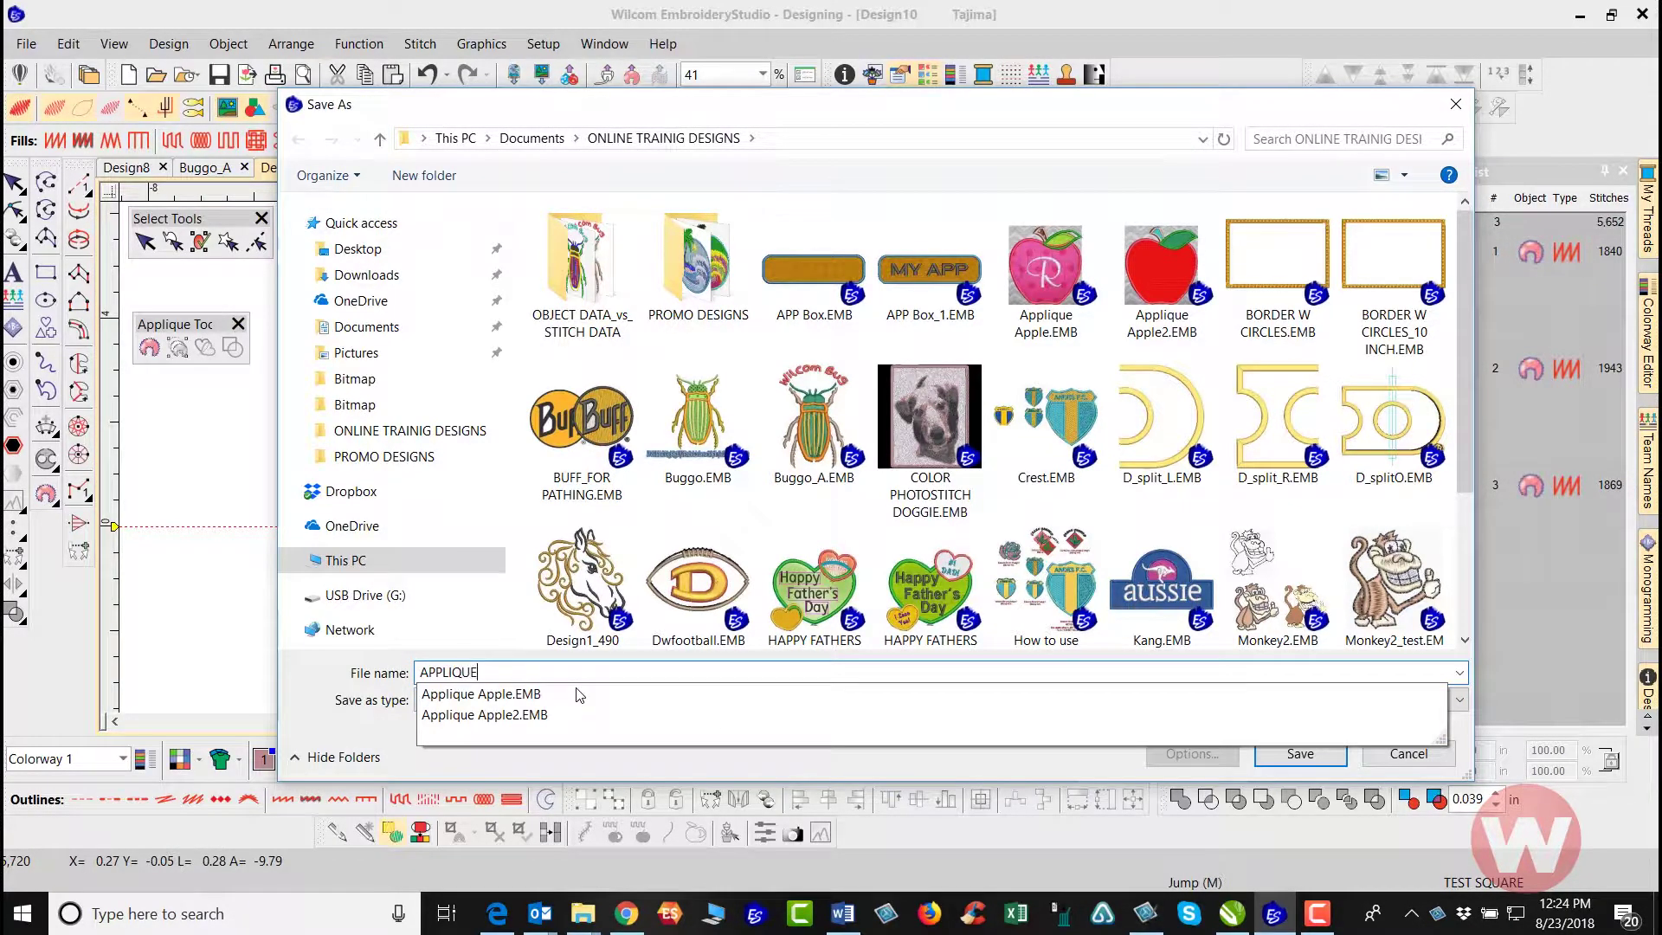
text( SHAPES_1)
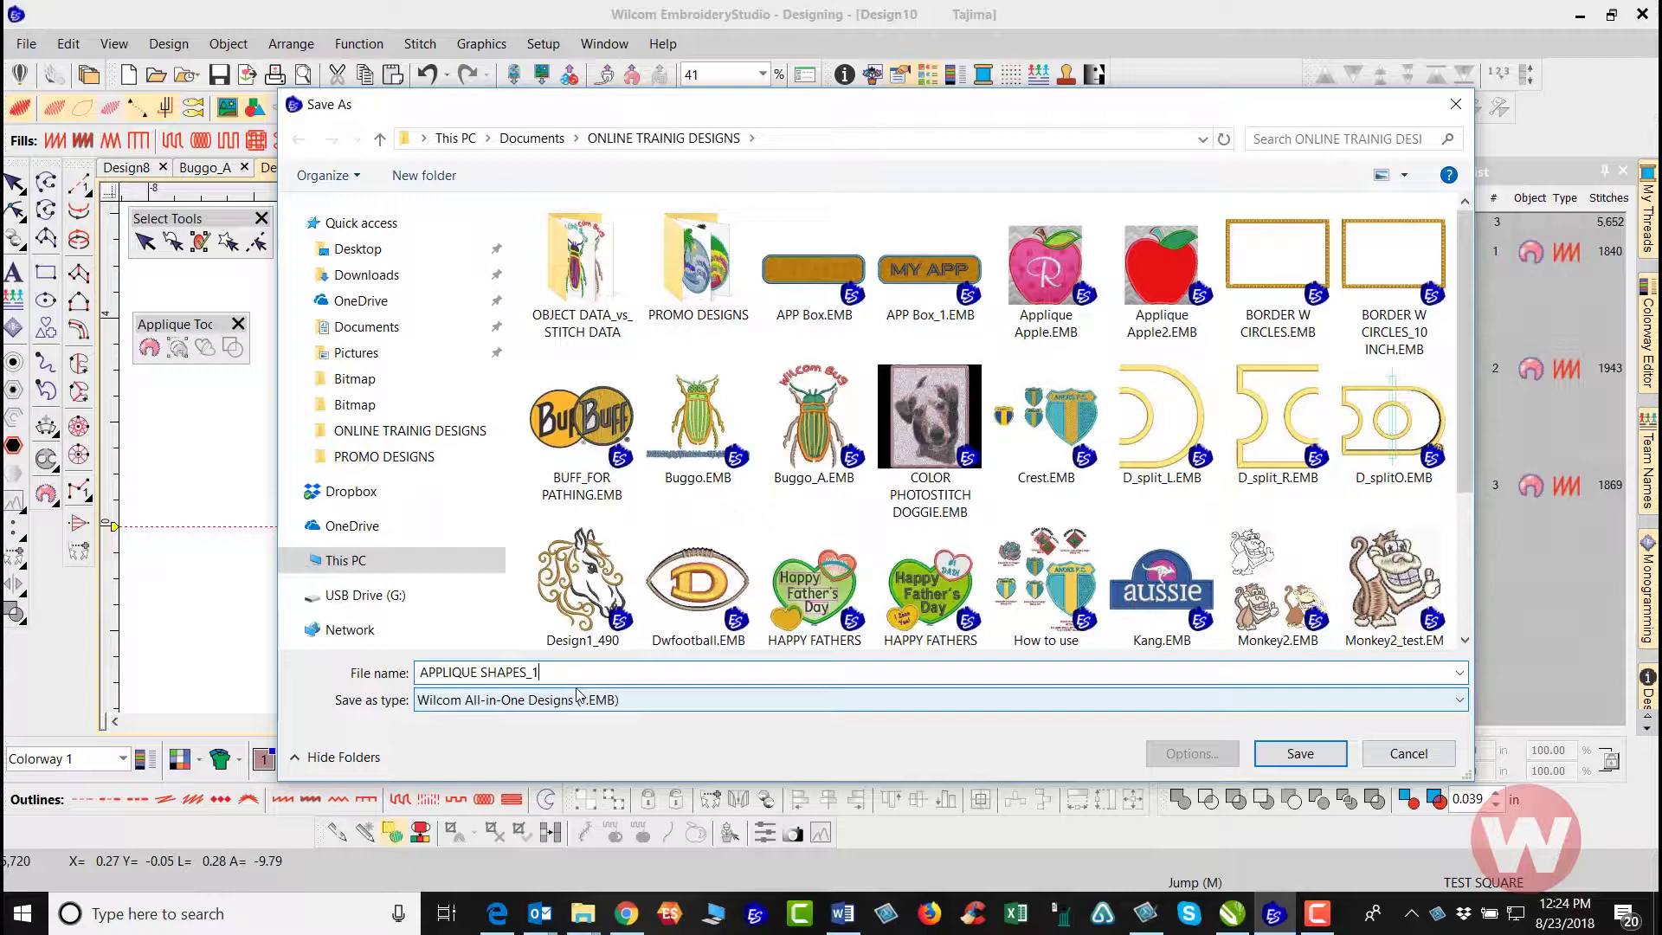
click(1300, 755)
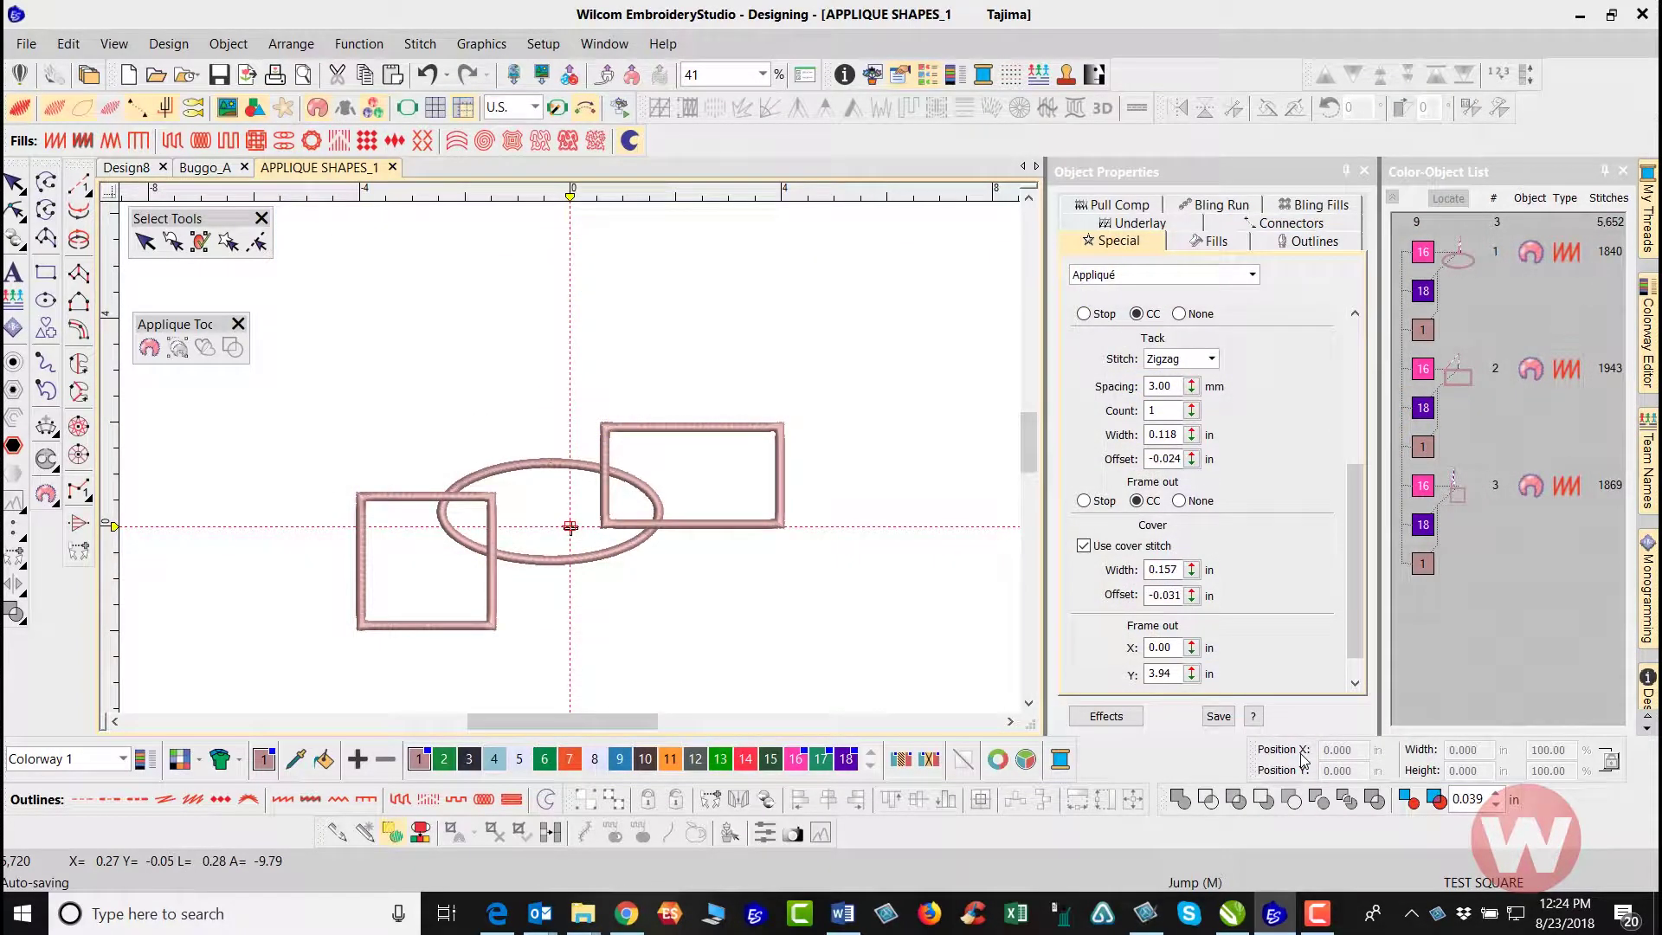
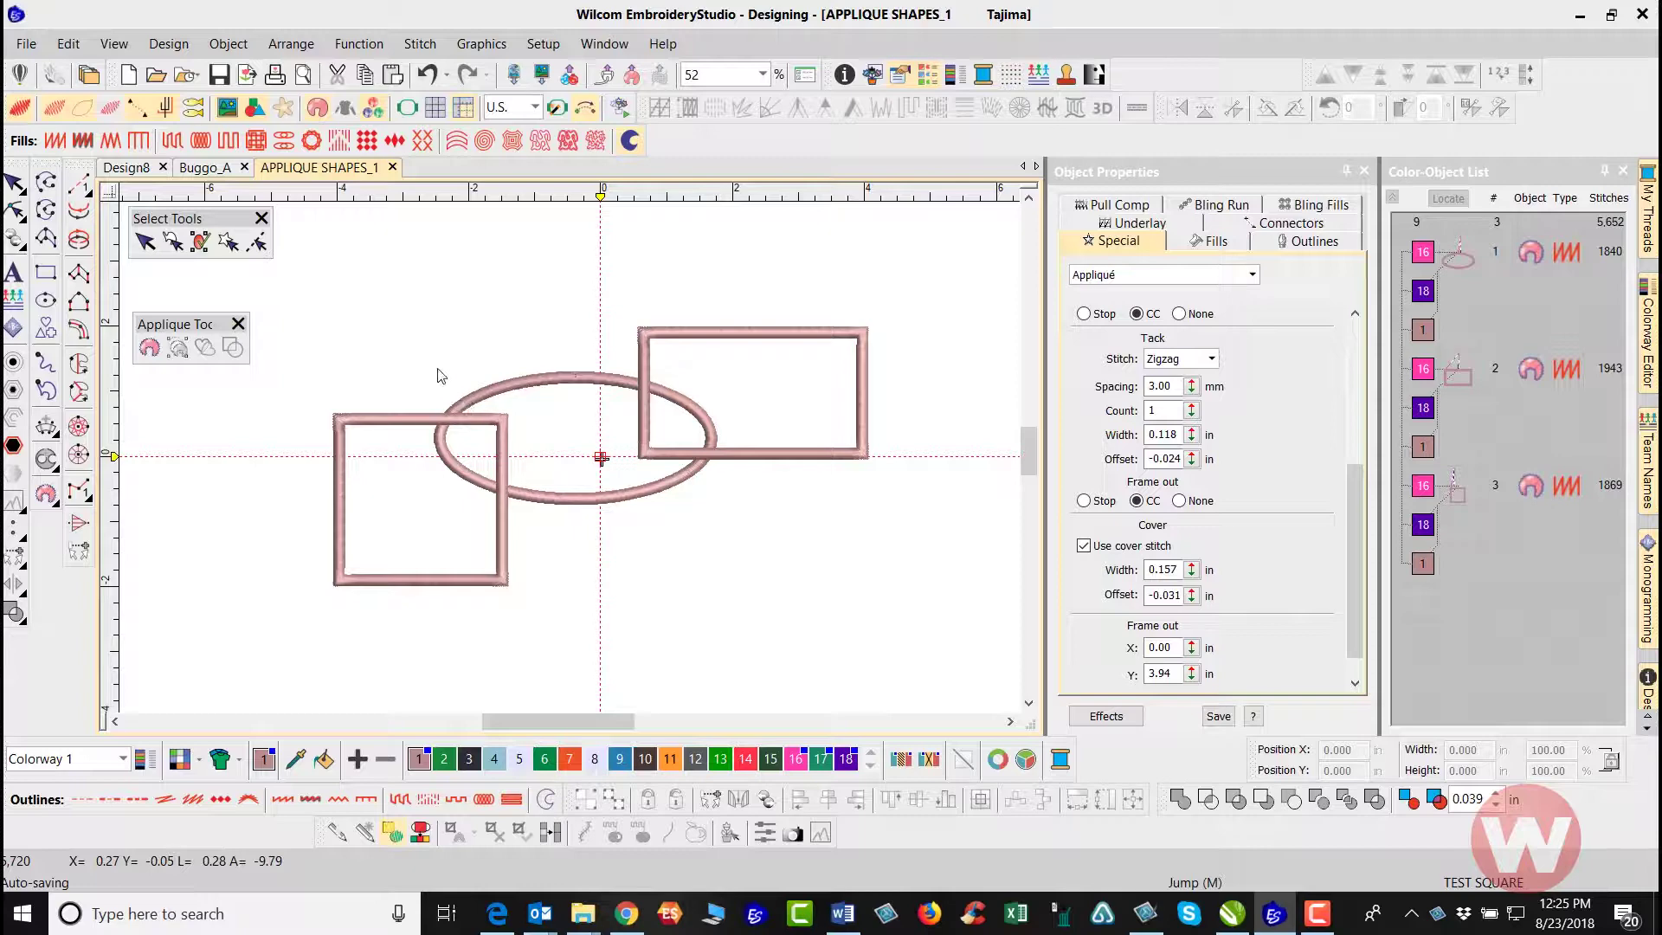
Step: Preview the print worksheets, checking the print options and paging through the production worksheet, color film and appliqué patterns, and close the preview
click(306, 76)
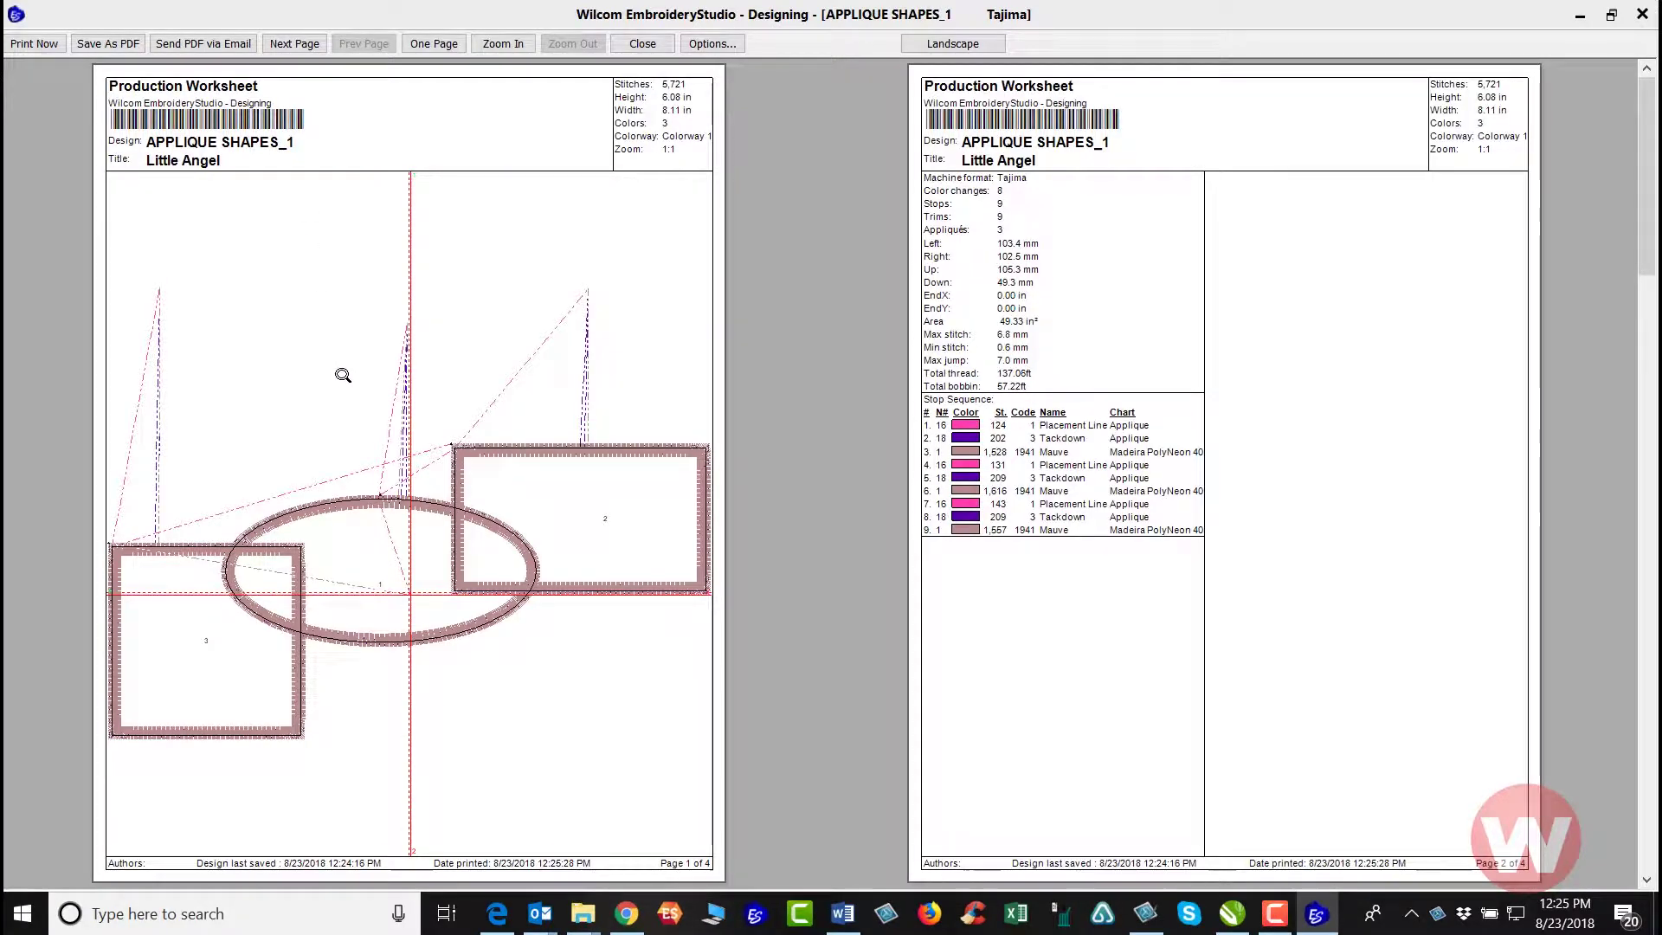
click(713, 45)
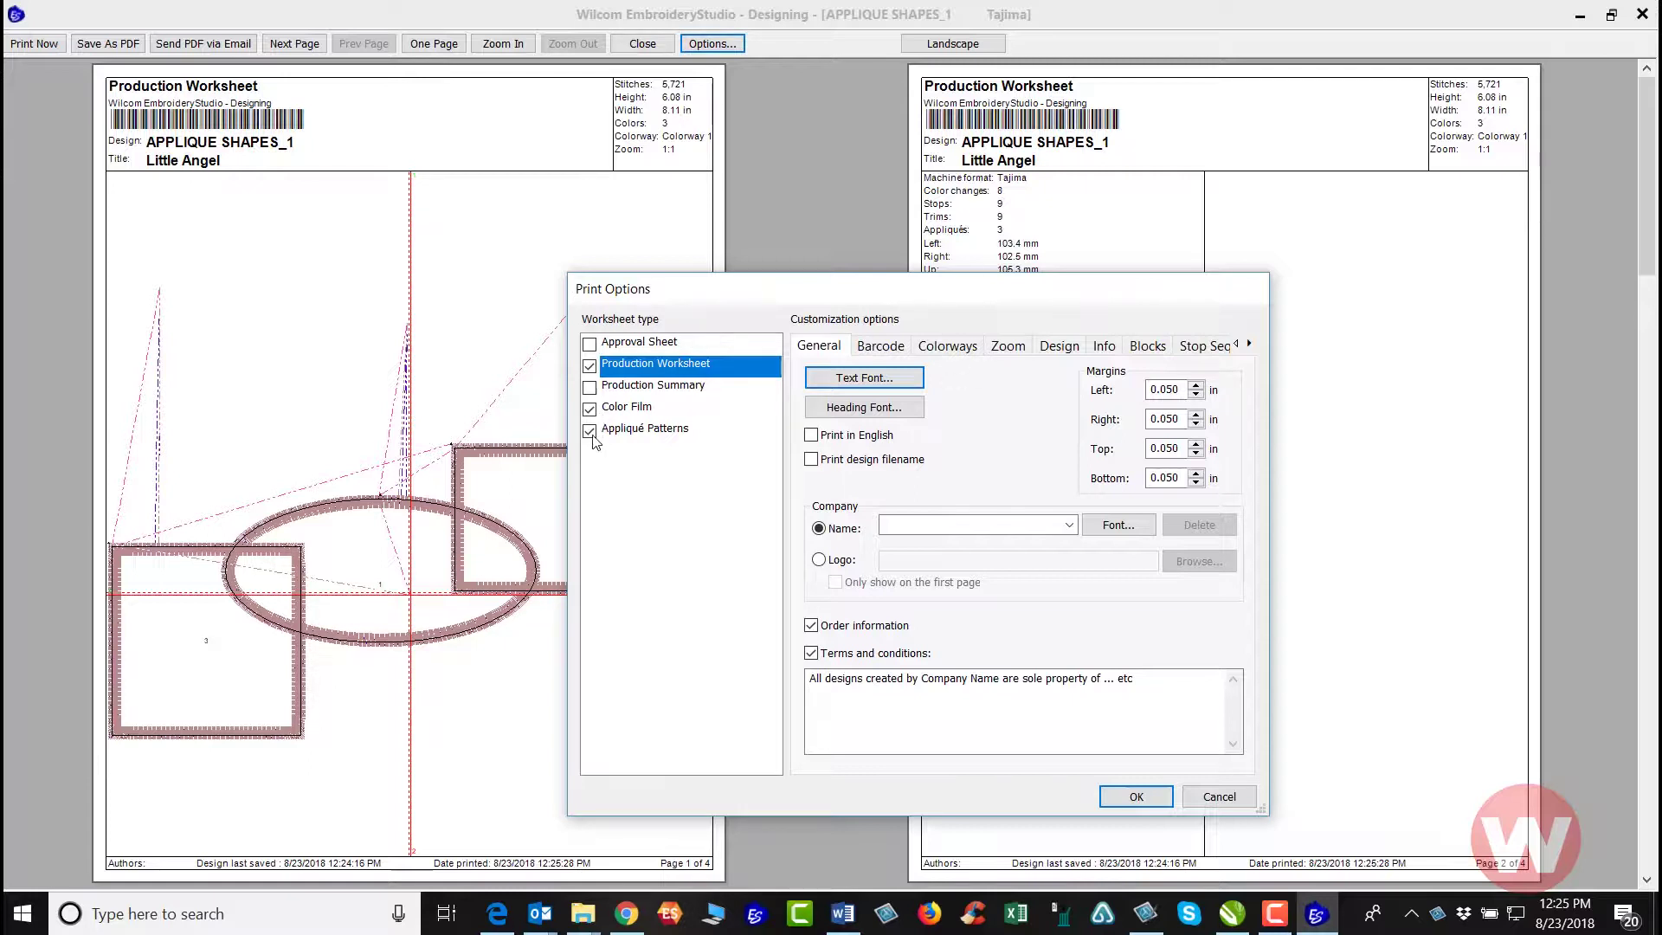
click(1130, 793)
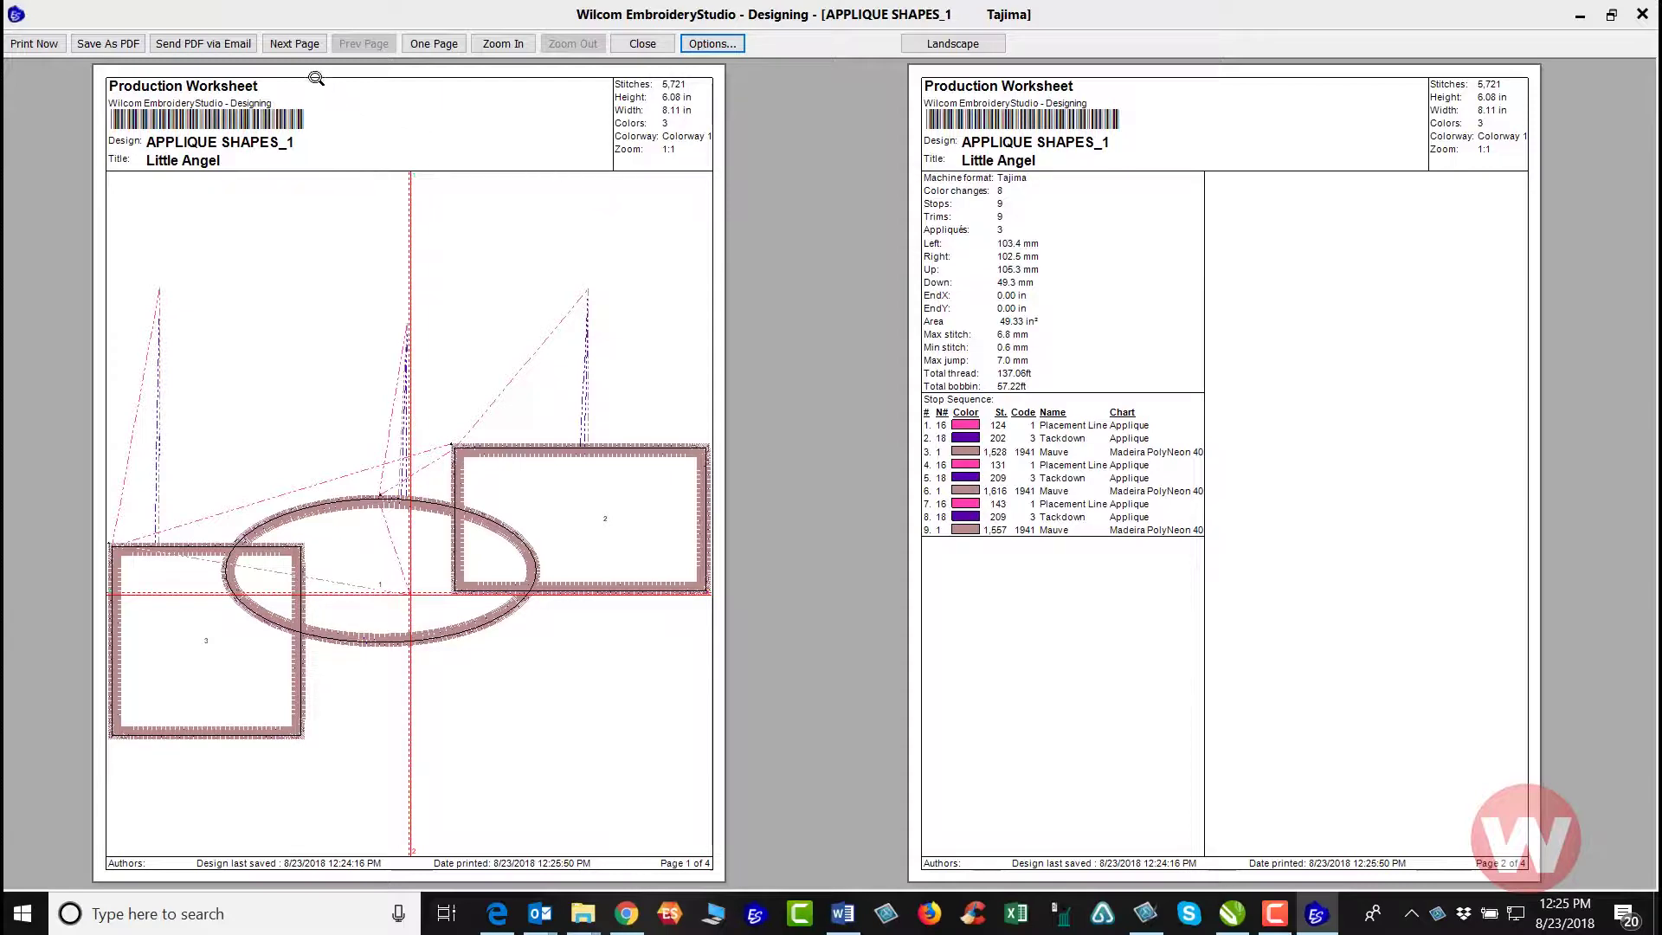
click(298, 44)
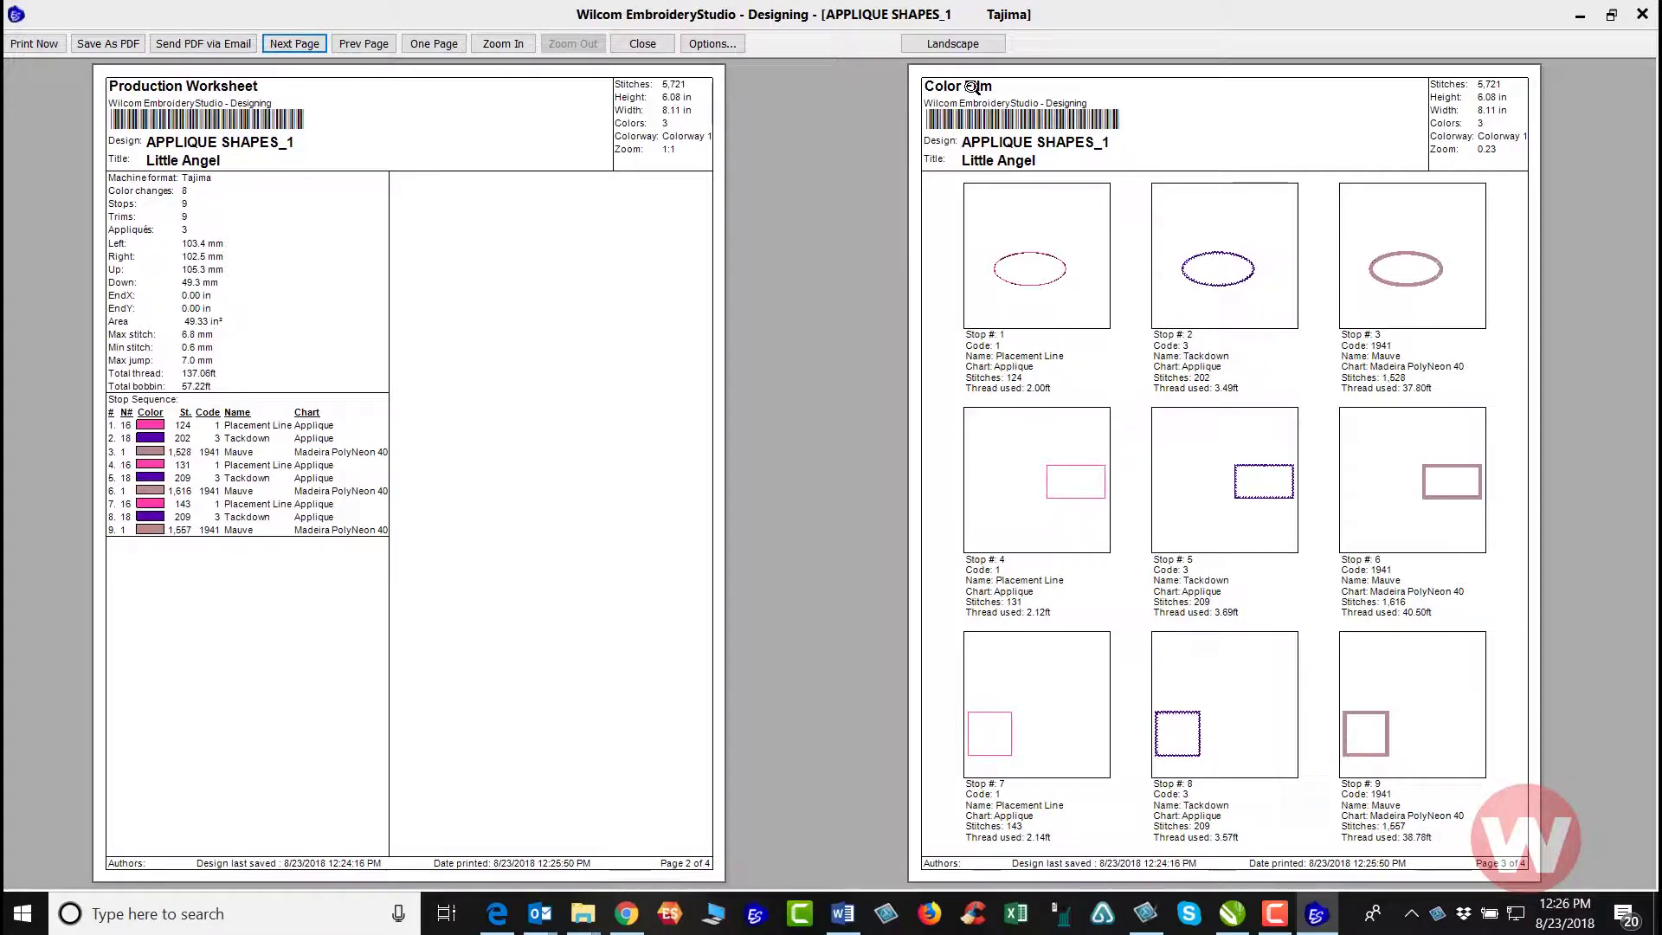
click(310, 44)
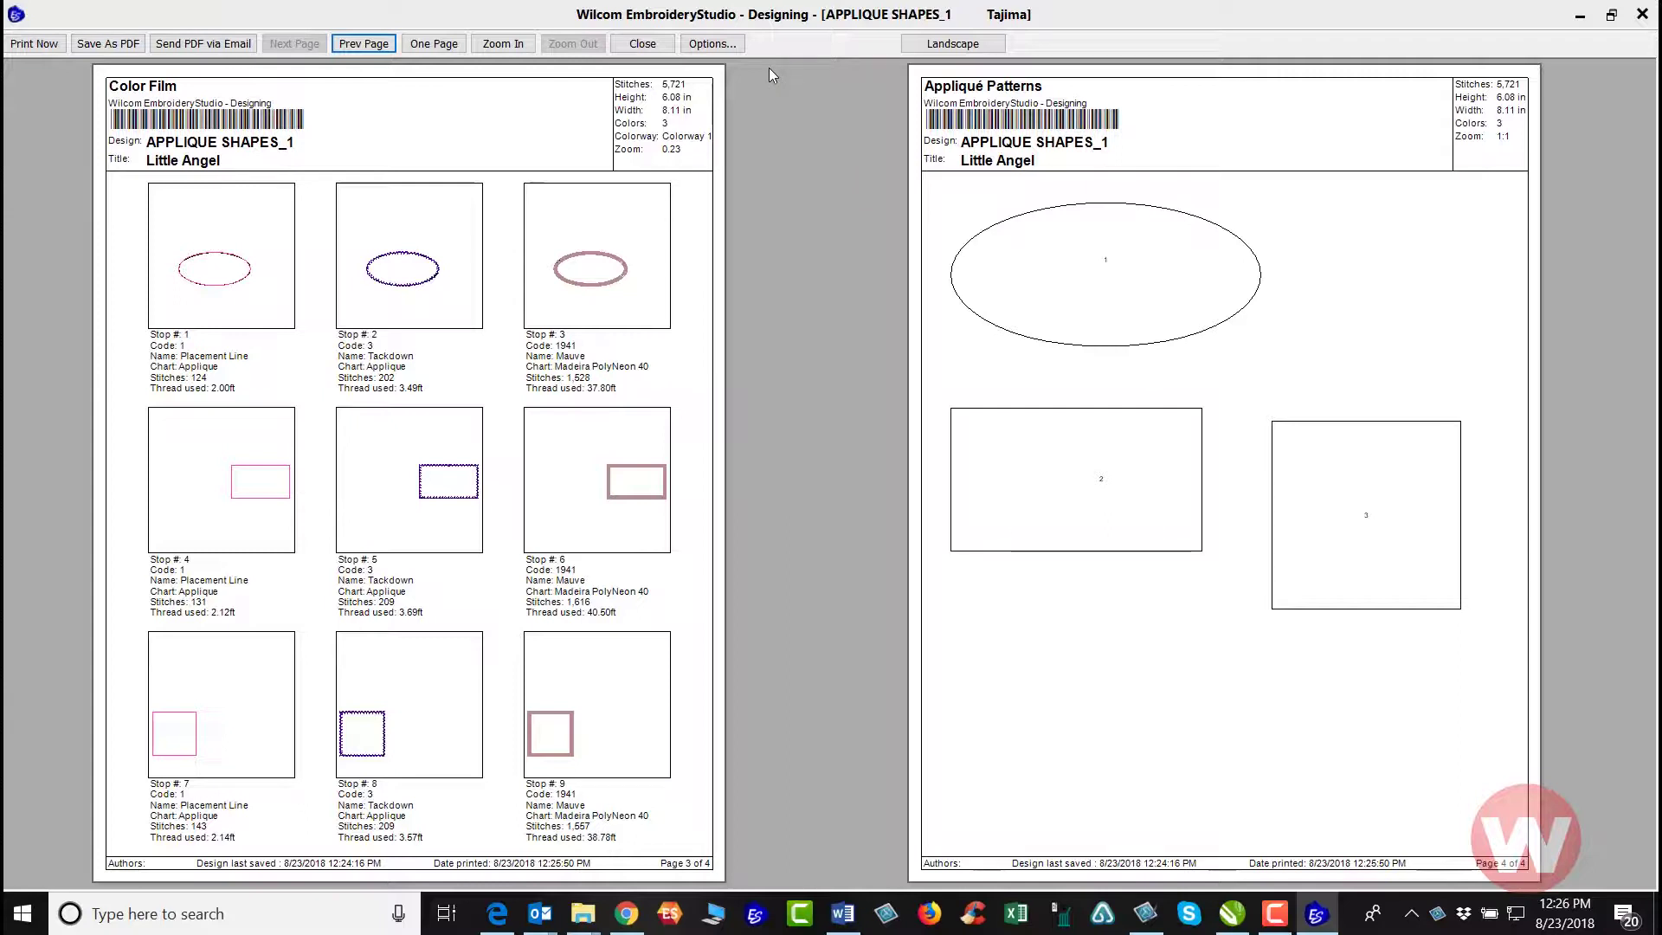
click(642, 45)
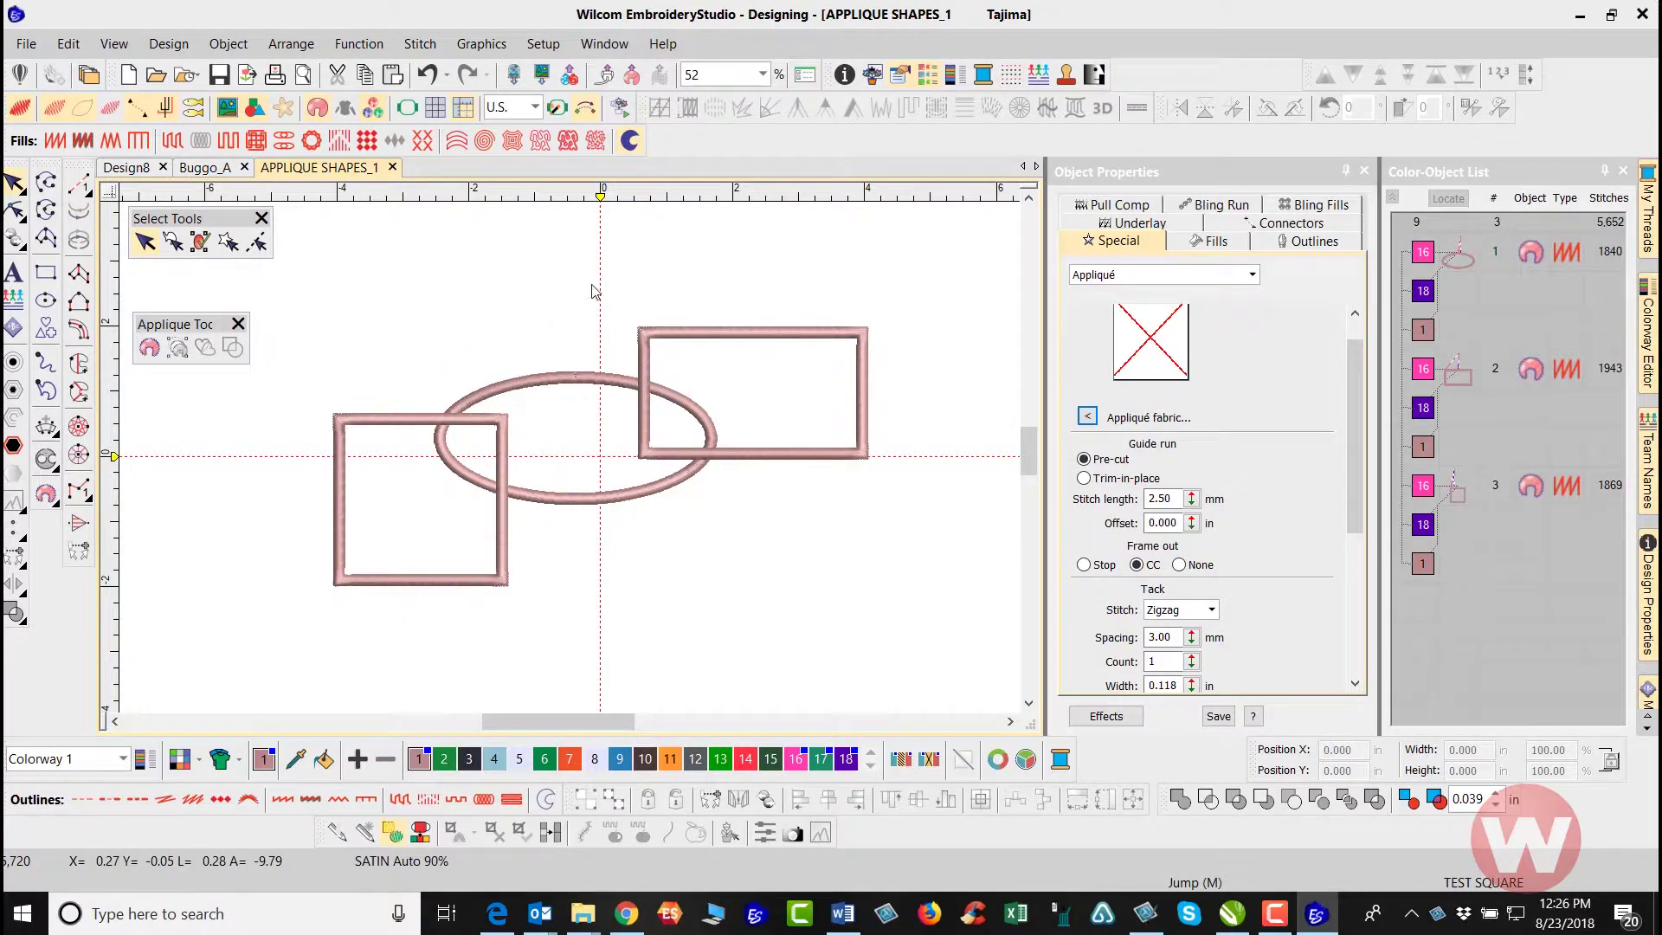
Step: Select all three appliqué objects and apply Partial Appliqué to remove the ellipse's cover stitching where the rectangles overlap it
key(ctrl+a)
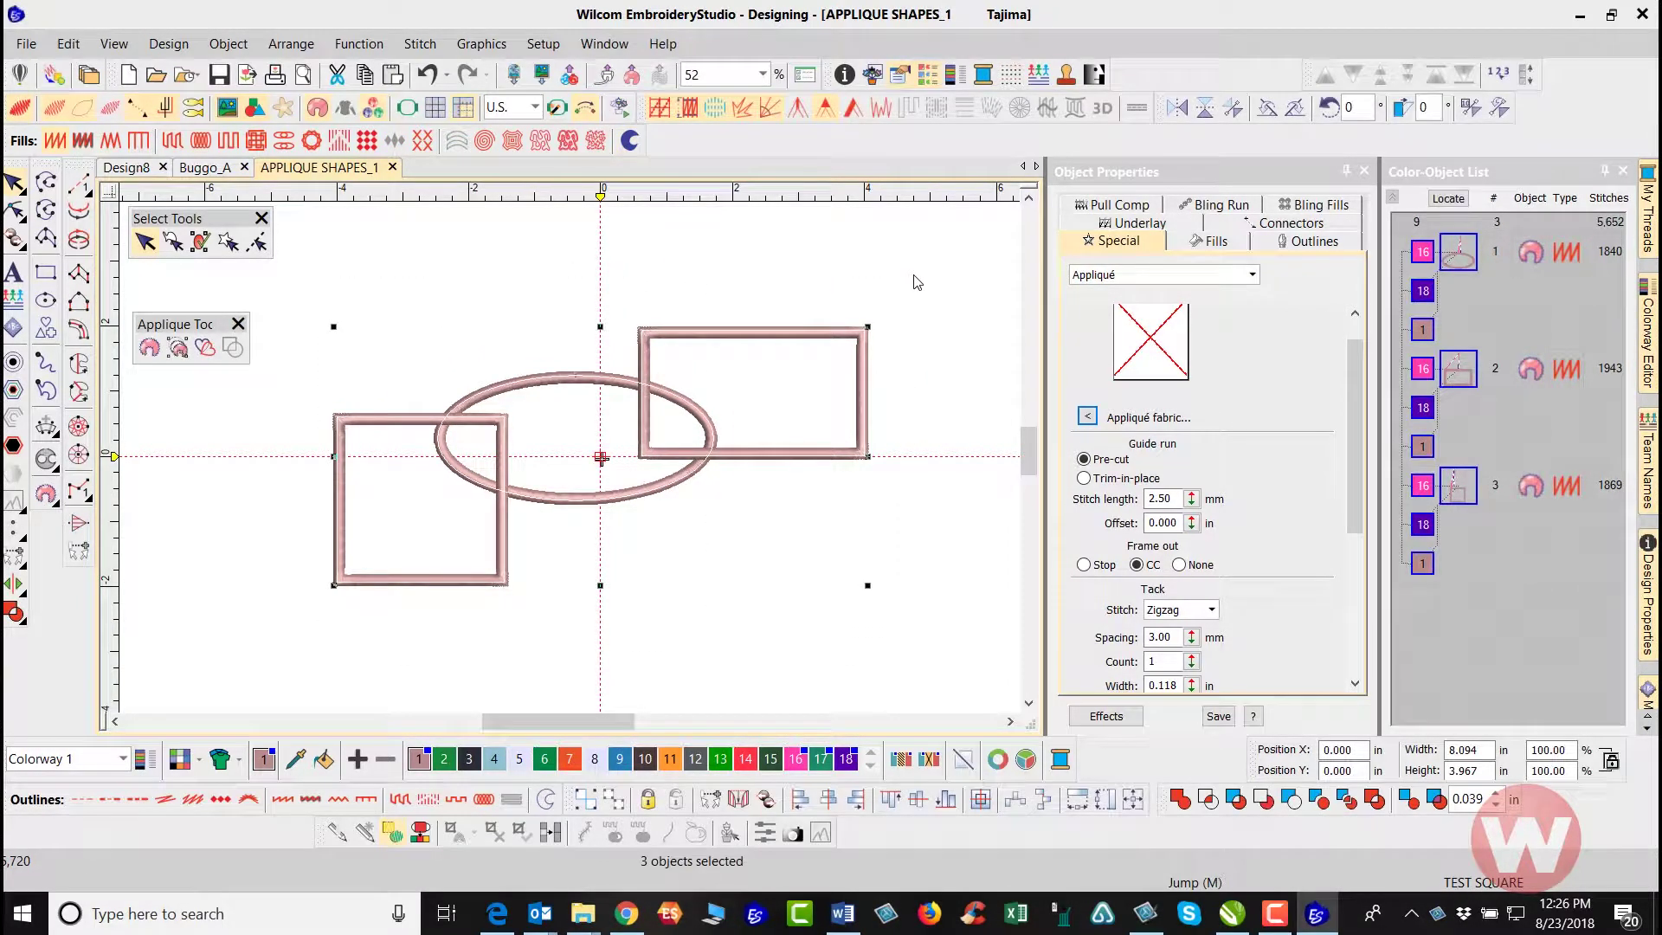
click(205, 348)
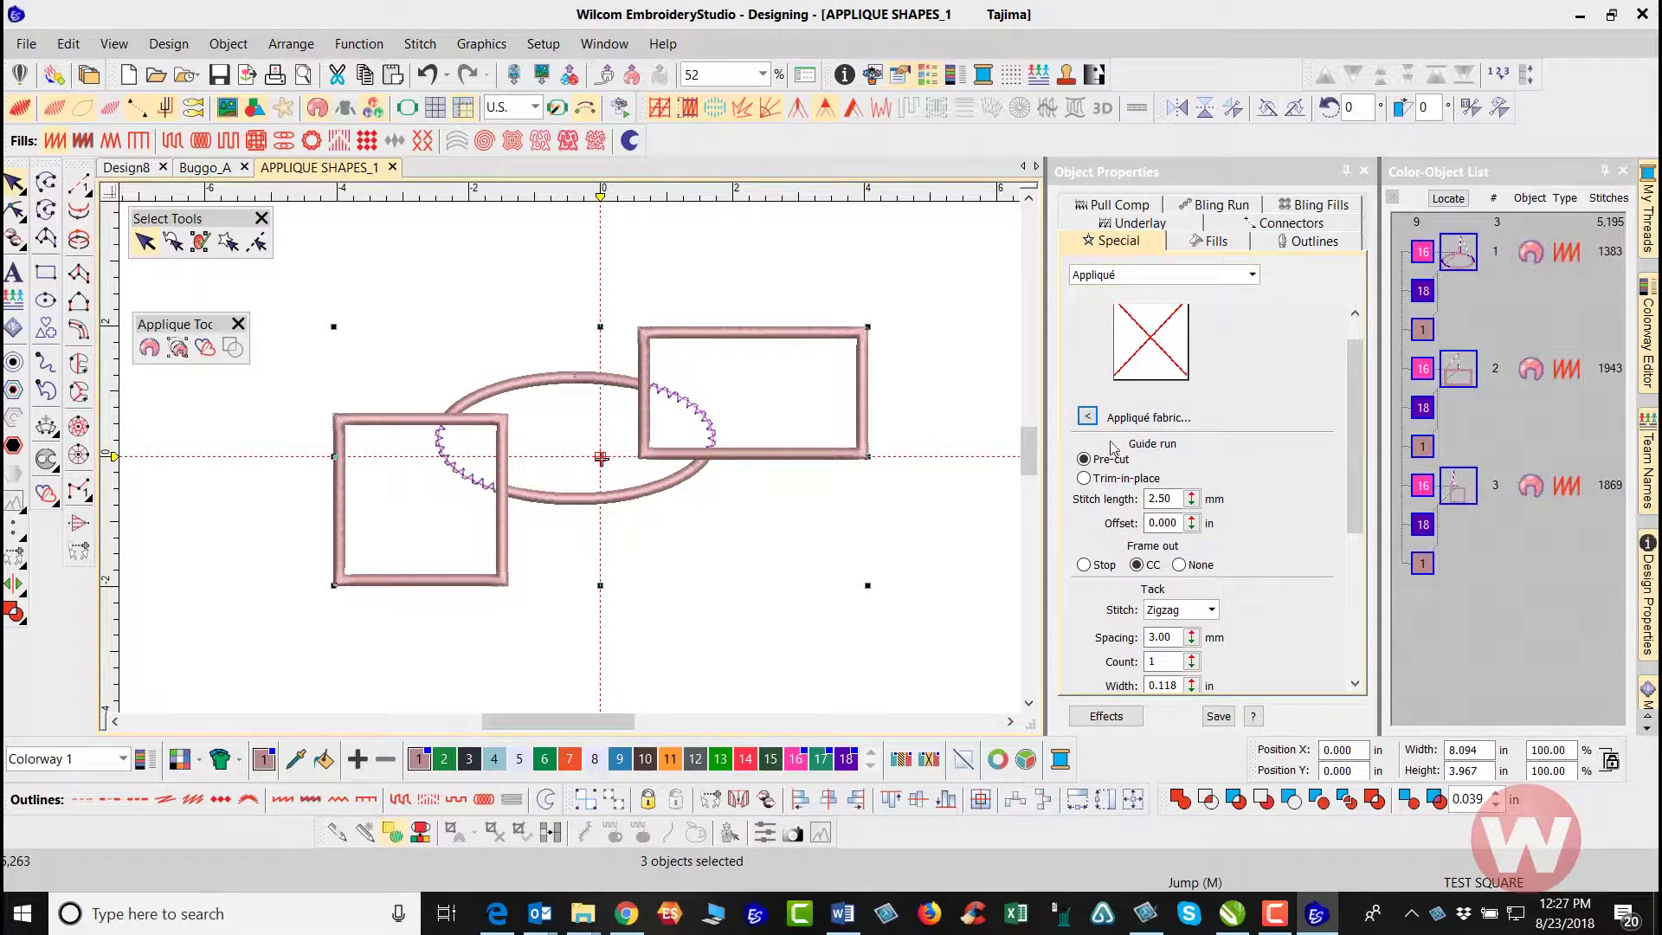
Step: Set the guide run of all three appliqué objects to Trim-in-place, with Stop as the frame-out after both the guide run and tack
click(1084, 479)
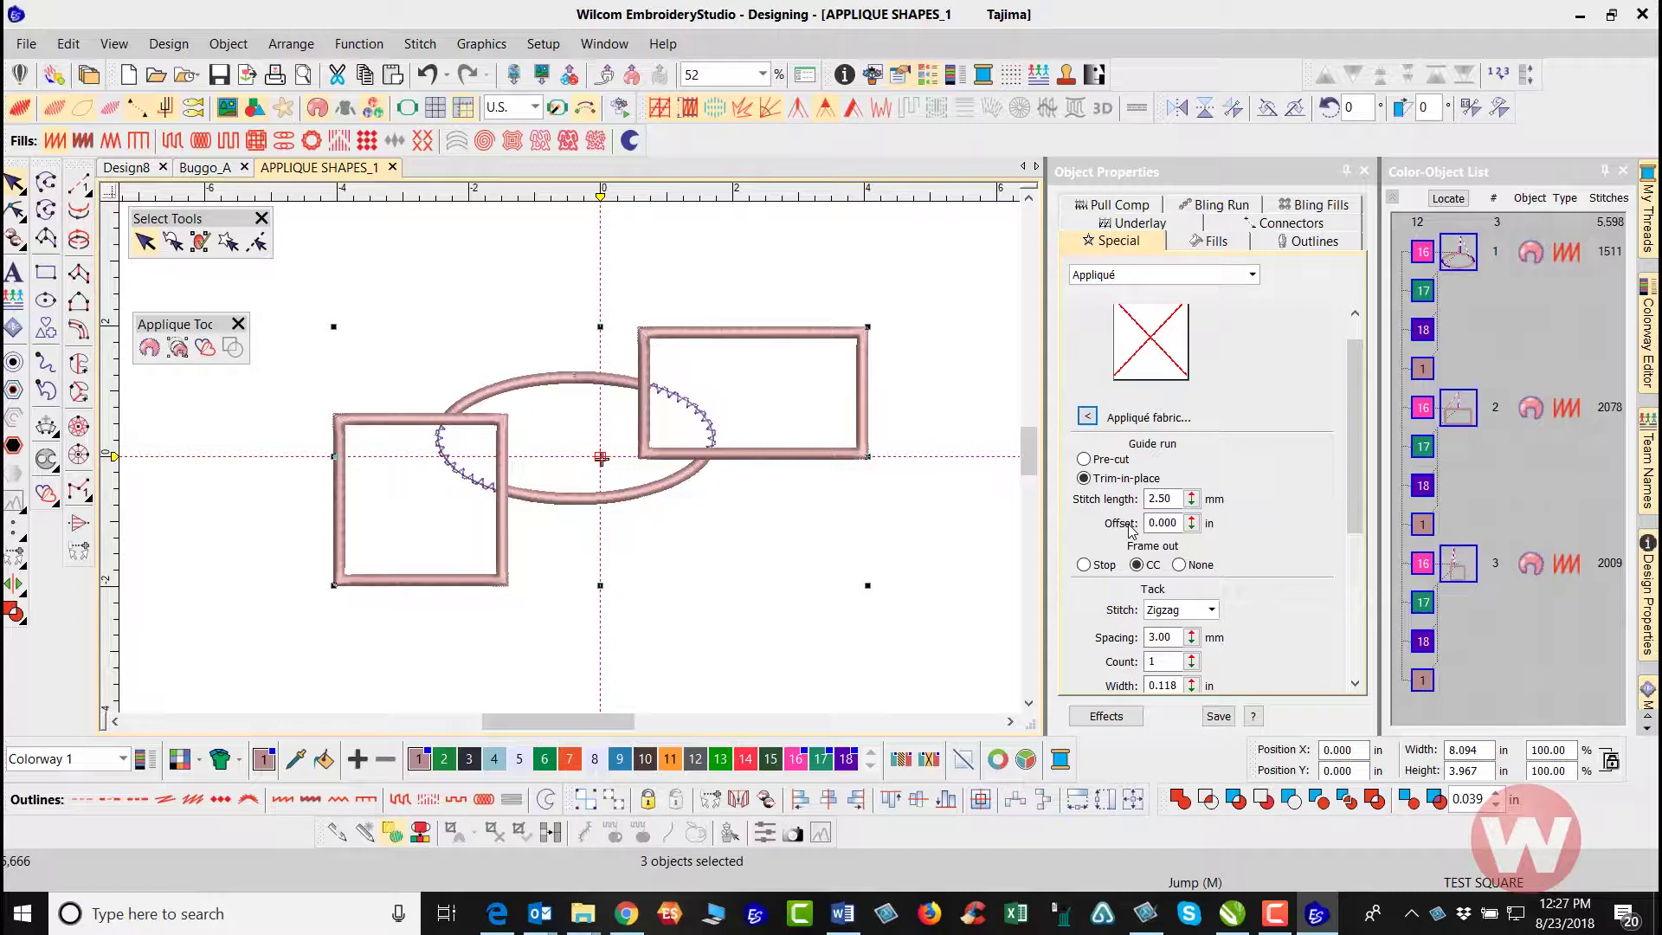
click(1084, 565)
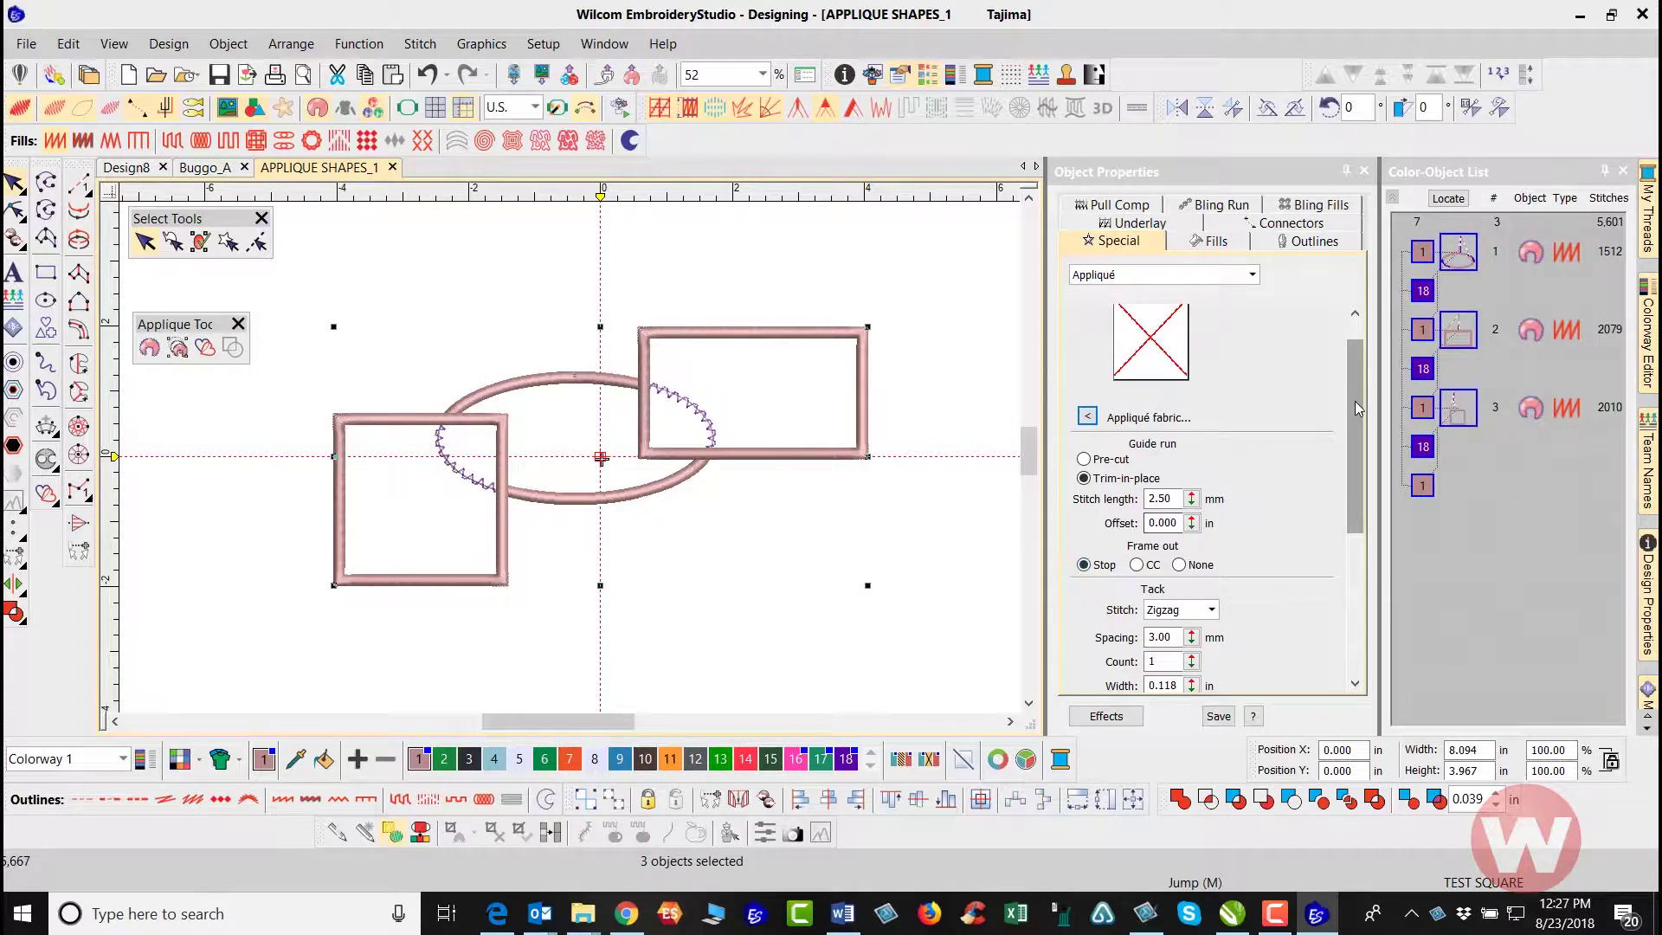
drag(1354, 402, 1347, 455)
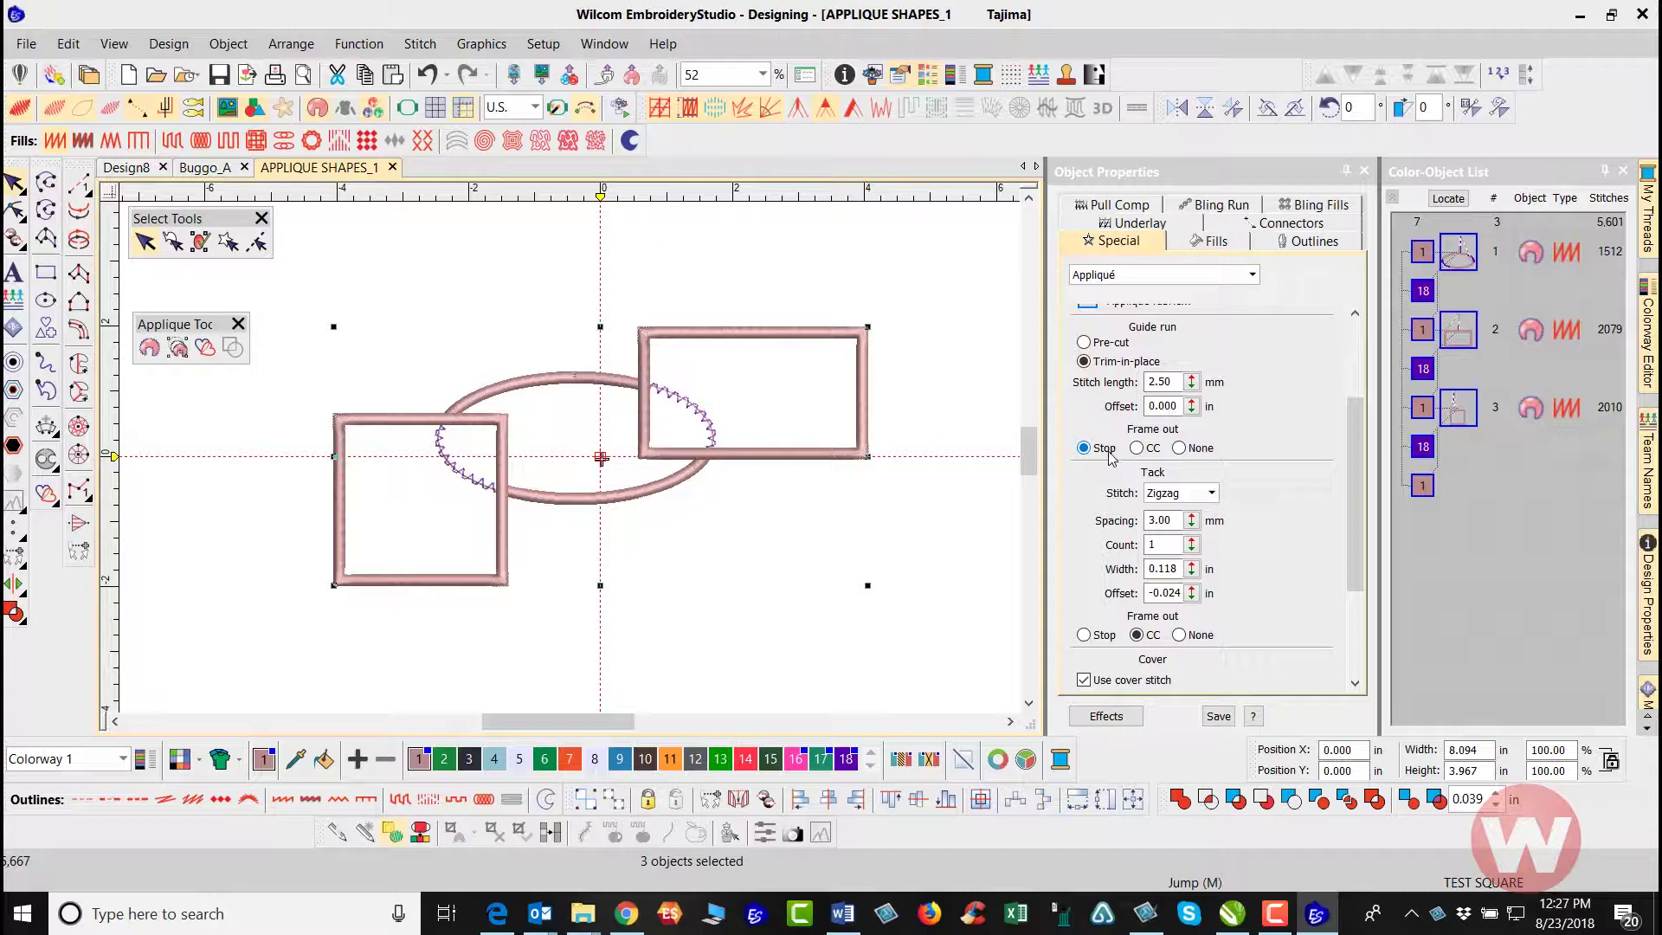
click(1085, 635)
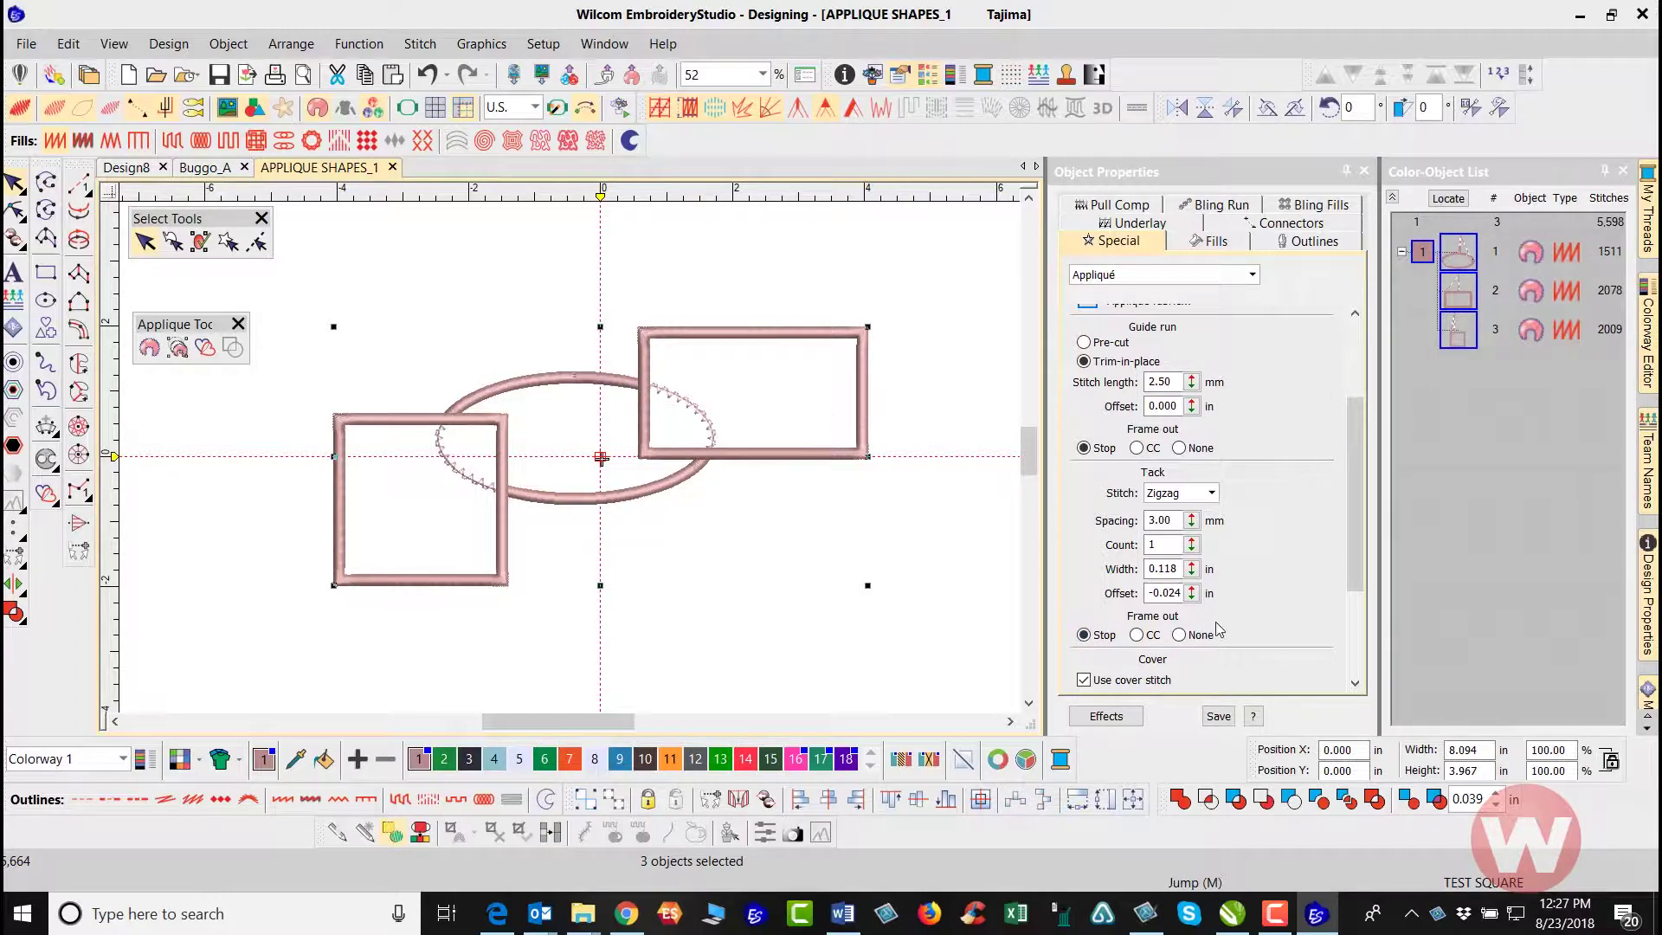
drag(1348, 459, 1338, 544)
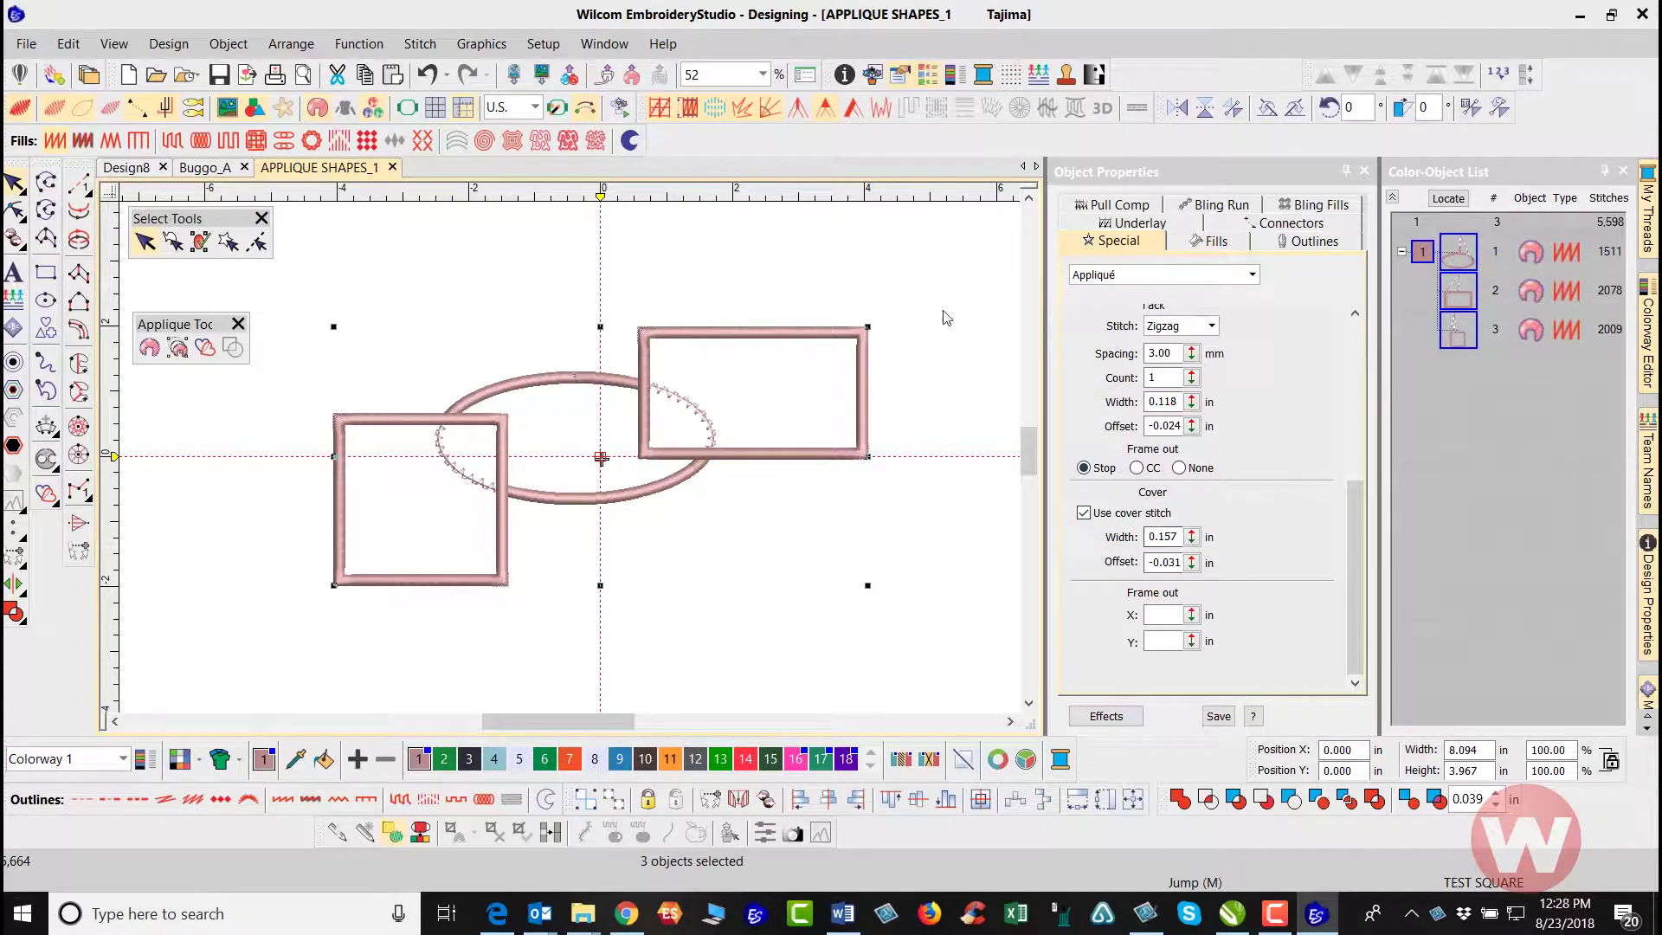
click(927, 284)
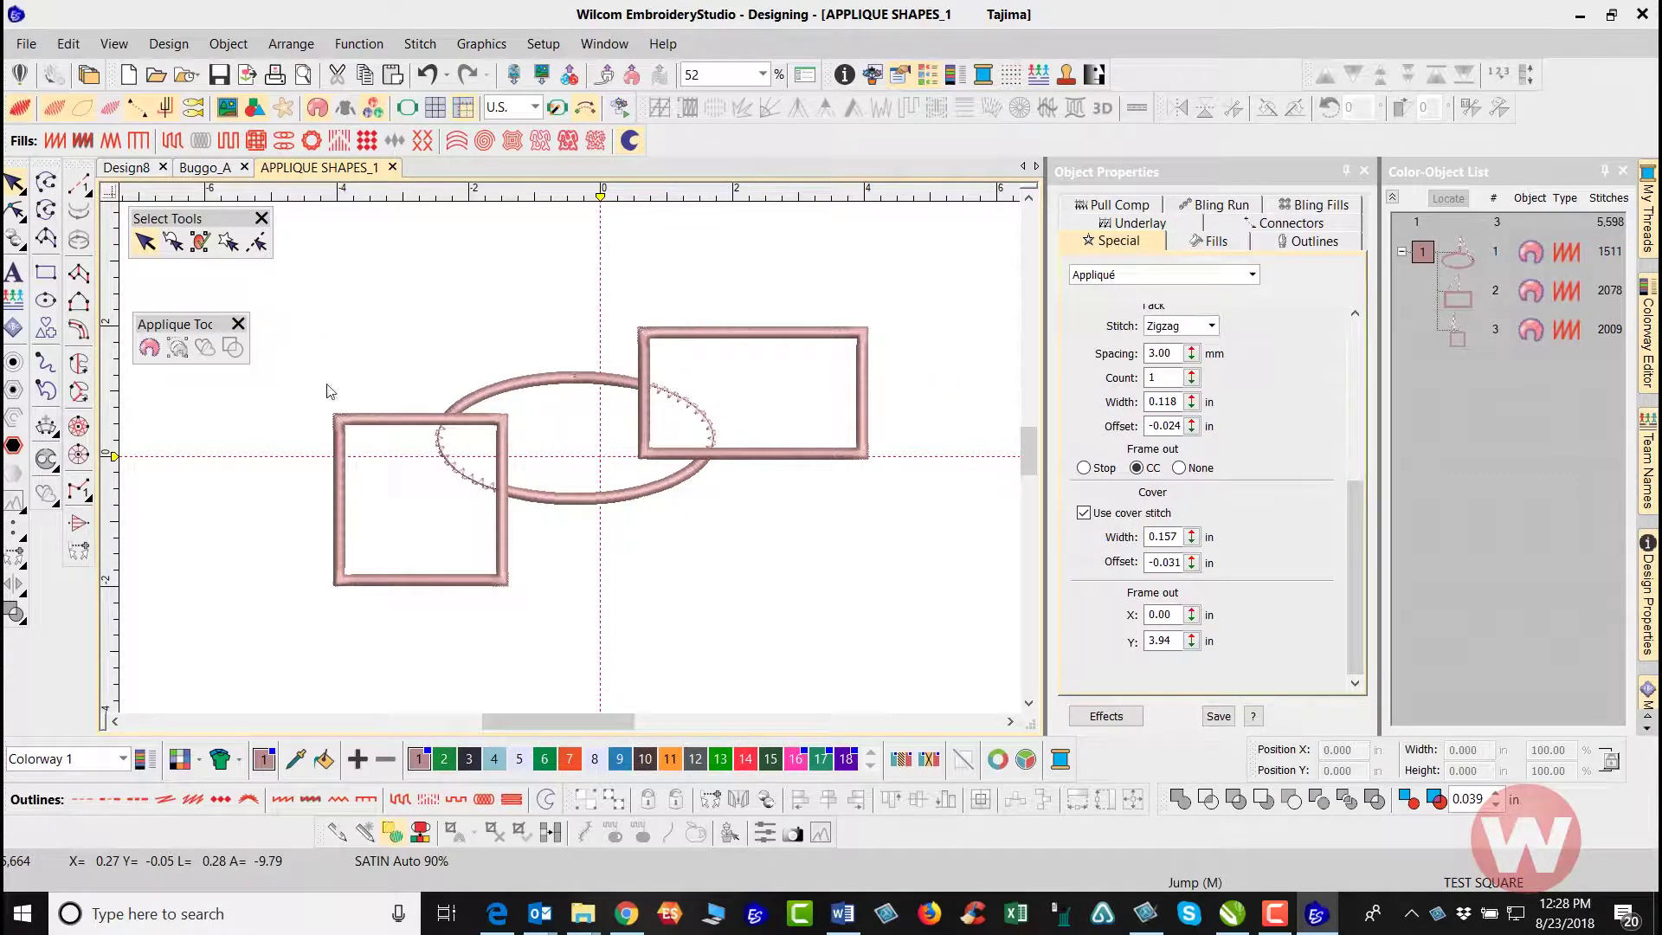
Step: Turn off the first underlay for all three appliqué objects
key(ctrl+a)
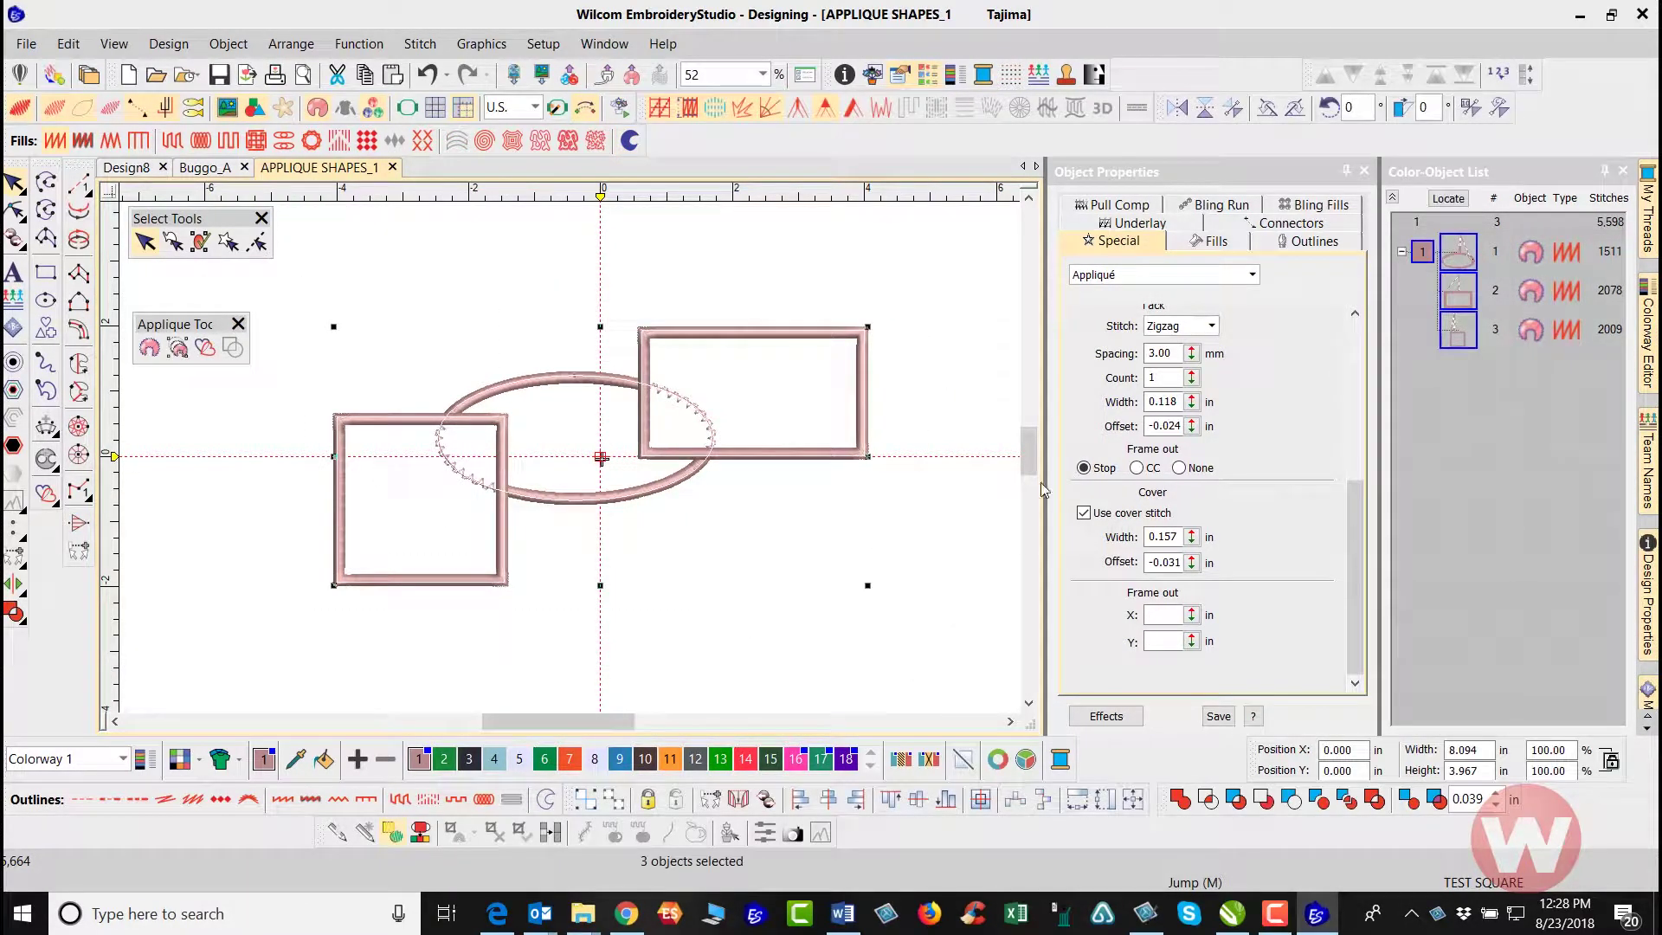
click(1158, 224)
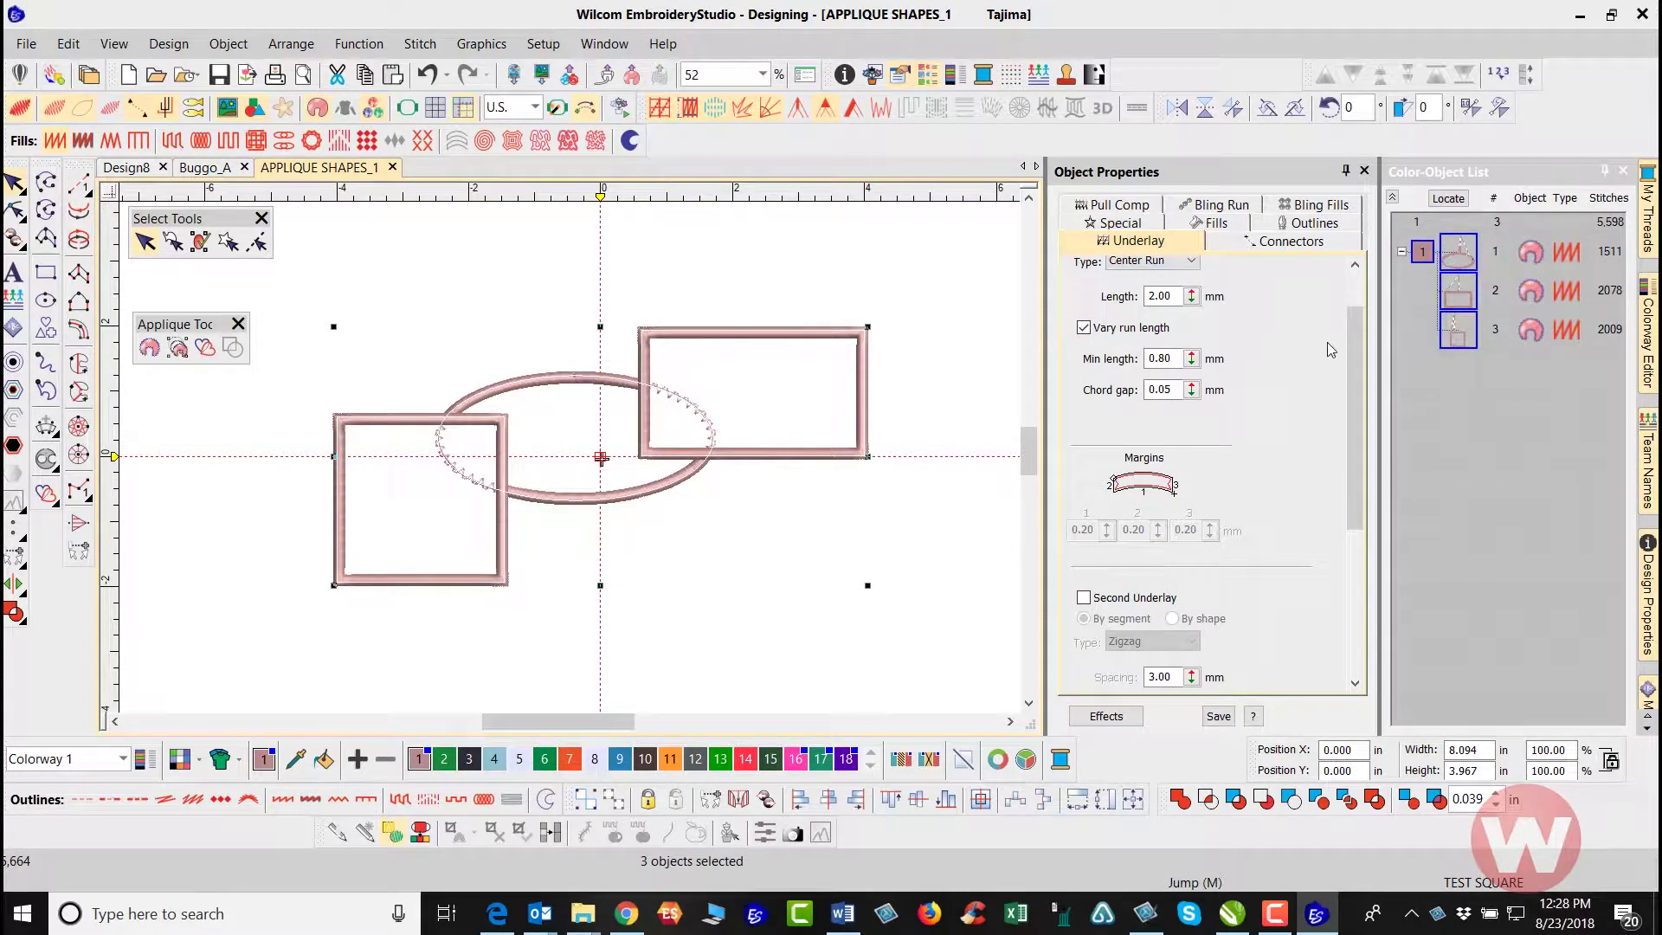
scroll(1350, 310, up, 2)
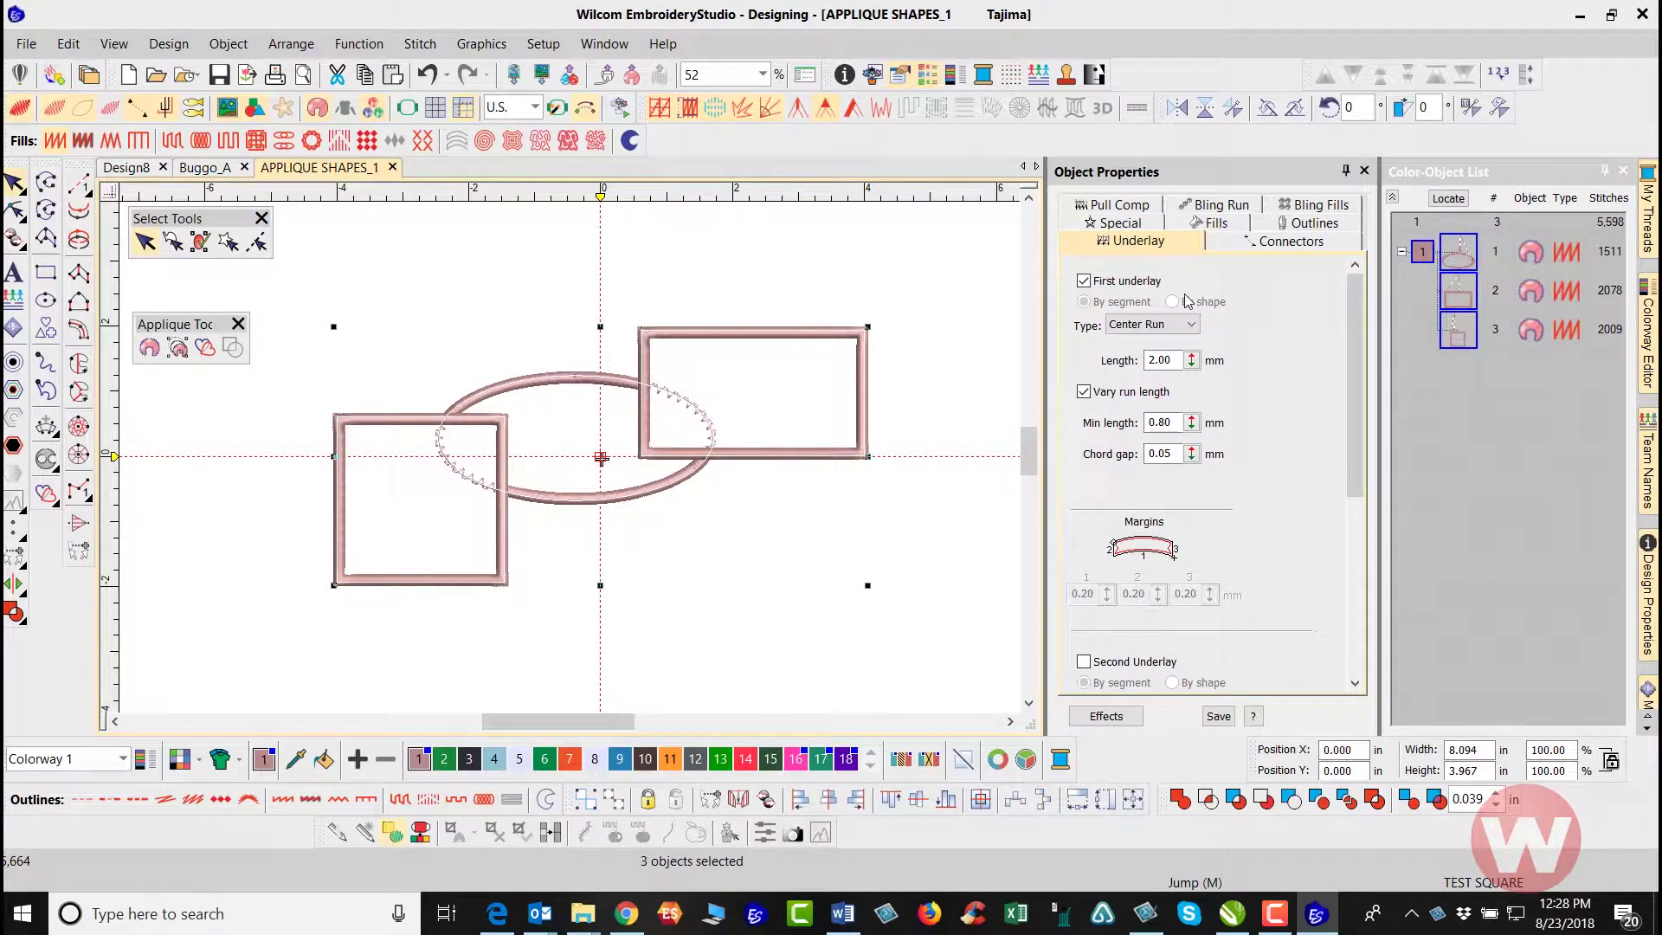
click(1083, 281)
click(964, 279)
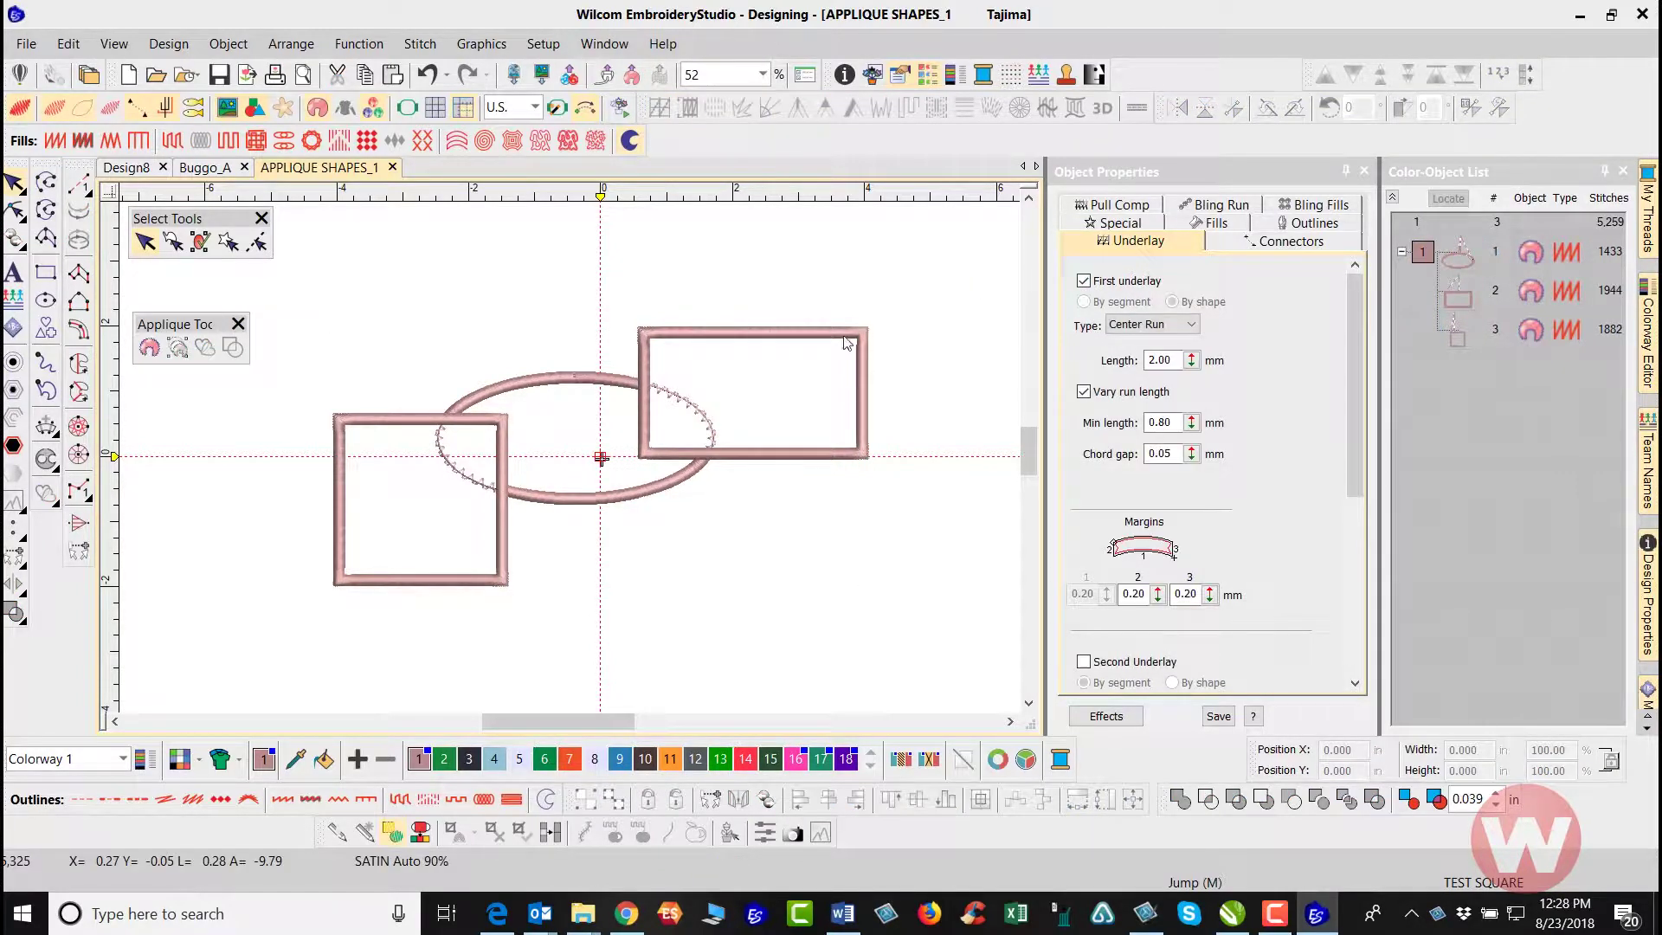
Step: Play the design's full stitch-out in Stitch Player, pausing after the guide and cutting runs and adjusting the playback speed
scroll(759, 407, up, 1)
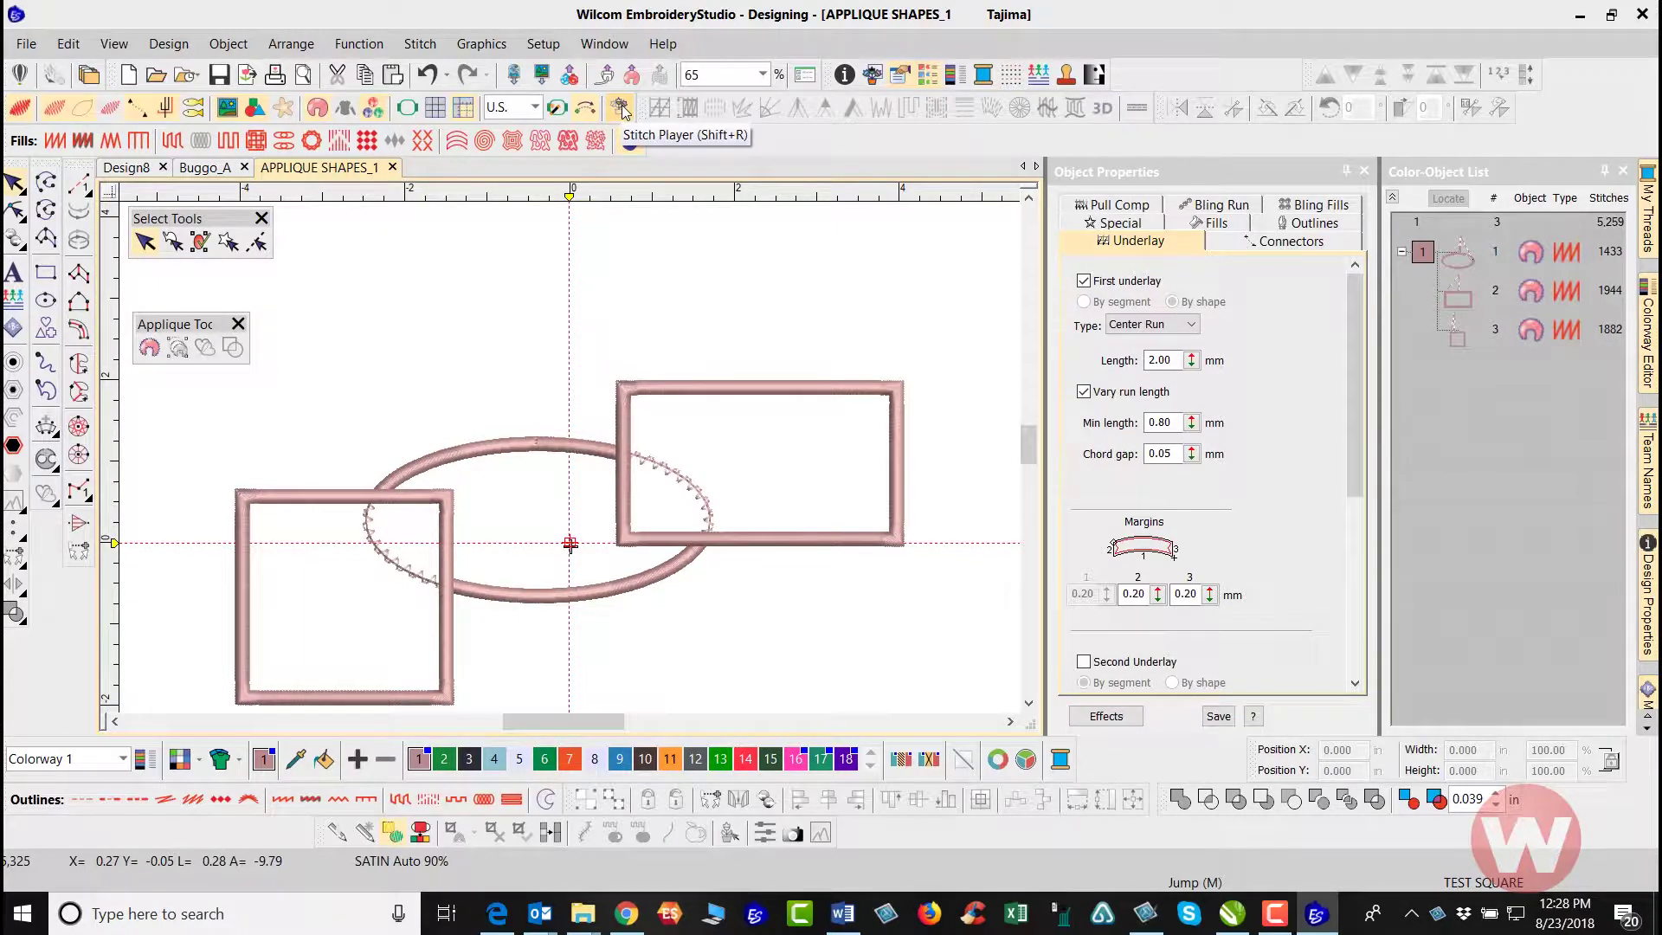
click(621, 109)
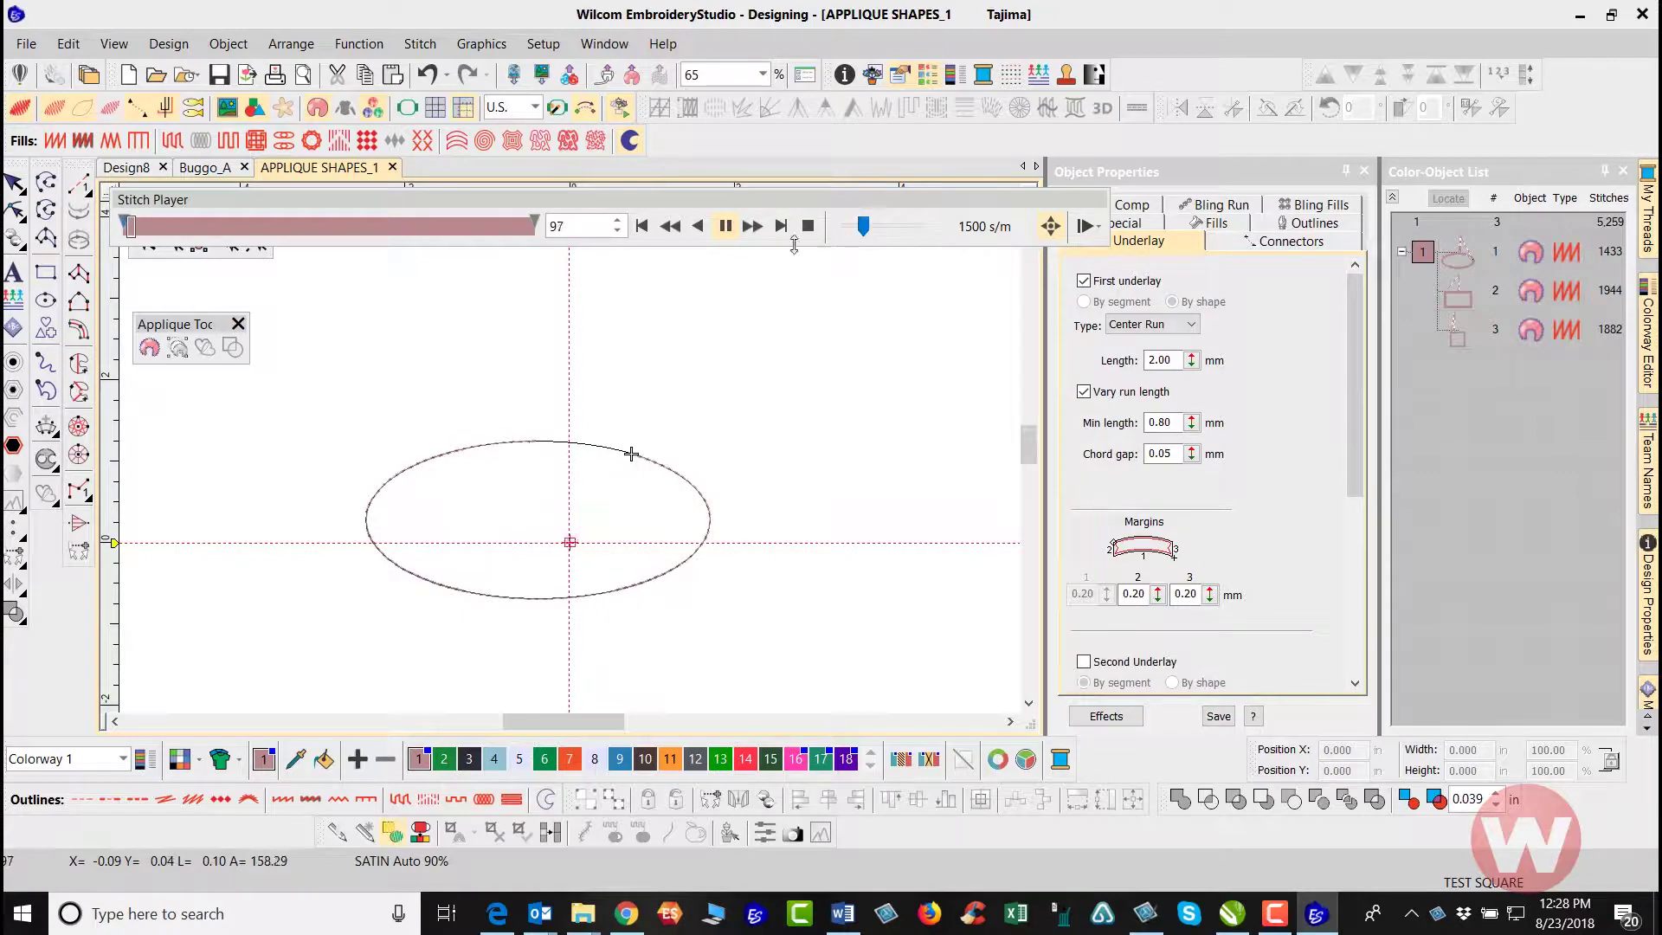
click(724, 226)
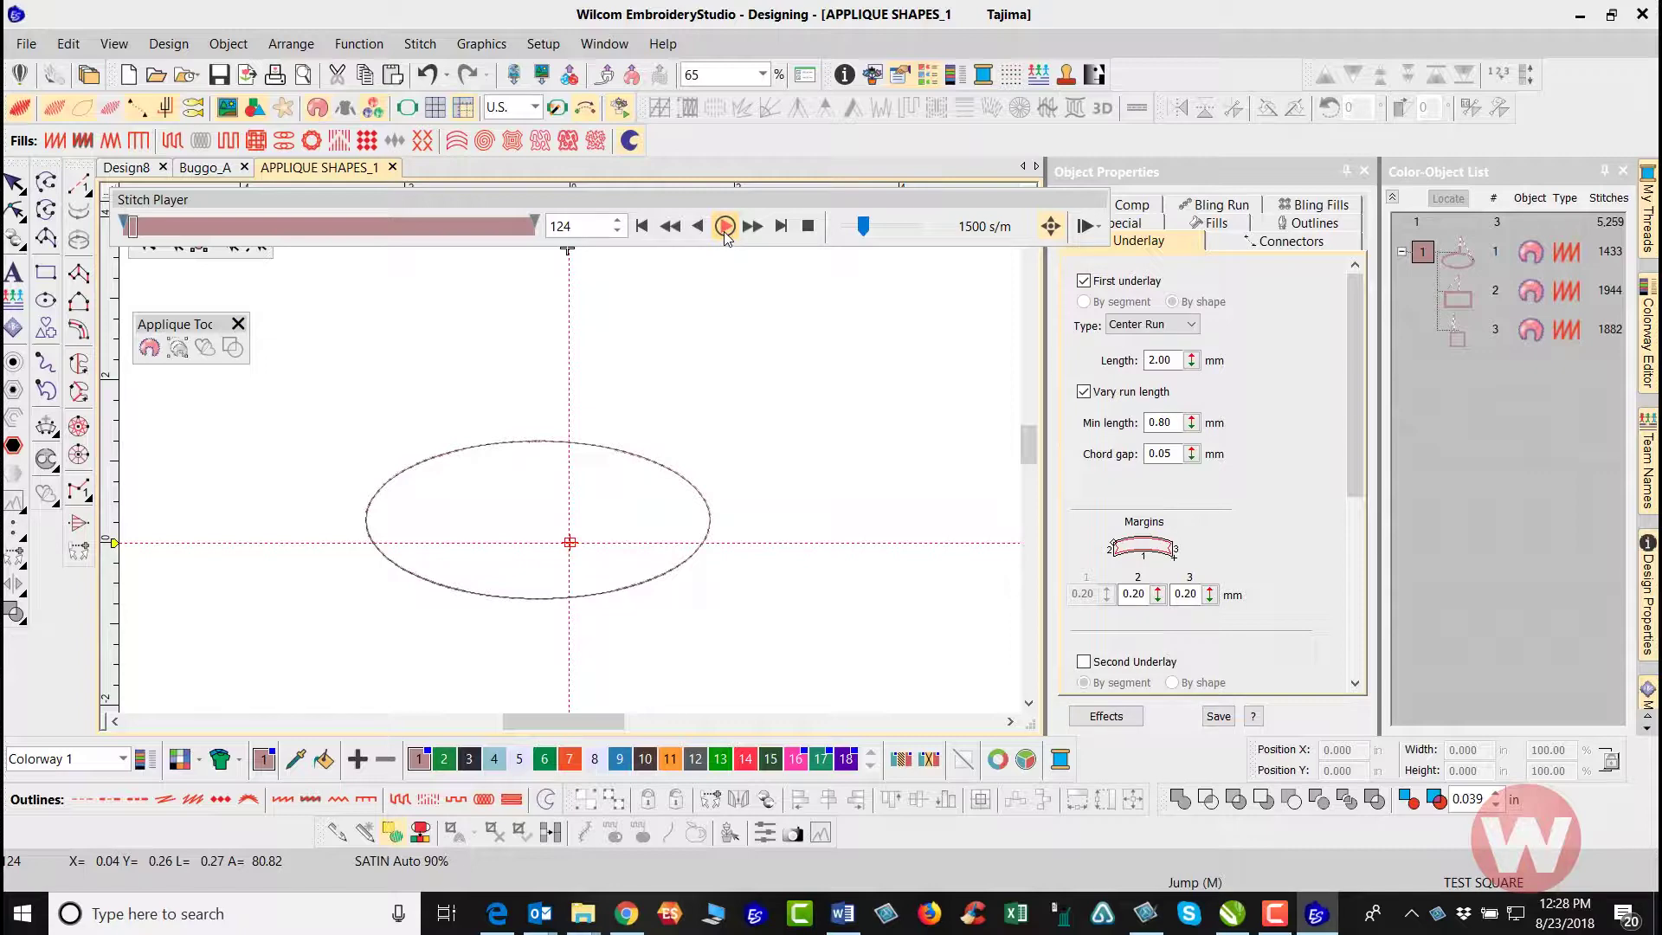
click(725, 226)
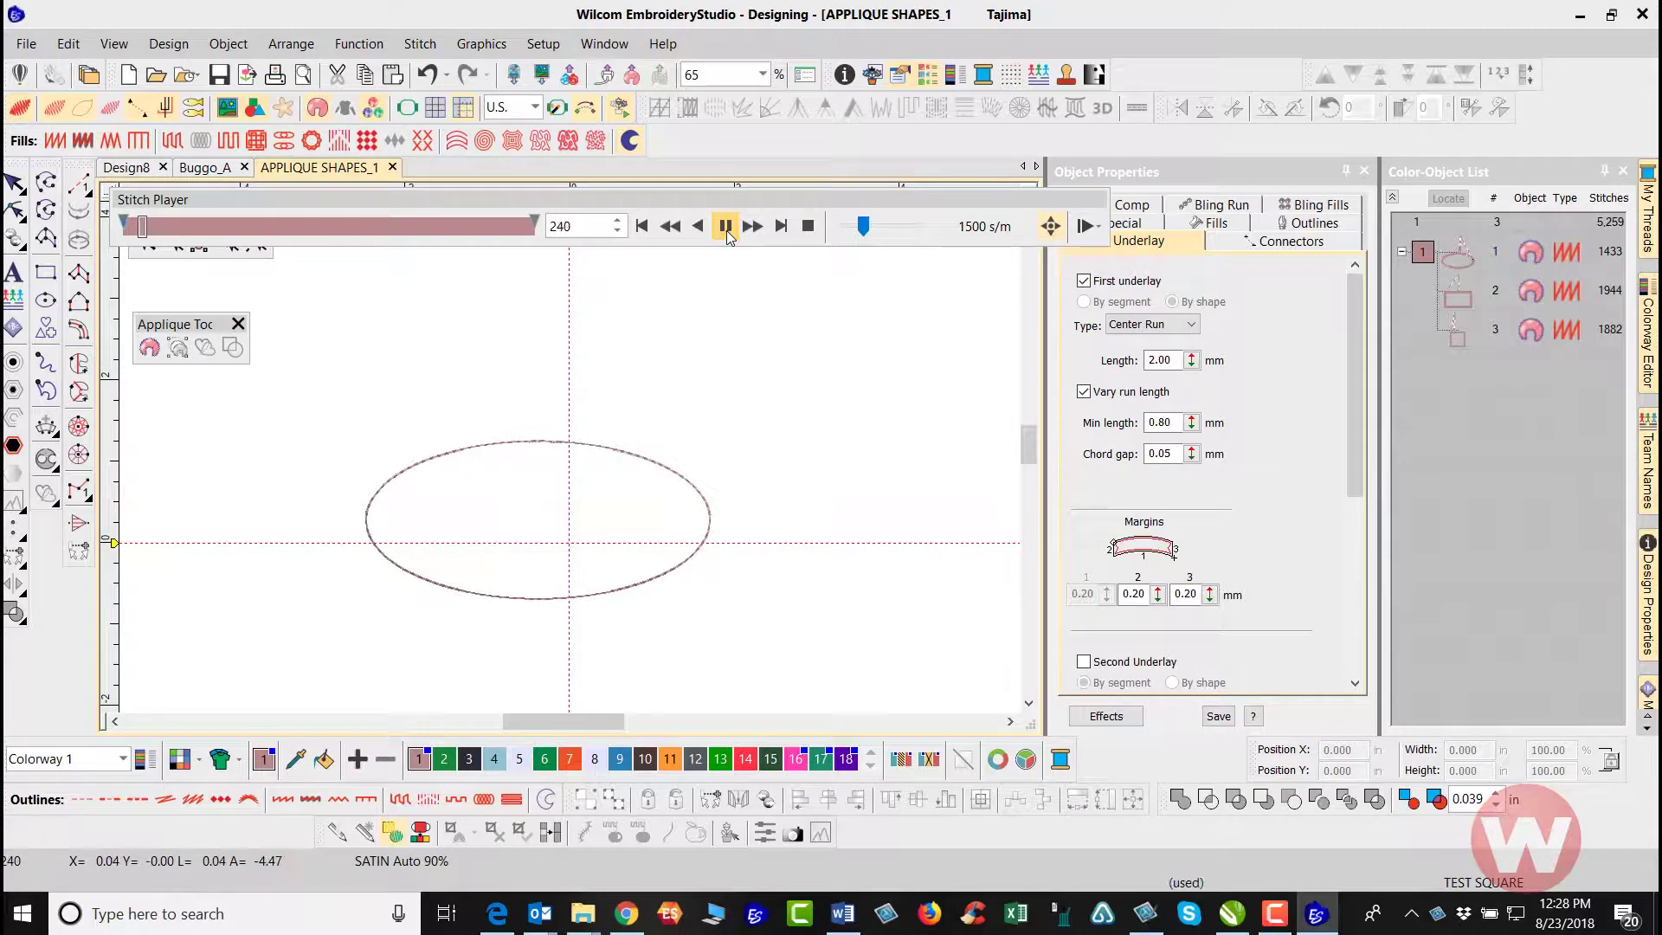
click(726, 226)
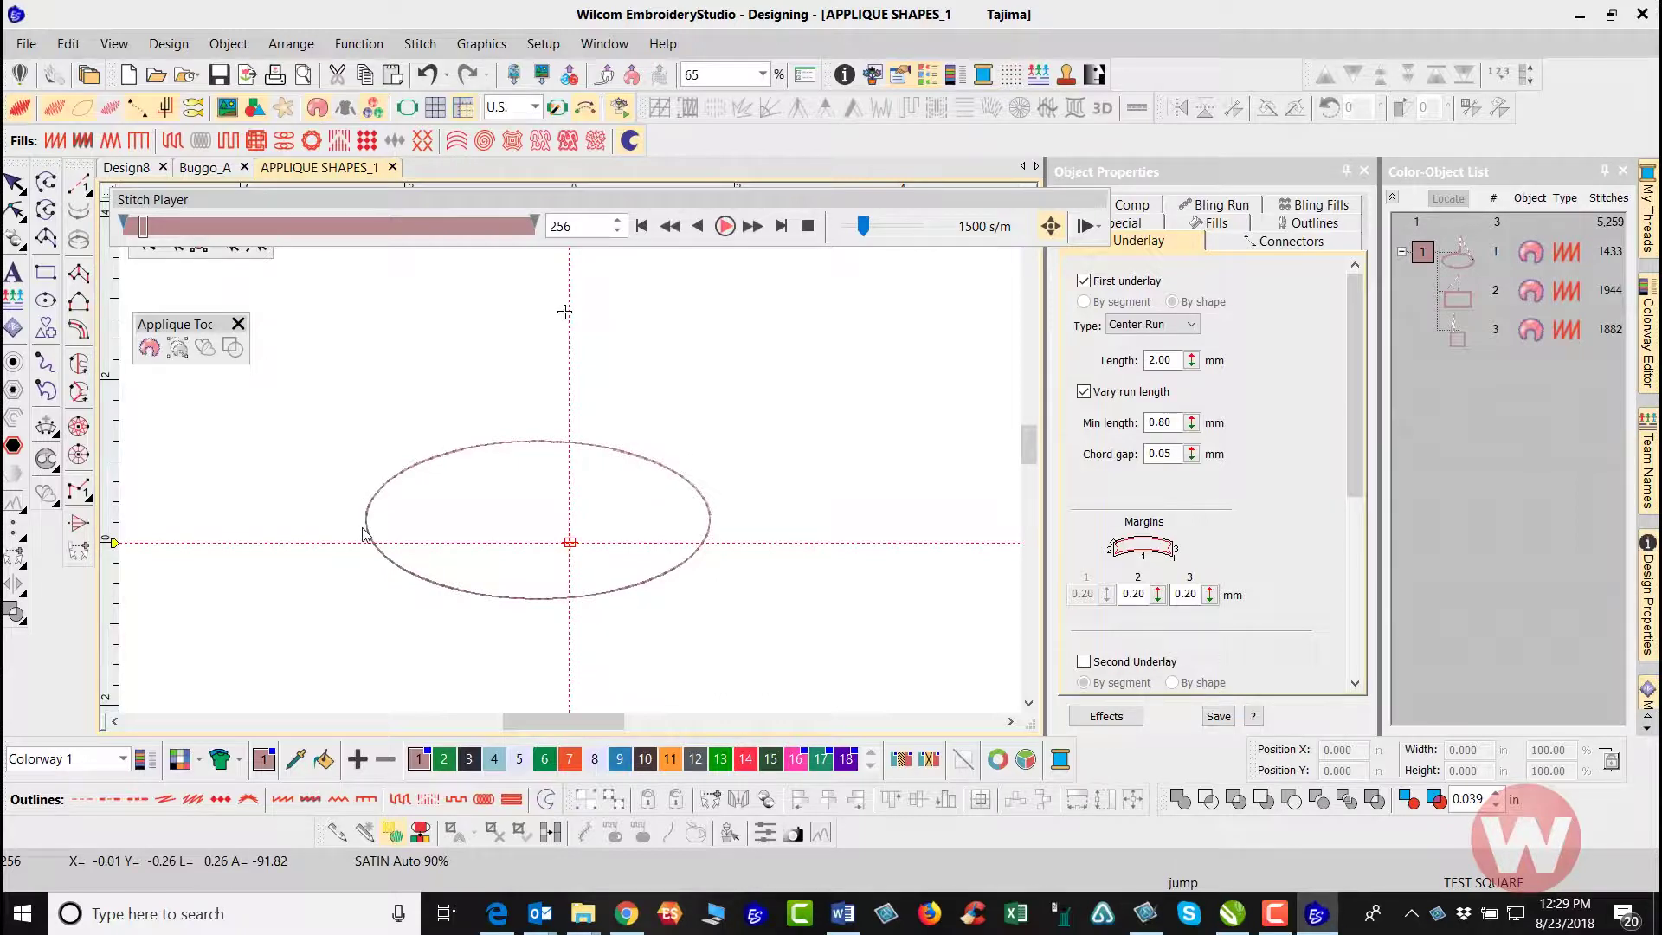
click(725, 226)
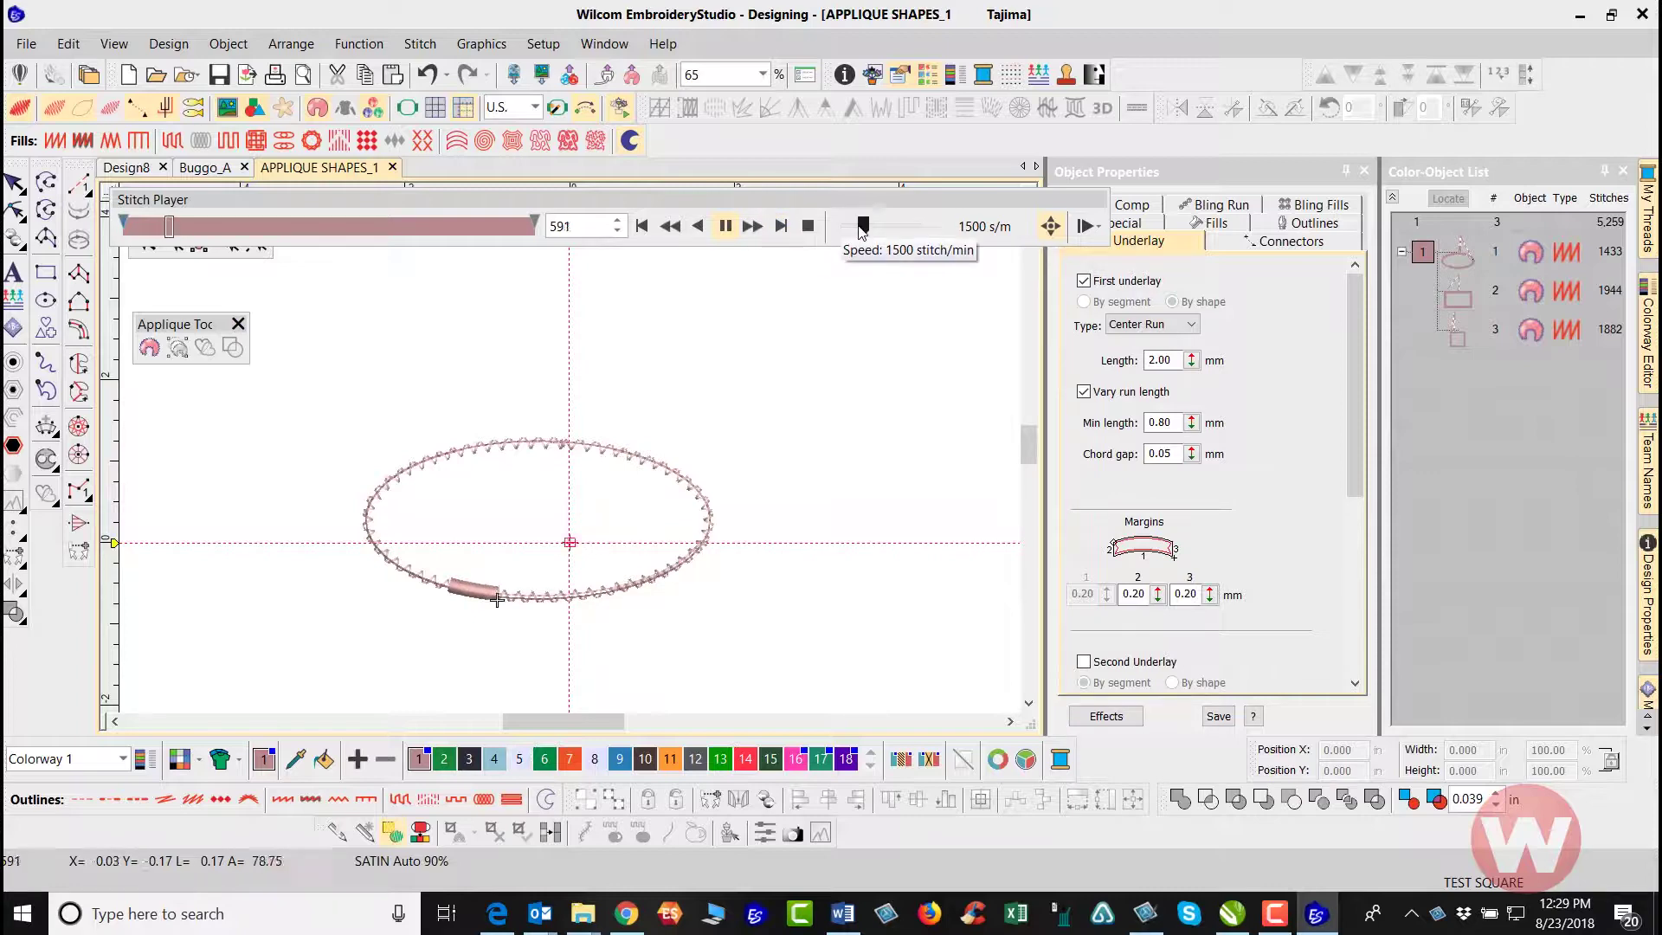
drag(869, 231, 897, 234)
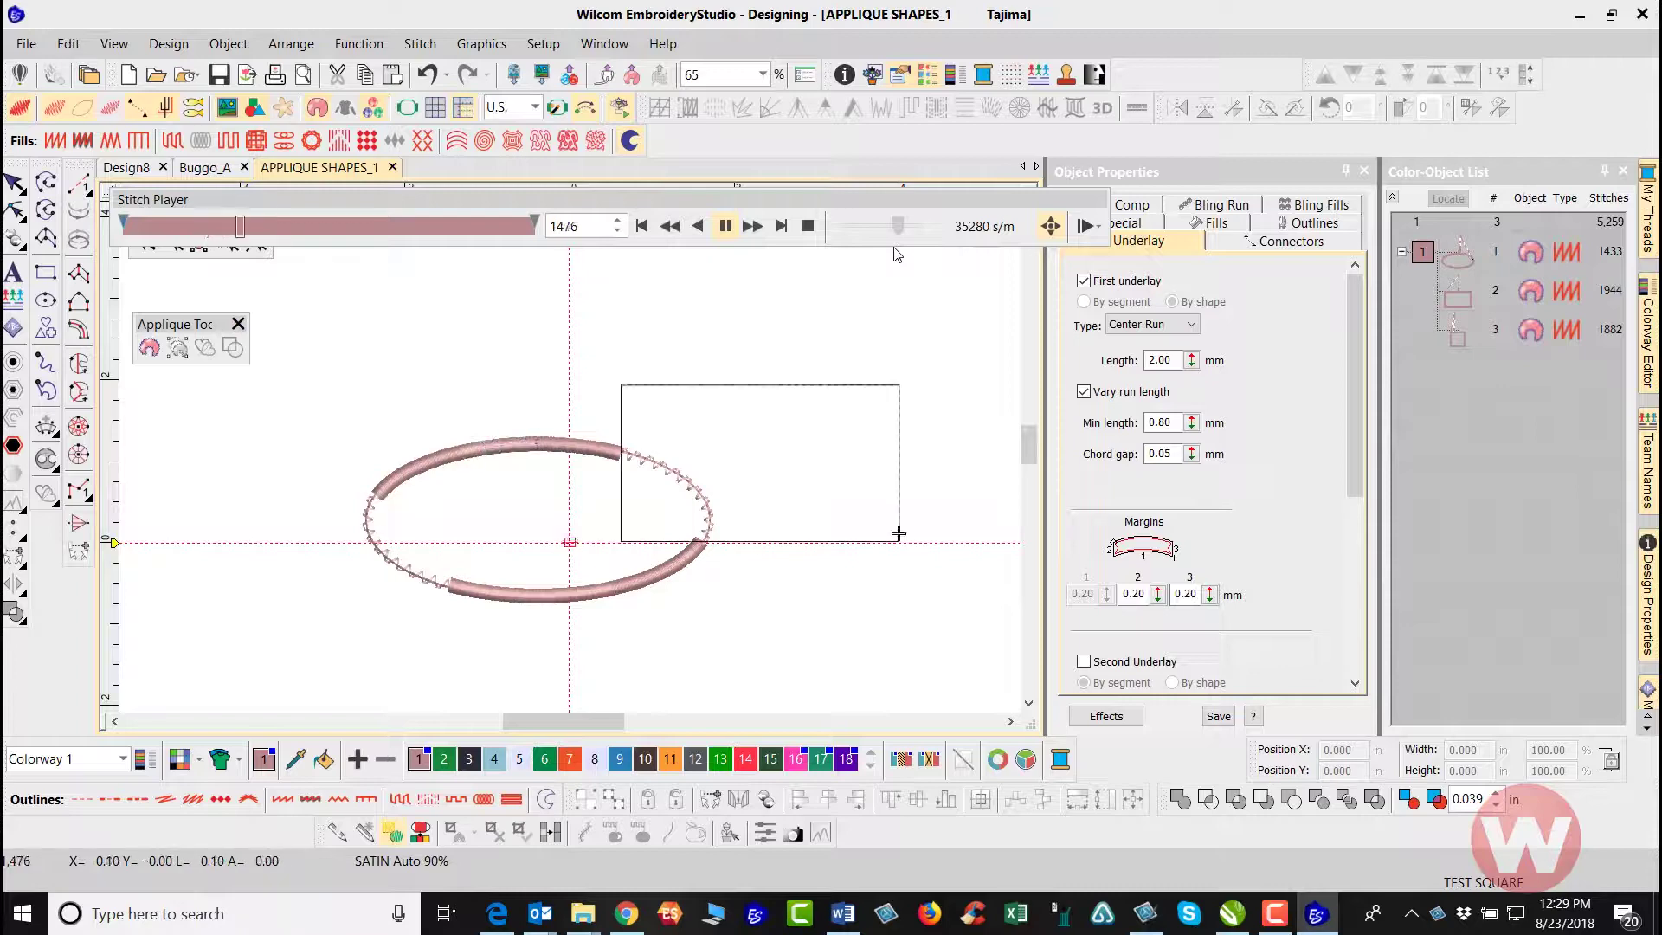
drag(897, 255, 886, 255)
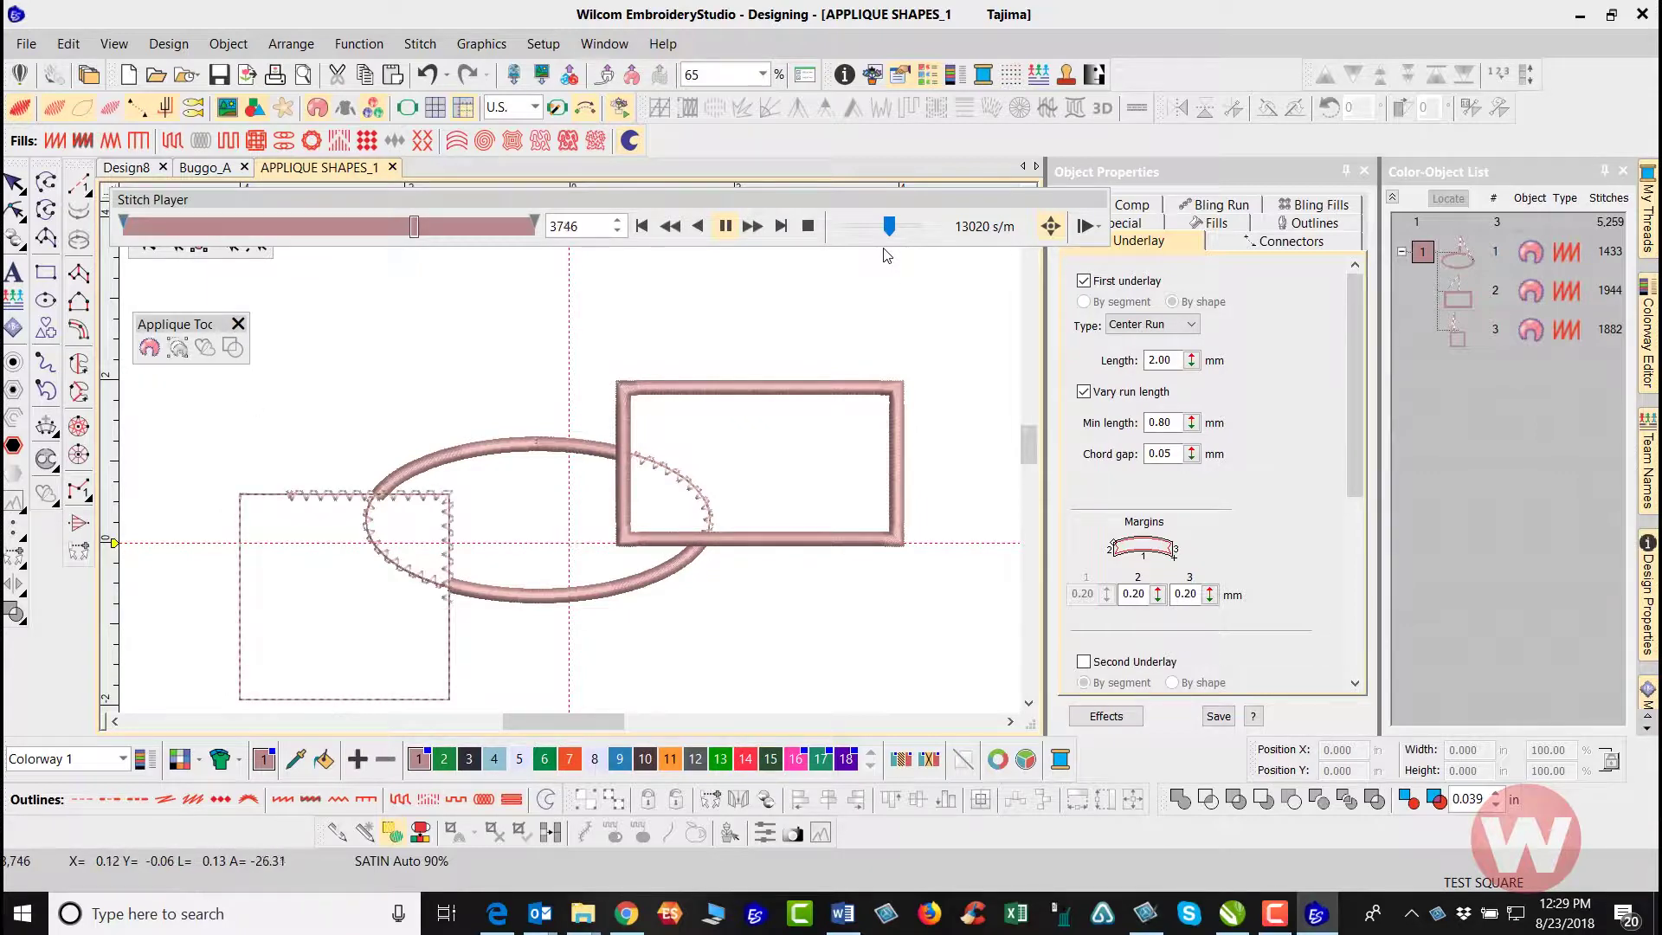
drag(888, 227, 880, 227)
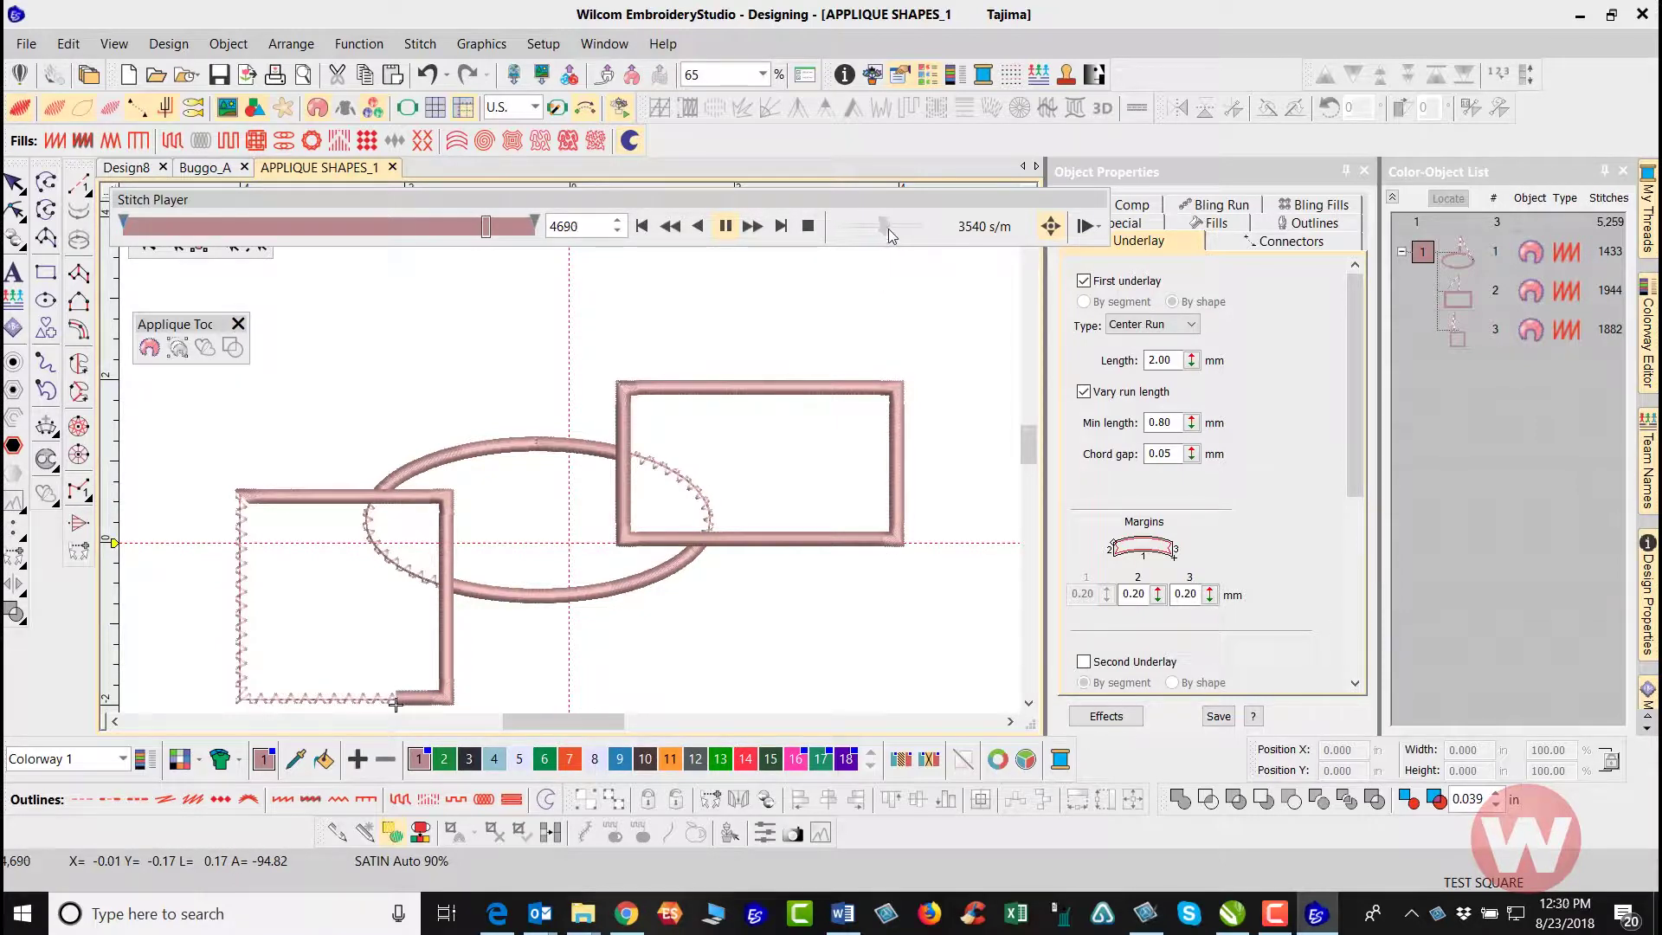
drag(888, 228, 894, 230)
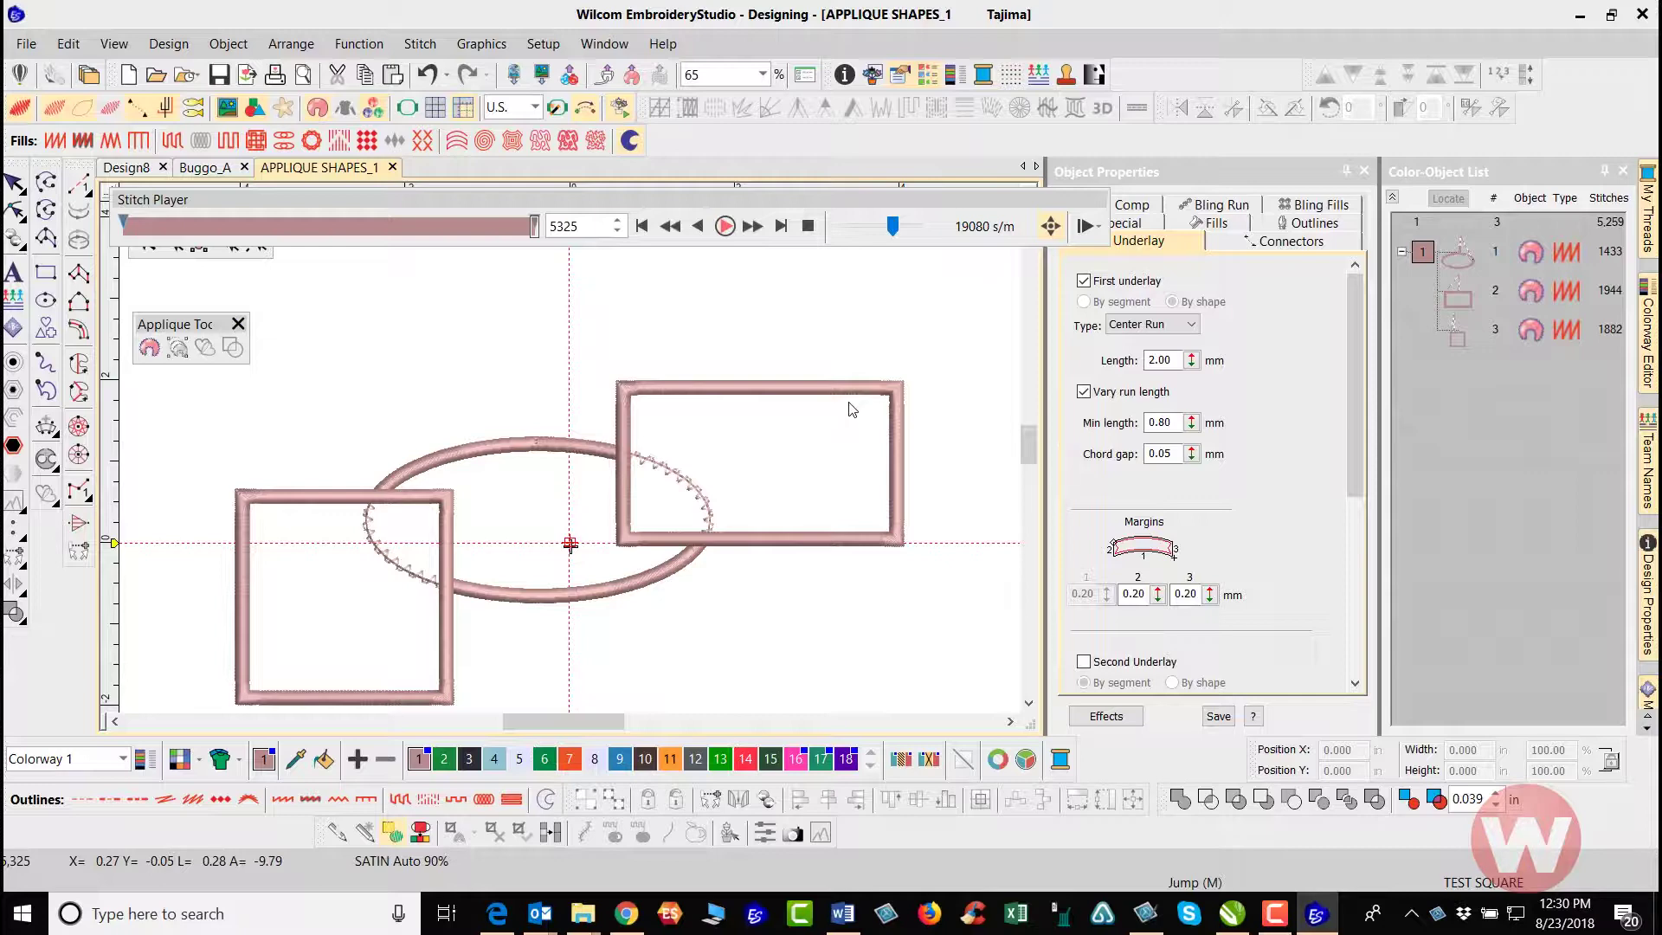
Step: Break apart the three appliqué objects into their separate components and review the resulting sequence in the color-object list
click(1422, 253)
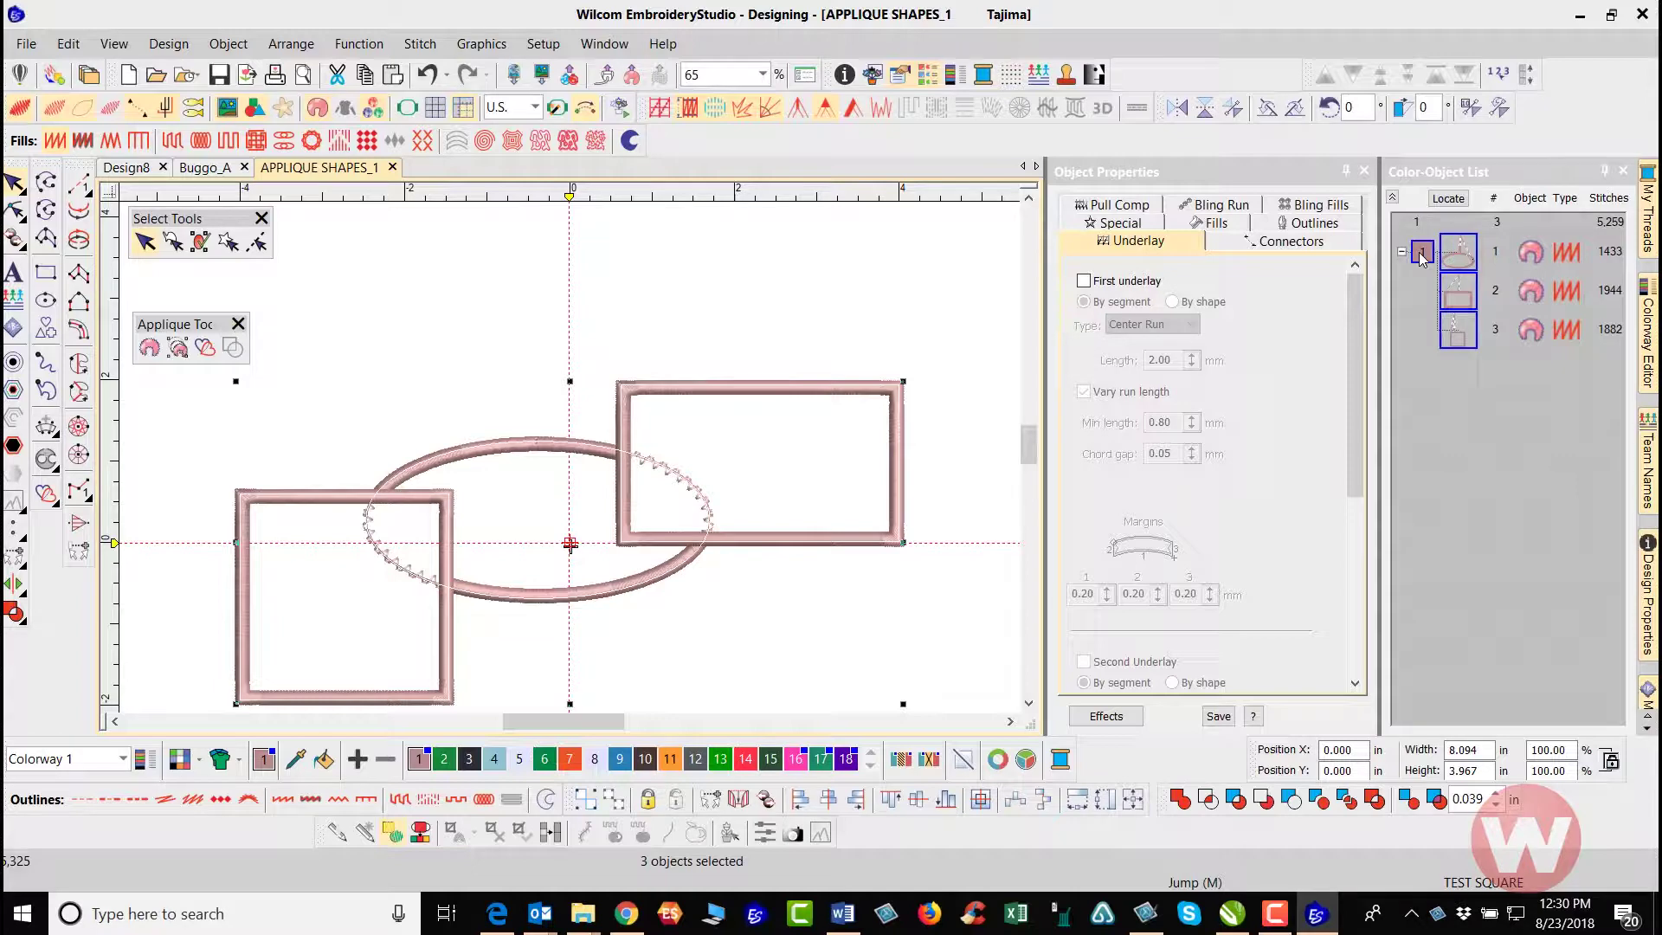
right_click(1422, 257)
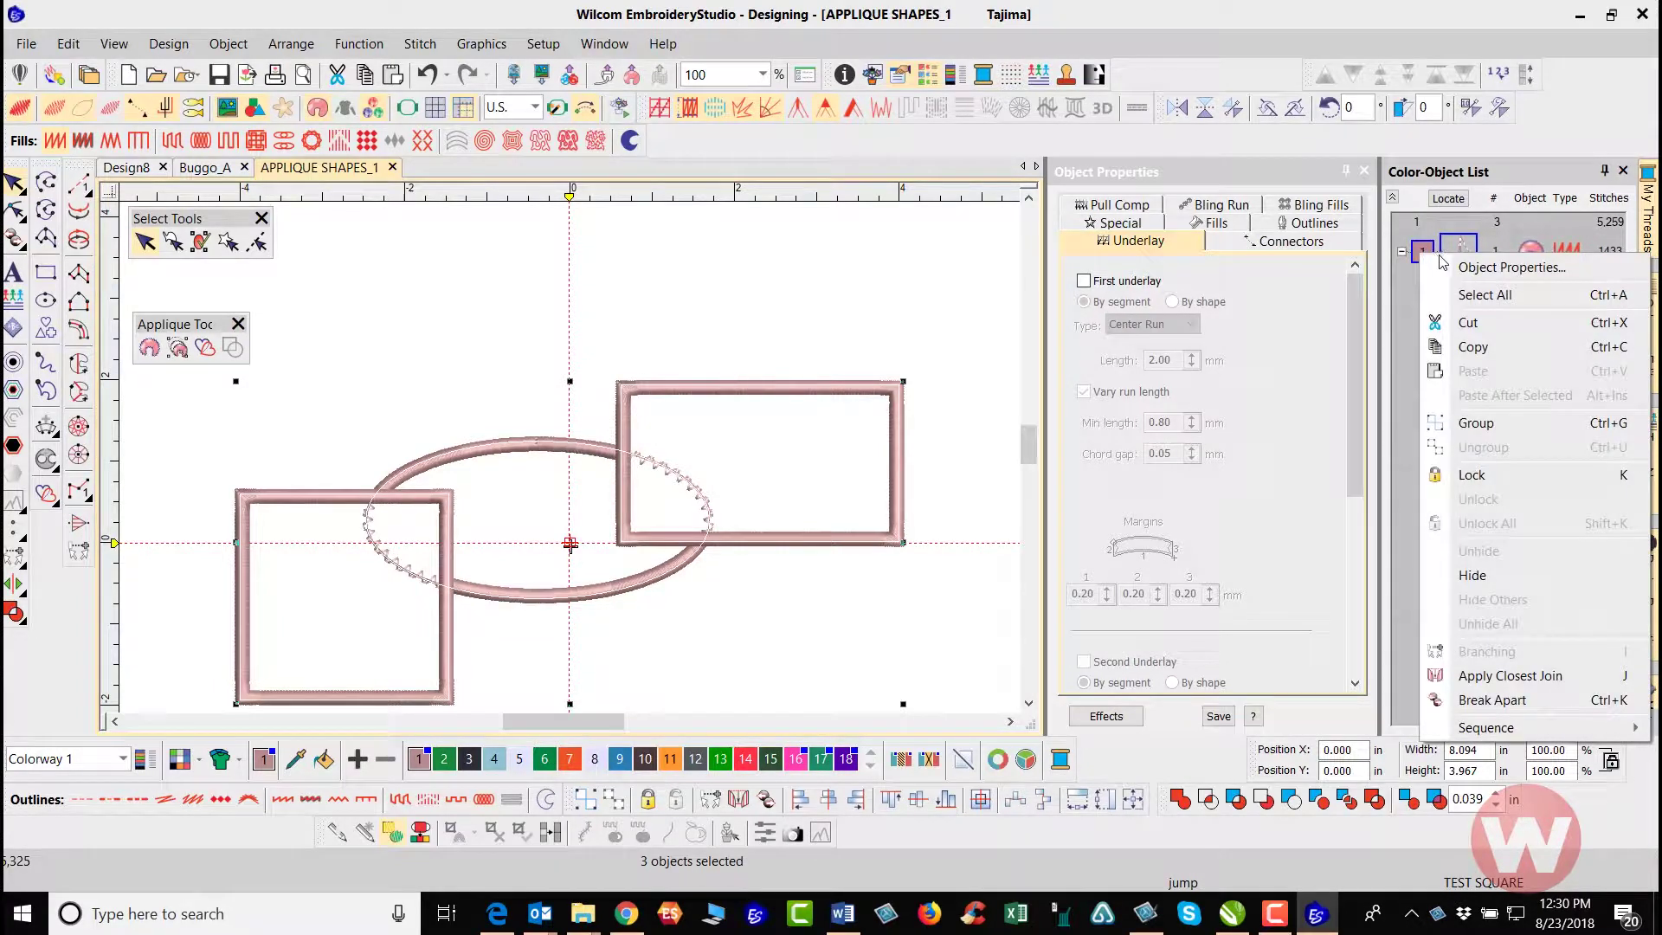
click(1502, 699)
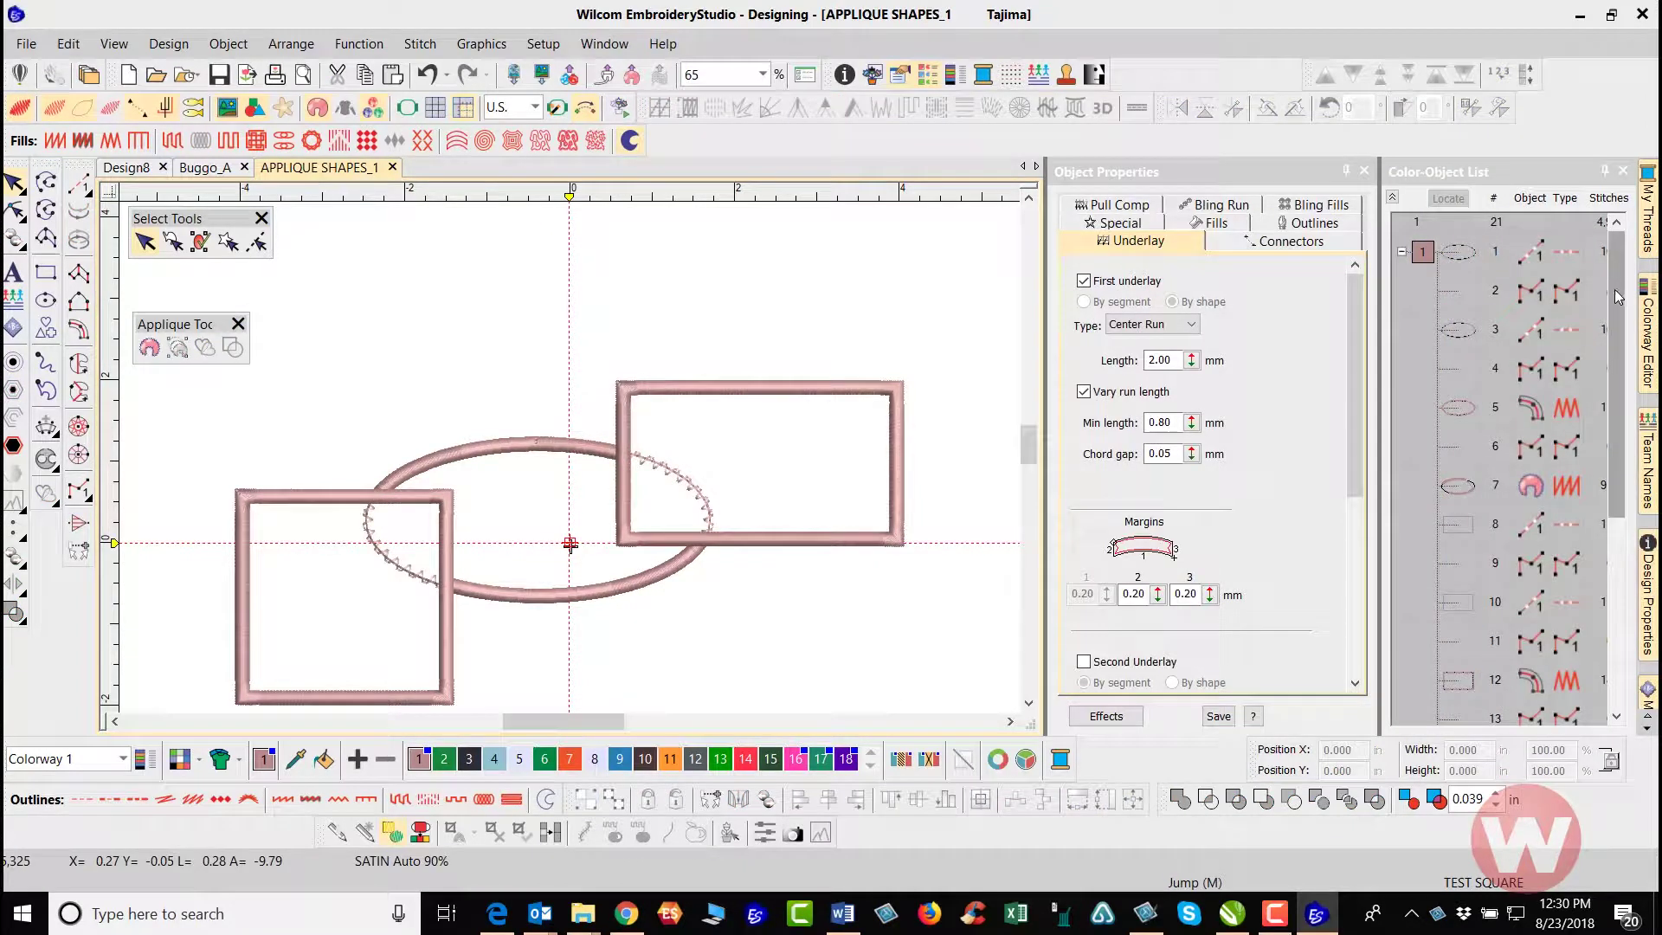
drag(1614, 289, 1634, 512)
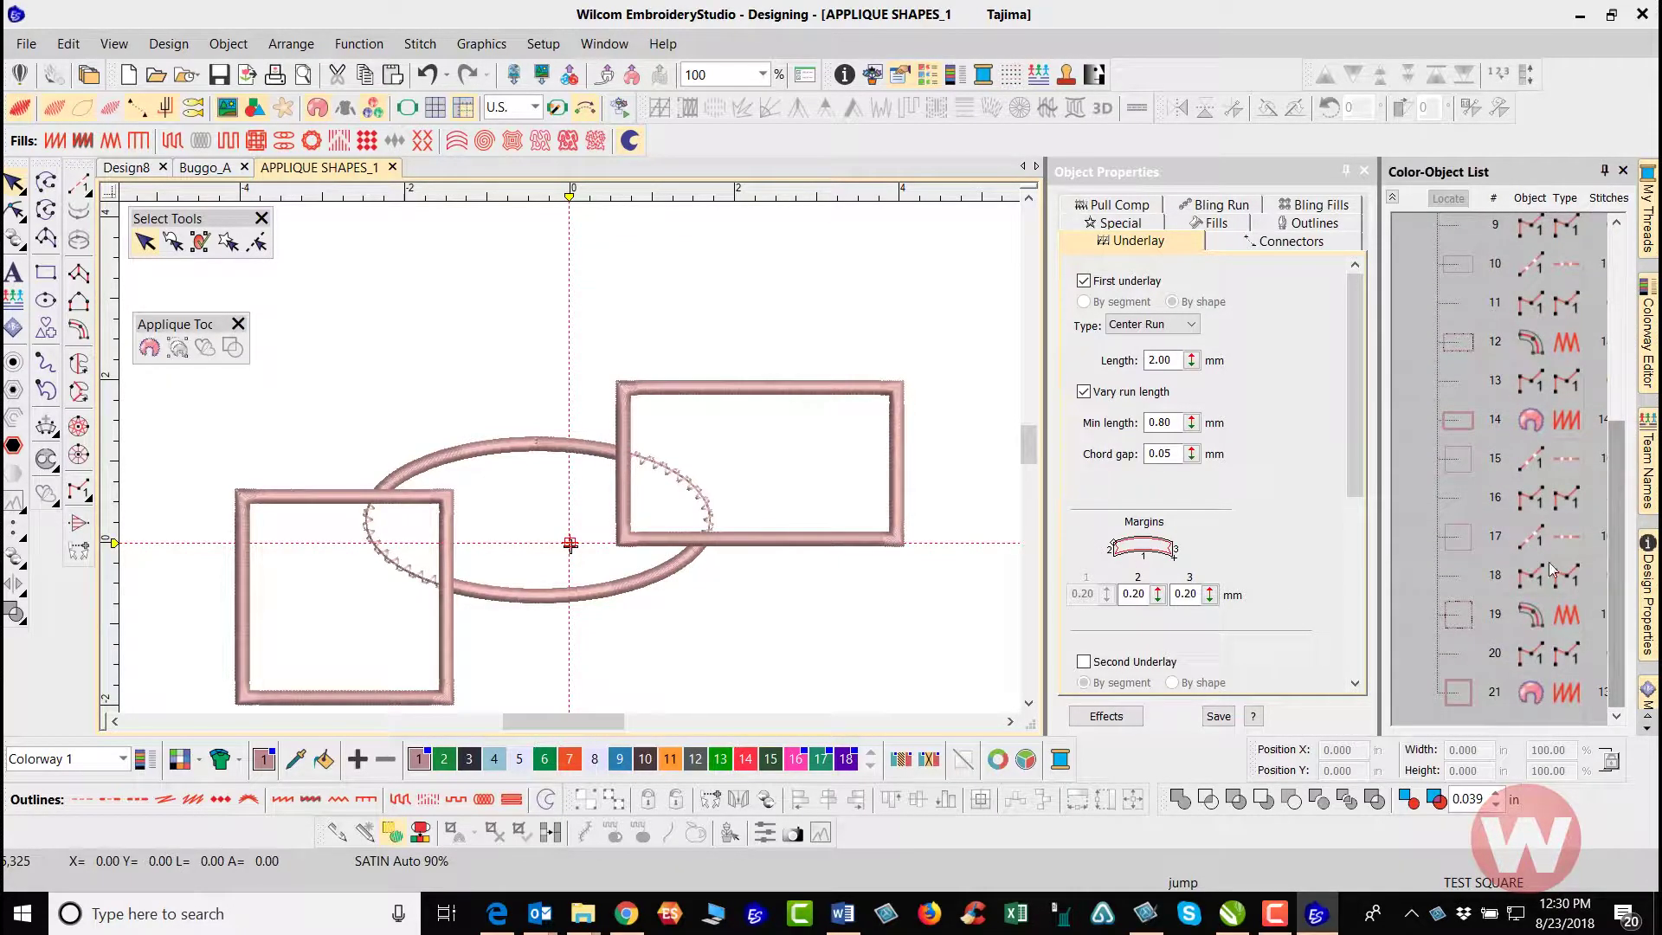
drag(1613, 495, 1596, 541)
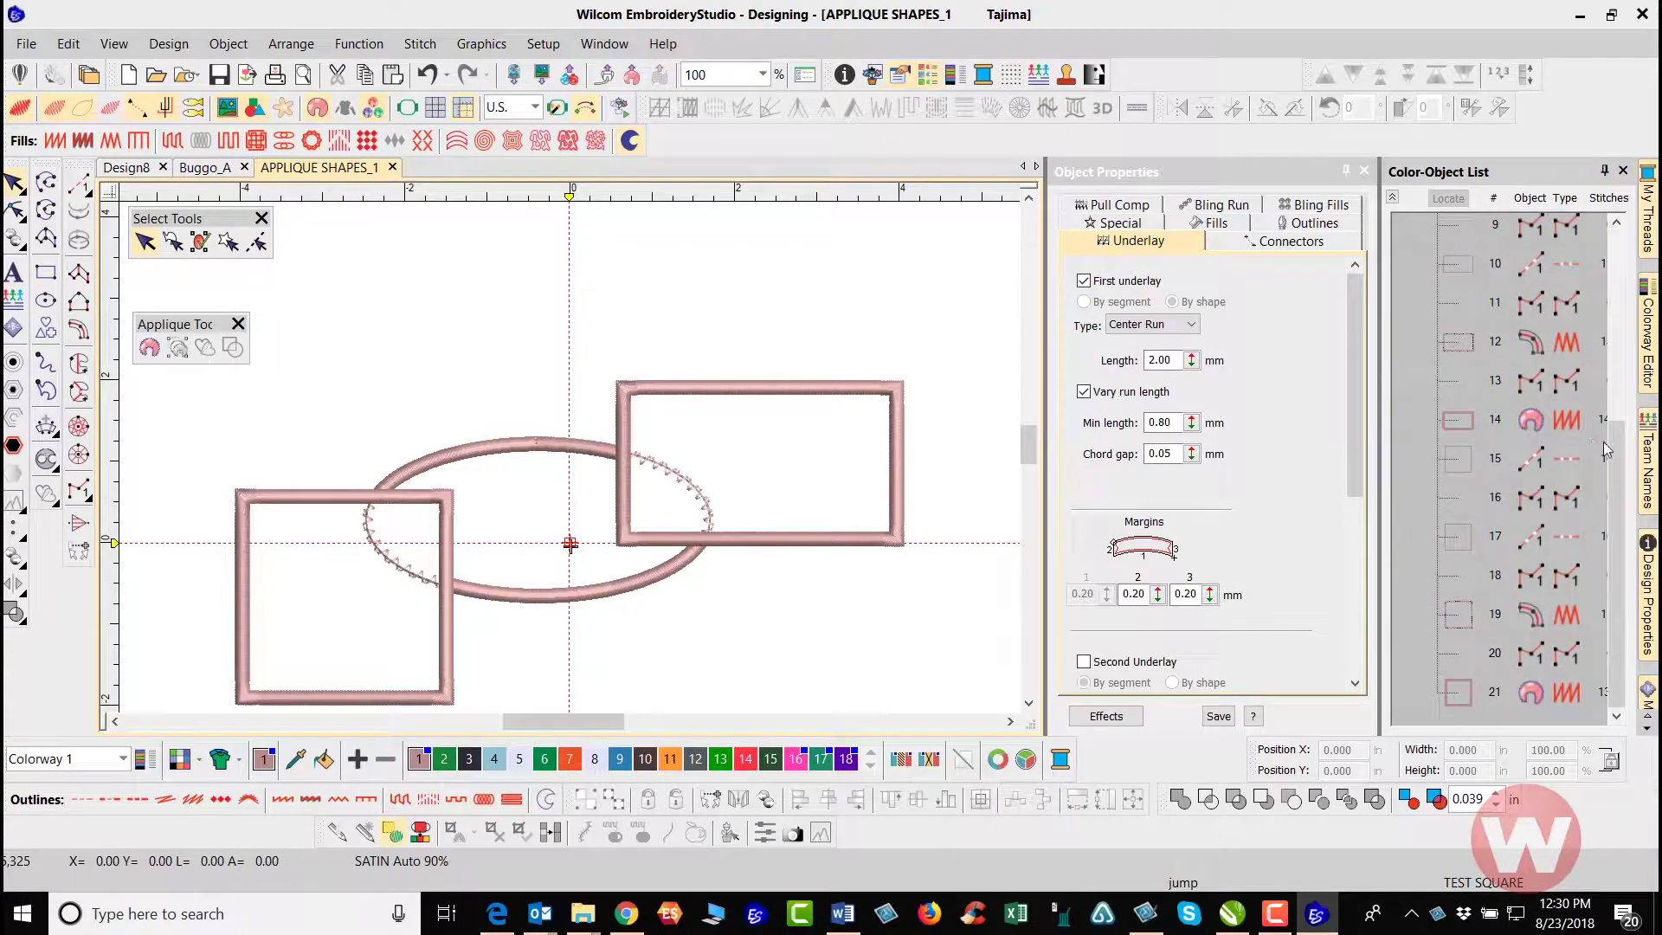
drag(1606, 449, 1621, 228)
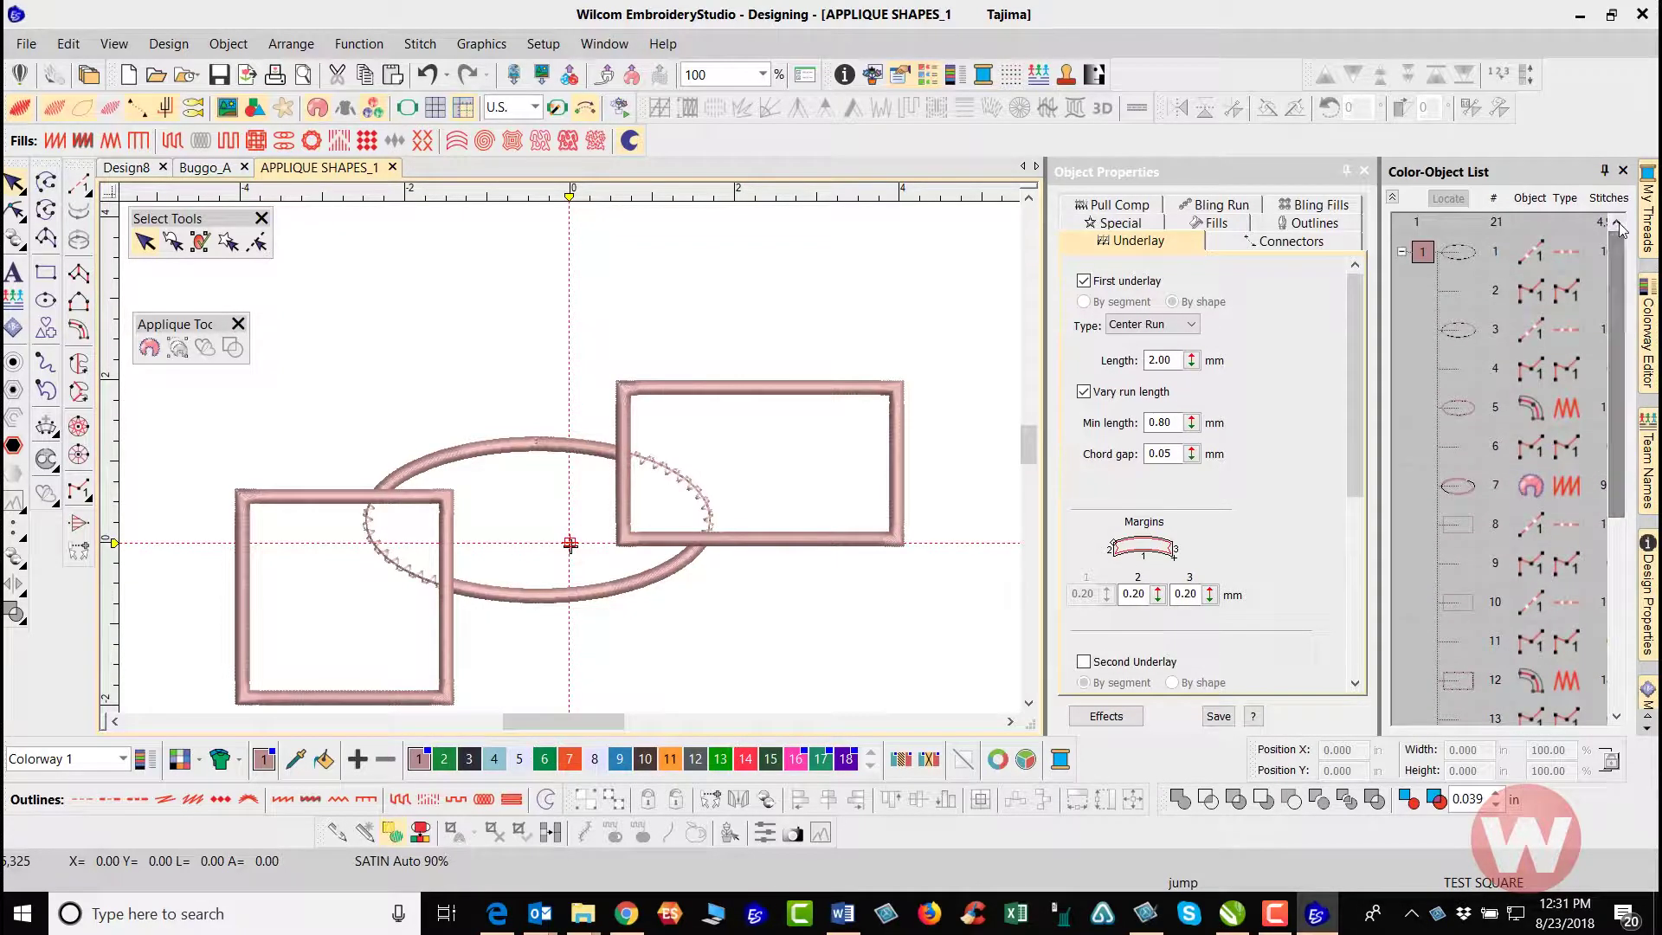
Step: Undo the break-apart to restore the three original appliqué objects
drag(1615, 299, 1591, 499)
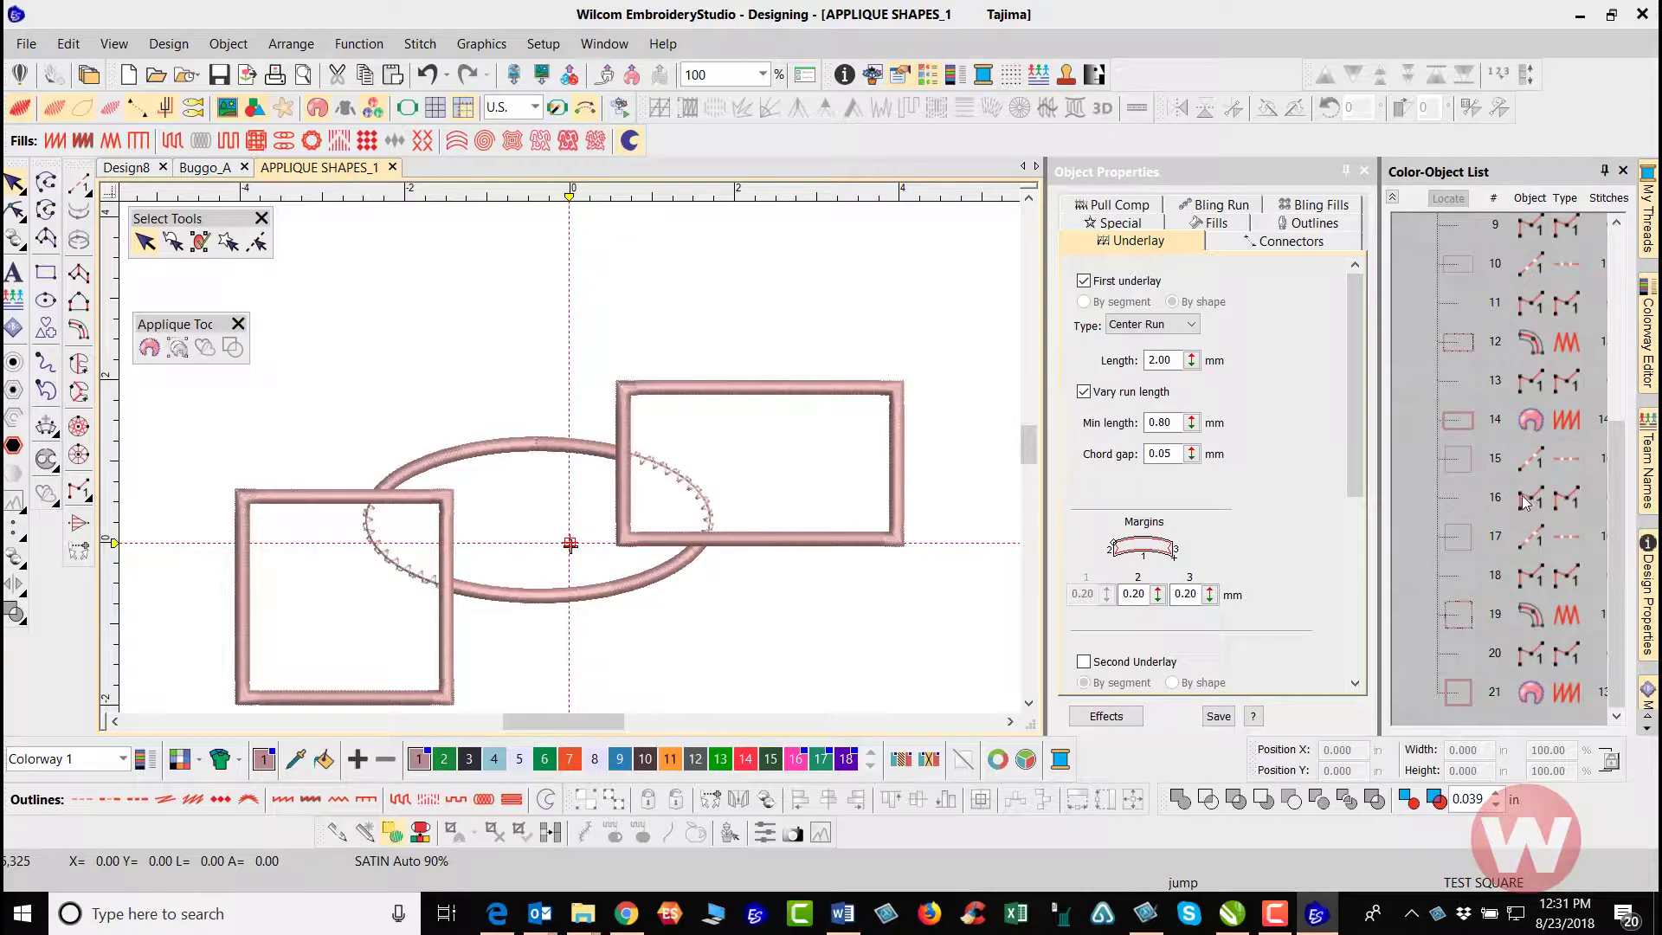
click(1459, 501)
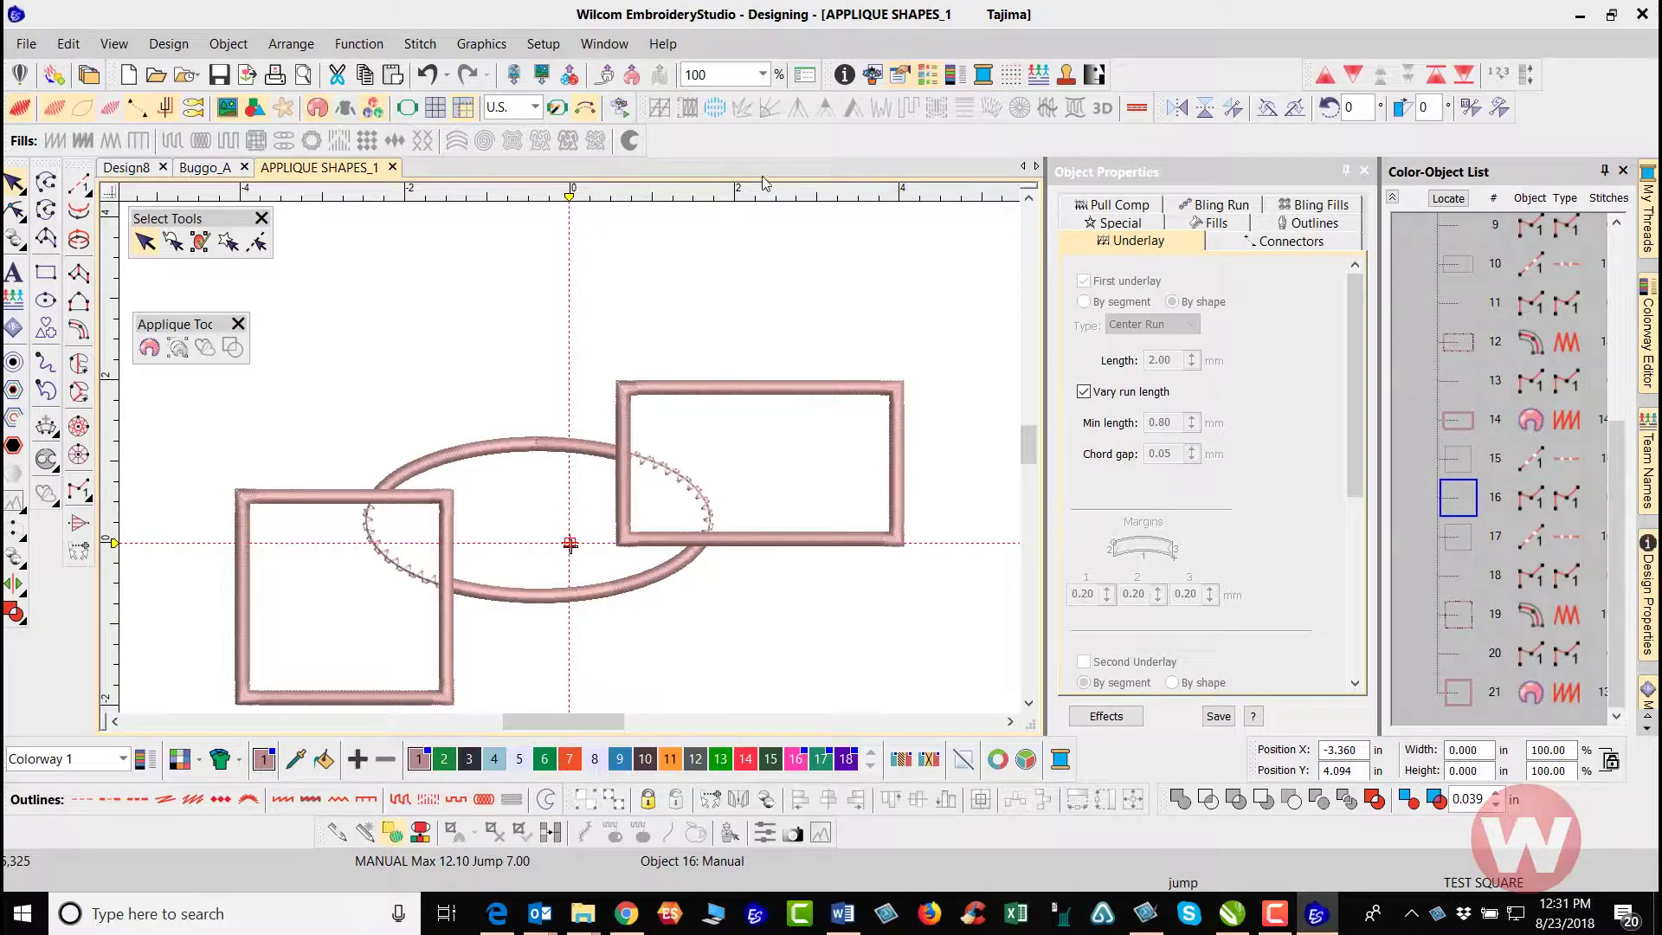
click(427, 74)
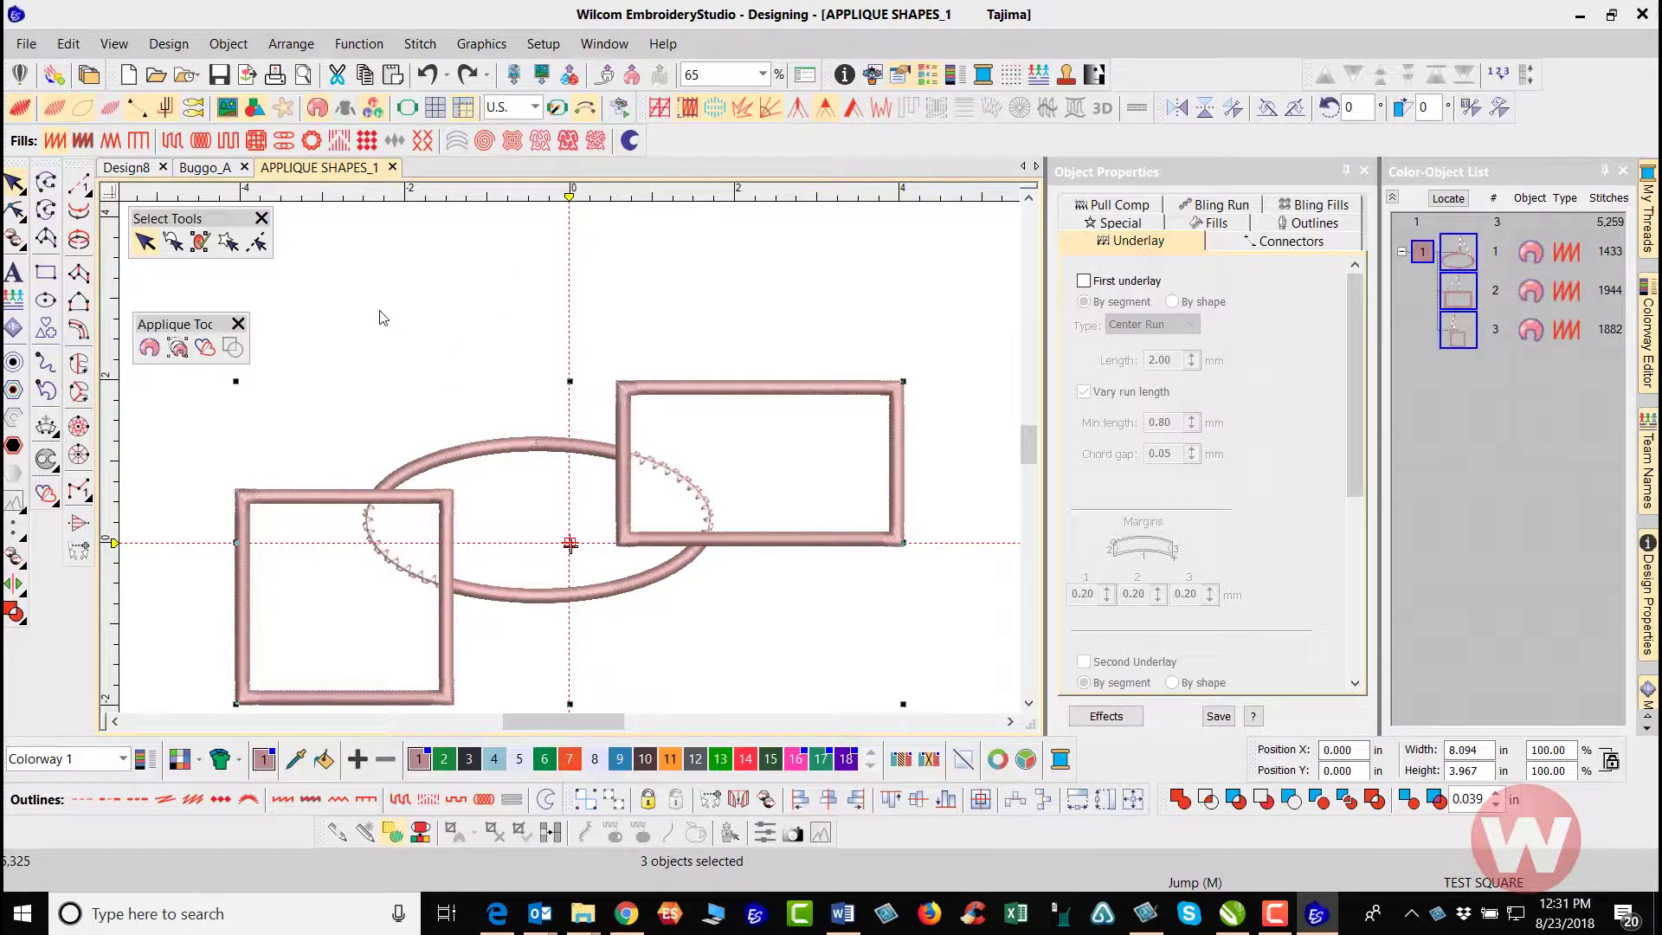
Step: Combine the components of the three selected appliqué objects, accepting that they are broken apart, and review the resulting sequence
click(177, 348)
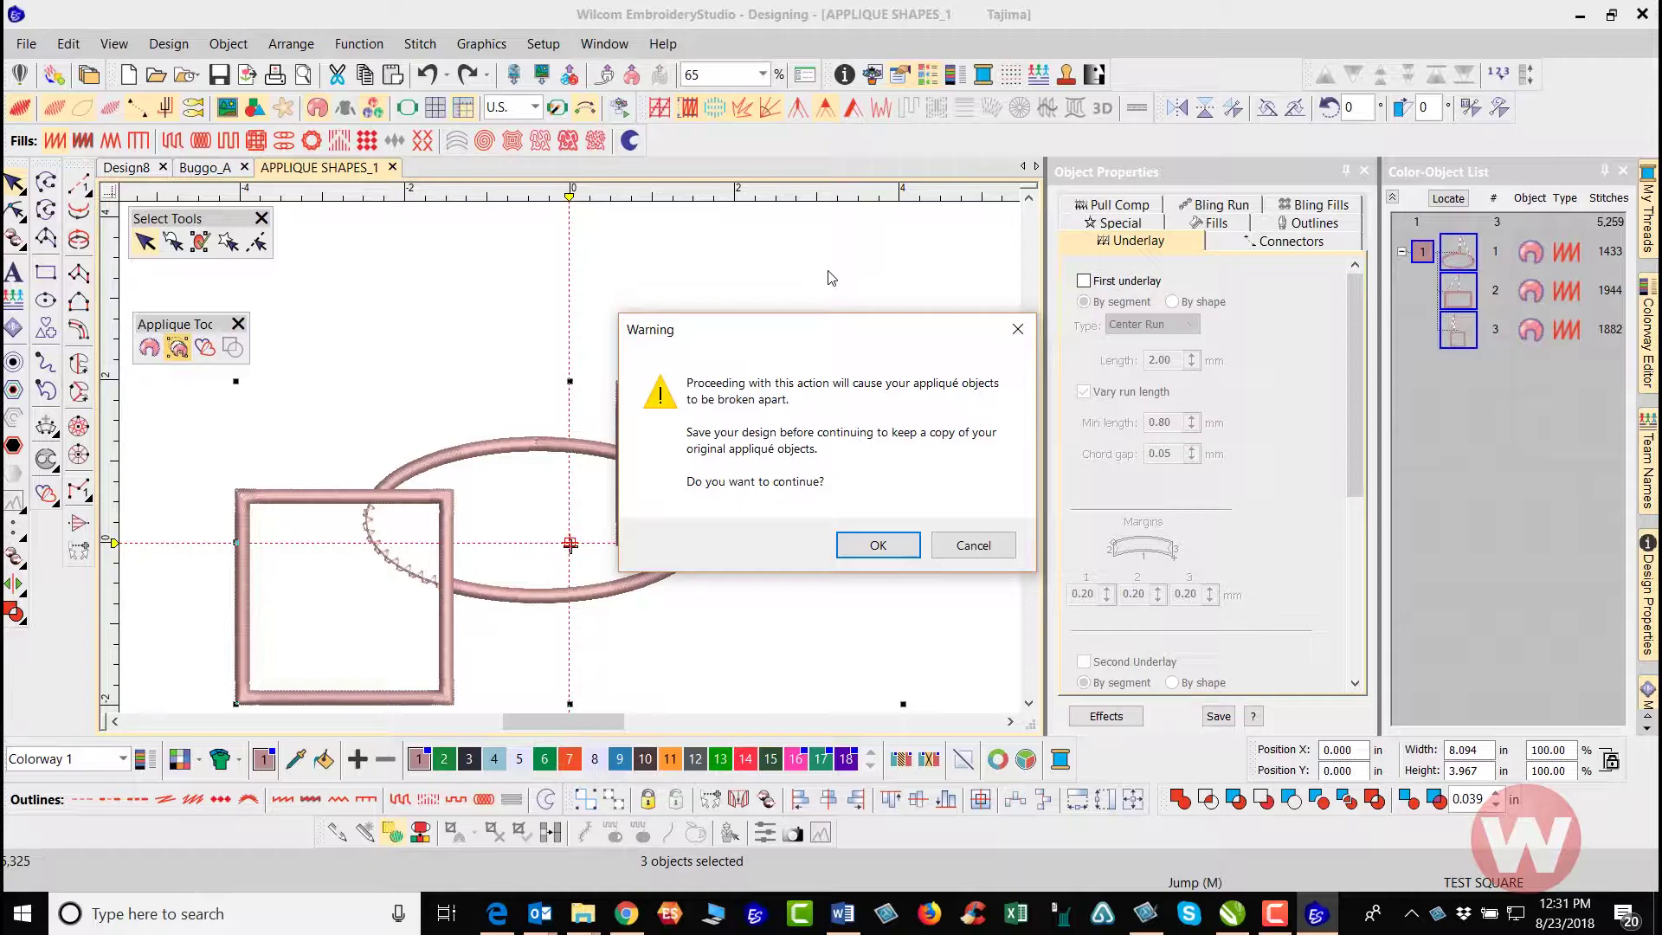
click(878, 545)
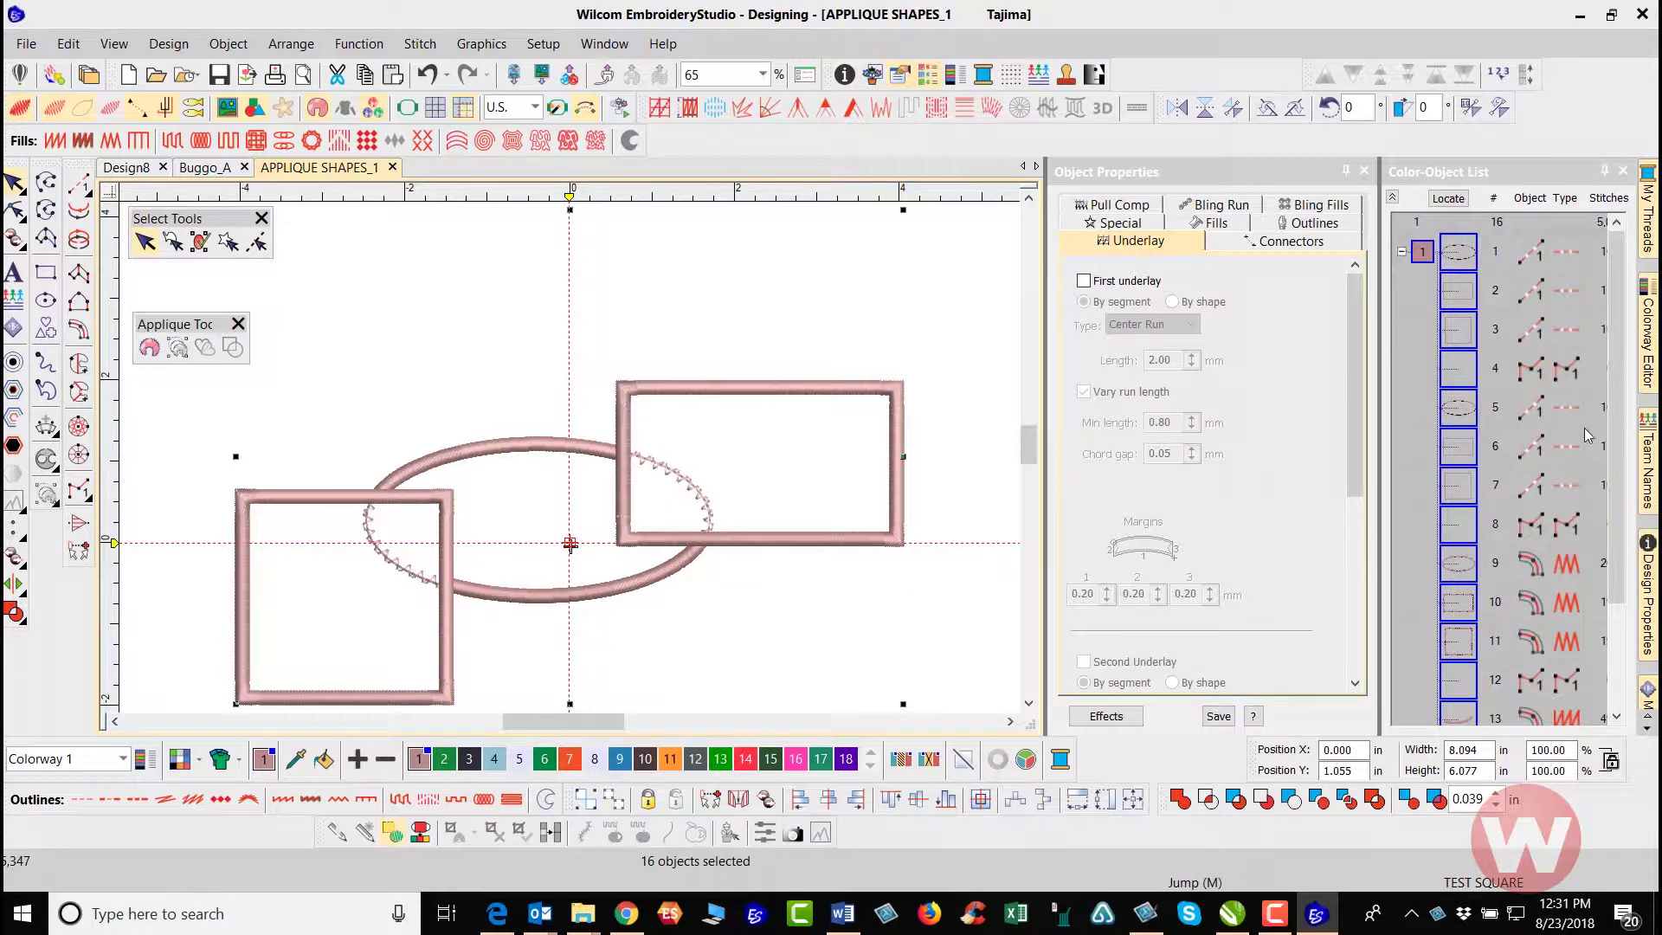
scroll(1605, 521, down, 1)
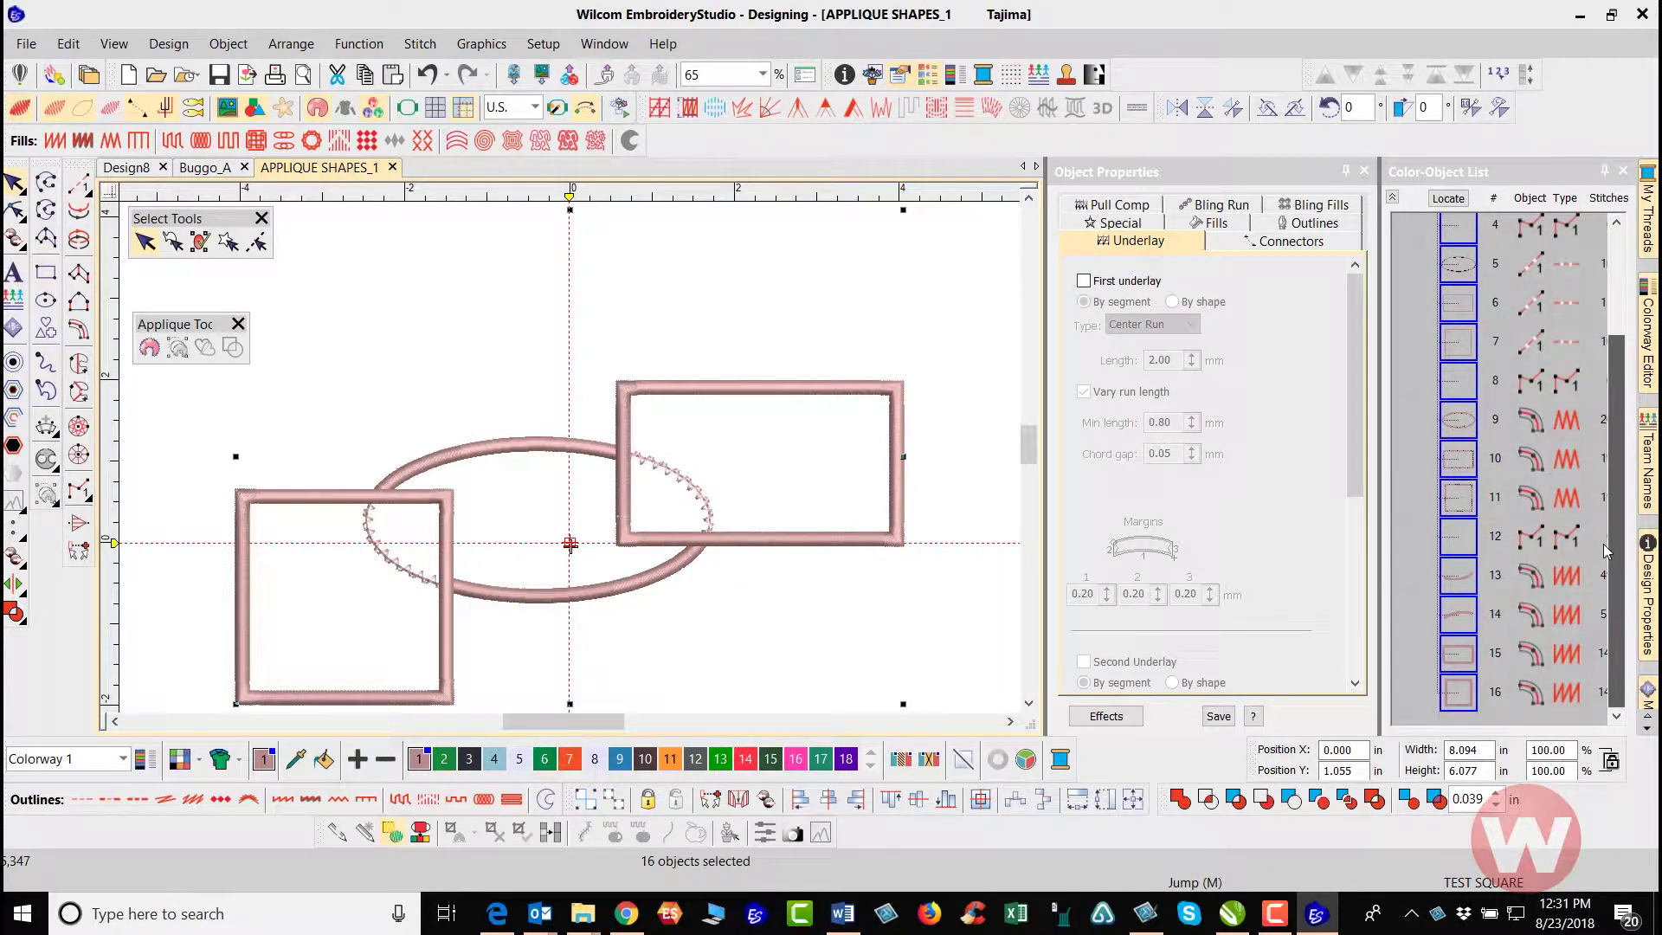
scroll(1623, 493, up, 2)
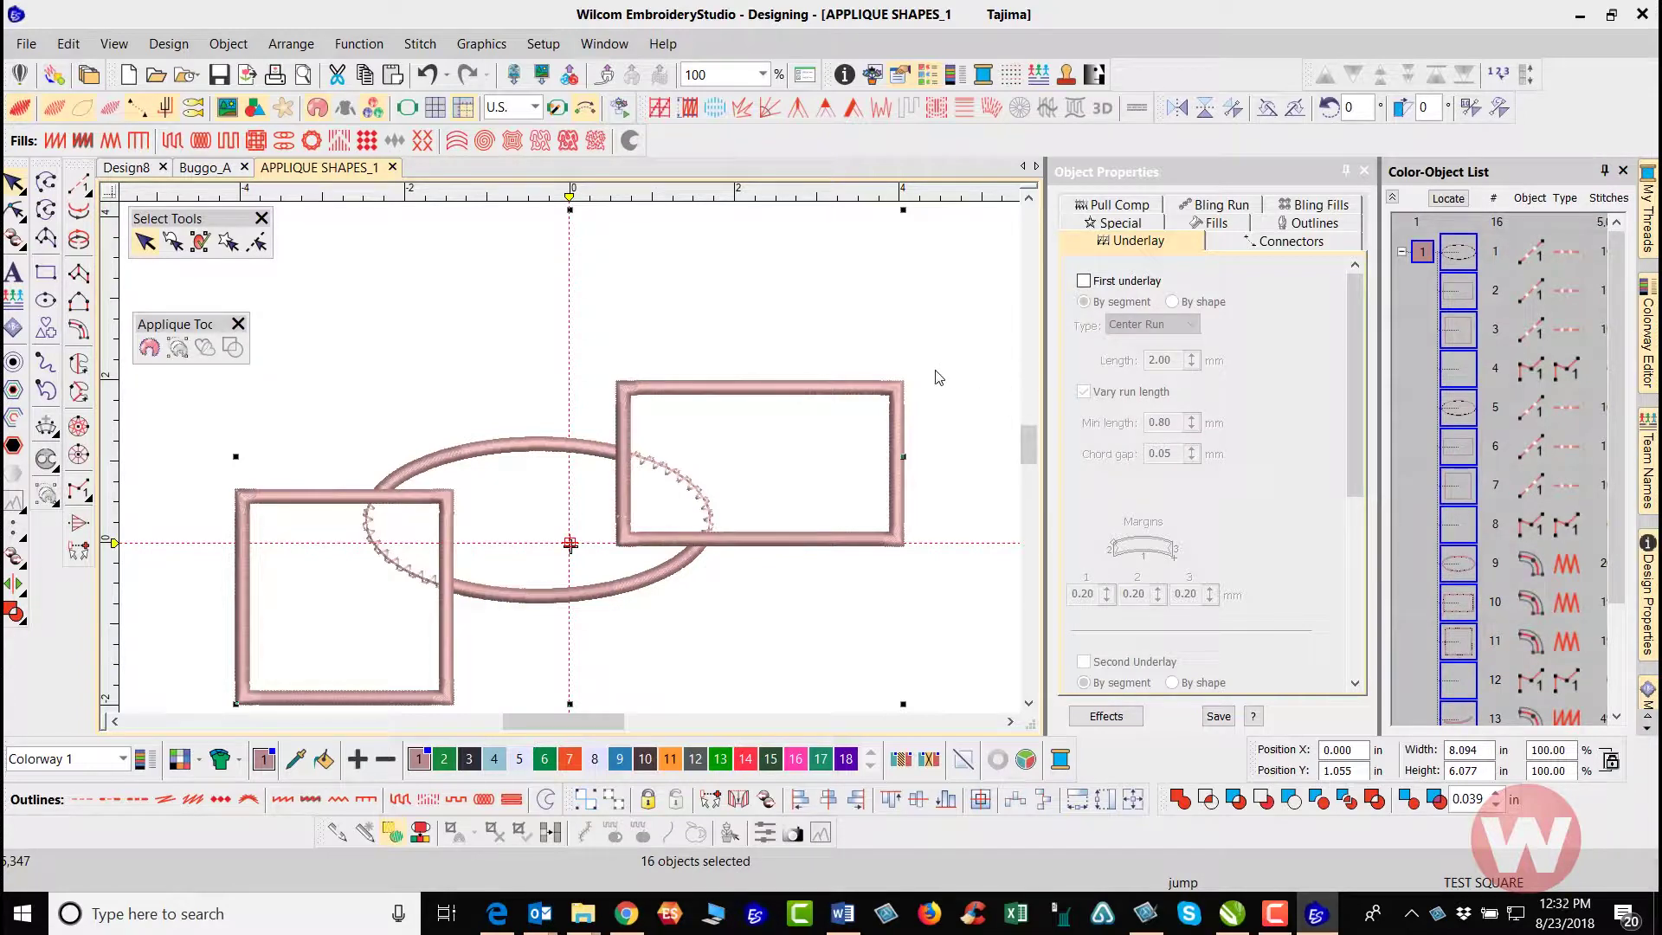
Step: Inspect the ellipse's run and the manual frame-out object 4 with the Reshape tool
click(13, 211)
click(536, 439)
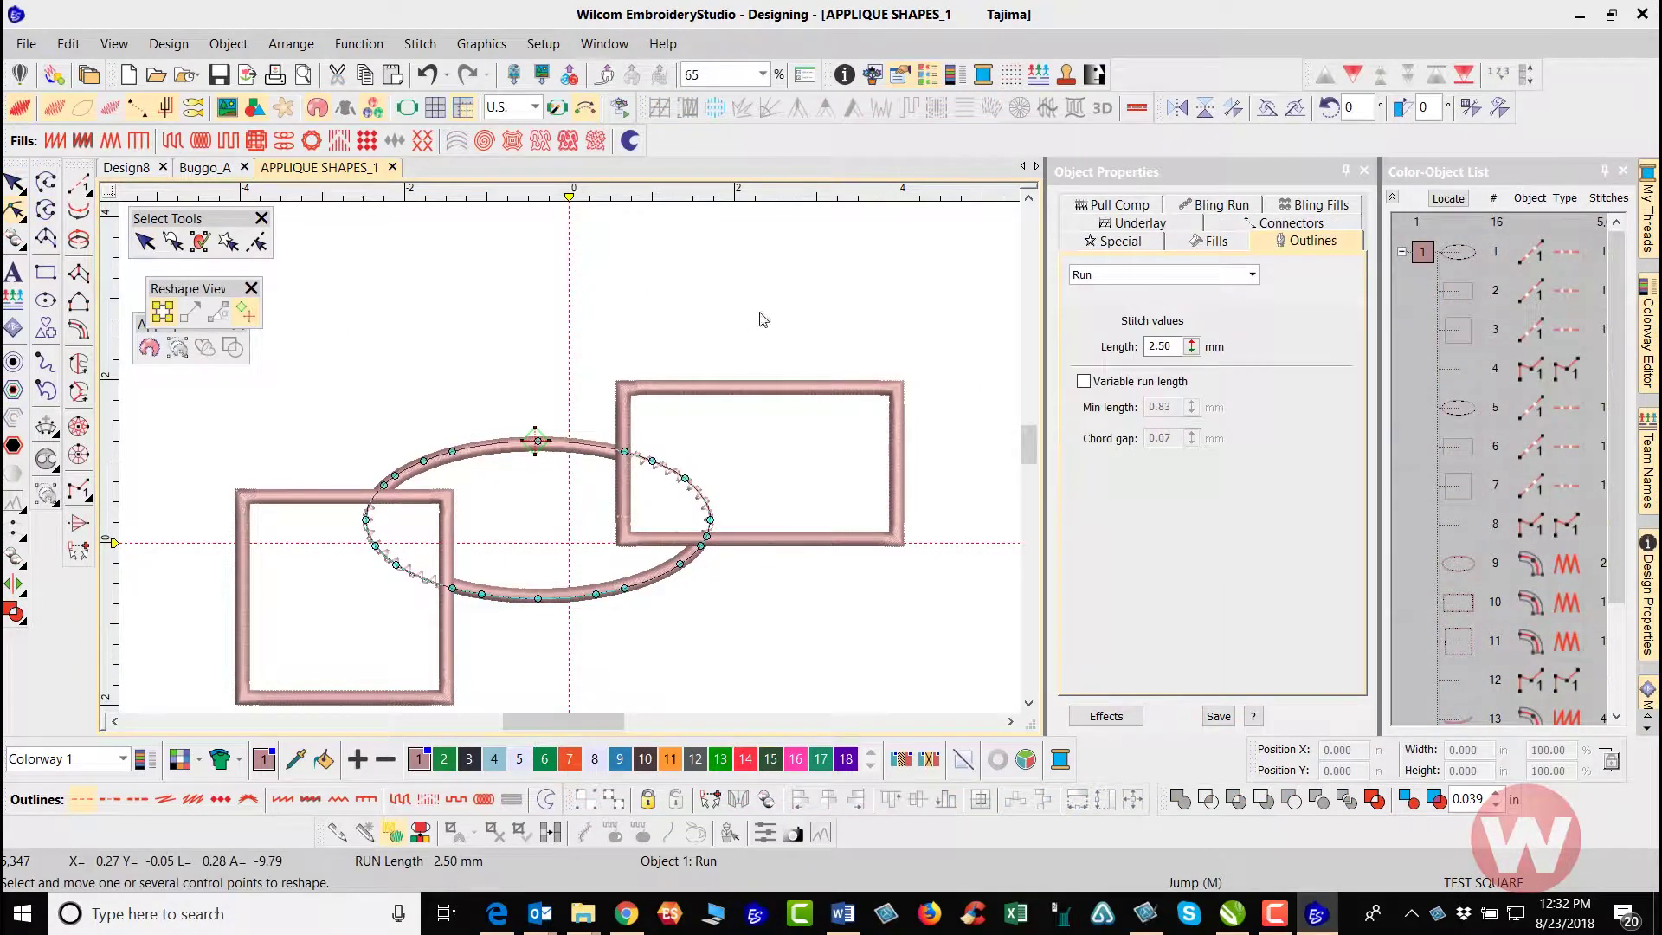
click(1029, 201)
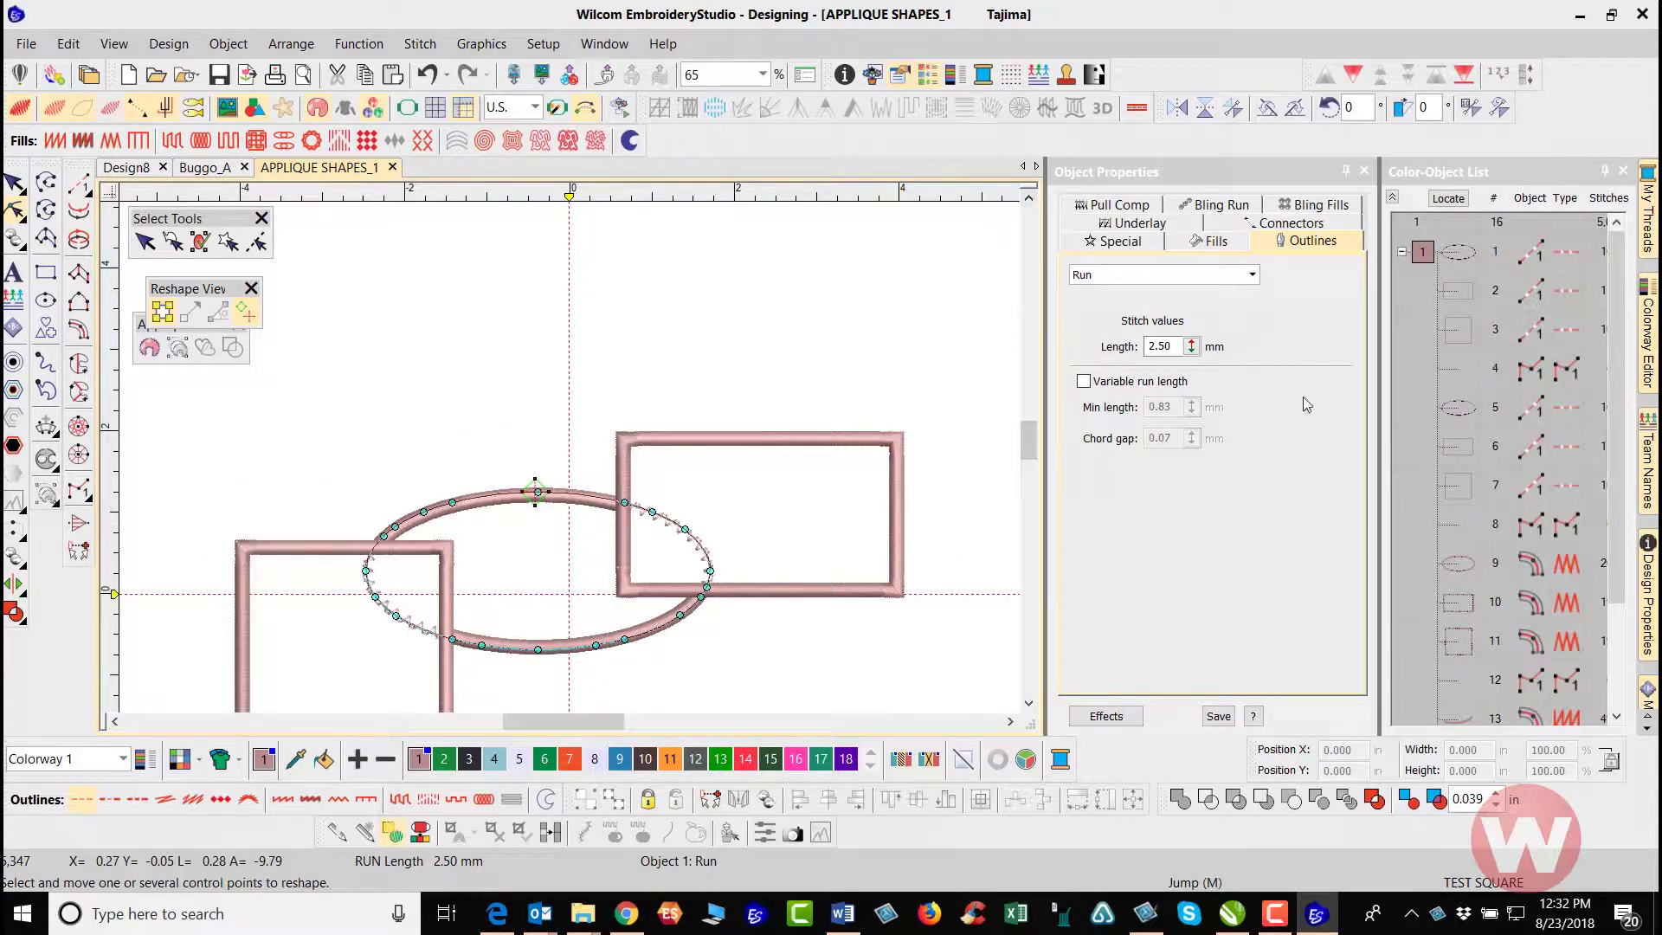
click(1454, 370)
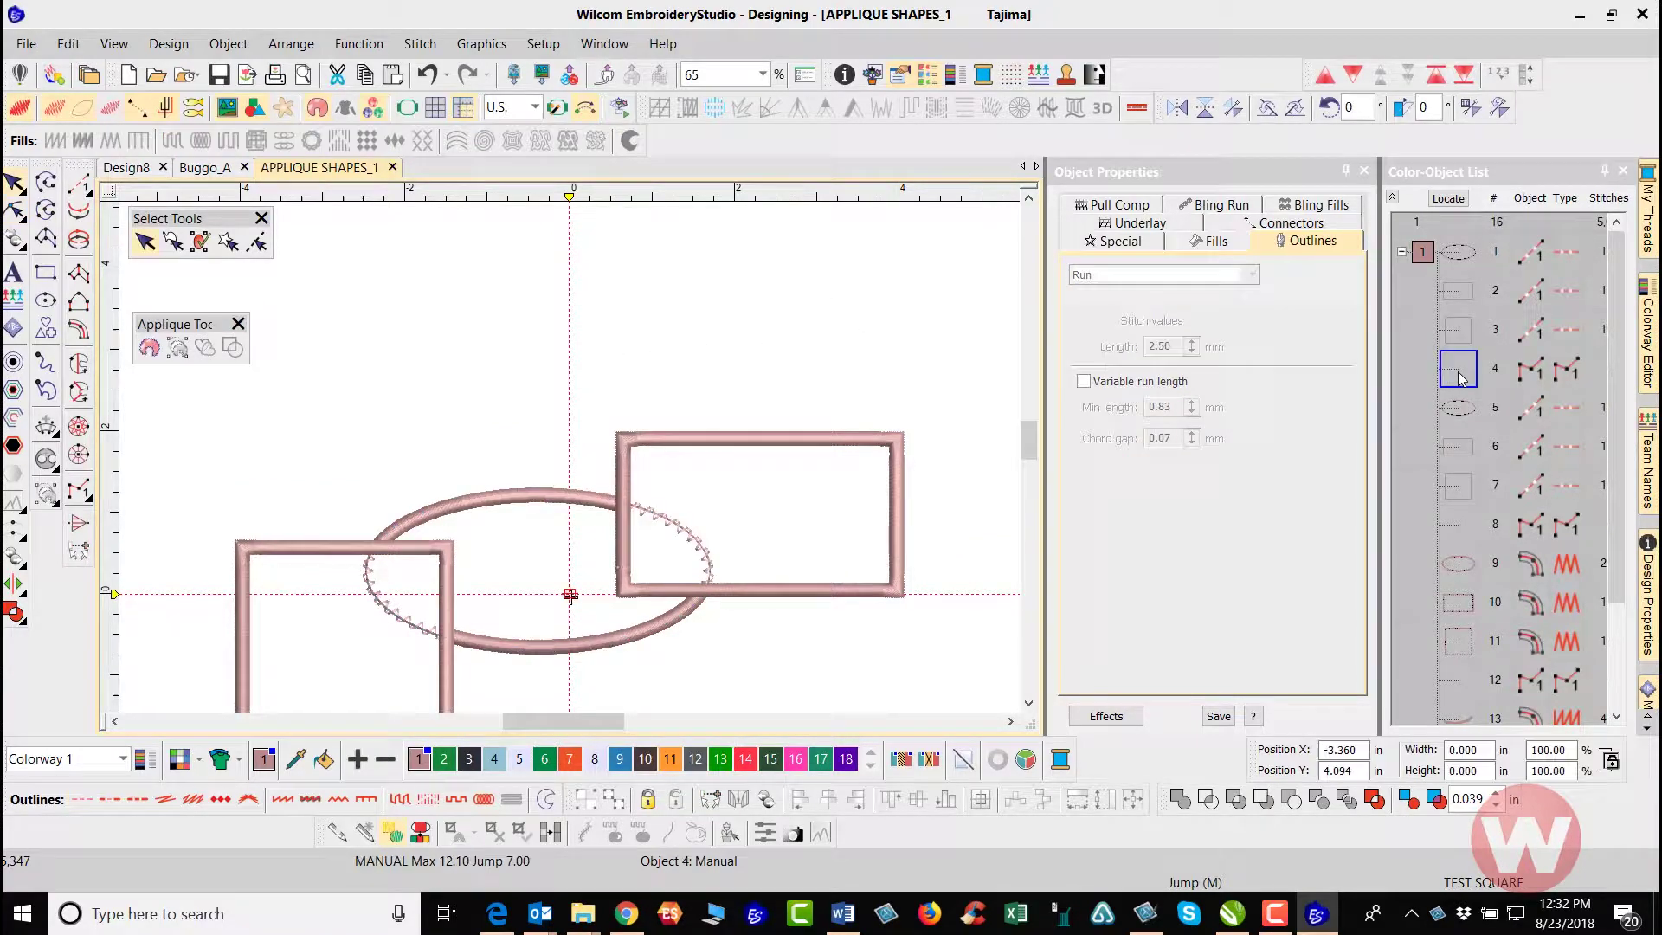
click(13, 211)
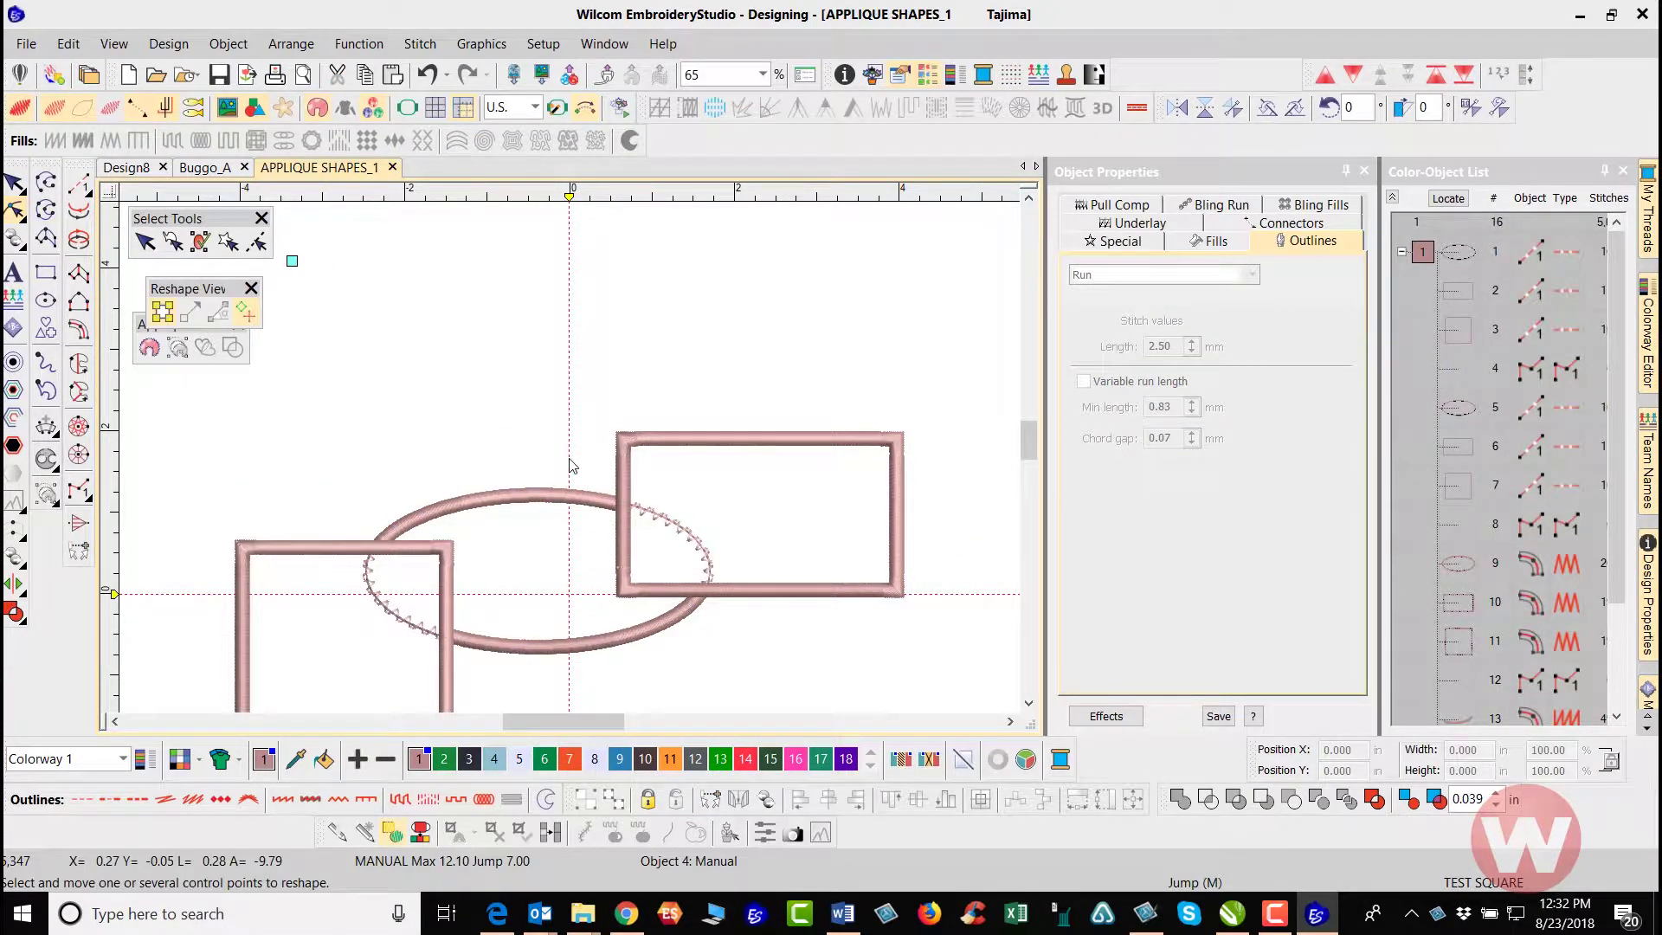
key(shift+z)
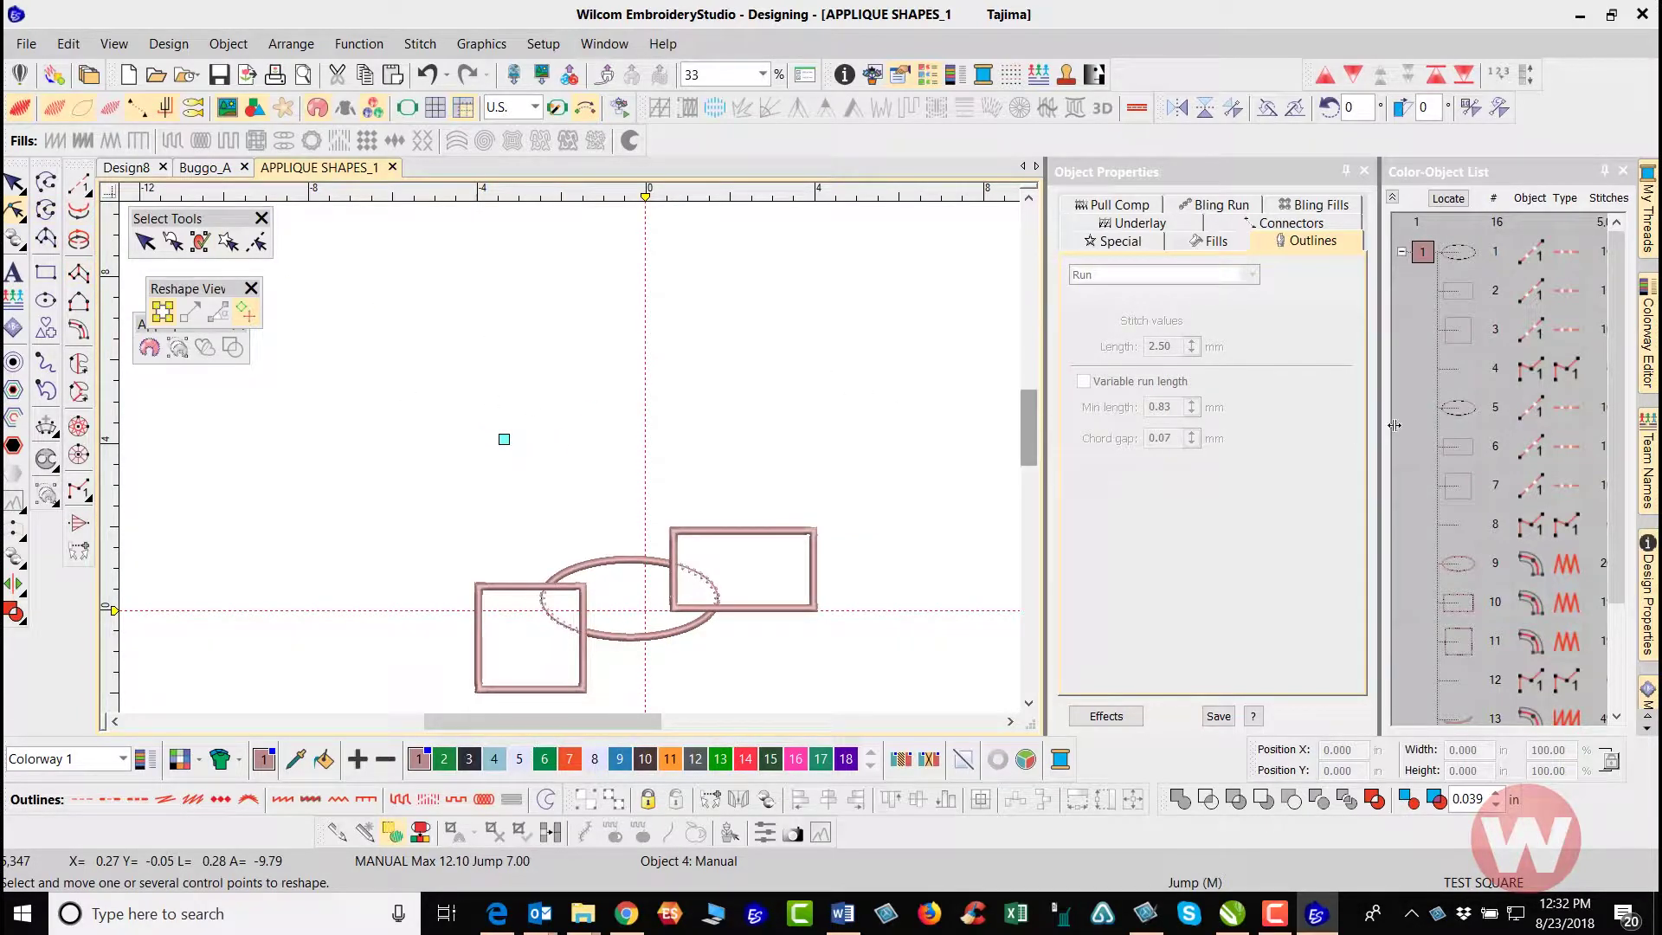
Step: Delete the manual frame-out object 12 between the tack-down and cover stitch objects, and fit the design in view
scroll(1592, 485, down, 1)
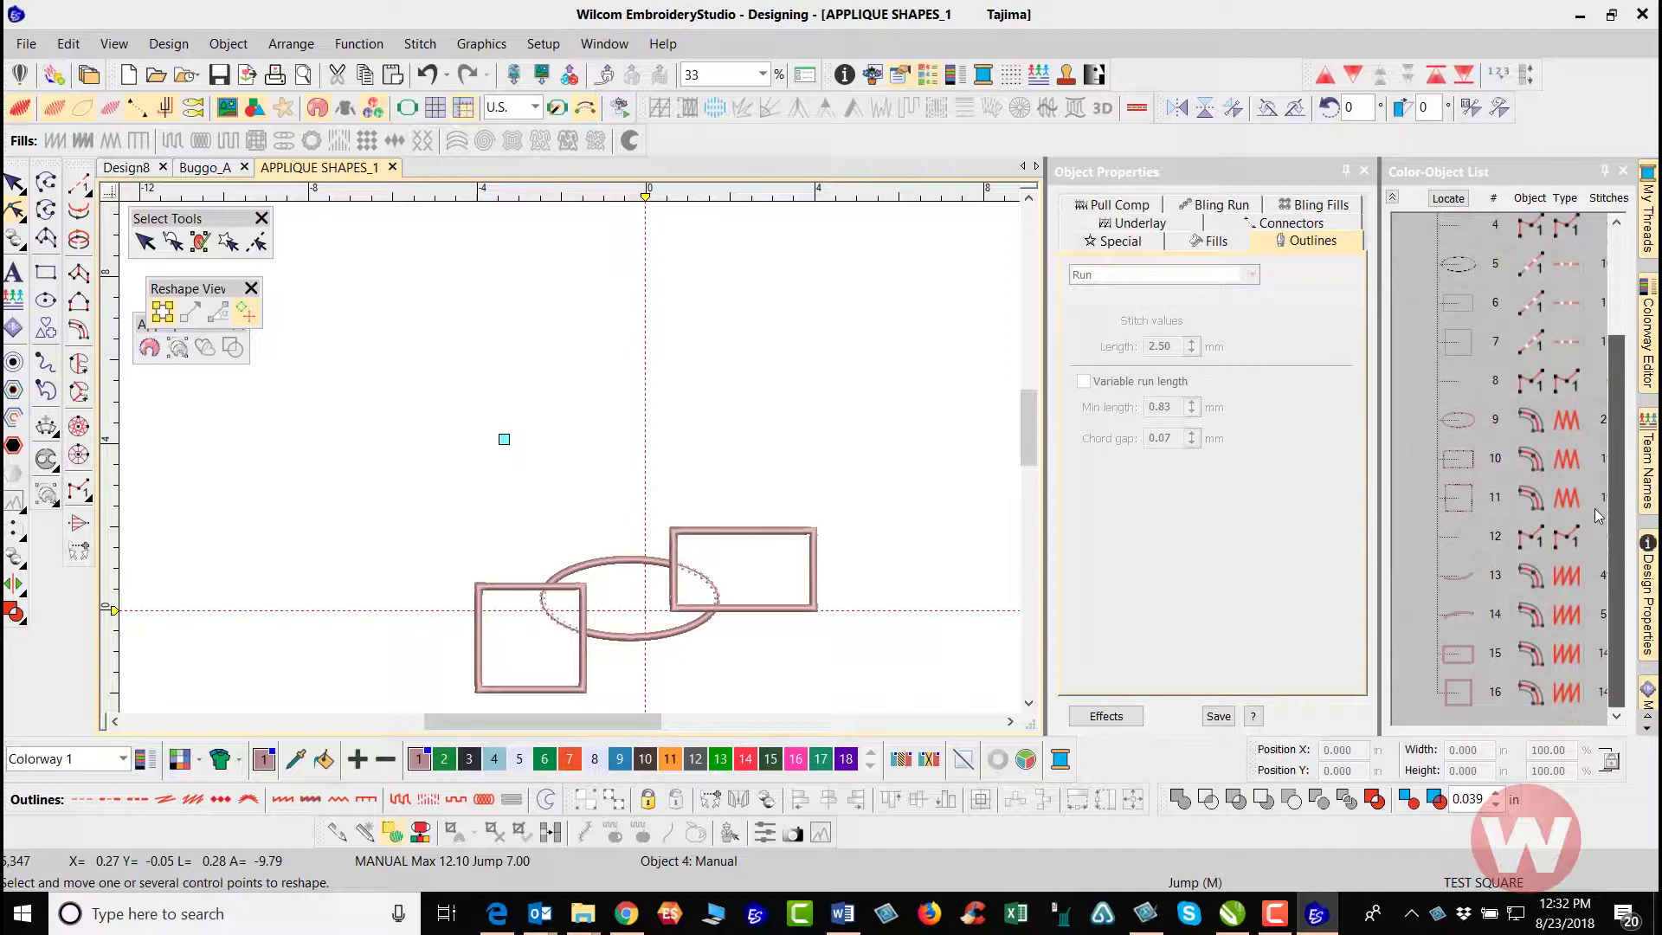
scroll(1598, 485, up, 1)
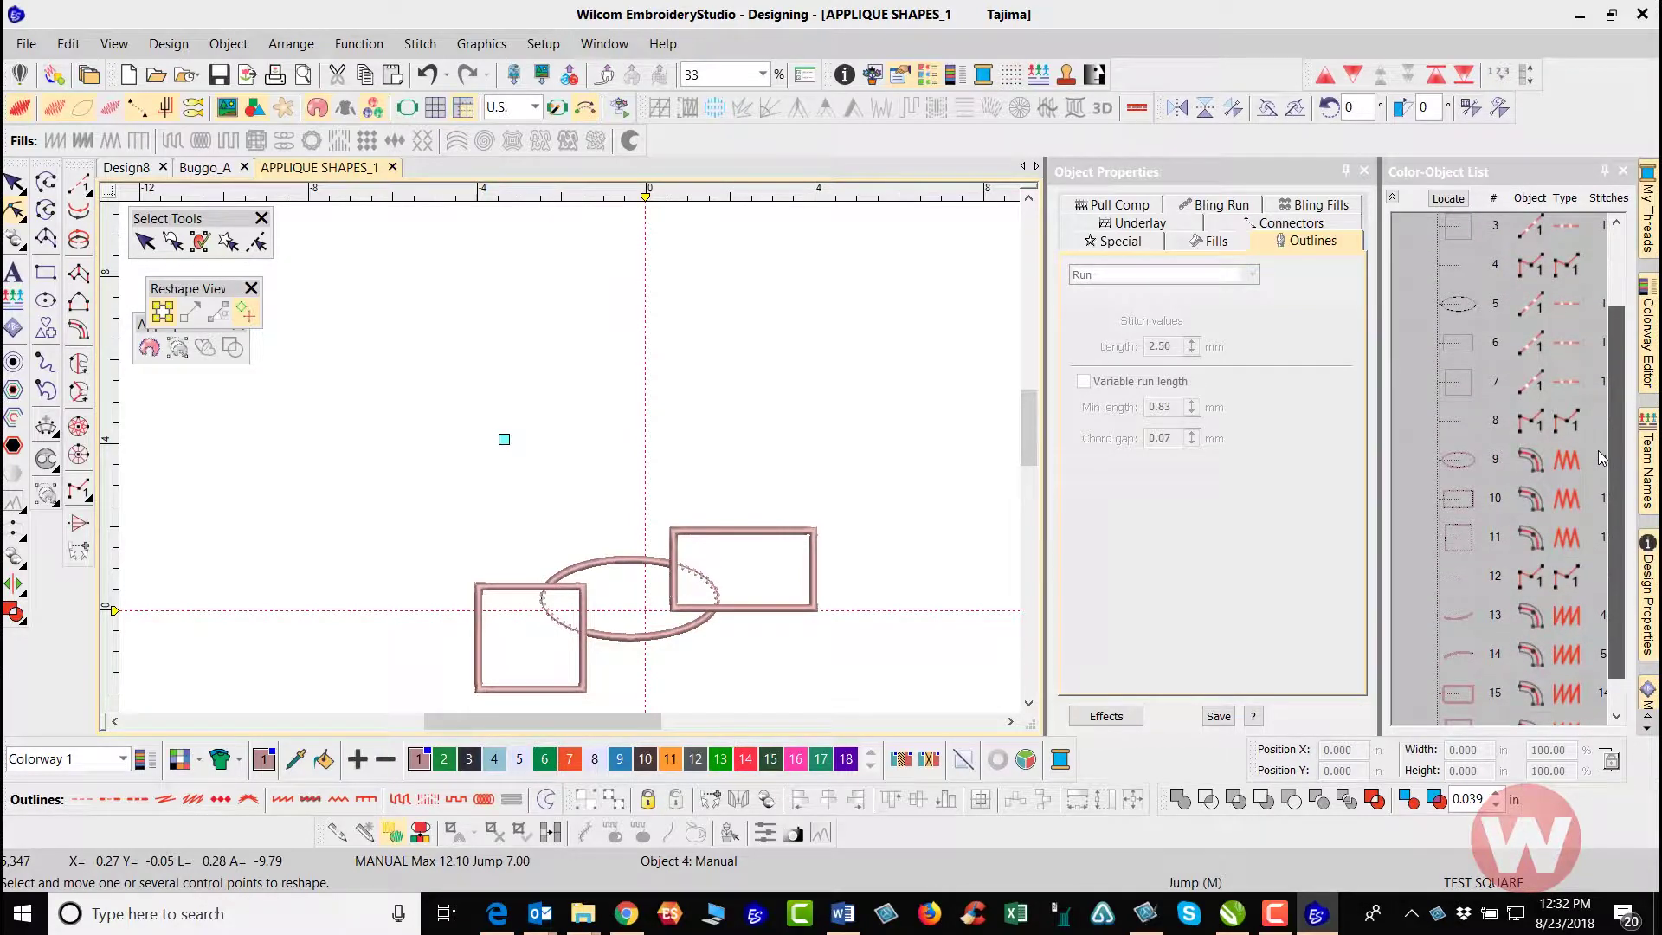
click(1472, 570)
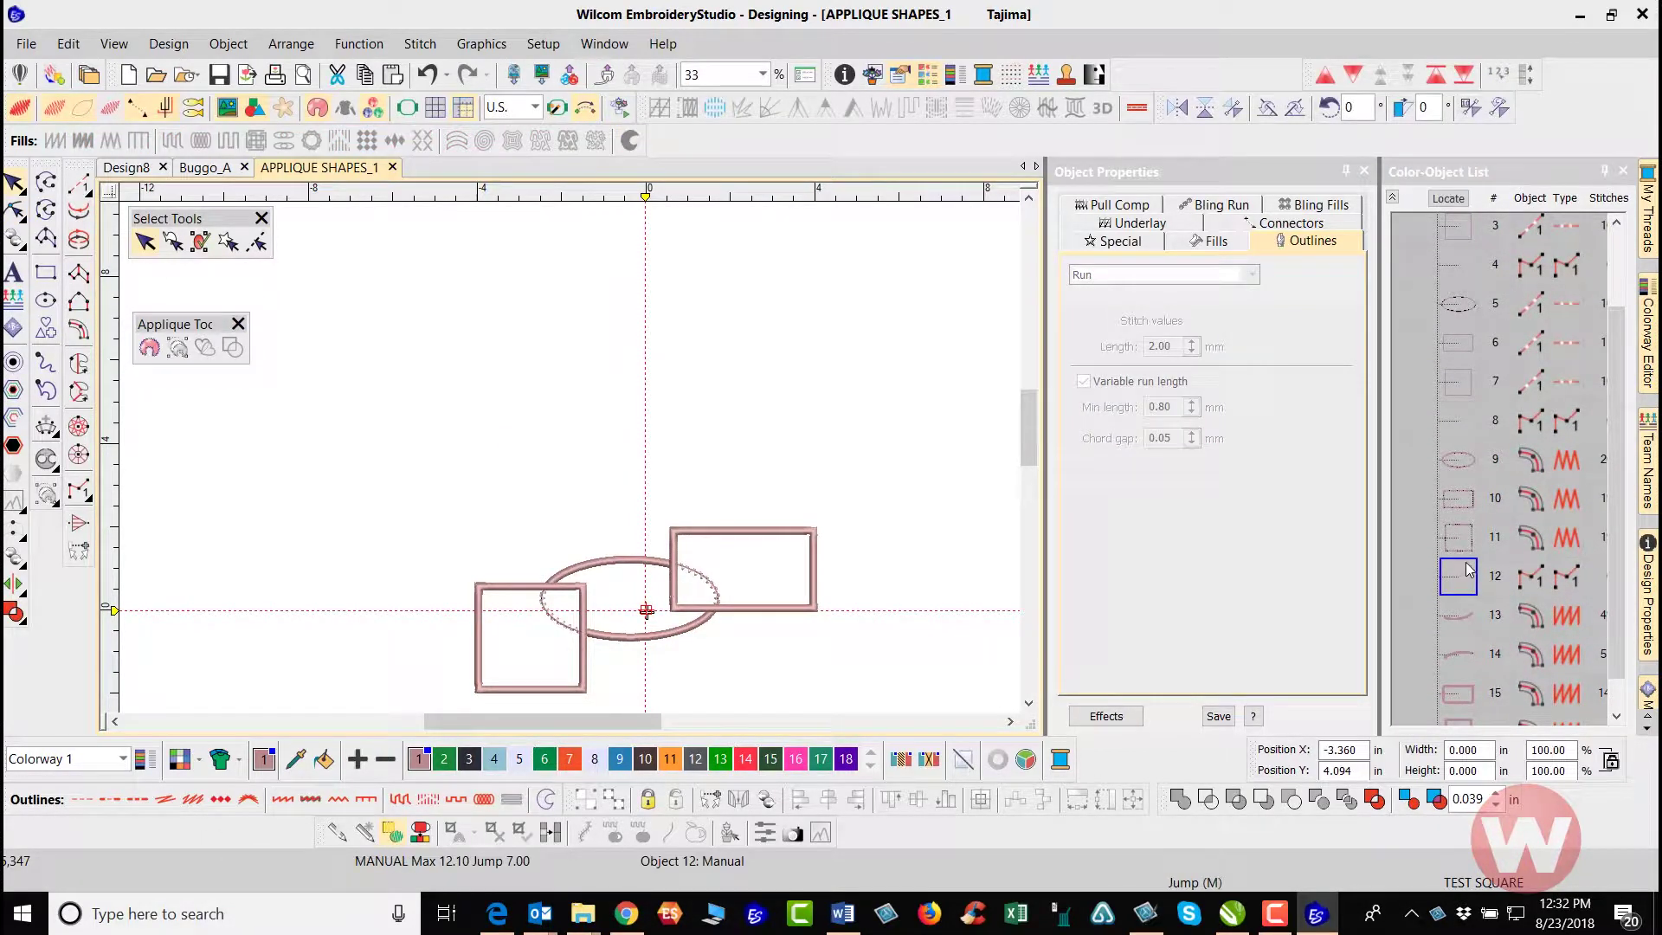
key(Delete)
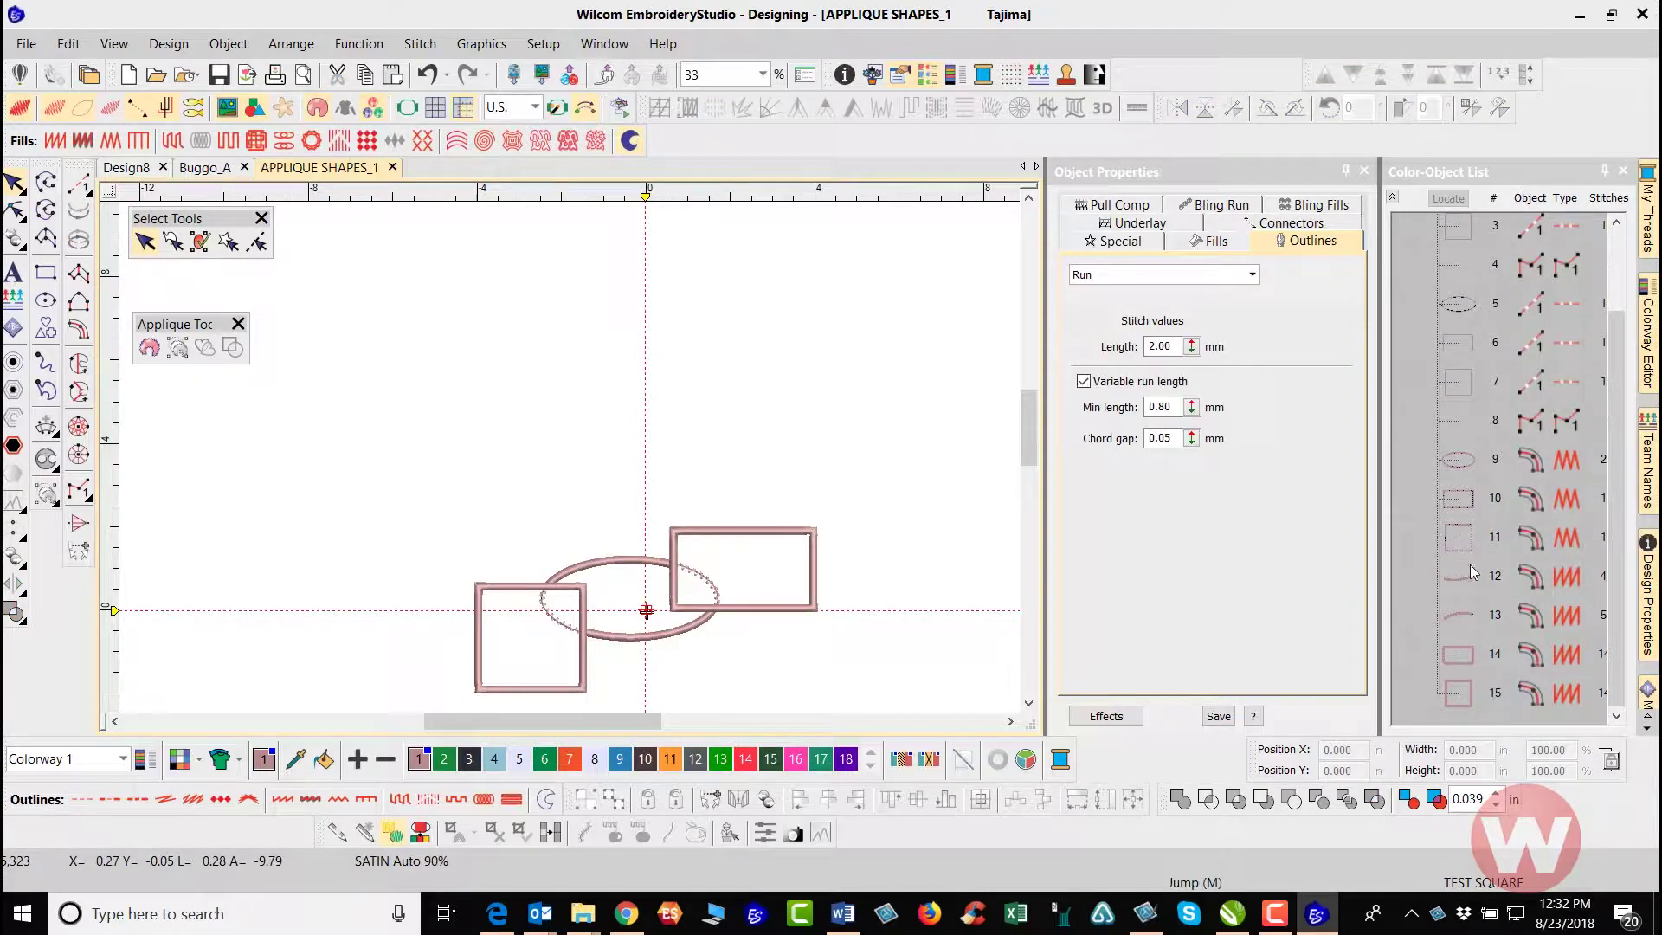
key(0)
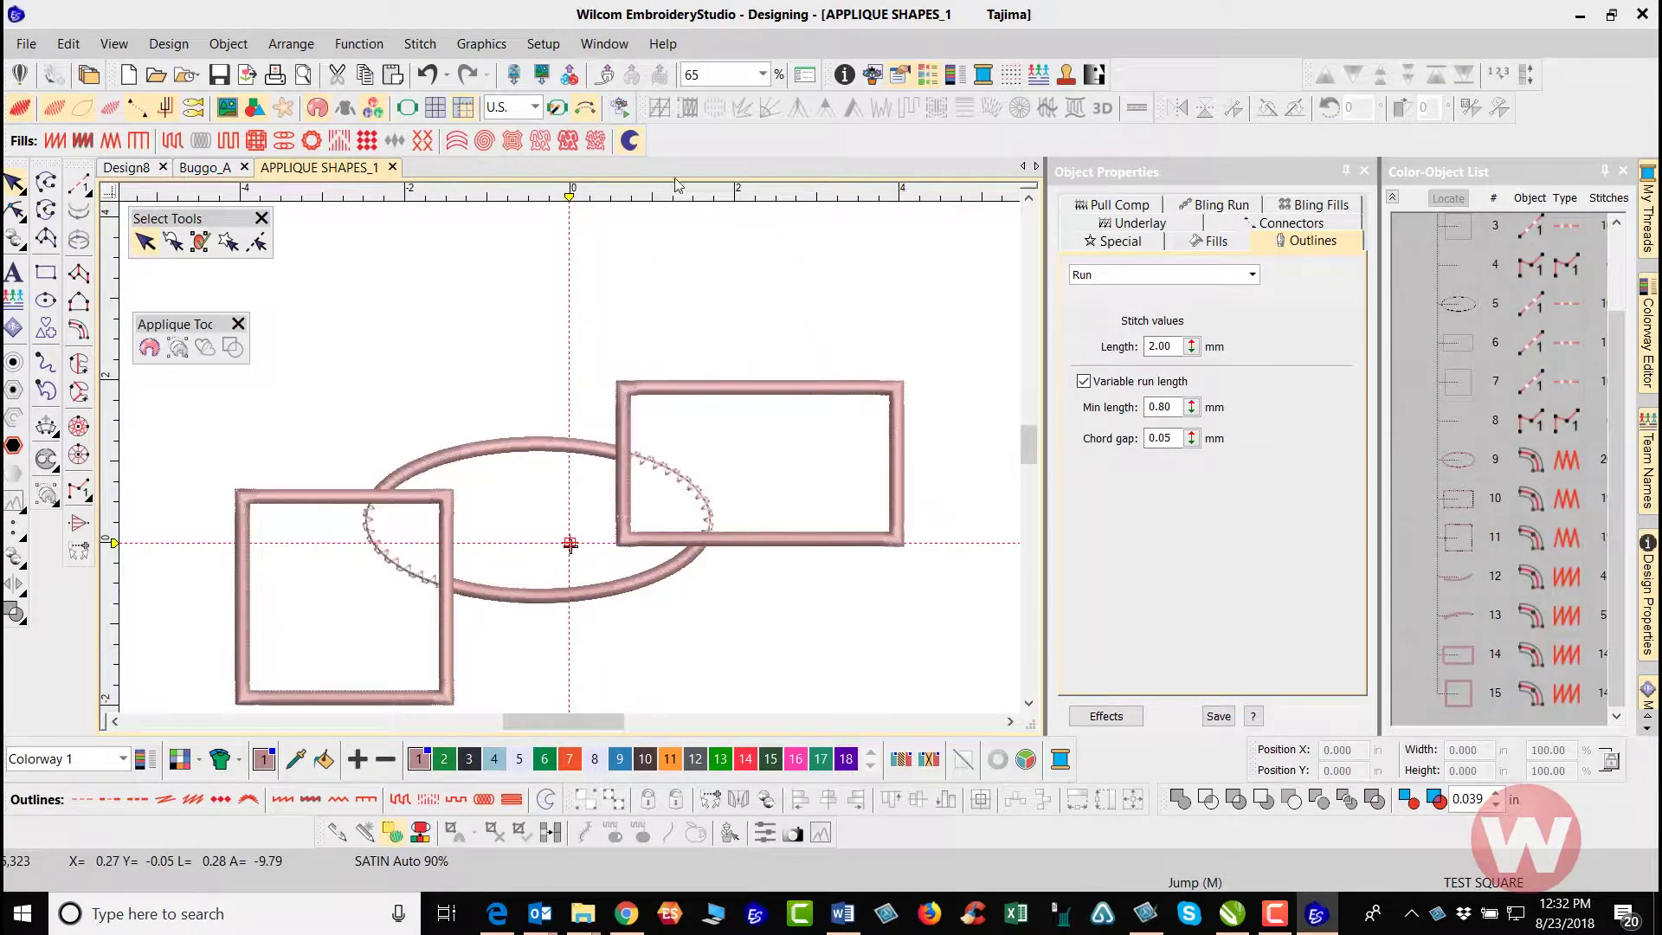
Step: Play the combined design in Stitch Player, pausing after the guide runs and raising the playback speed to 16380 s/m
click(620, 107)
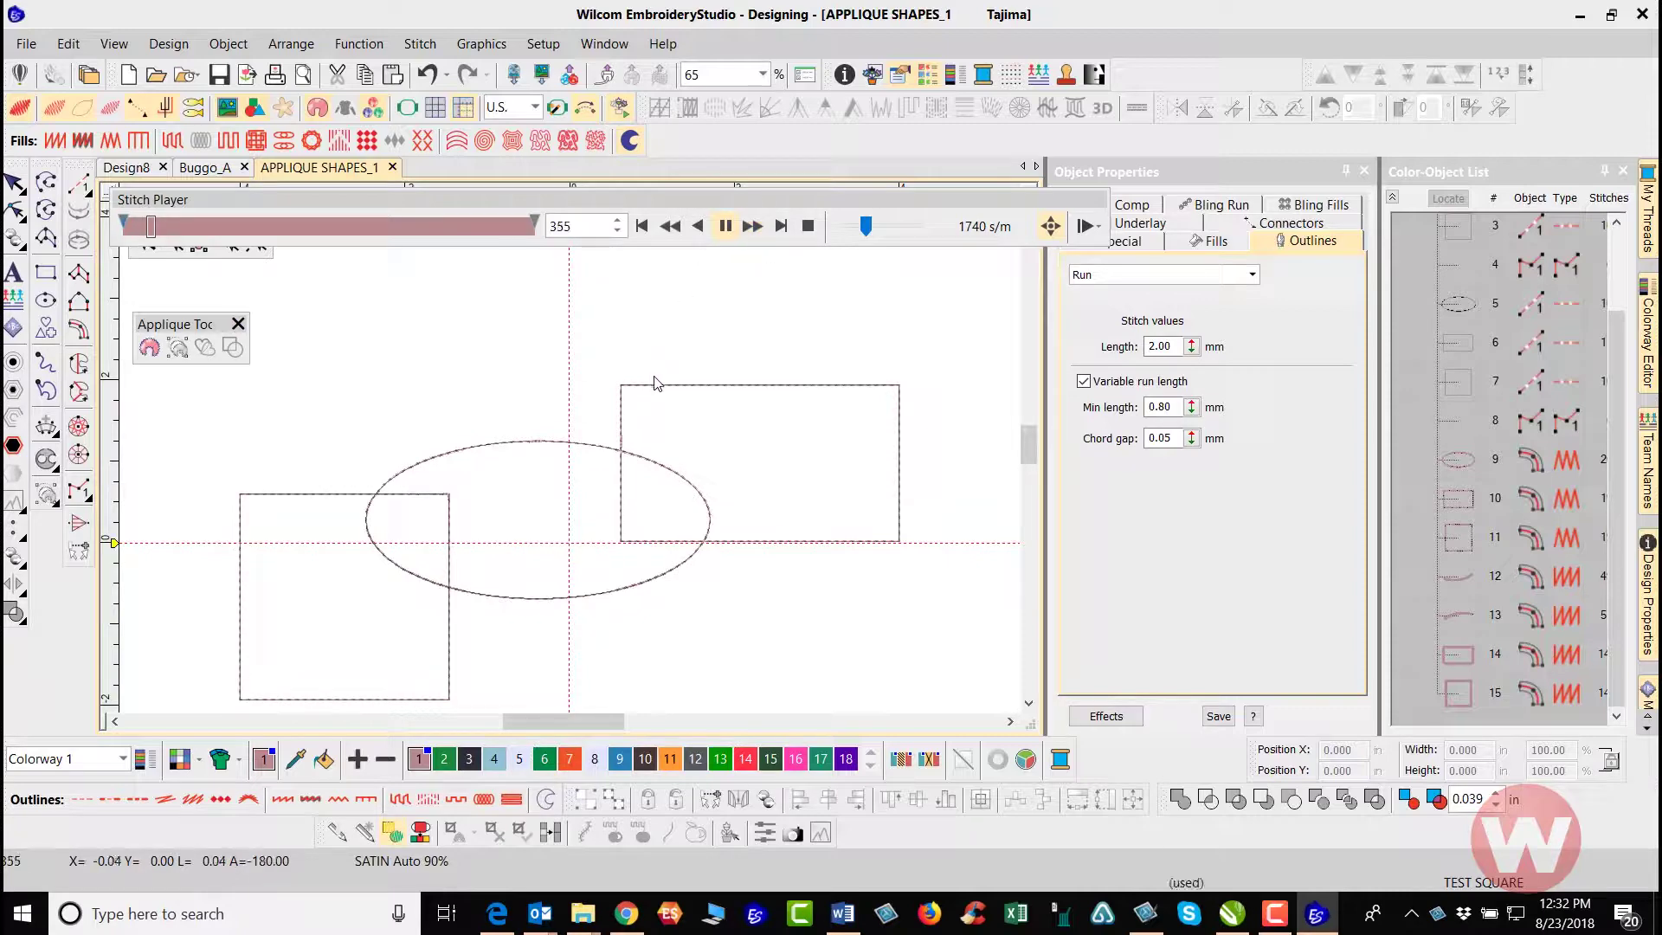
click(725, 227)
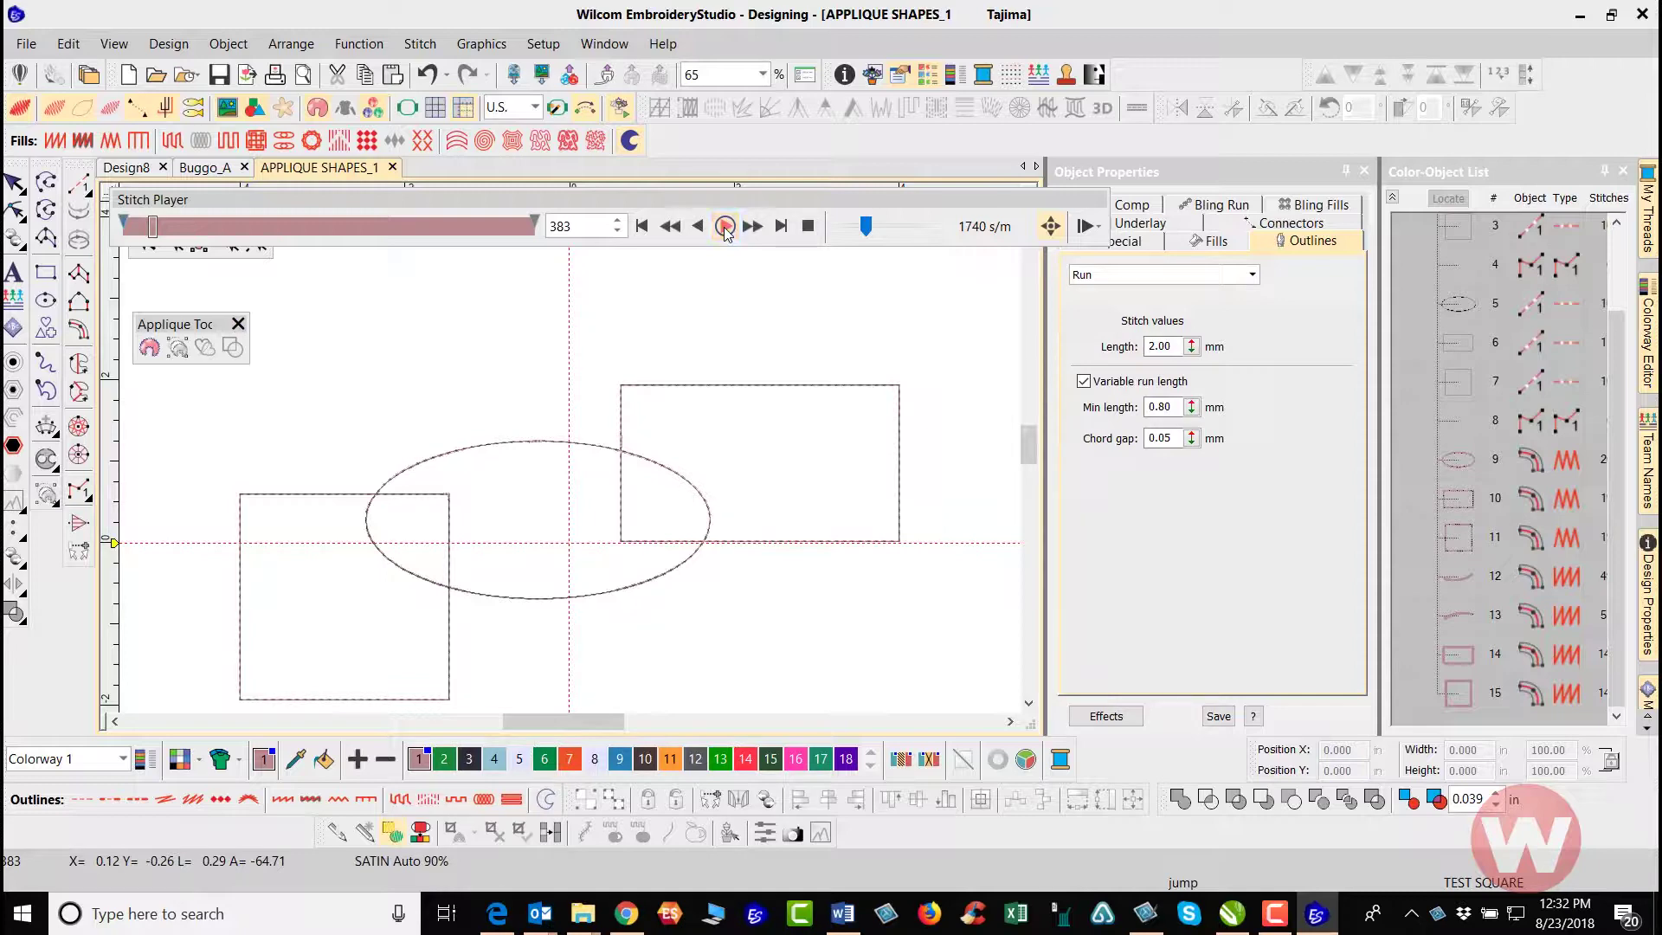
click(725, 228)
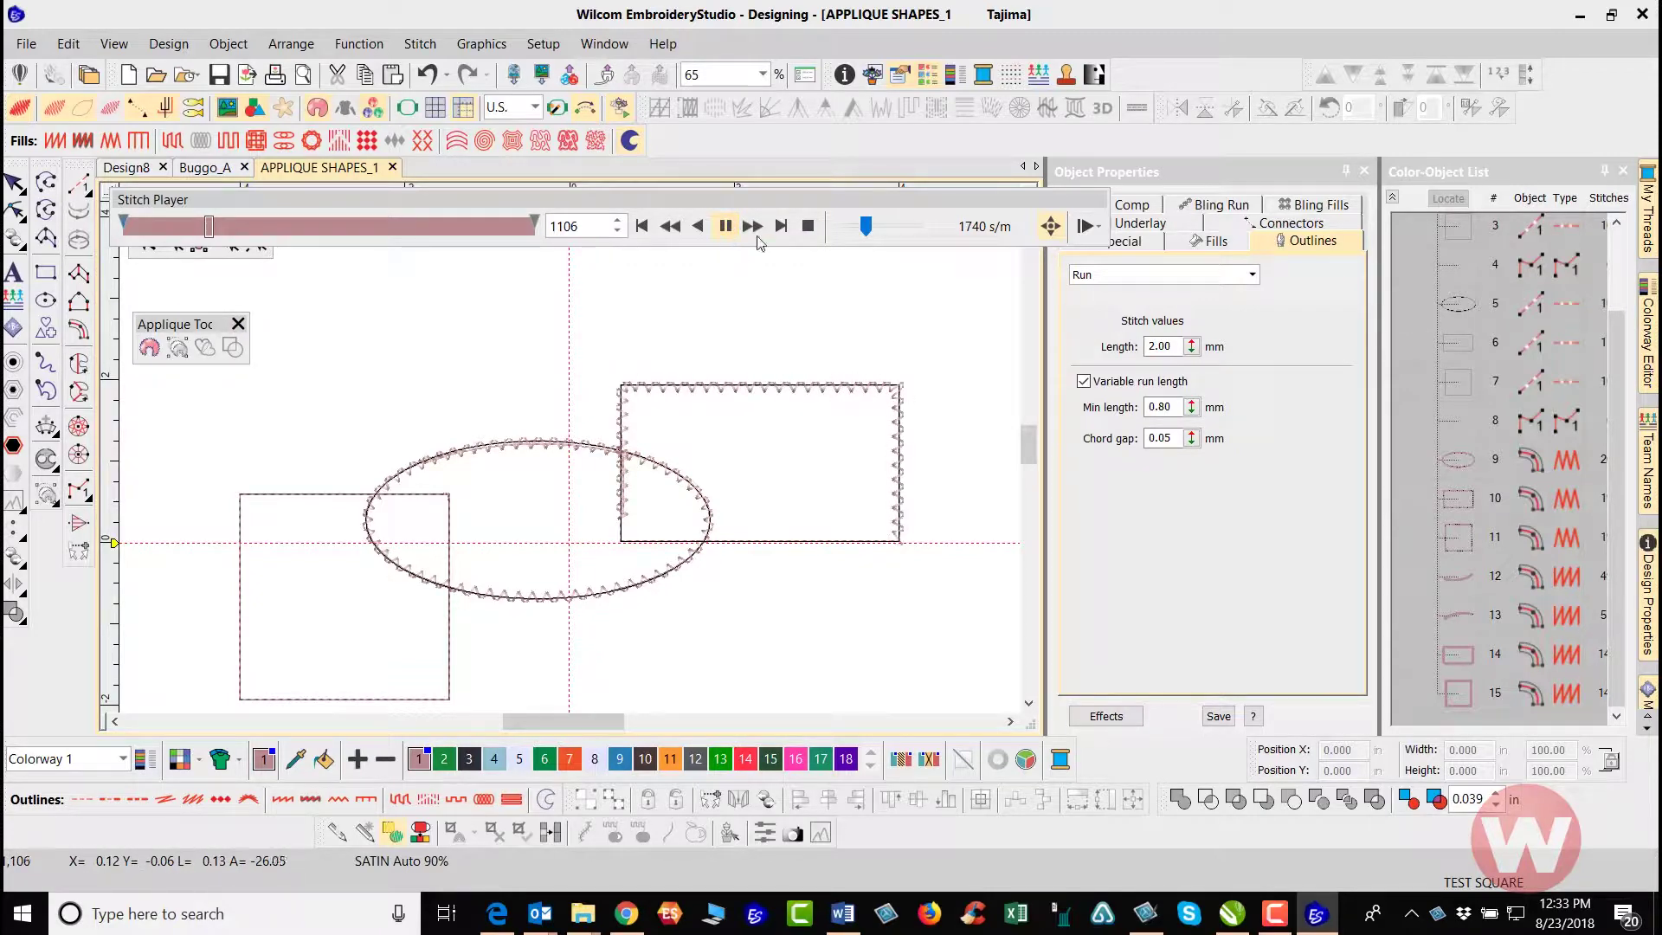
drag(859, 230, 869, 227)
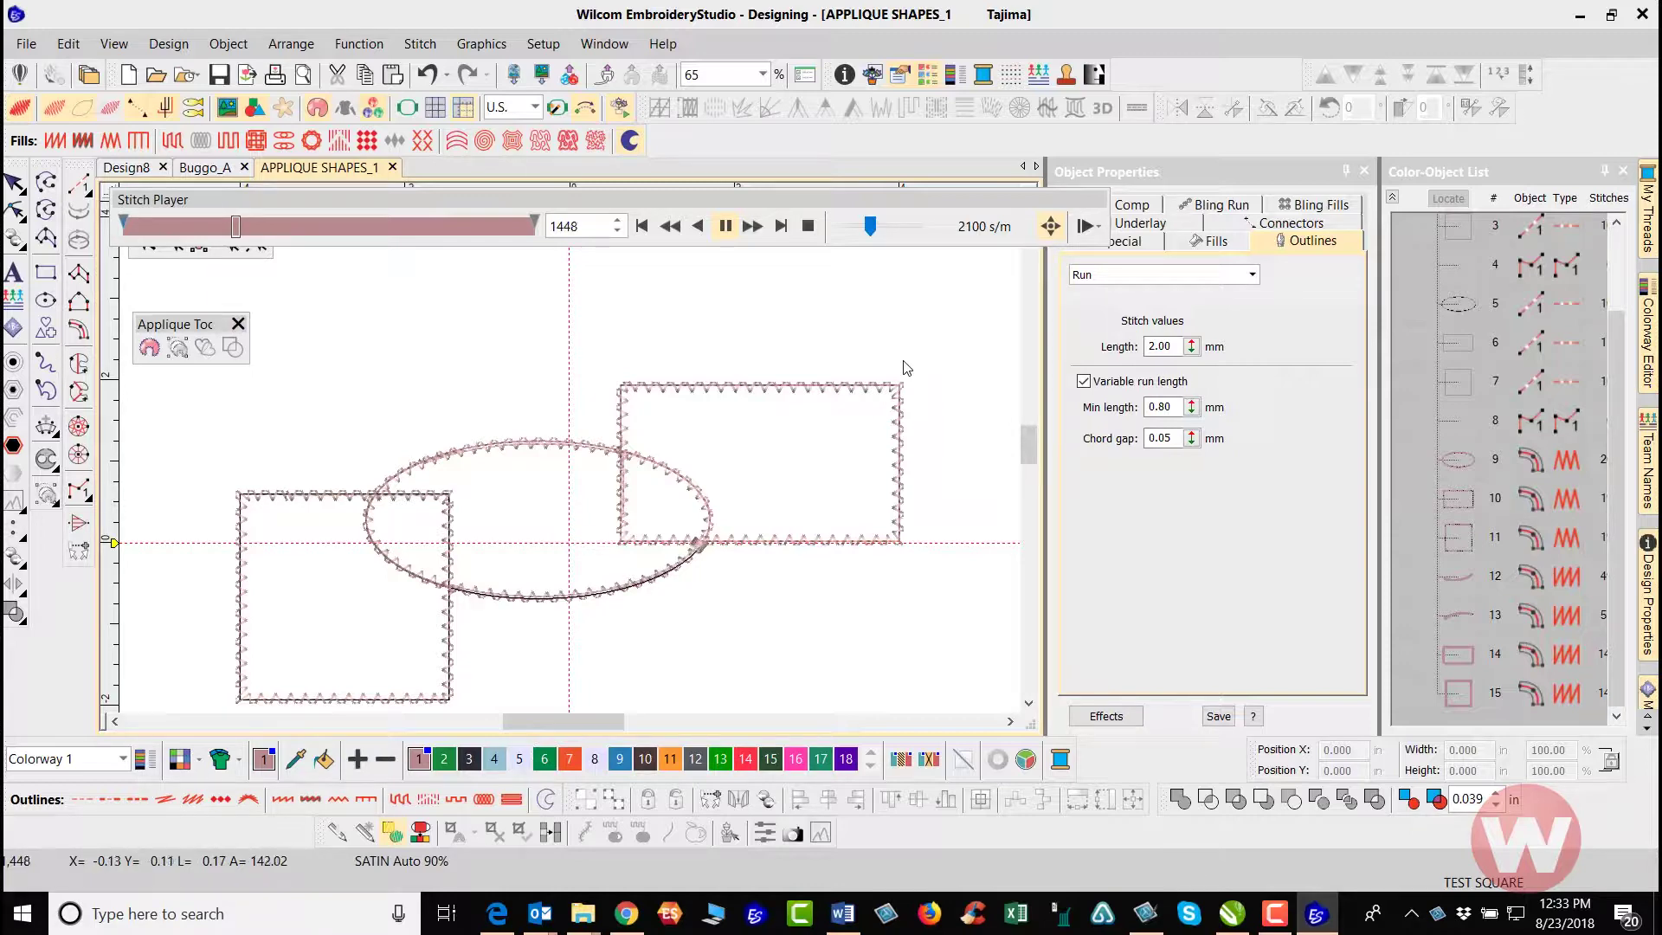
drag(870, 227, 888, 232)
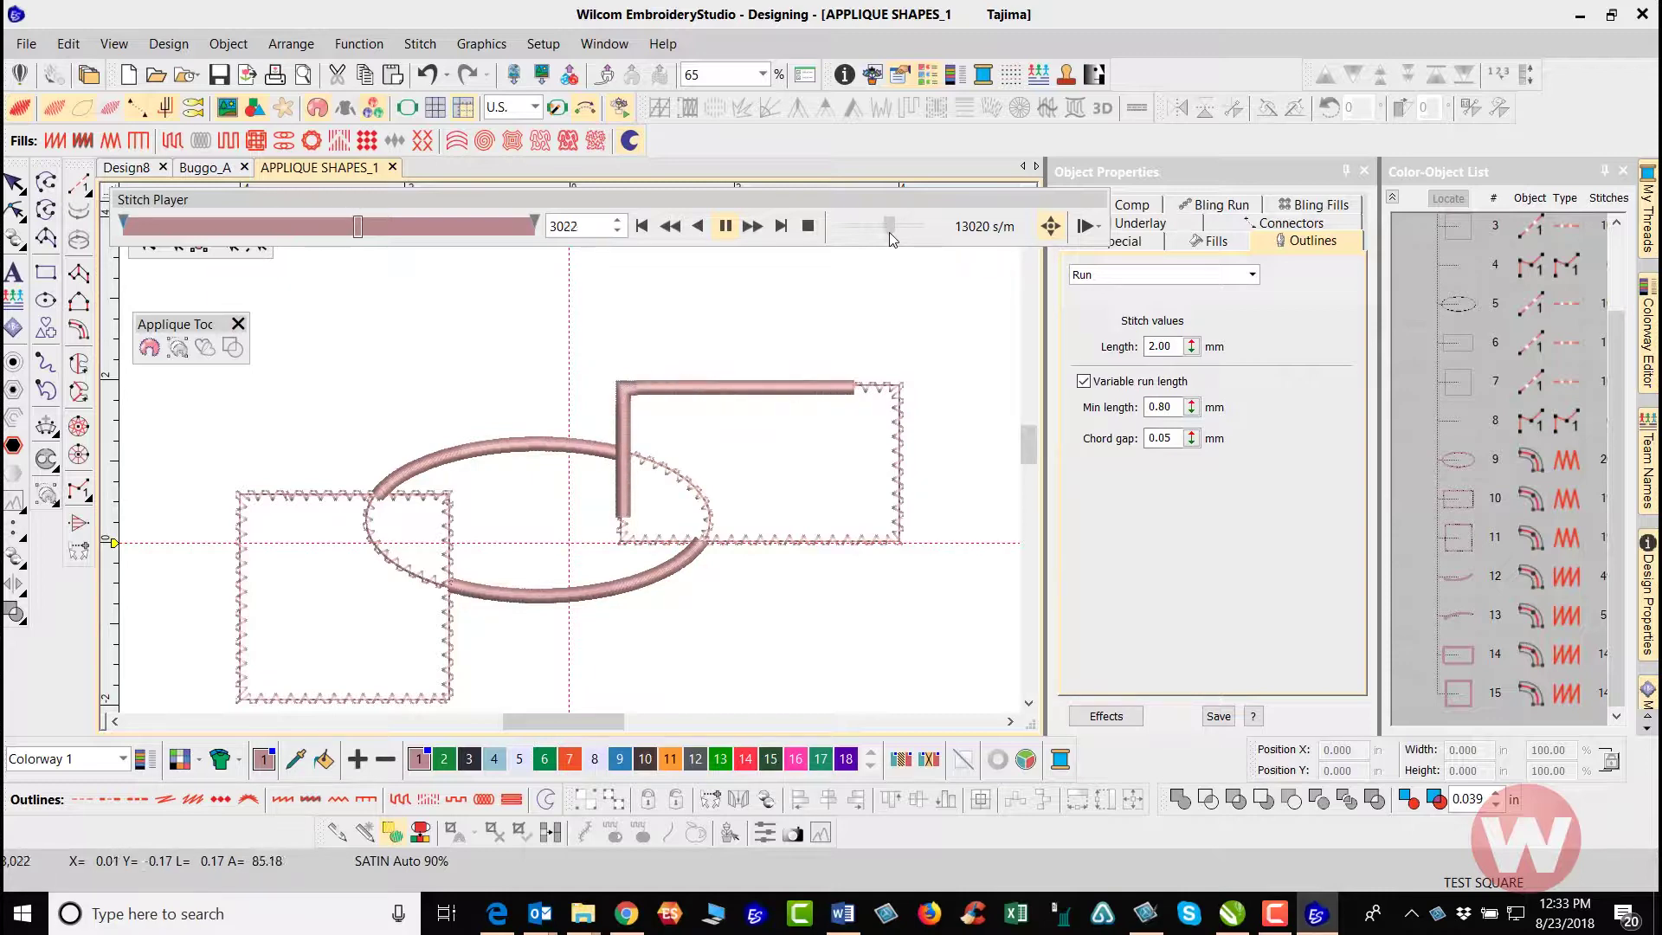
drag(890, 233, 893, 234)
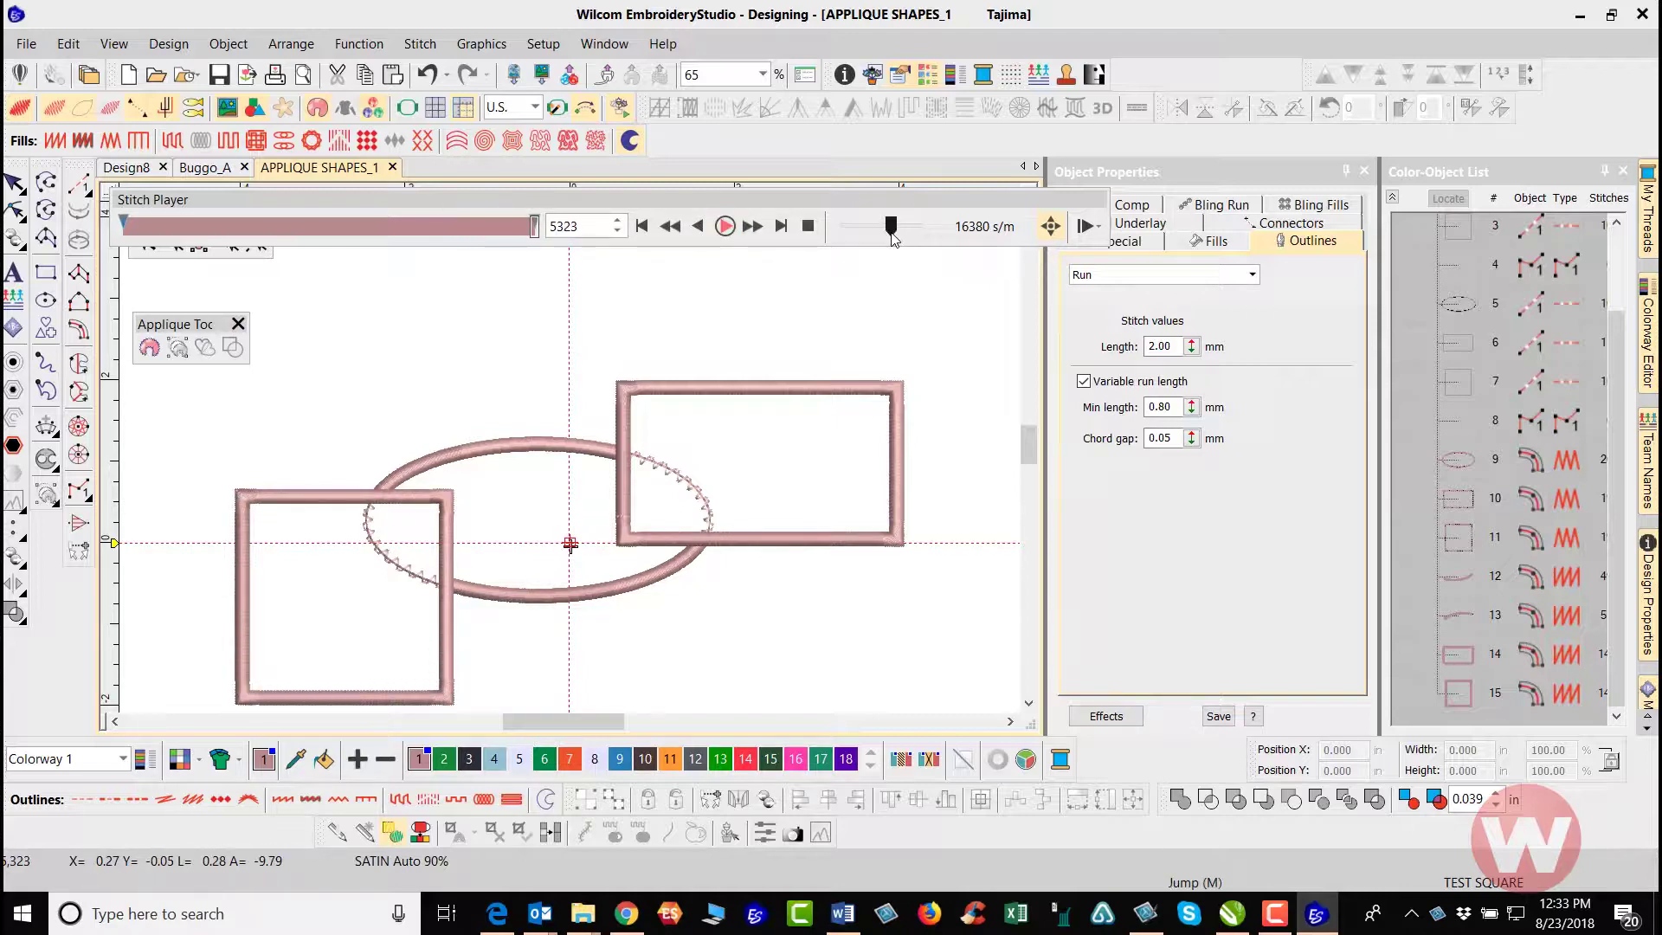
click(13, 184)
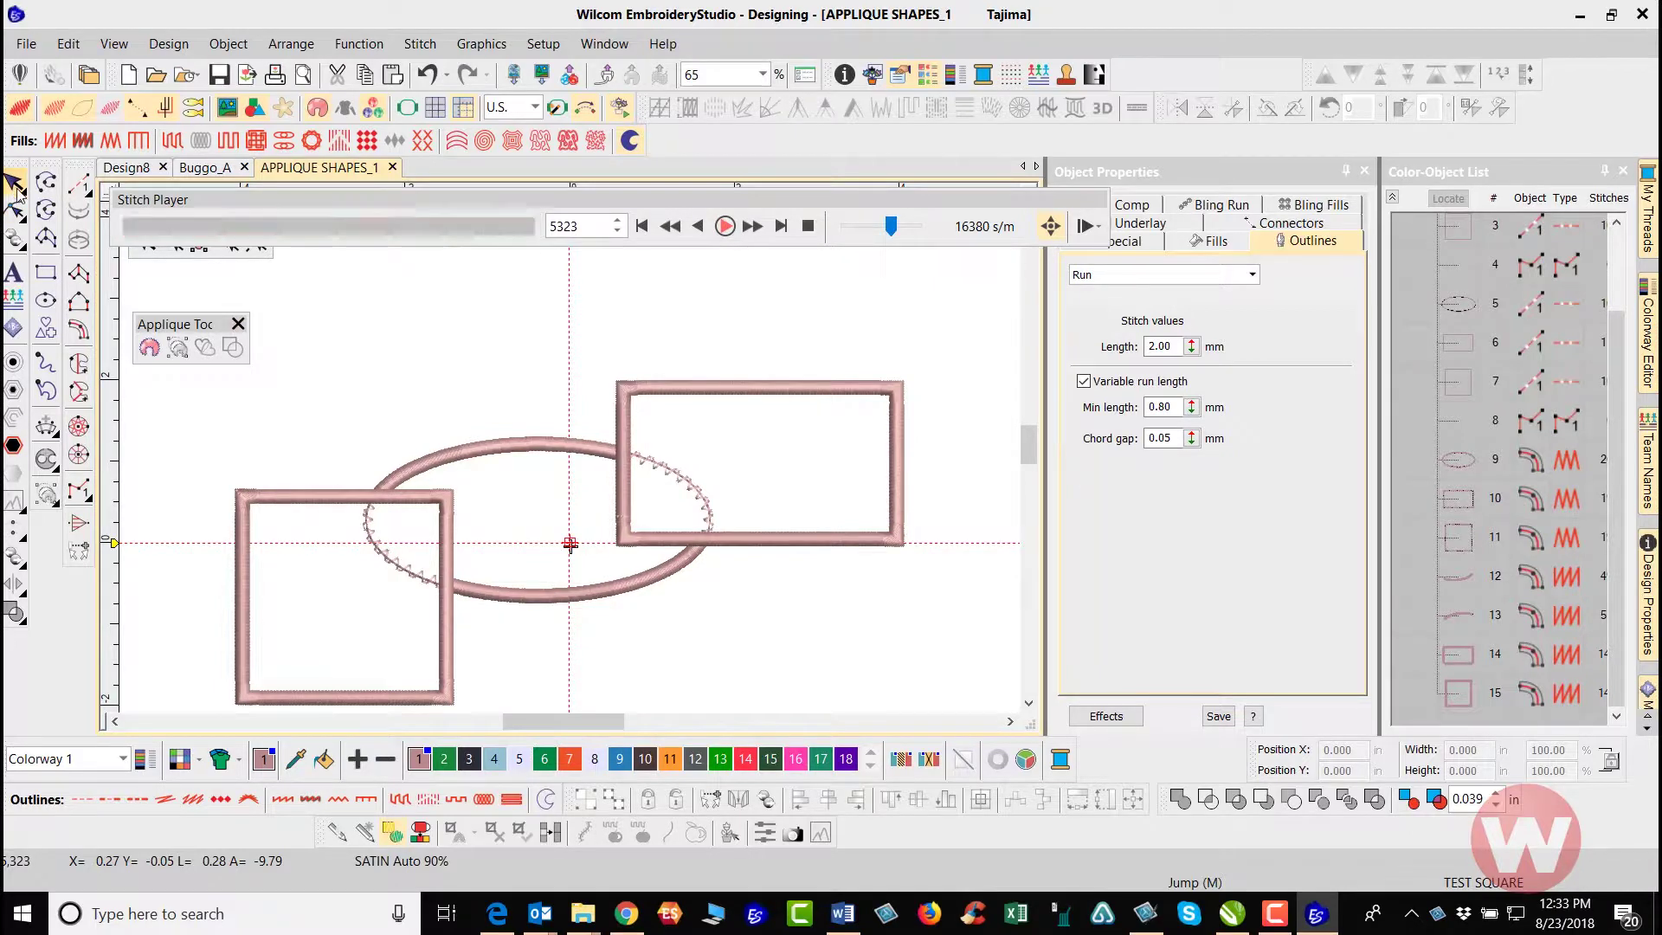
Step: Save the design as a new file named APPLIQUE SHAPES_2 in the ONLINE TRAINIG DESIGNS folder
click(26, 44)
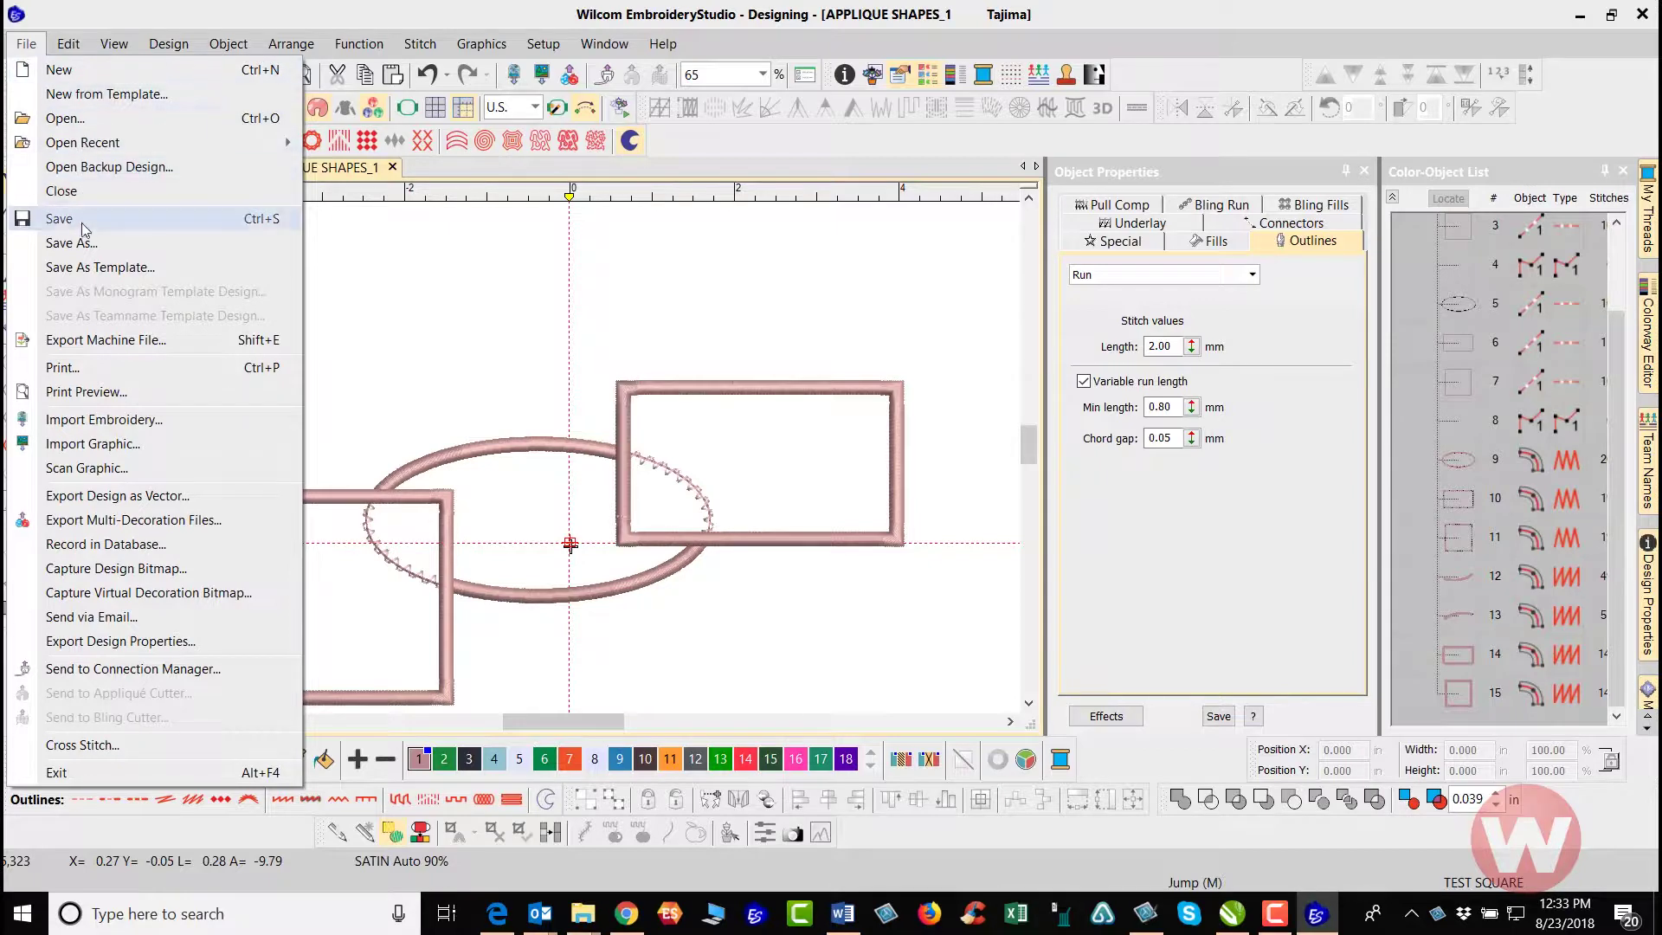
key(Escape)
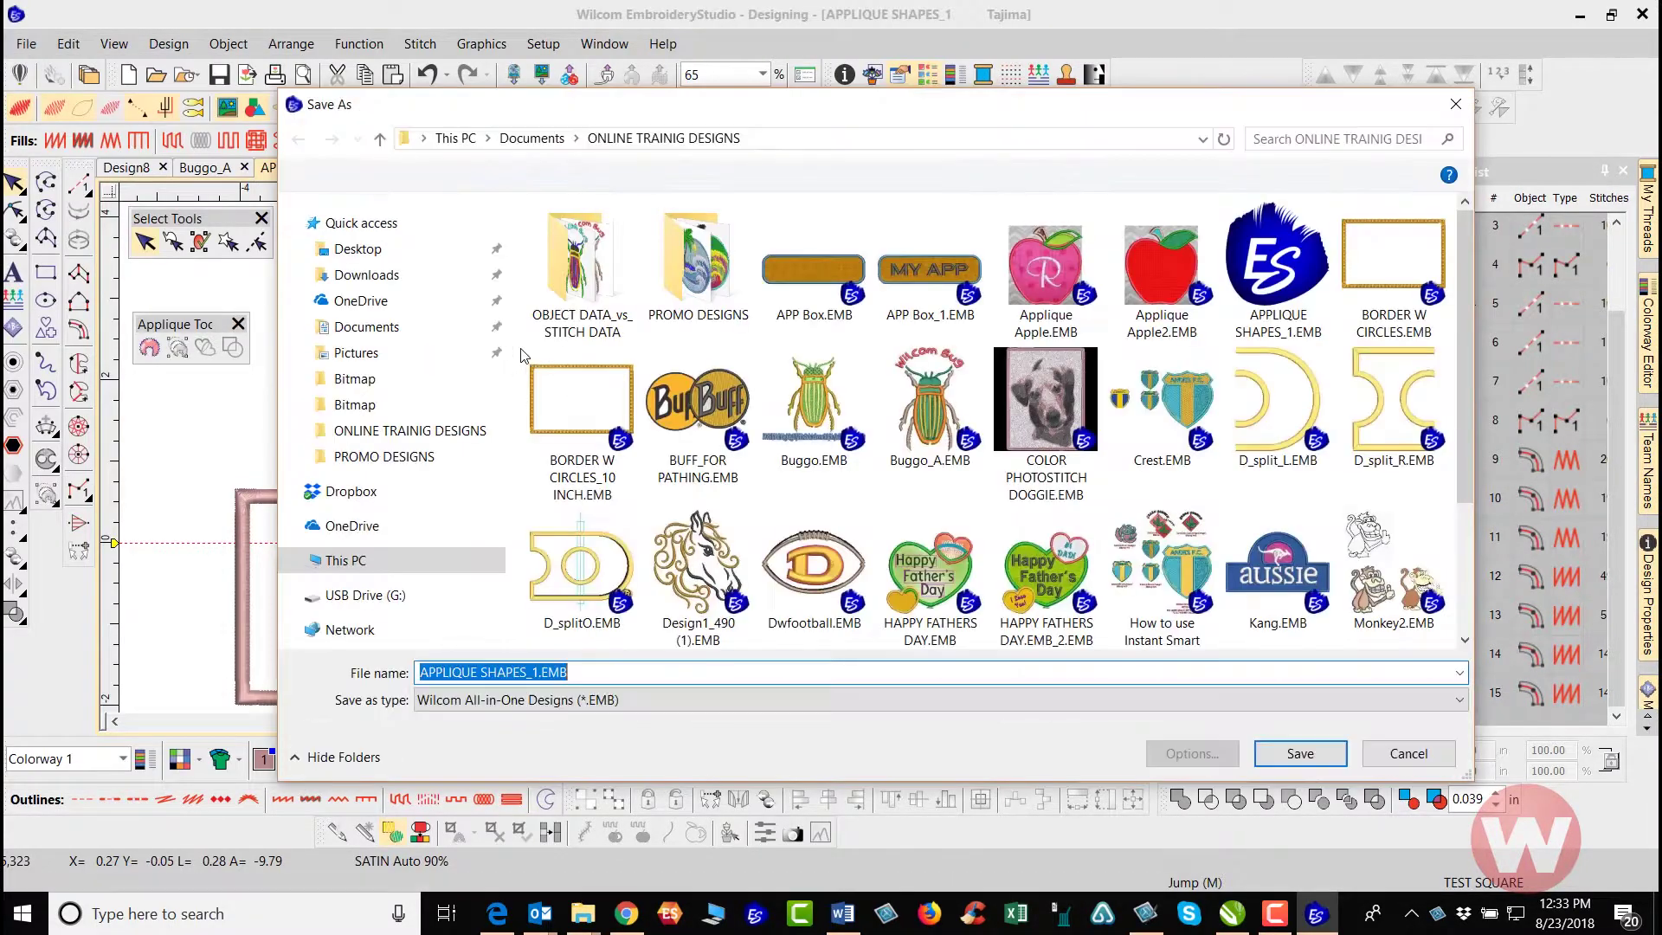
click(579, 672)
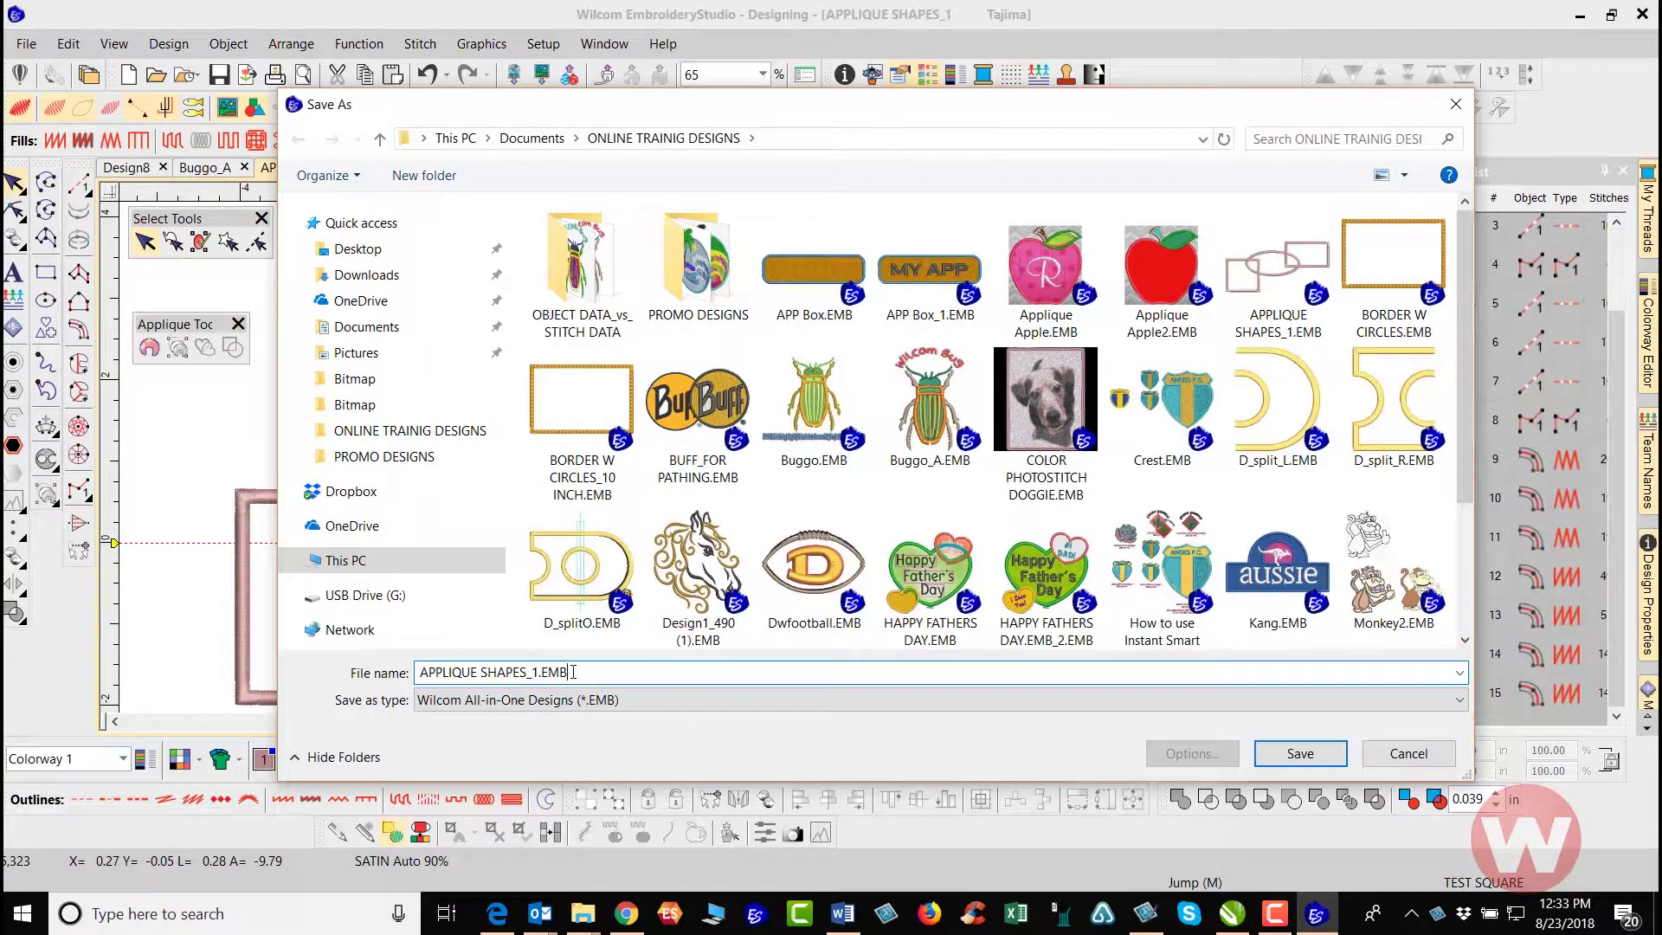
key(BackSpace)
key(BackSpace)
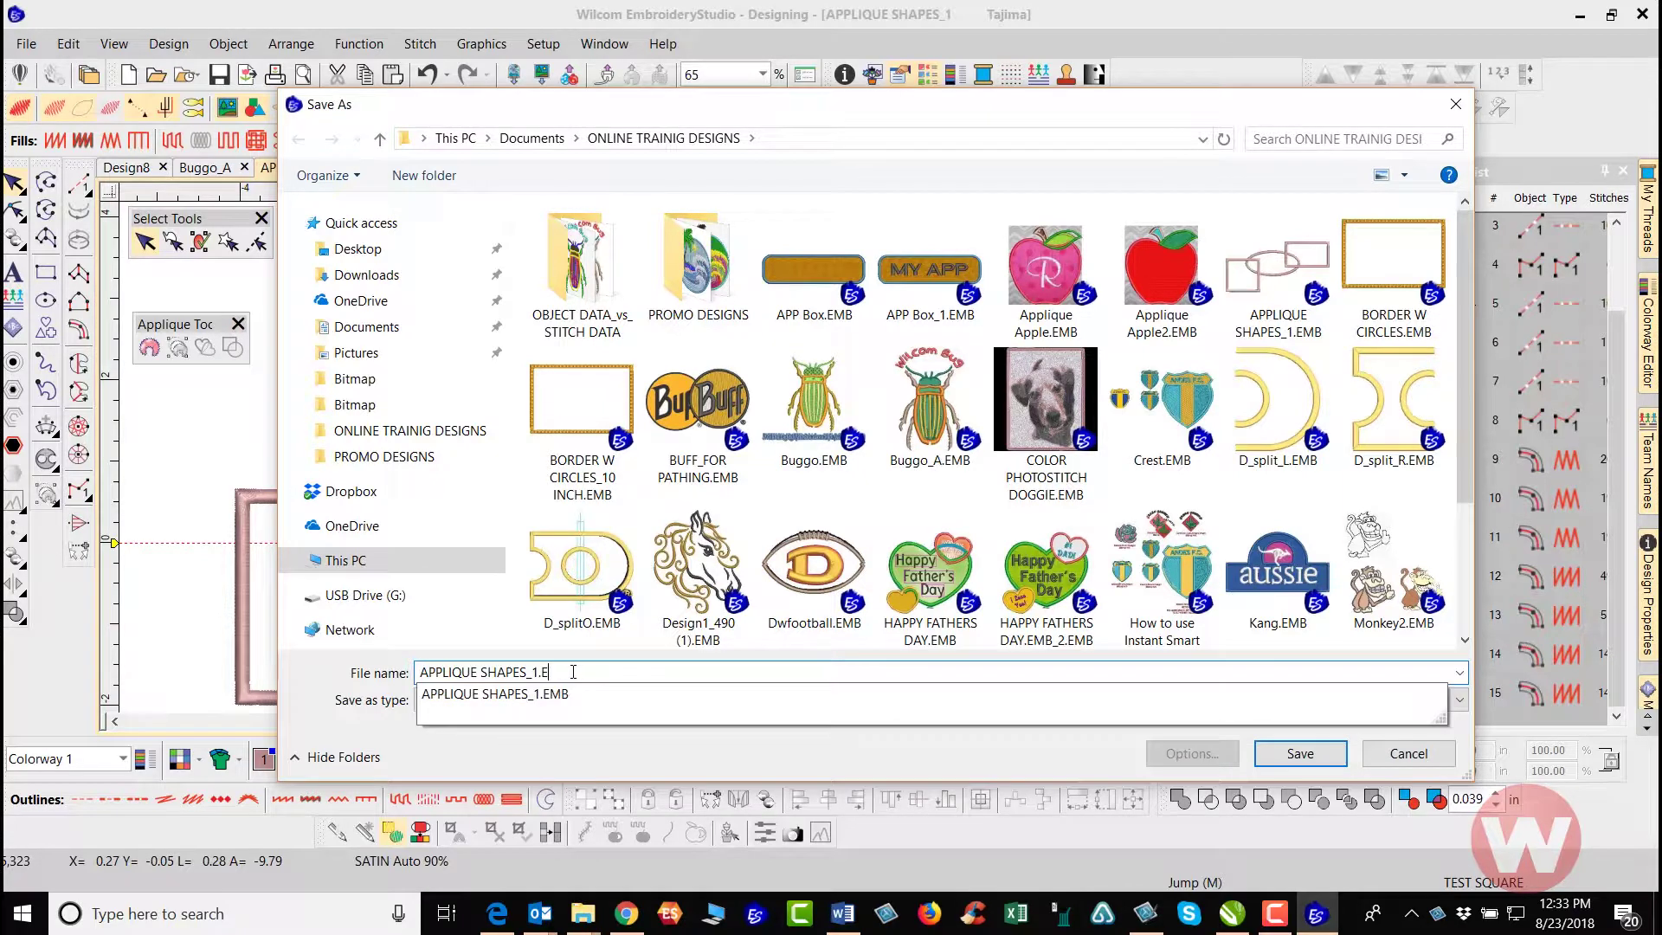
text(2)
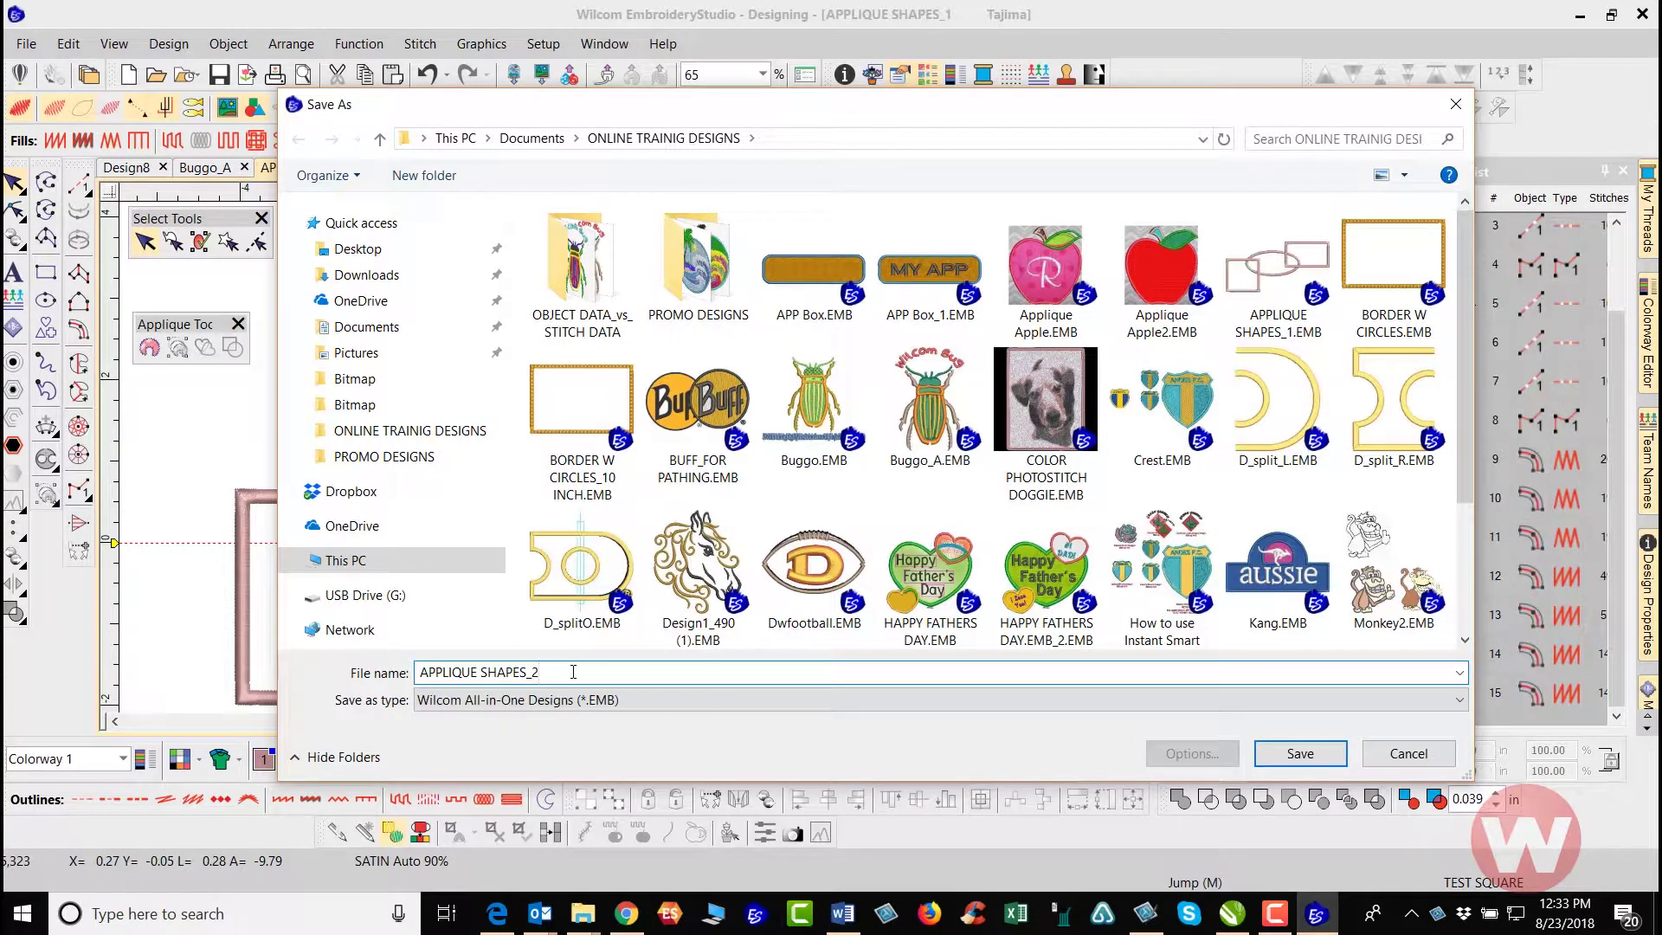
click(1289, 753)
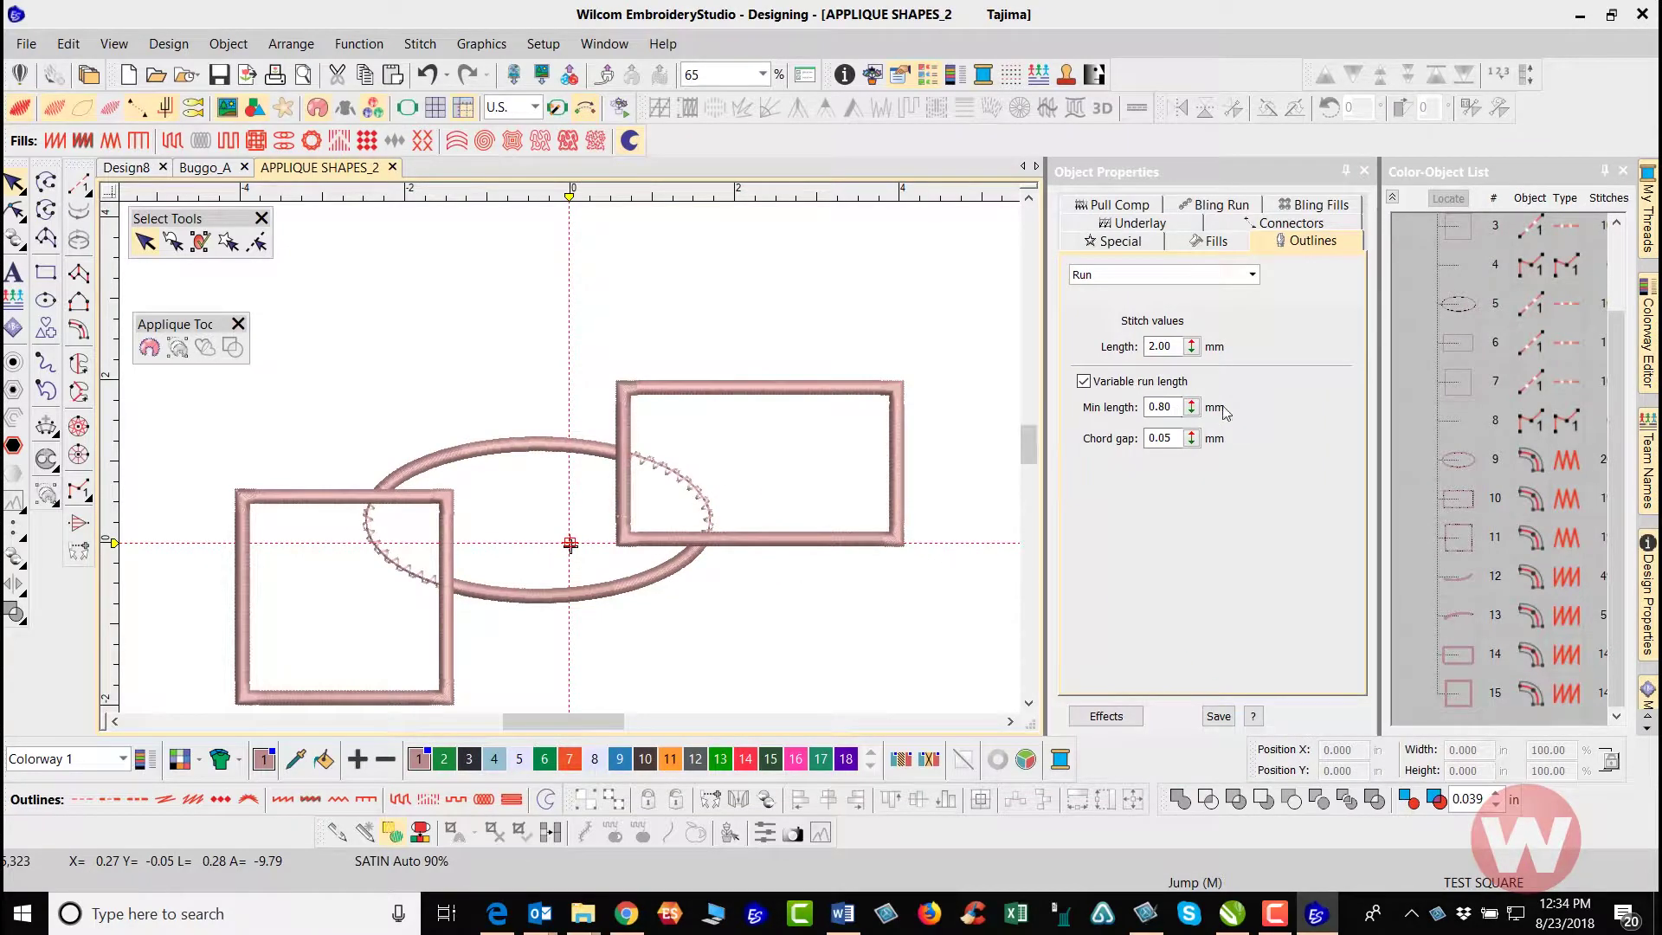
scroll(1612, 298, up, 1)
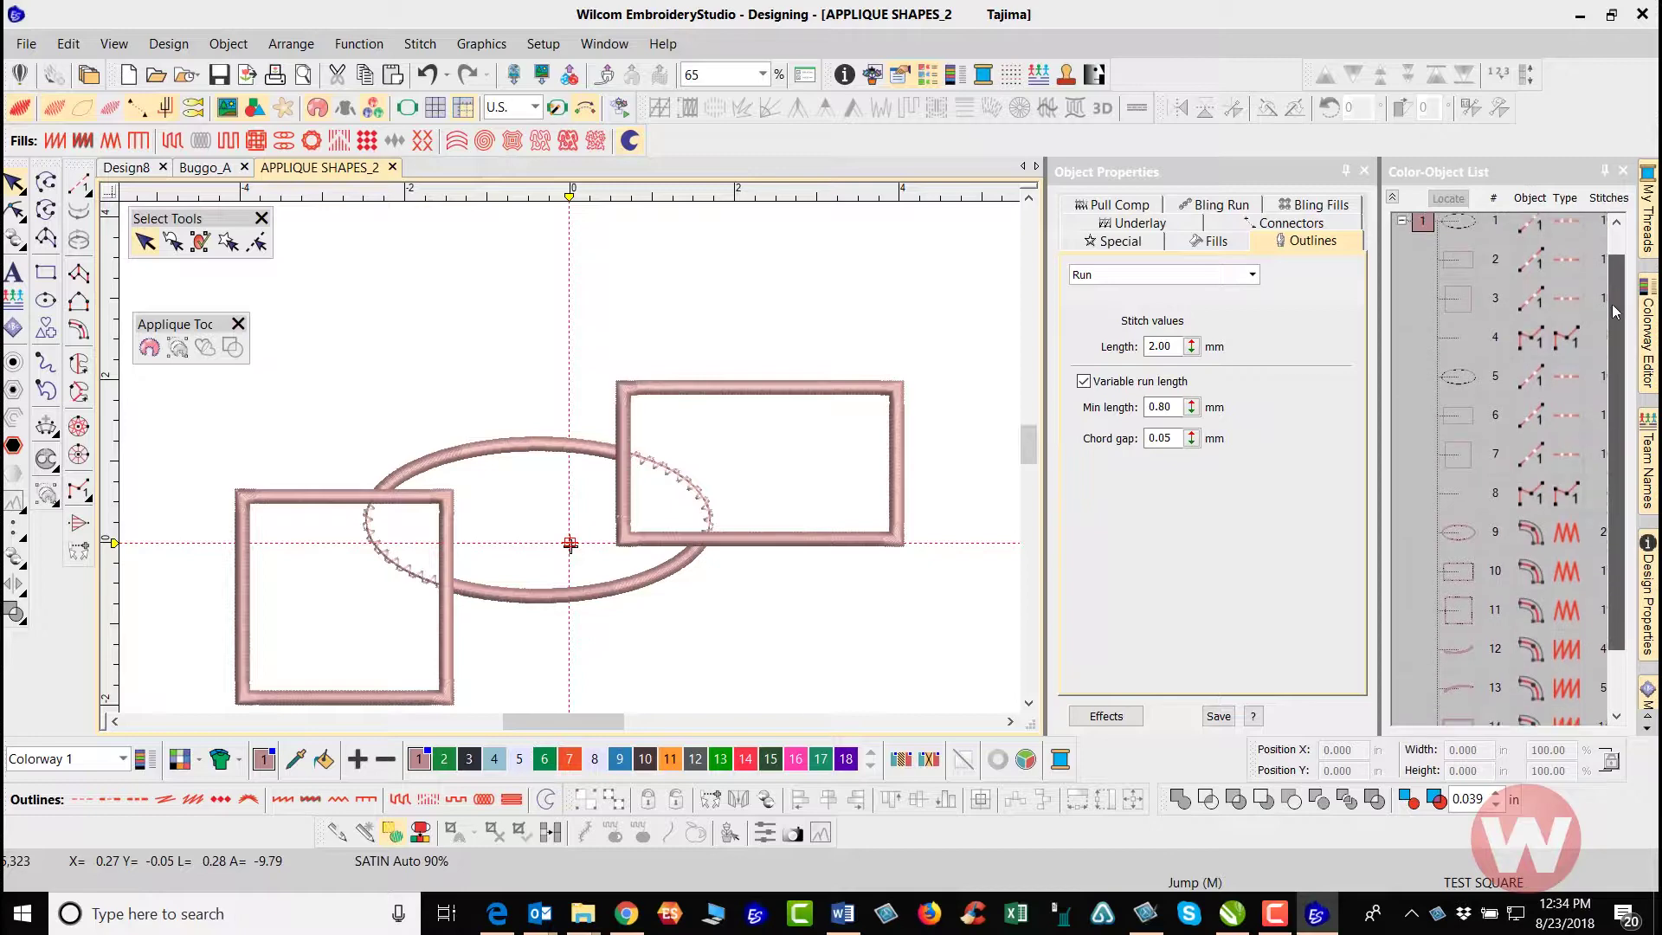
drag(1608, 327, 1608, 323)
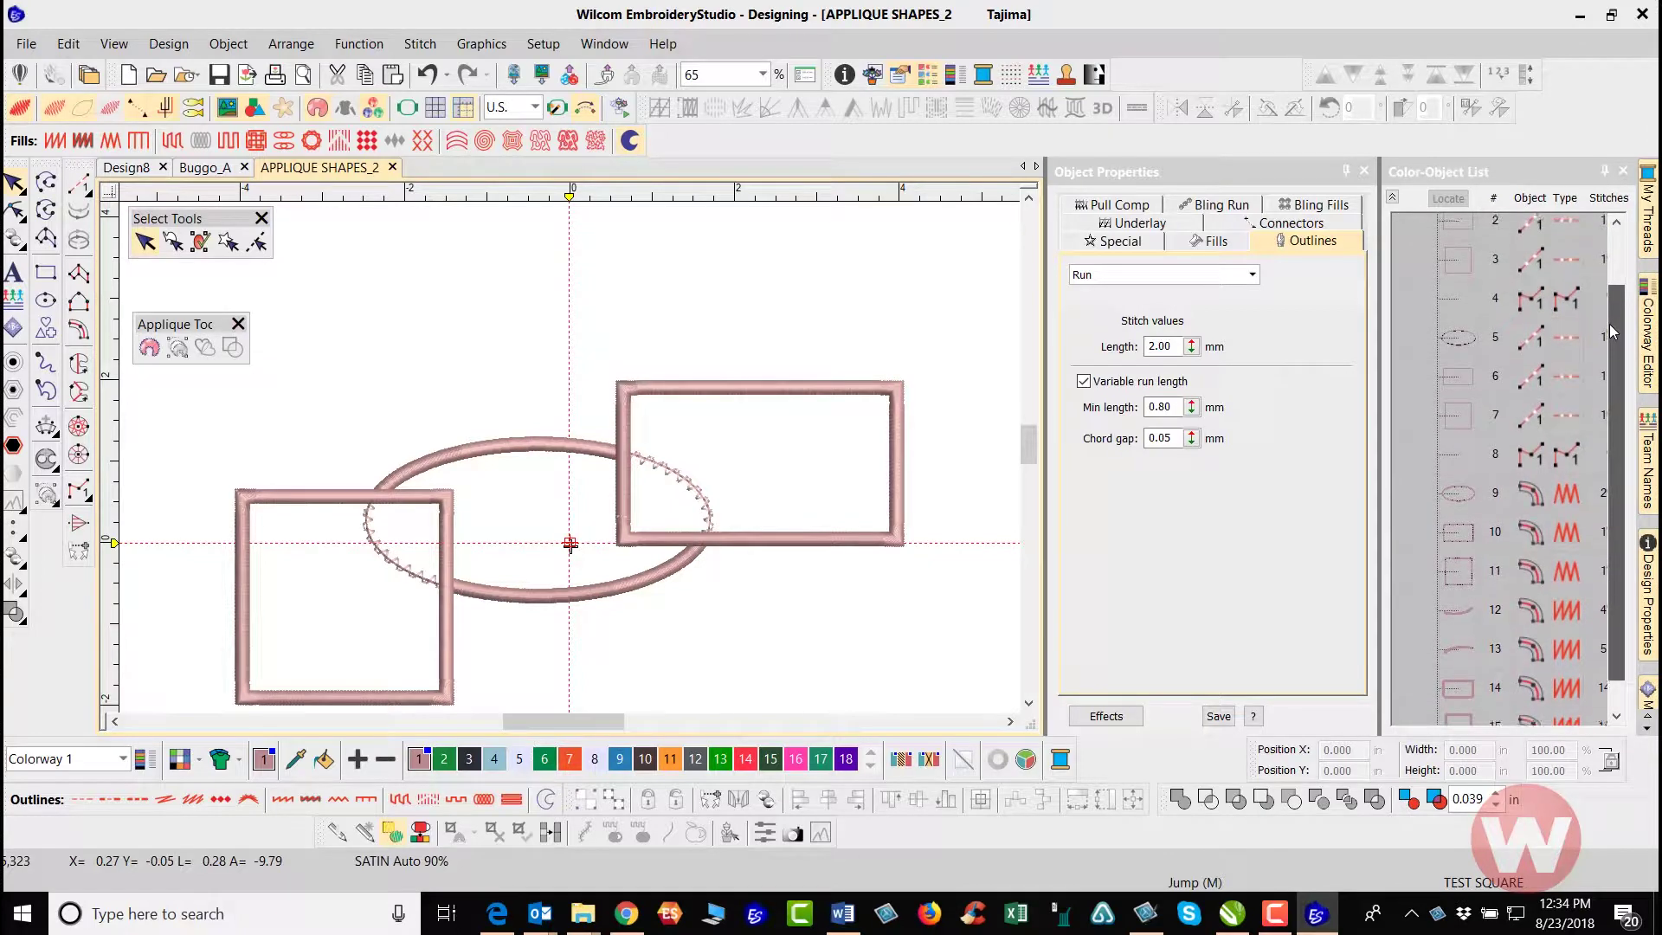